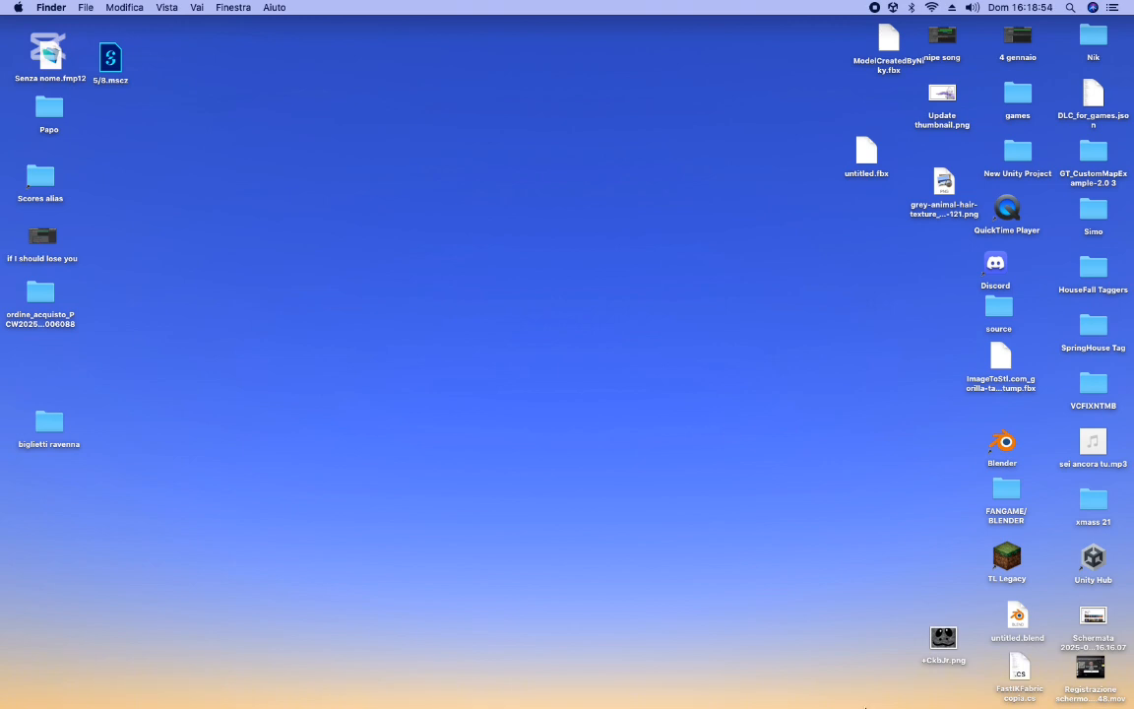
Open Chrome with the company profile and search Google for "unity".
left_click_drag(764, 267, 666, 438)
left_click(224, 669)
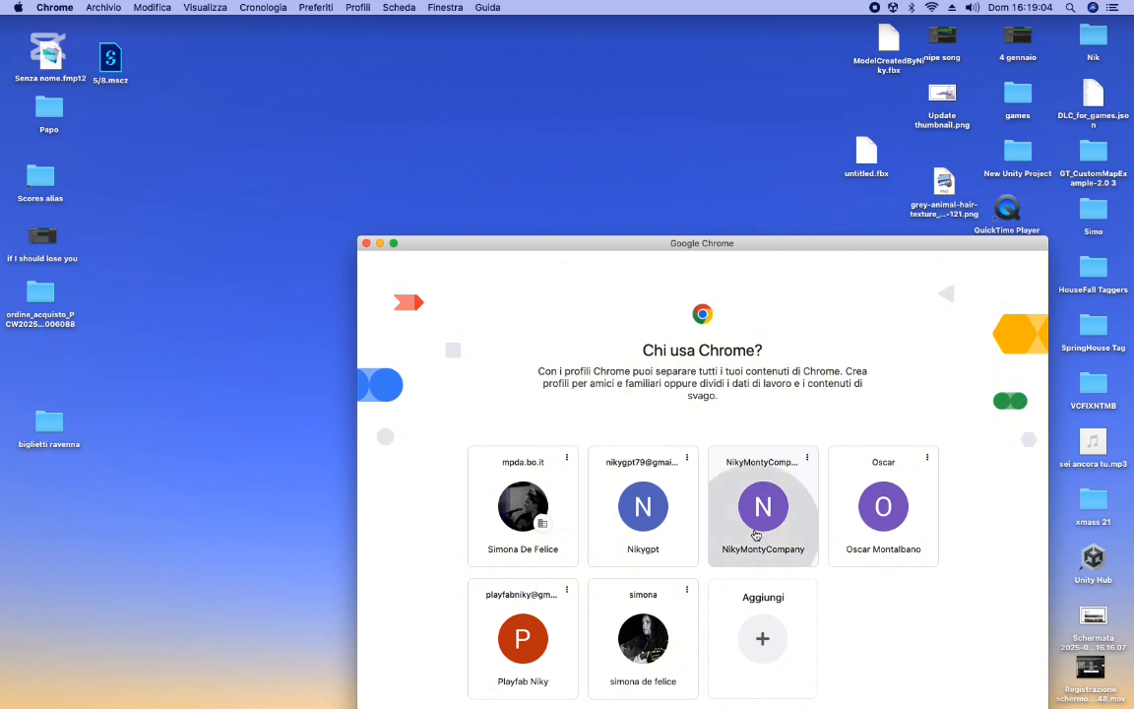
left_click(761, 536)
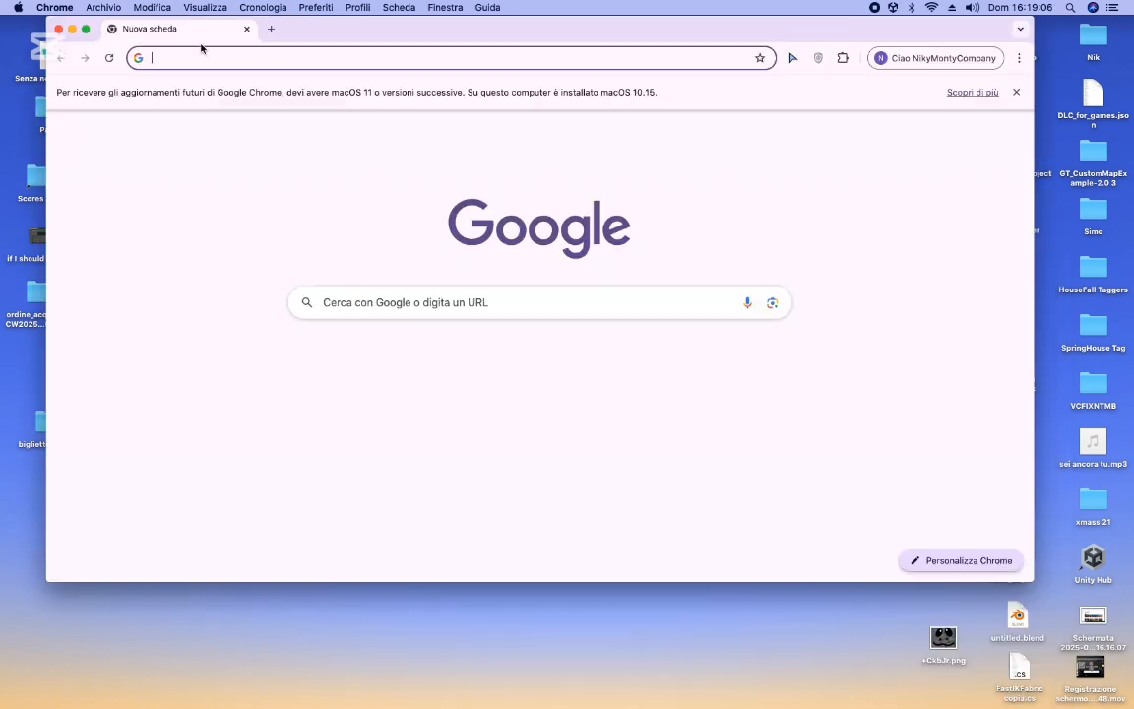
type("unity")
key("Return")
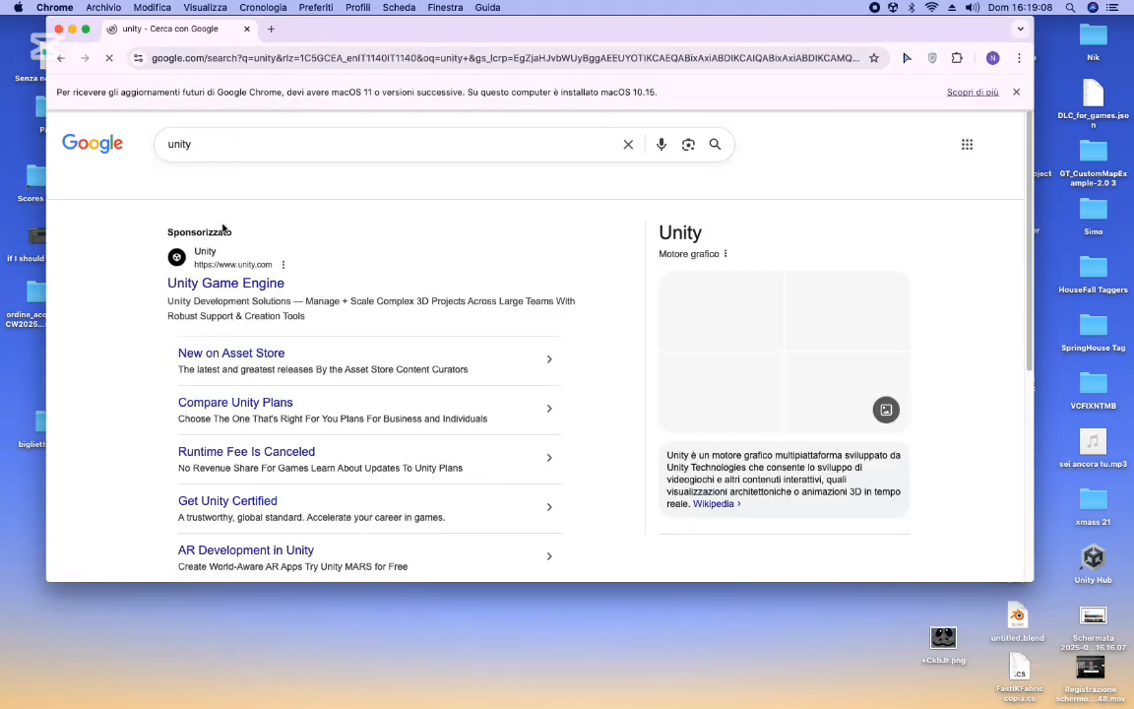
View the Unity download page from the Unity Game Engine search result and close it.
left_click(228, 284)
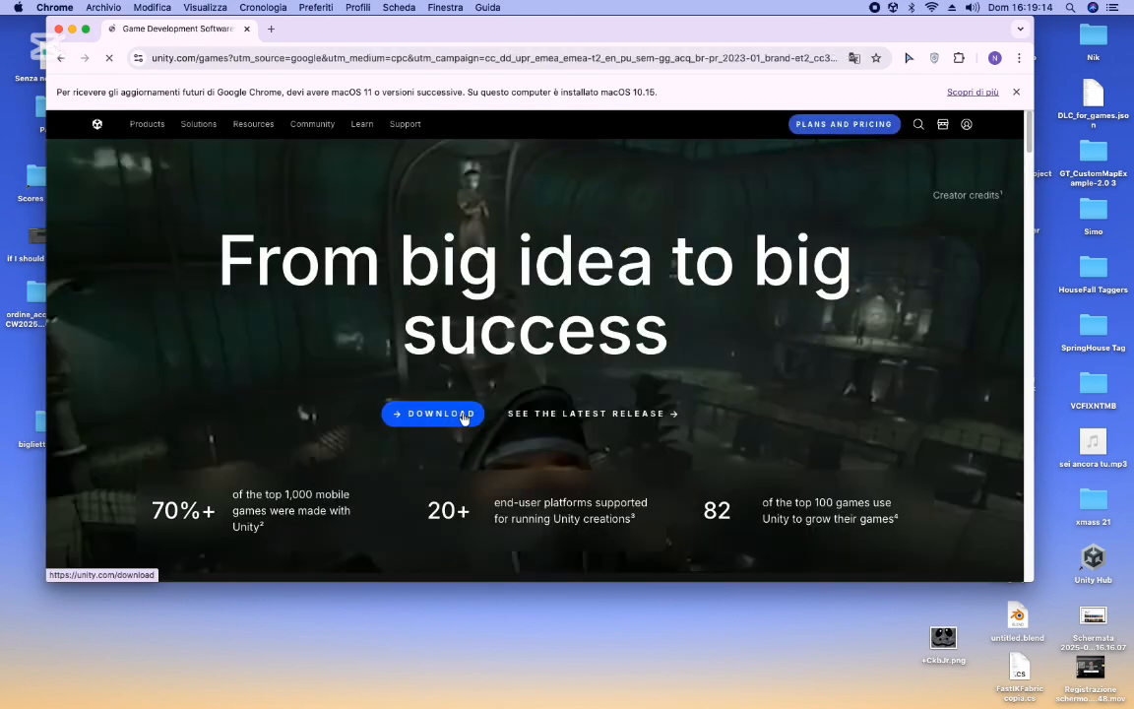
left_click(463, 418)
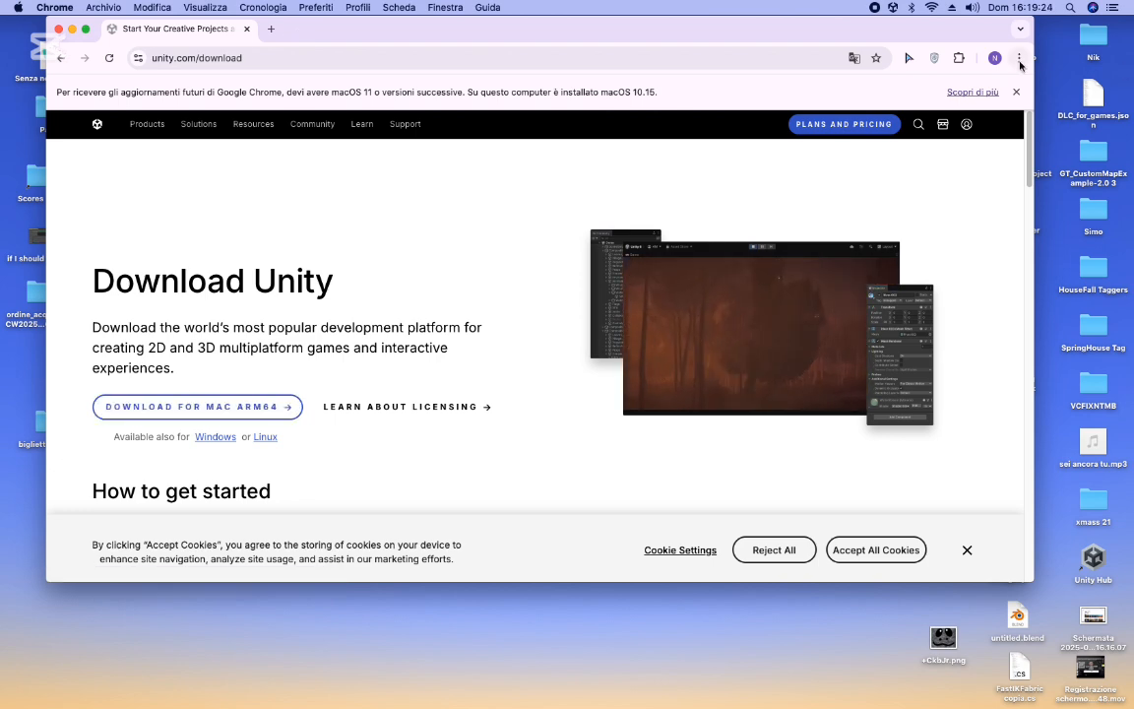
left_click(246, 29)
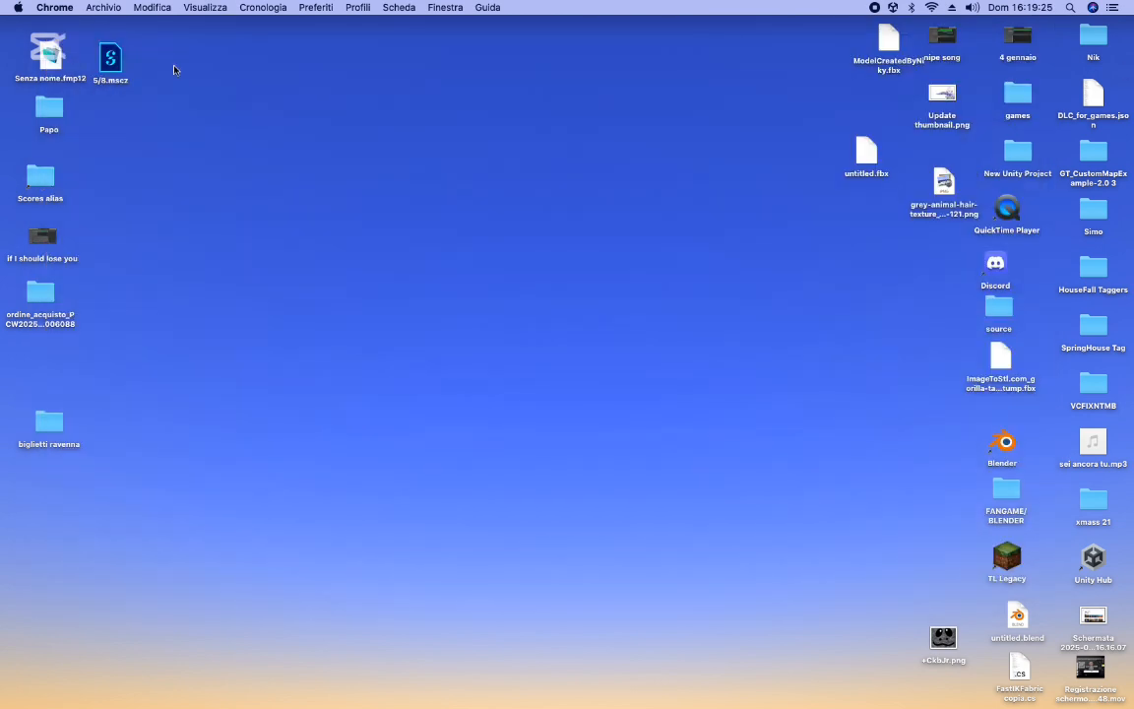
Switch to Unity Hub, look through the projects list, and show the installed editor versions.
left_click(722, 450)
double_click(1089, 558)
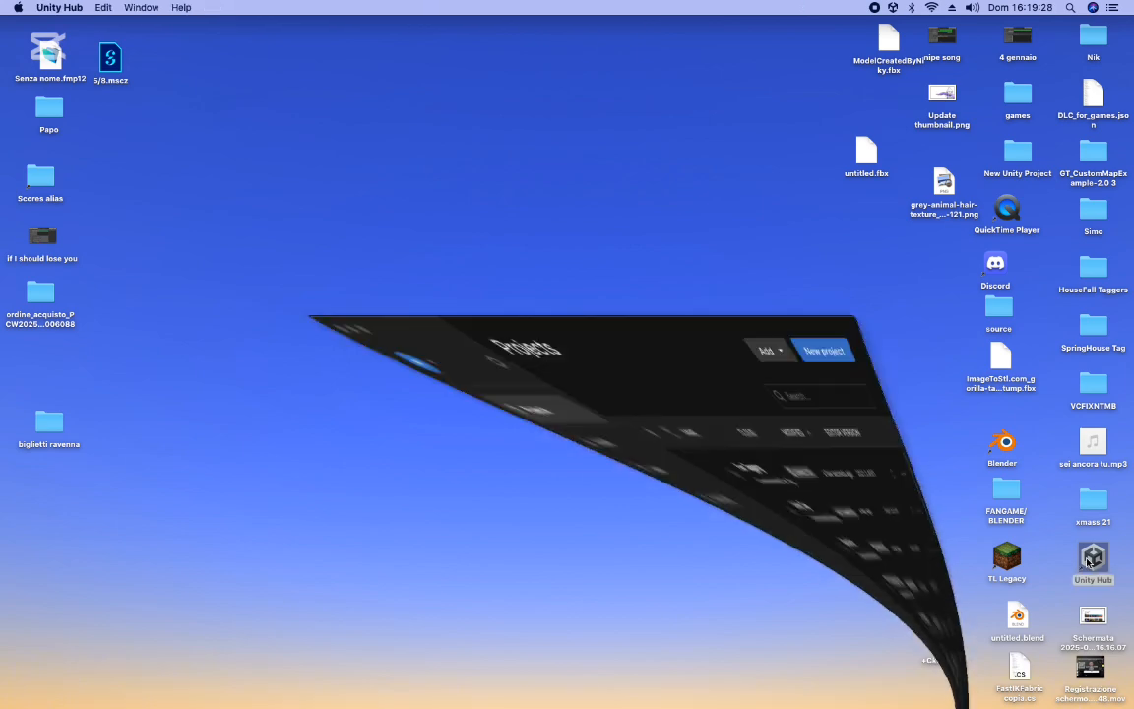
scroll(540, 275, "down", 5)
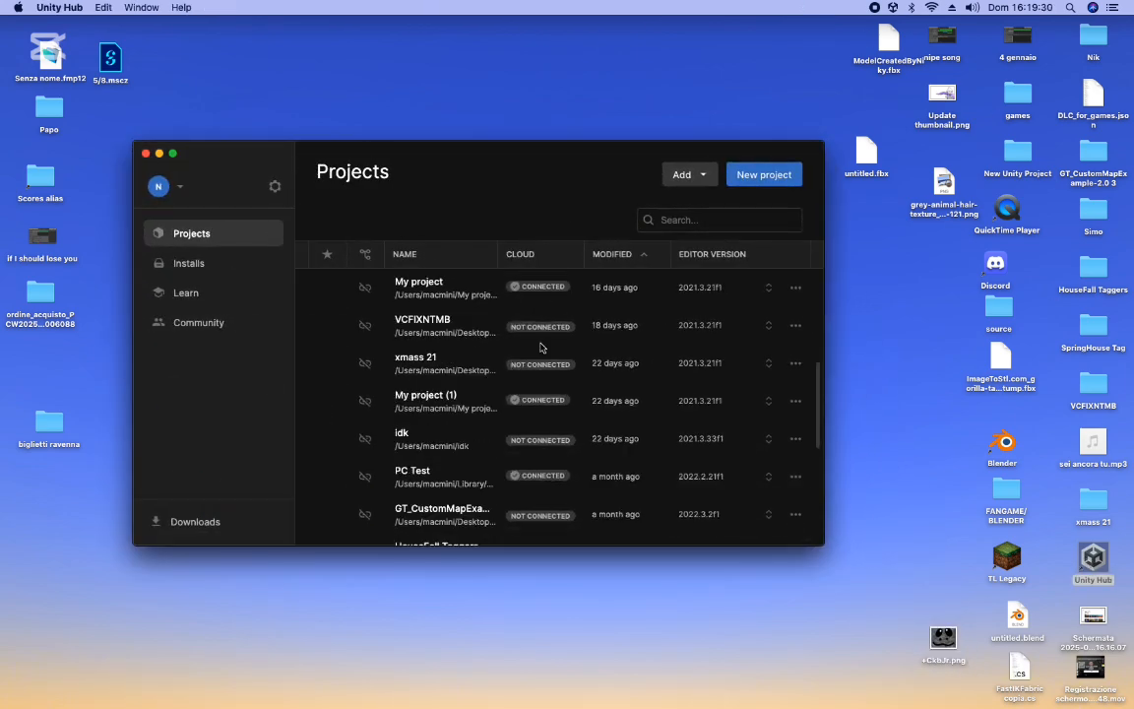
scroll(544, 341, "up", 5)
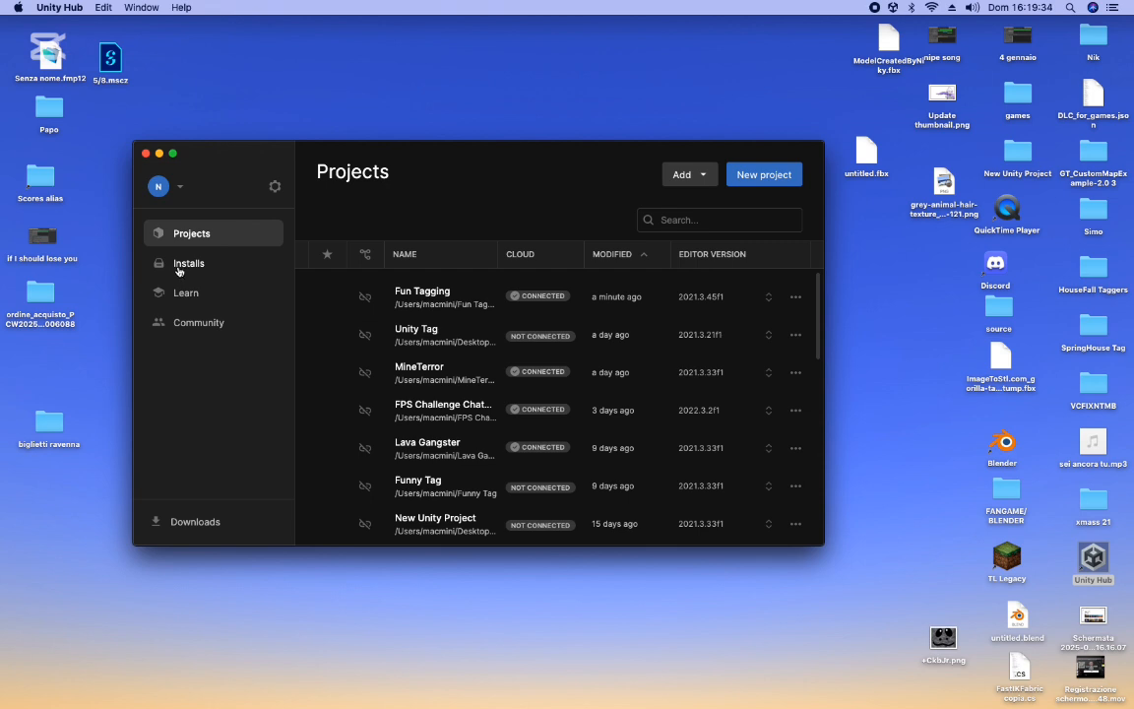
left_click(183, 265)
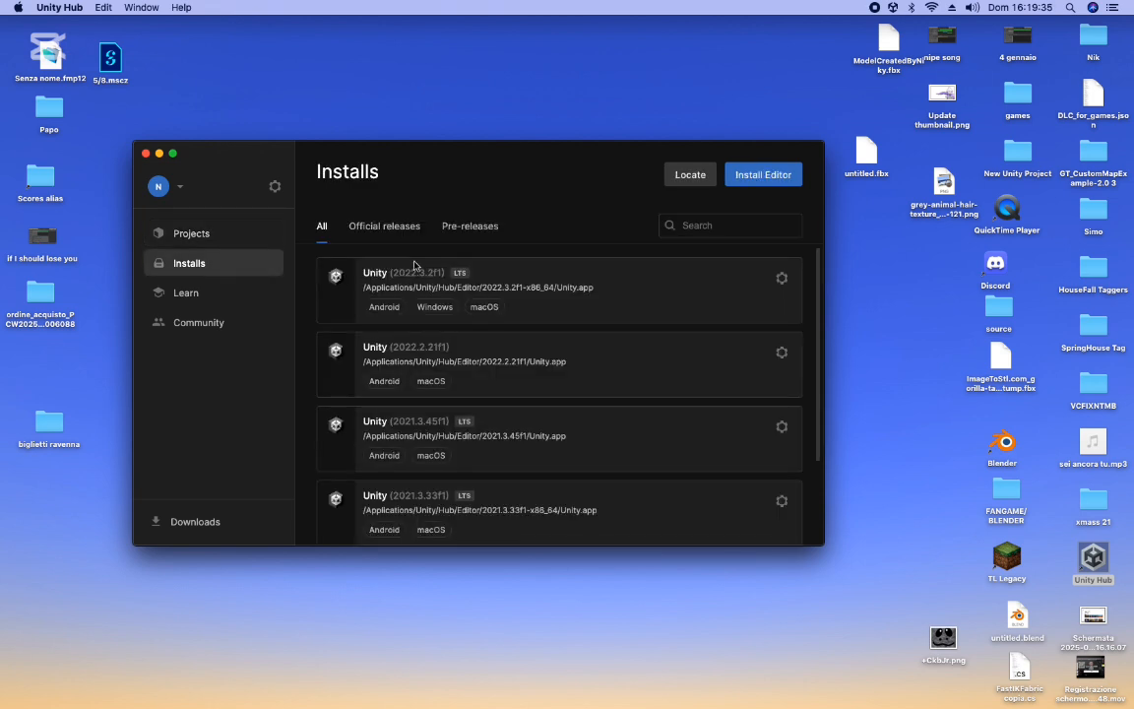
Review the editor releases available to install and open the Unity download archive website.
left_click(761, 181)
scroll(476, 429, "down", 2)
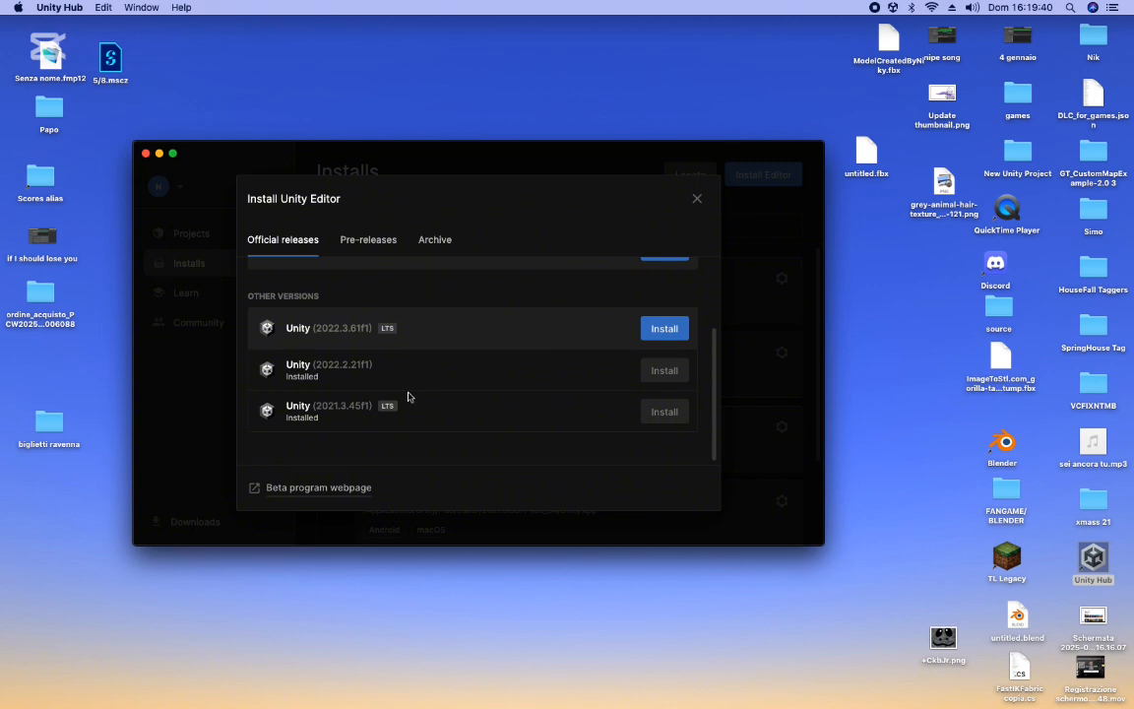
left_click(438, 240)
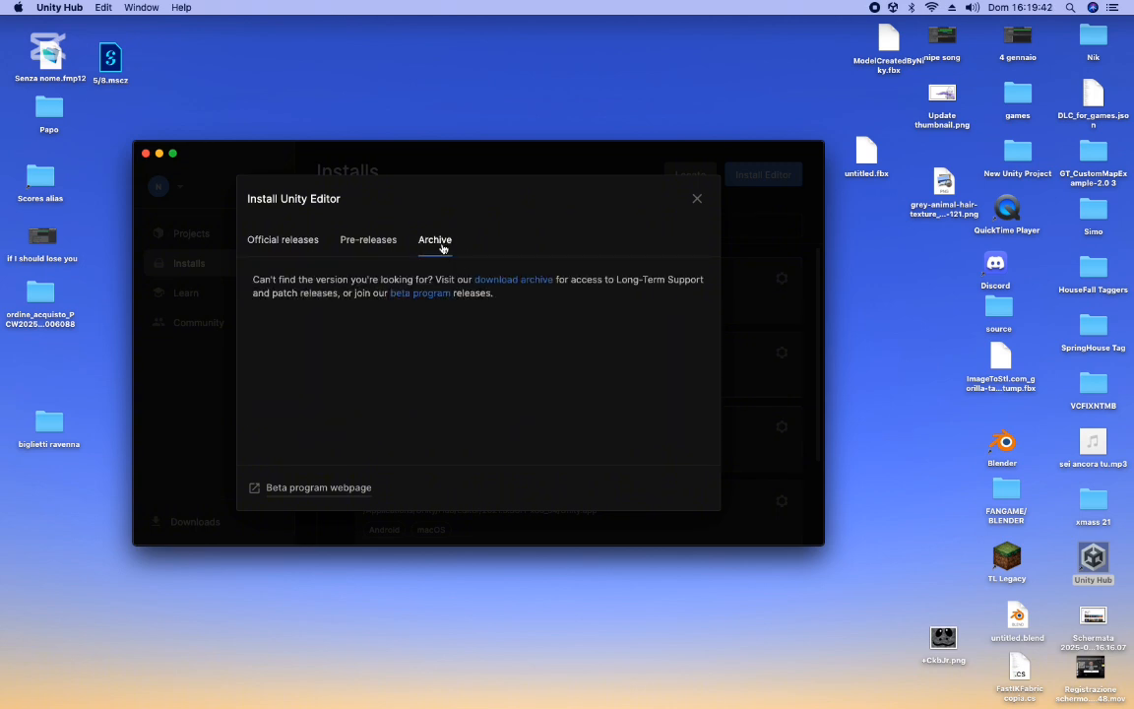
left_click(490, 282)
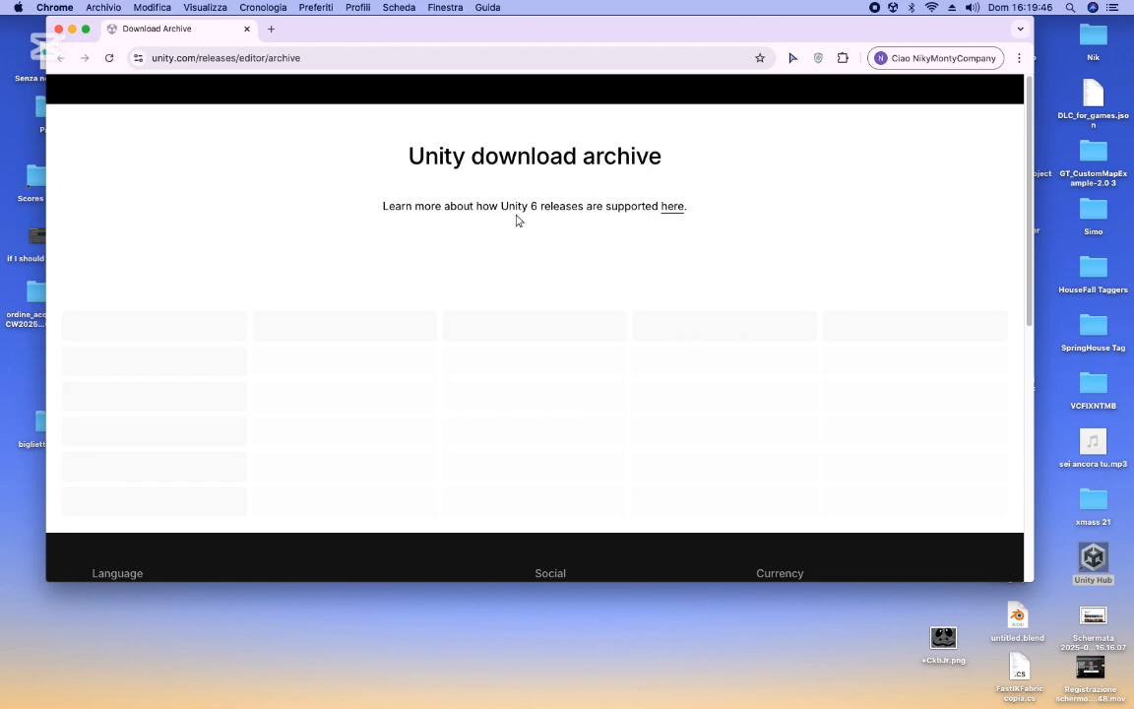
Try to install Unity 2021.3.45f1 through Unity Hub from the archive's 2021 releases.
left_click_drag(689, 207, 556, 212)
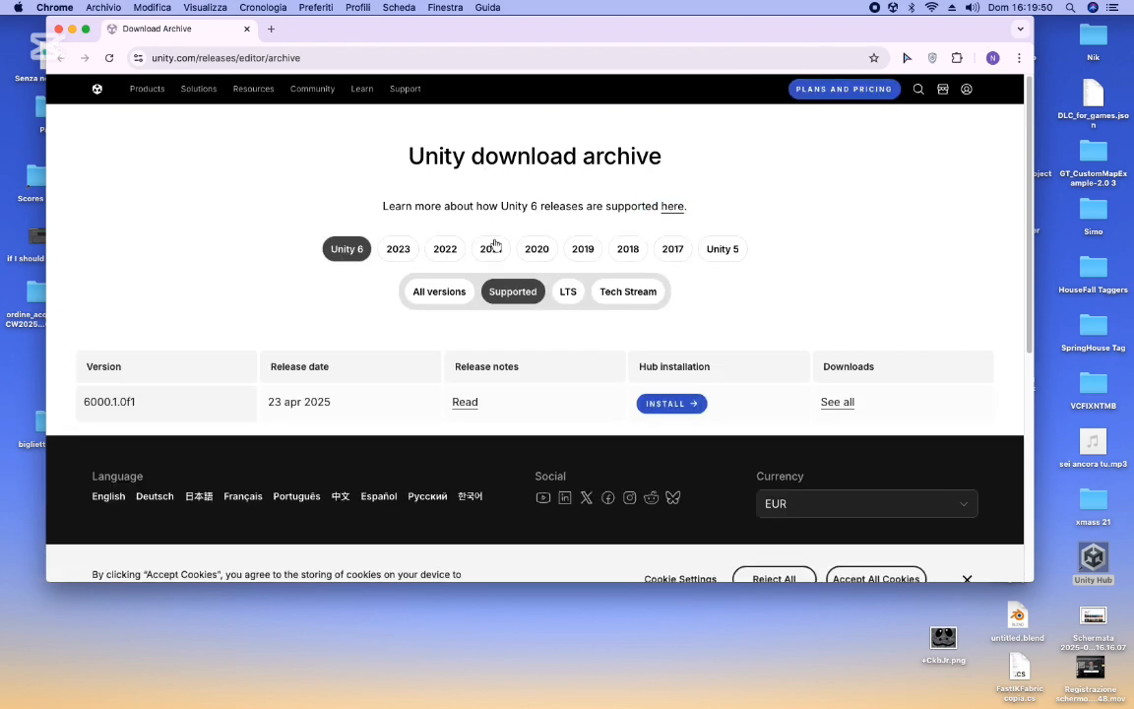
left_click(495, 250)
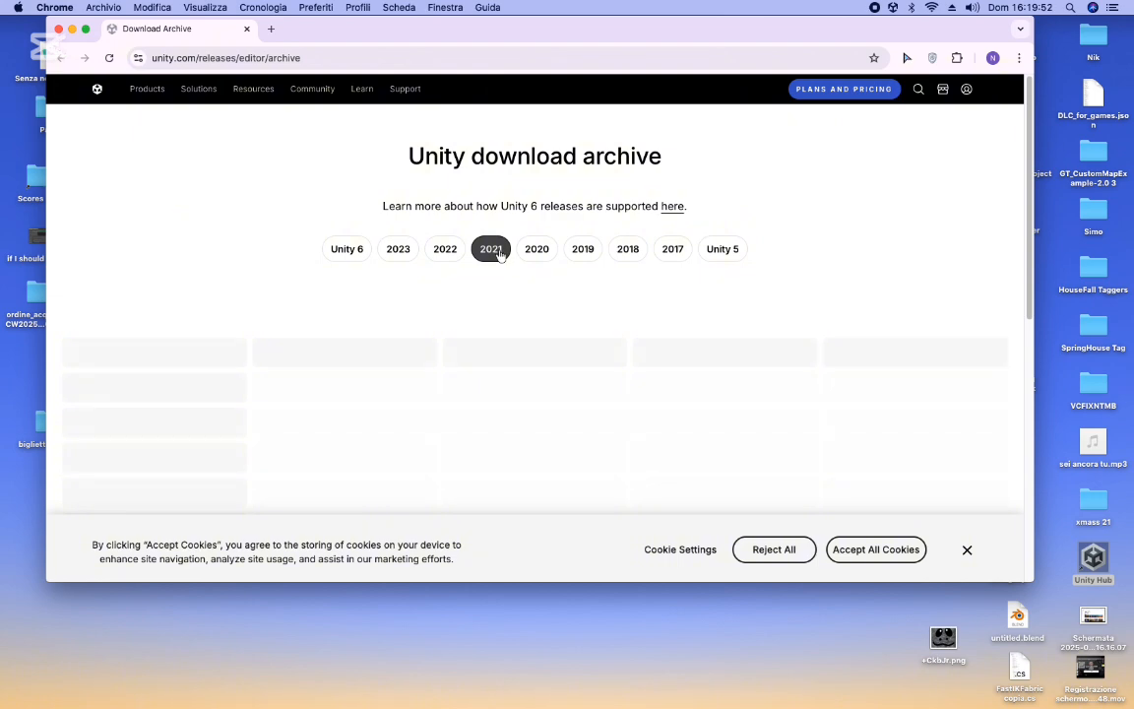
scroll(474, 259, "down", 15)
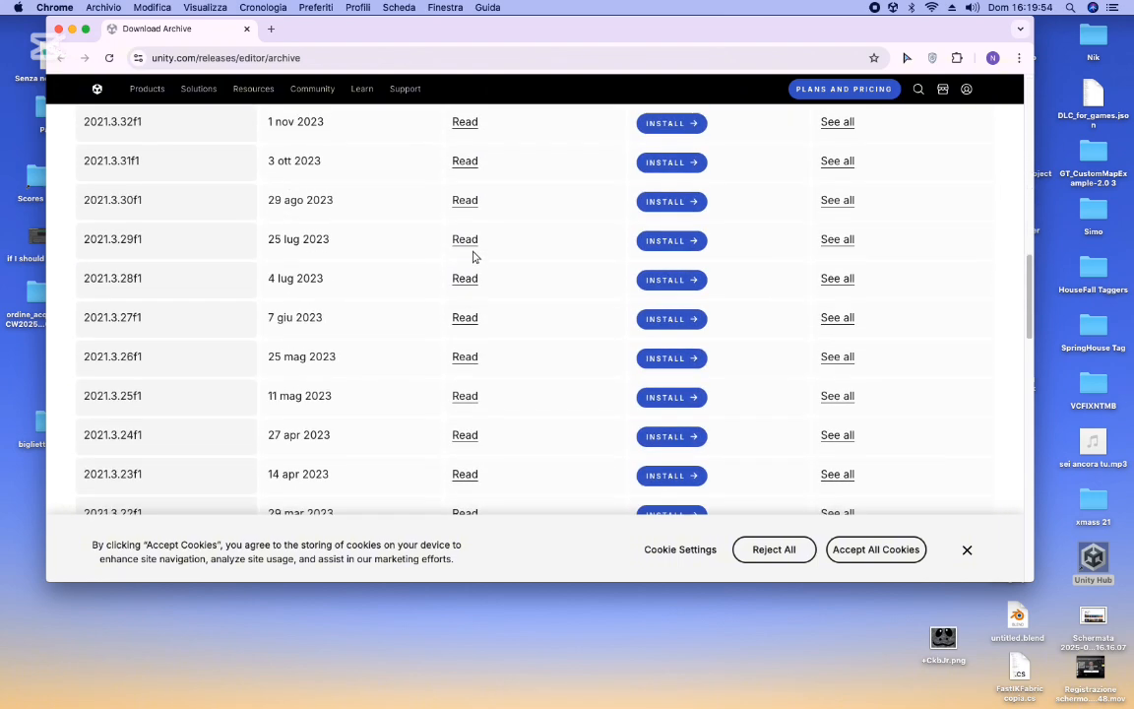
scroll(472, 257, "up", 5)
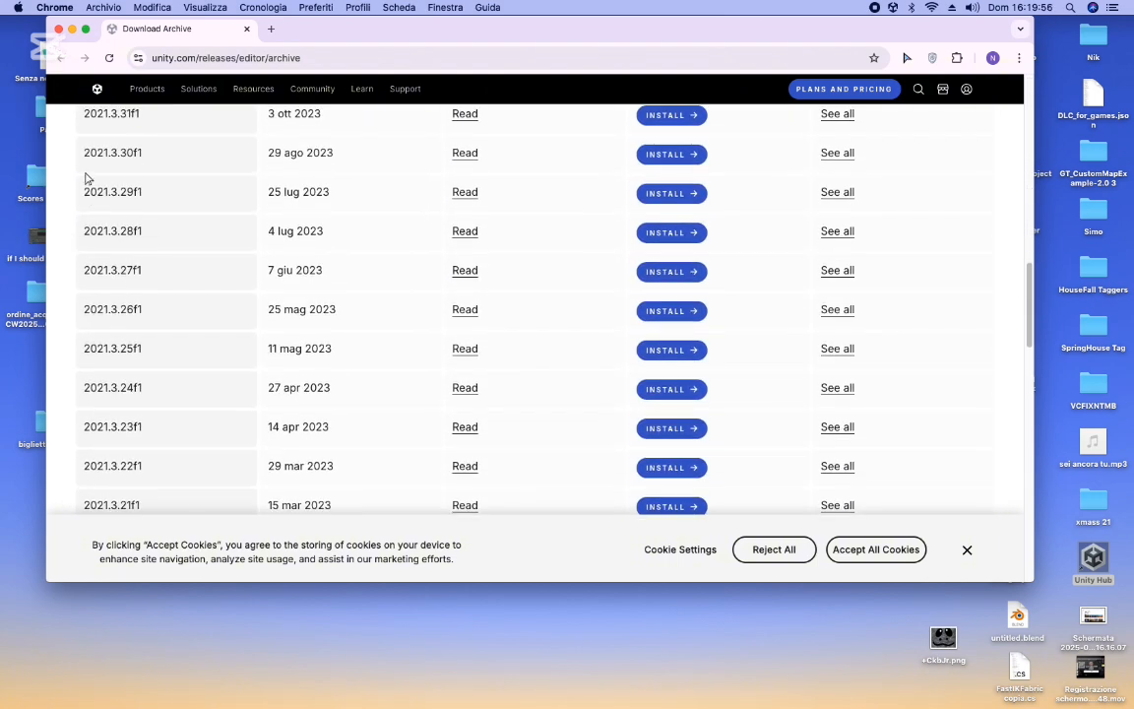
scroll(85, 175, "up", 3)
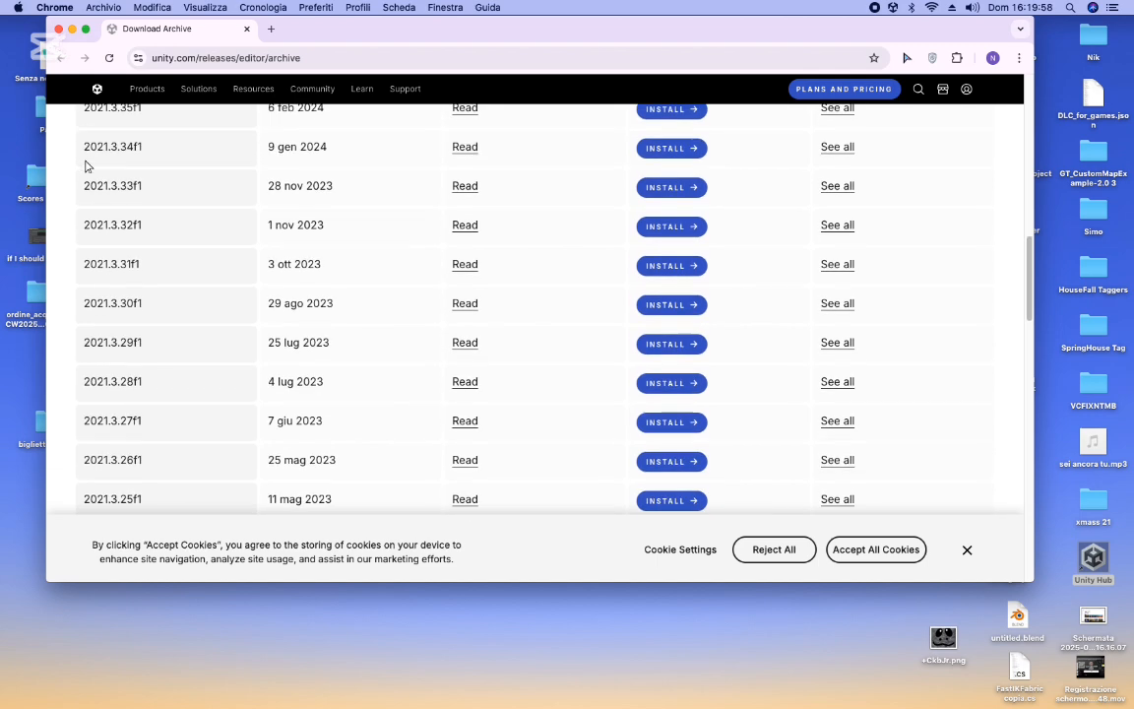
scroll(86, 168, "up", 5)
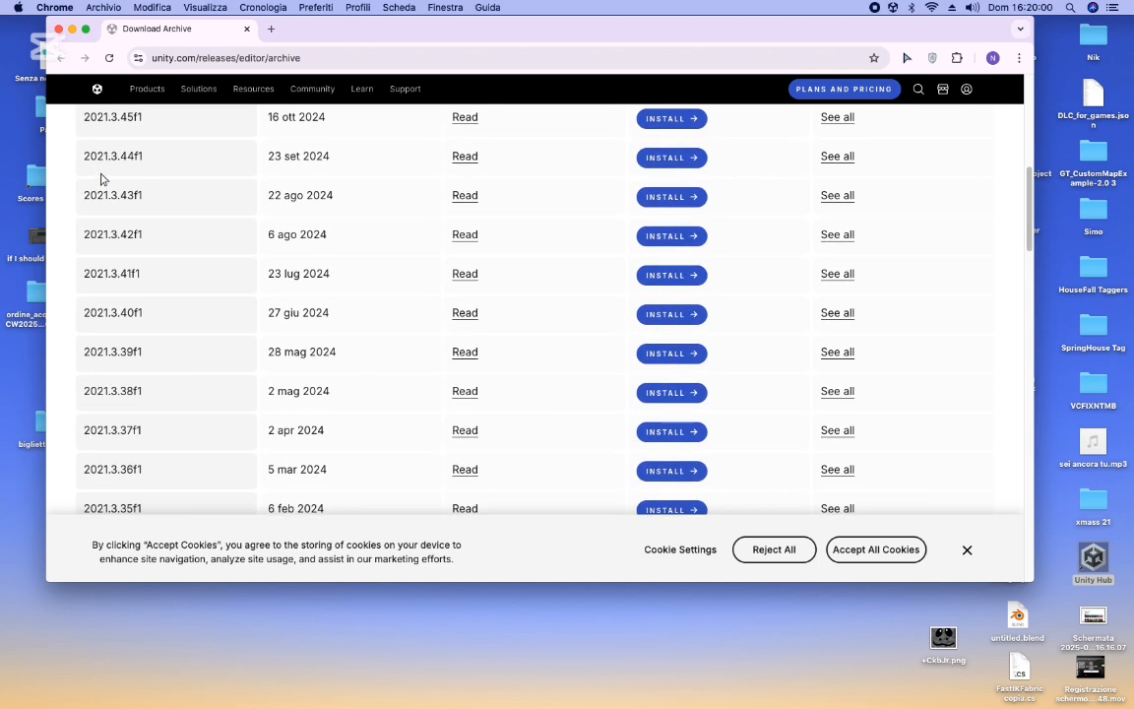
scroll(127, 145, "up", 1)
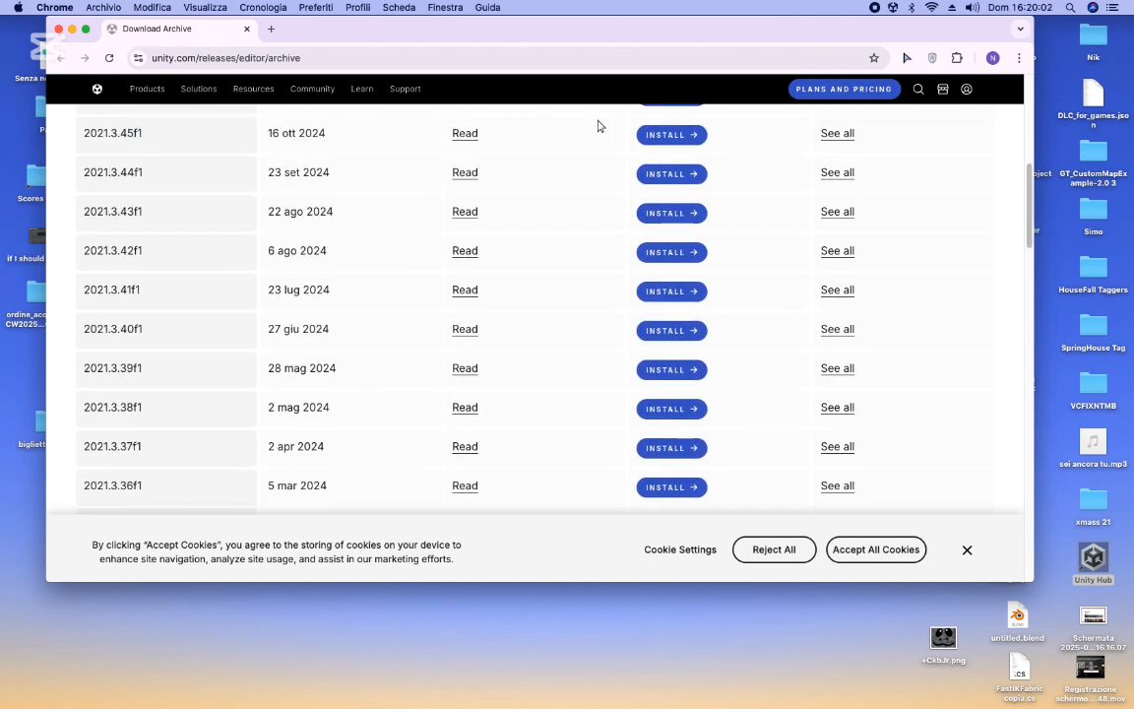
left_click(644, 135)
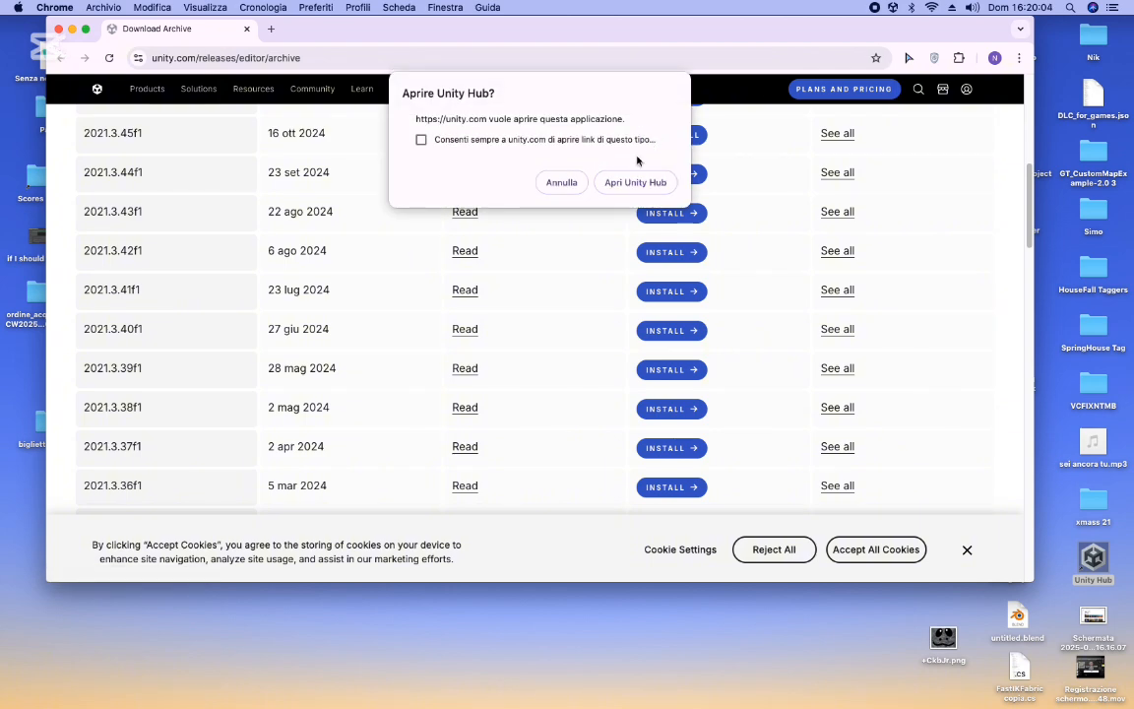
left_click(650, 182)
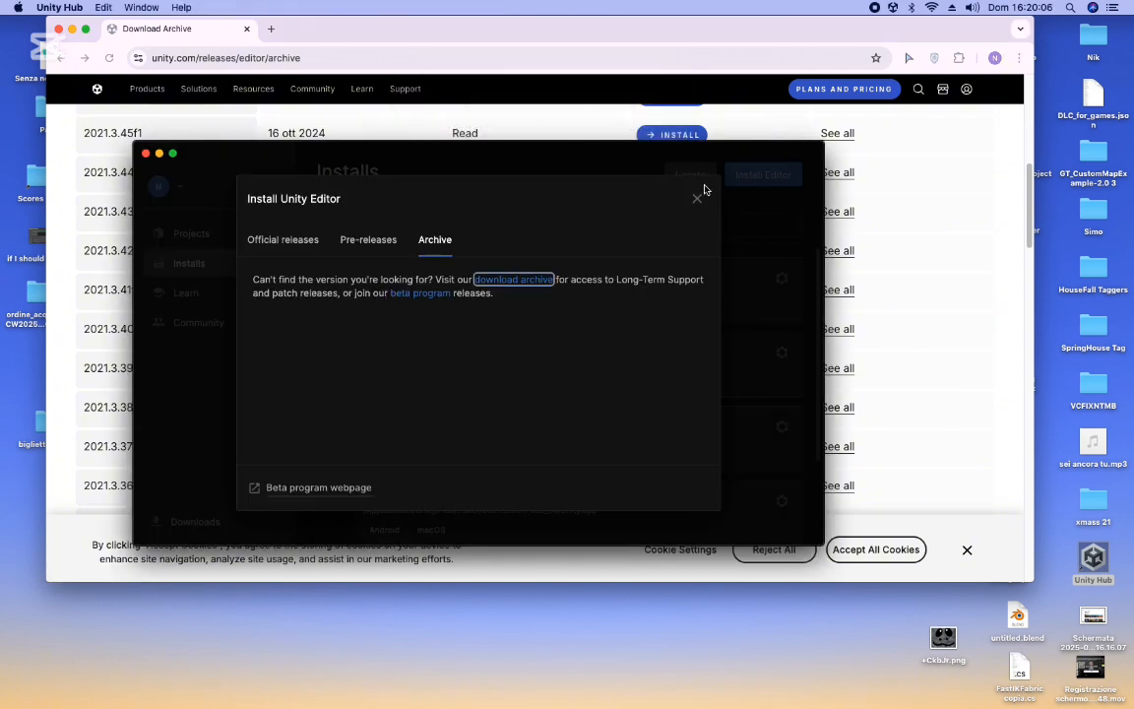
Close the Install Unity Editor dialog and review the list of installed editor versions.
left_click(697, 198)
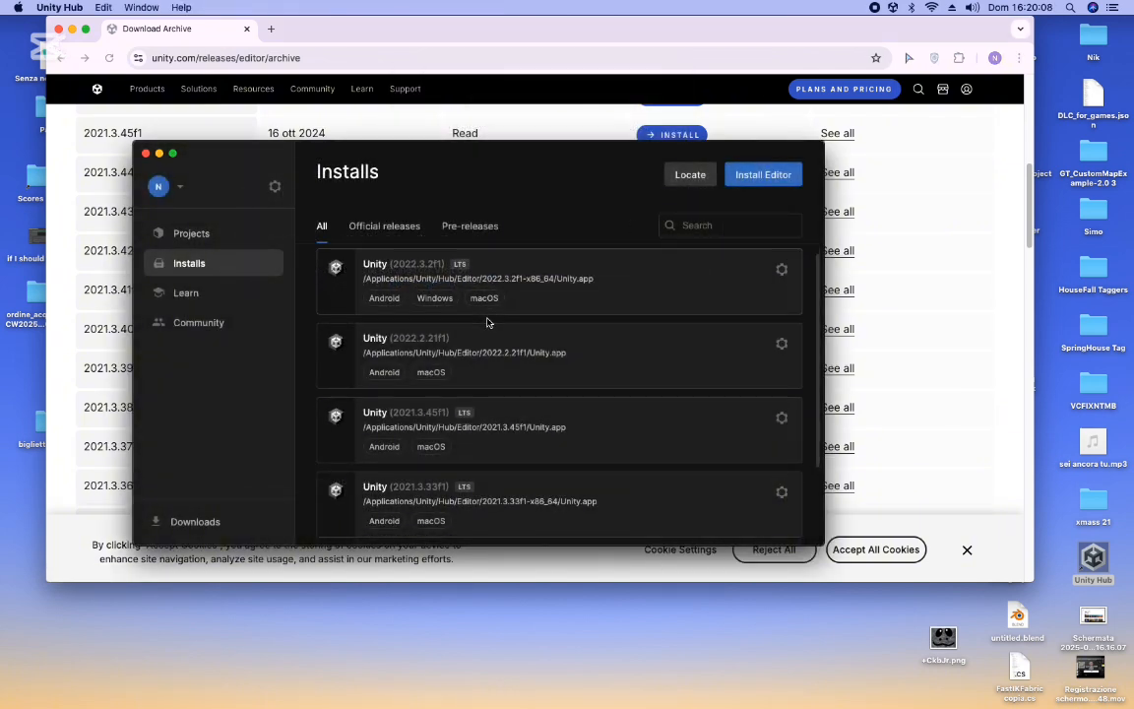
scroll(502, 321, "down", 2)
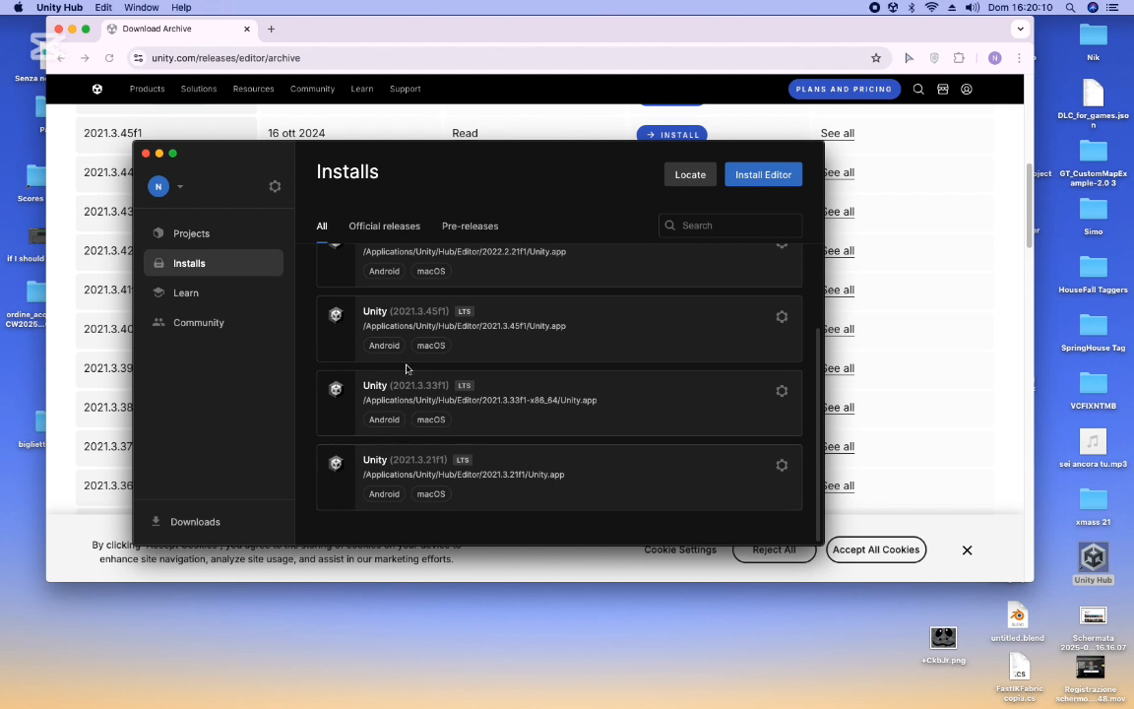
scroll(406, 368, "up", 1)
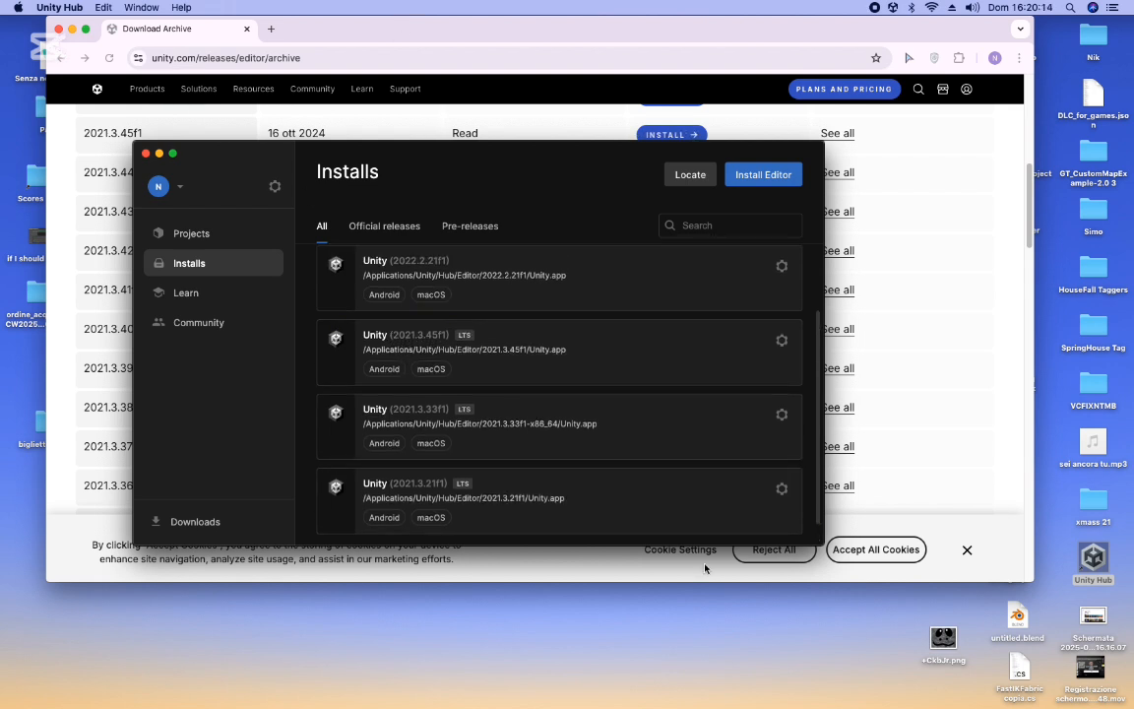
Examine the modules offered for Unity 2021.3.38f1 from the download archive and cancel its installation.
left_click(904, 299)
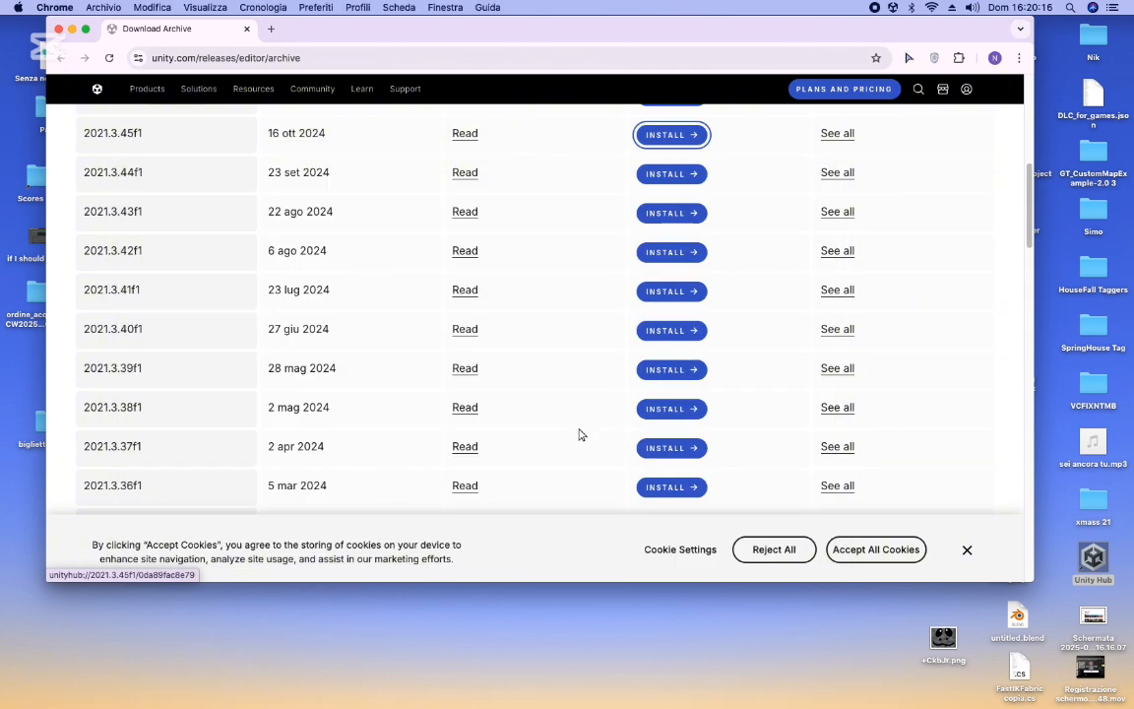
left_click(679, 413)
left_click(635, 183)
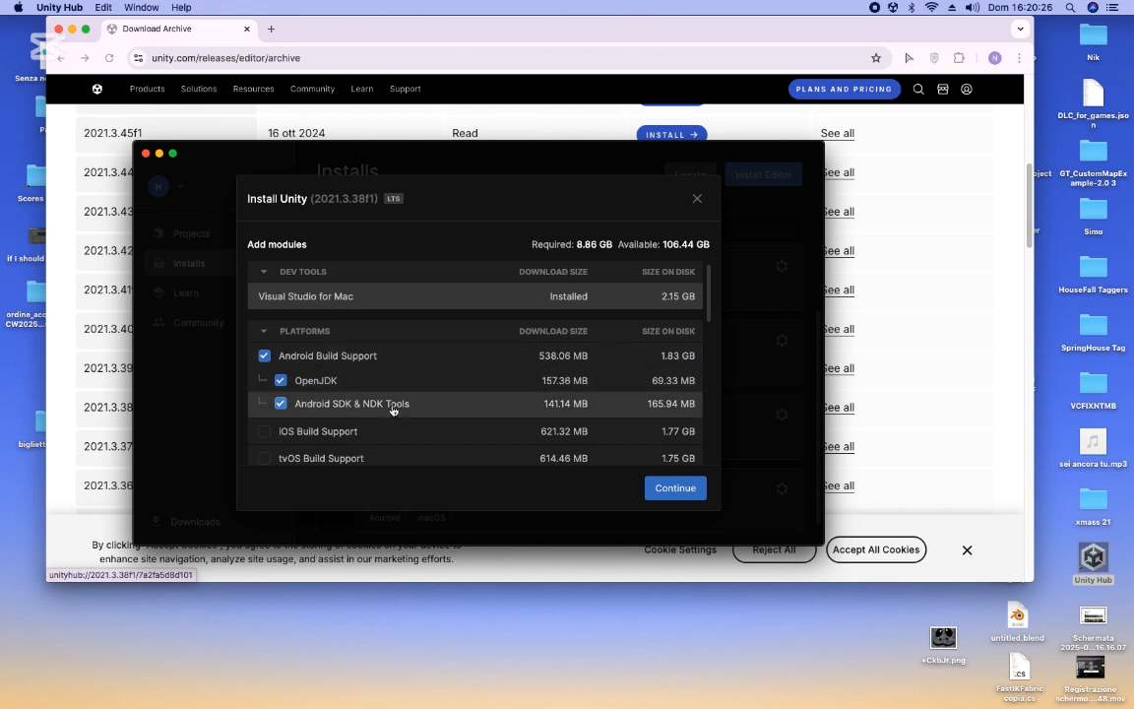
scroll(392, 410, "down", 10)
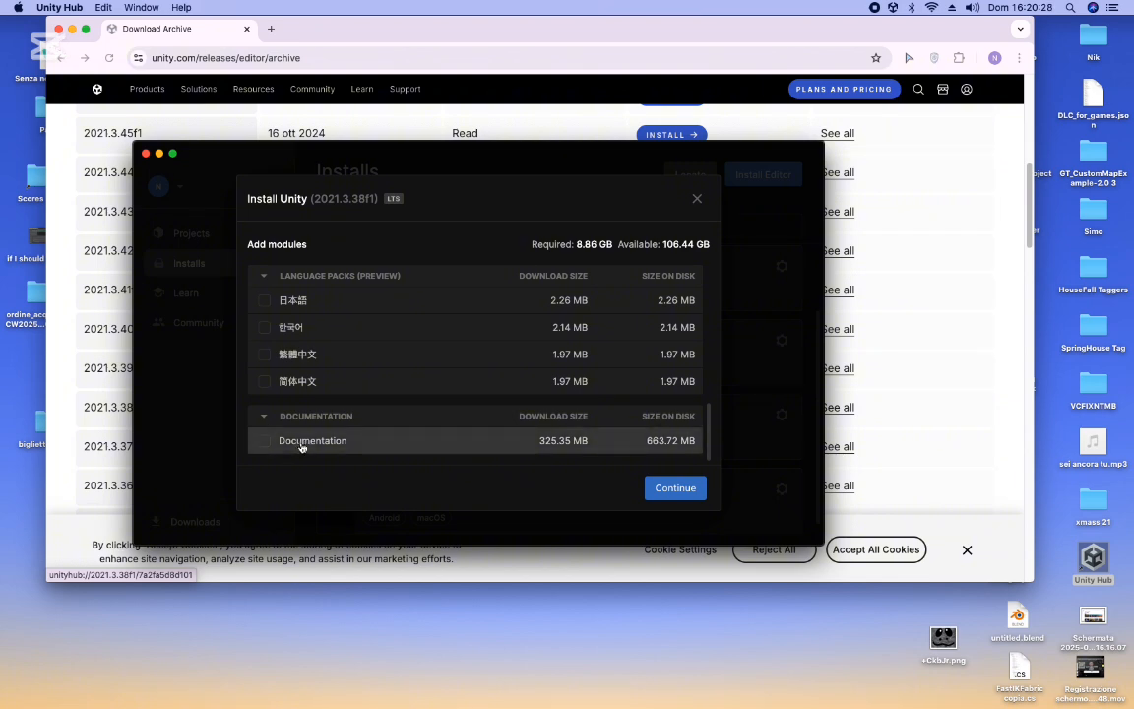
left_click(697, 198)
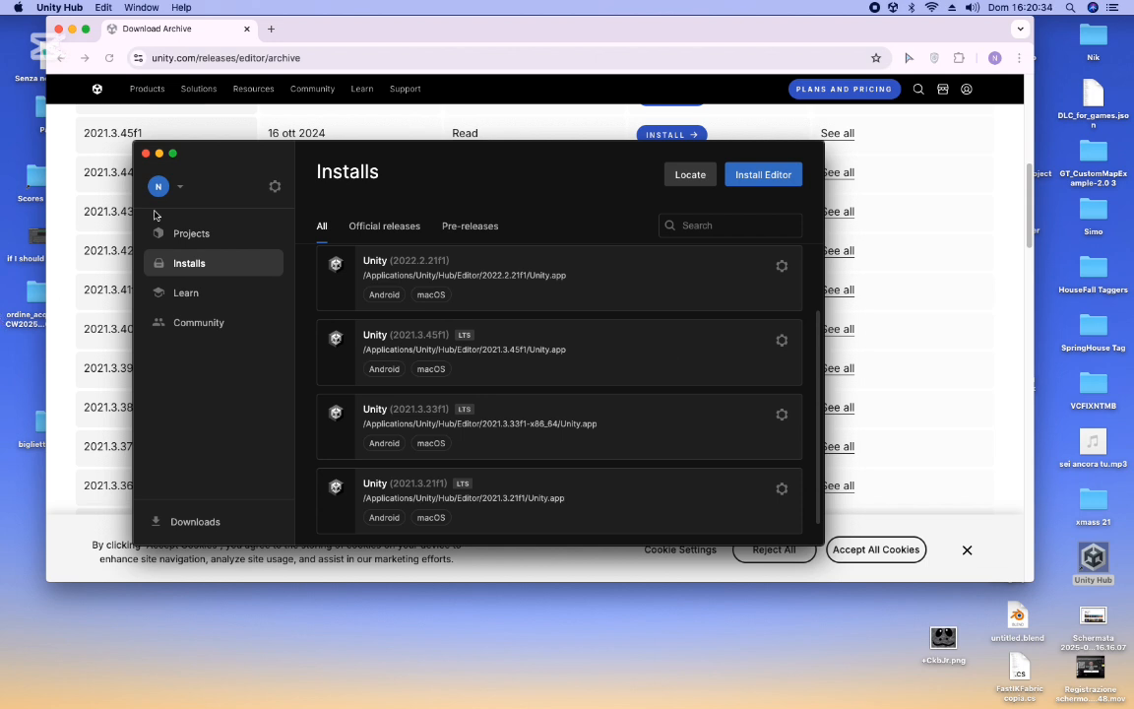
Start a new project in Unity Hub and view the editor versions available for it.
left_click(203, 236)
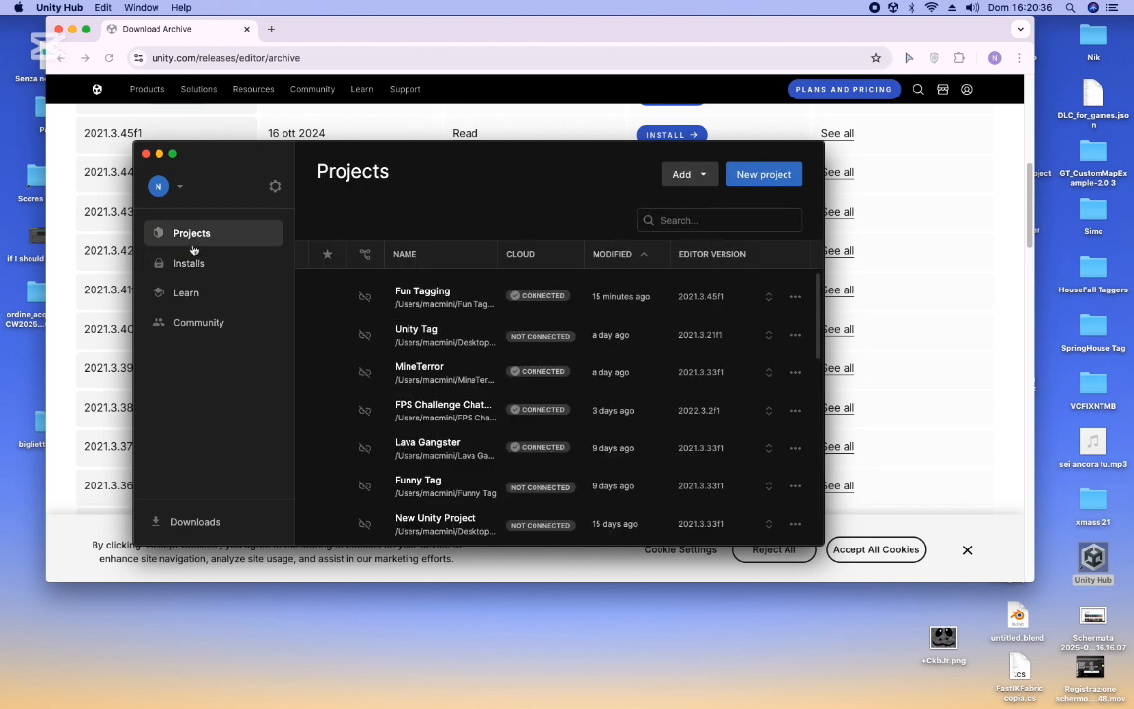
left_click(763, 174)
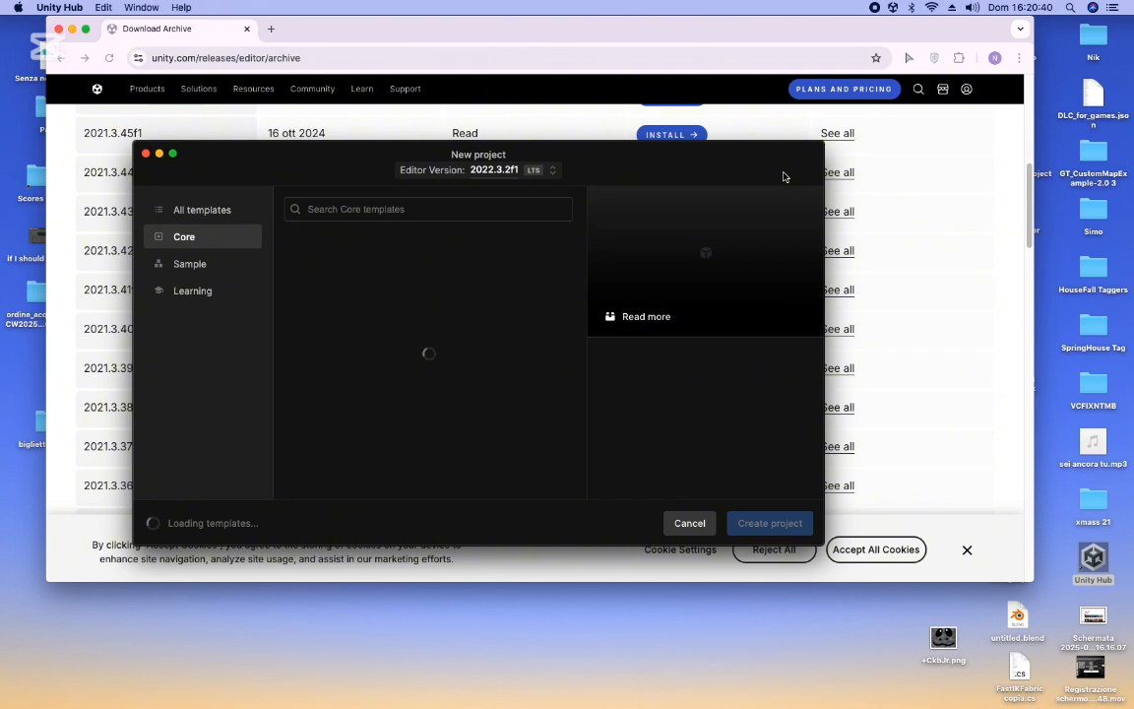
left_click(498, 171)
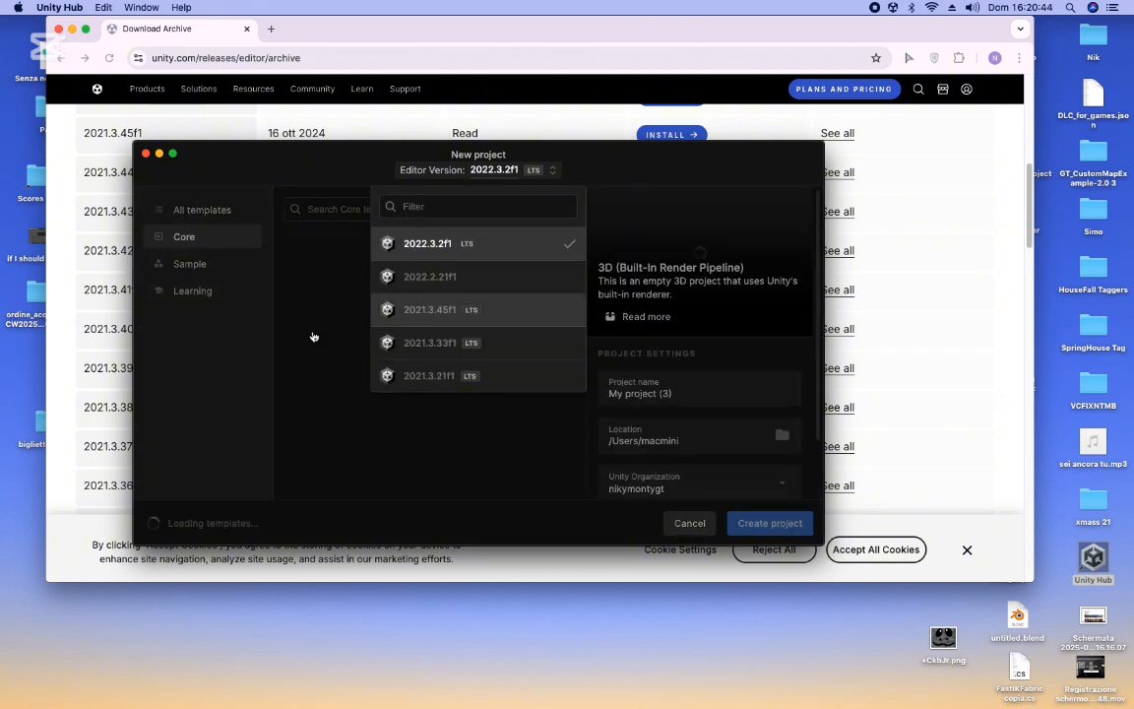
left_click(201, 351)
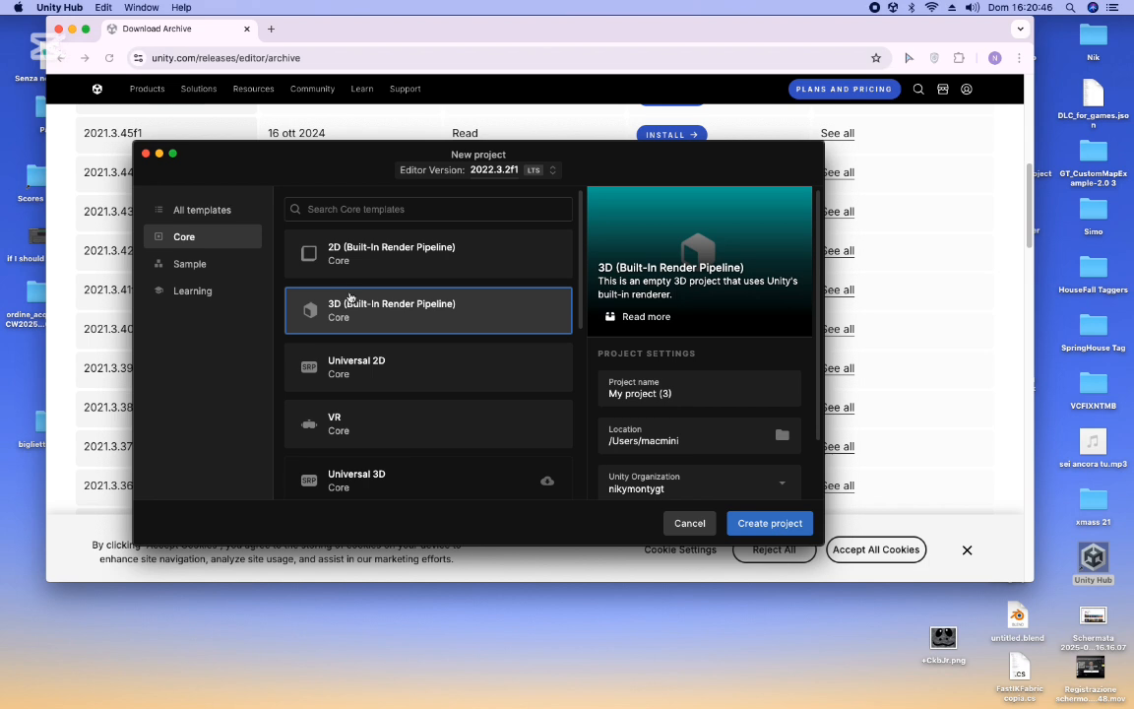
Name the new project "saddfsdf".
left_click(651, 399)
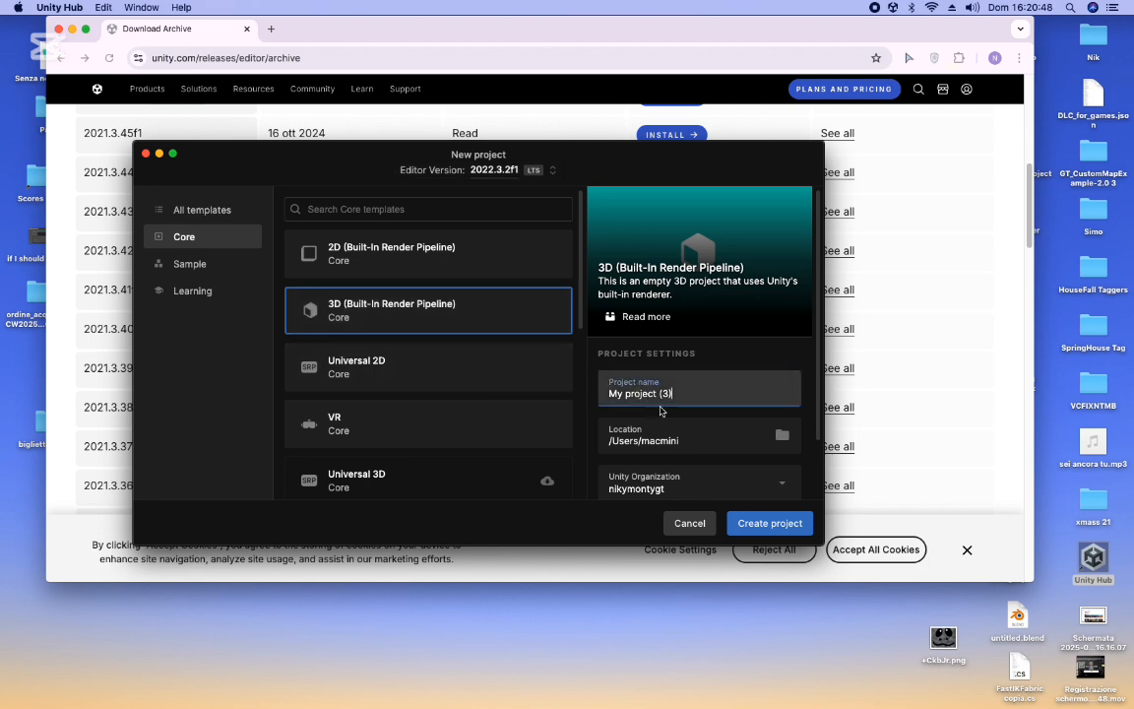
key("super+a")
key("BackSpace")
type("saddfsdf")
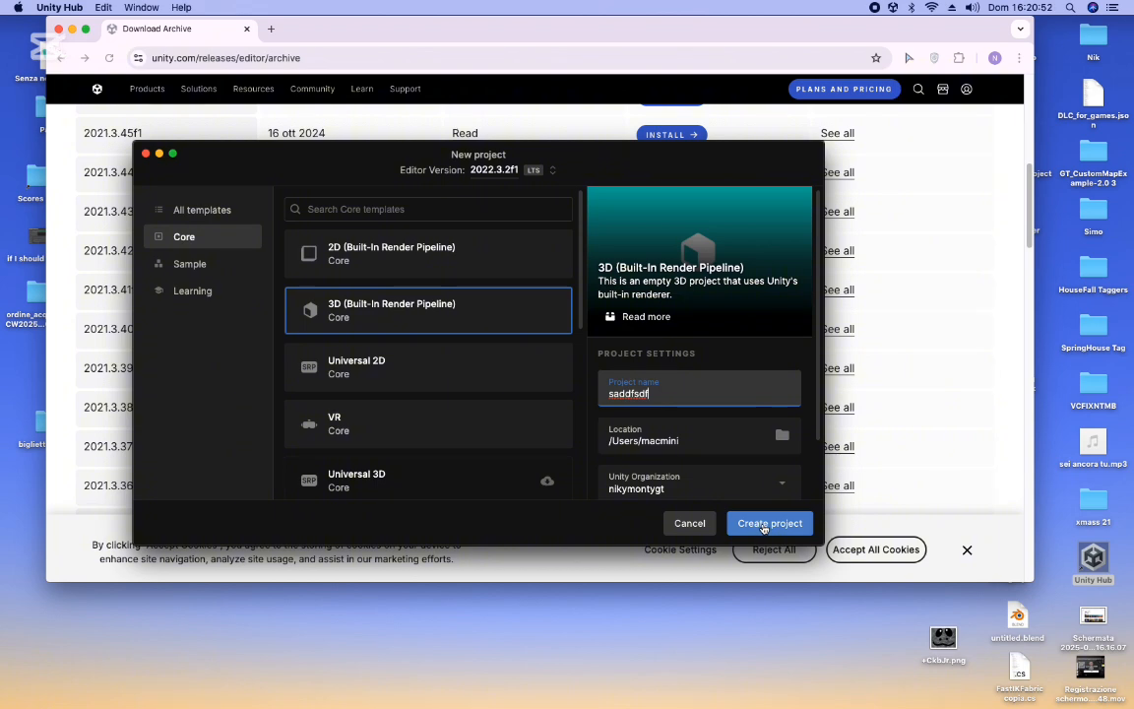
Discard the new project setup and open the existing Fun Tagging project from Unity Hub.
left_click(225, 210)
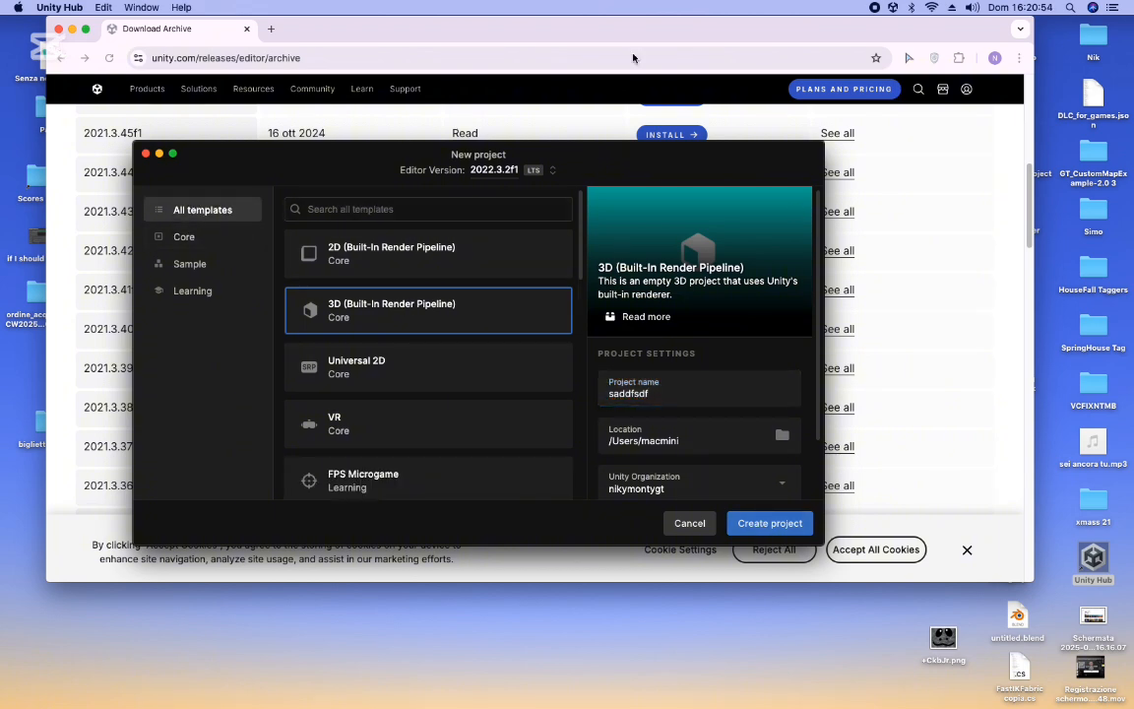
left_click(679, 525)
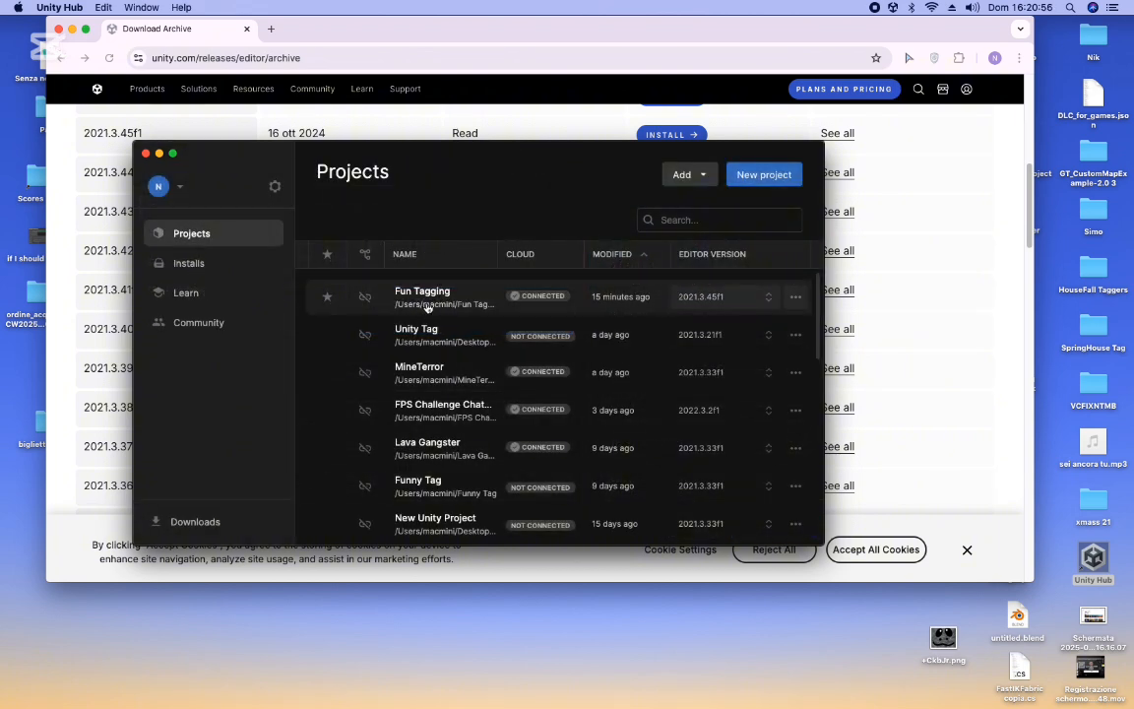
left_click(426, 306)
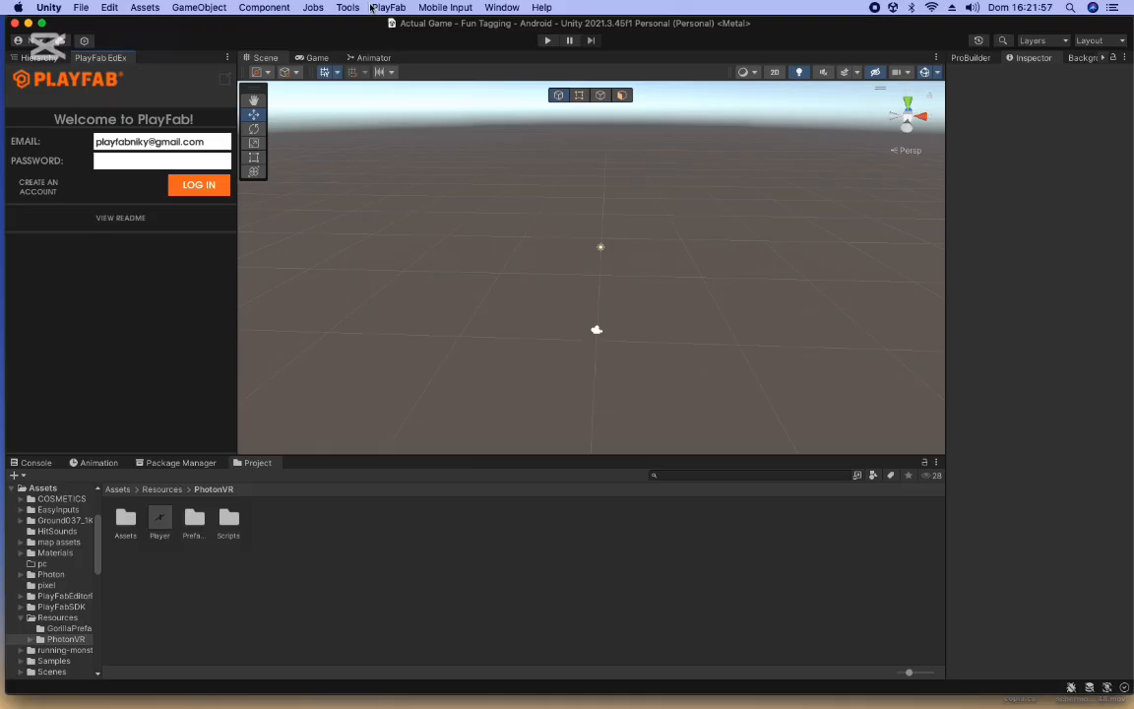
Show the scene's object hierarchy and the contents of the root Assets folder.
right_click_drag(426, 304, 554, 197)
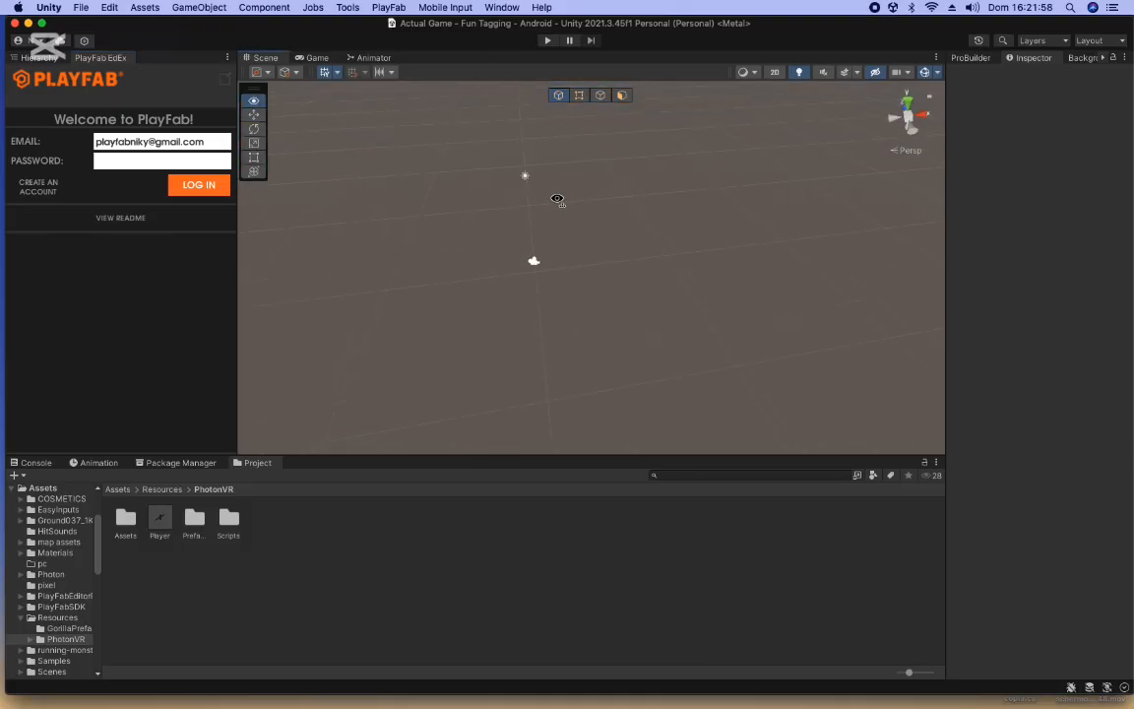
left_click(27, 58)
left_click(116, 490)
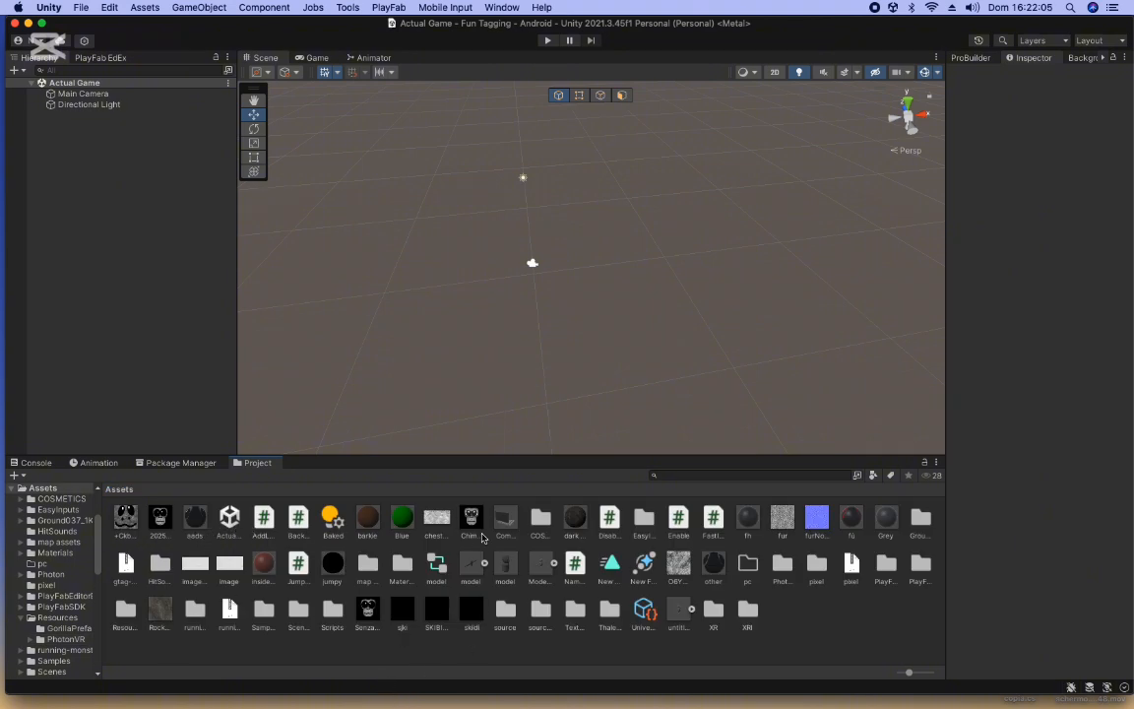
Place the untitled character model from the Assets folder into the scene and view it up close from the front.
left_click_drag(473, 562, 633, 237)
scroll(634, 236, "up", 10)
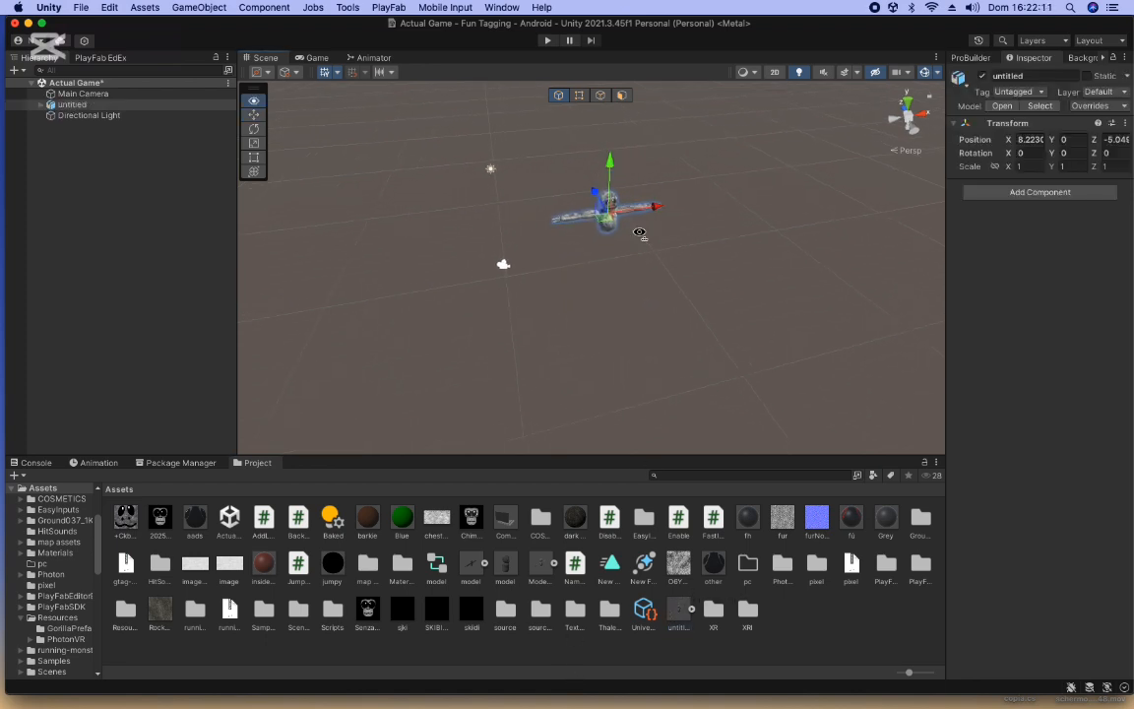
key("w")
right_click_drag(641, 232, 594, 82)
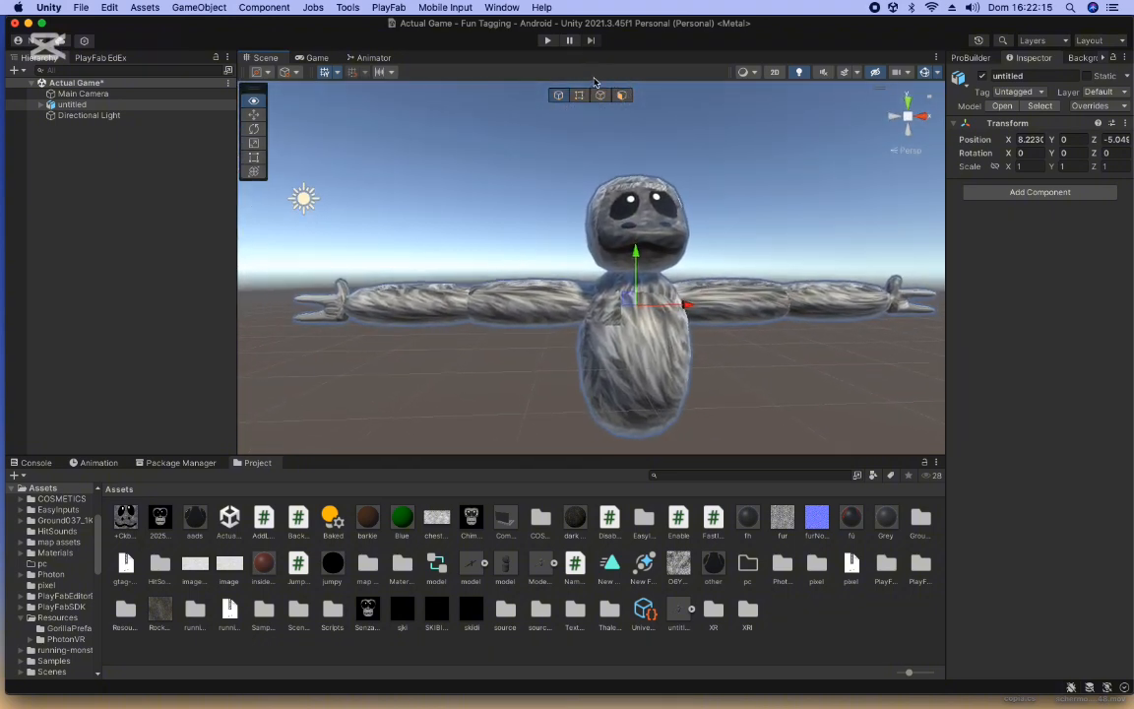
Delete the untitled character model from the scene.
right_click(152, 105)
left_click(179, 196)
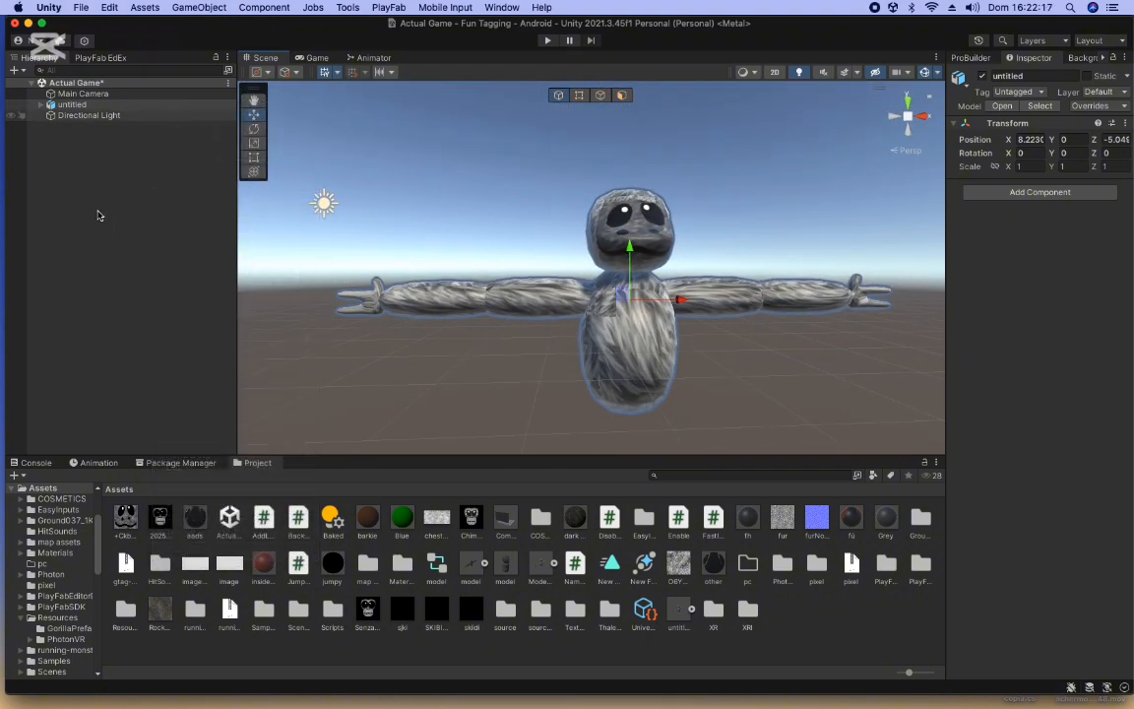
right_click_drag(405, 173, 111, 134)
Delete the Main Camera from the scene, keeping the Directional Light.
left_click(97, 105)
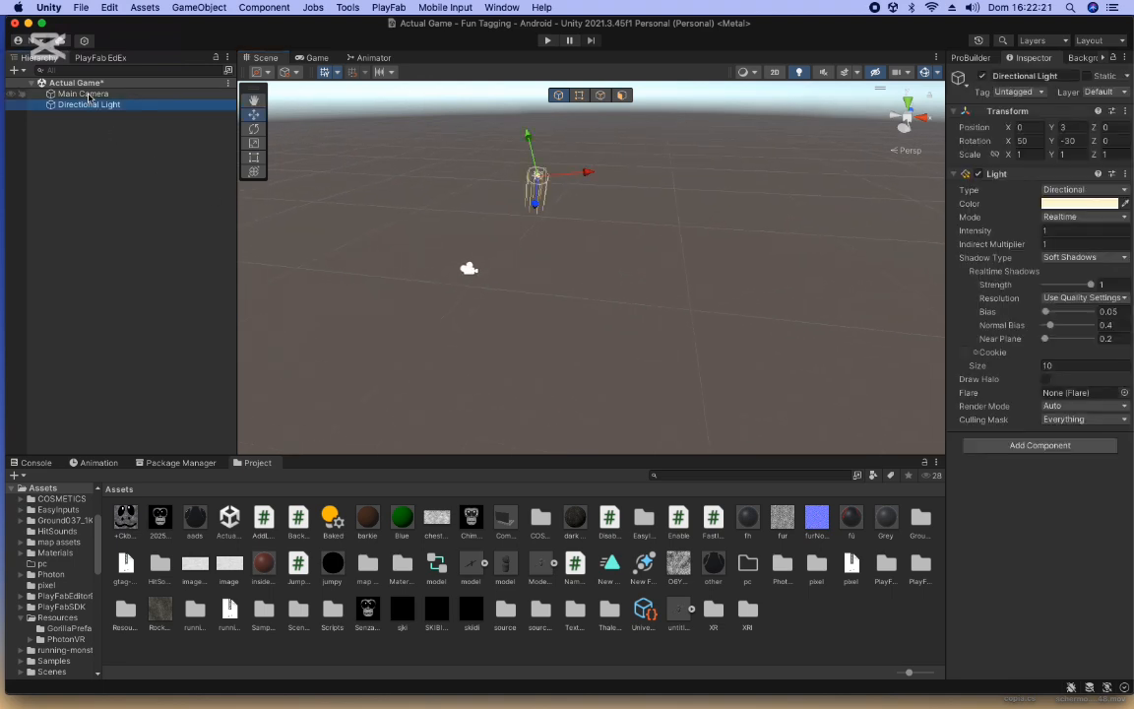
left_click(83, 93)
left_click(75, 106)
left_click(61, 91)
right_click(61, 91)
left_click(94, 185)
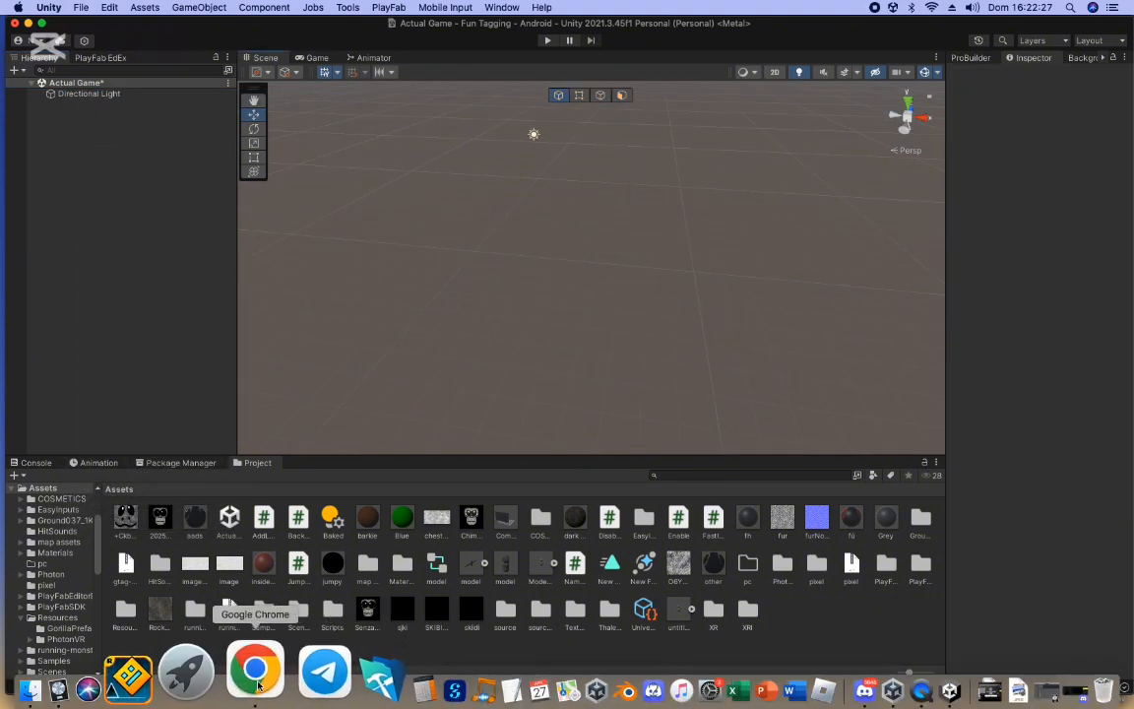
Switch to Chrome, search the web for gorillaLocomotion and open the Another-Axiom/GorillaLocomotion repository on GitHub.
left_click(253, 665)
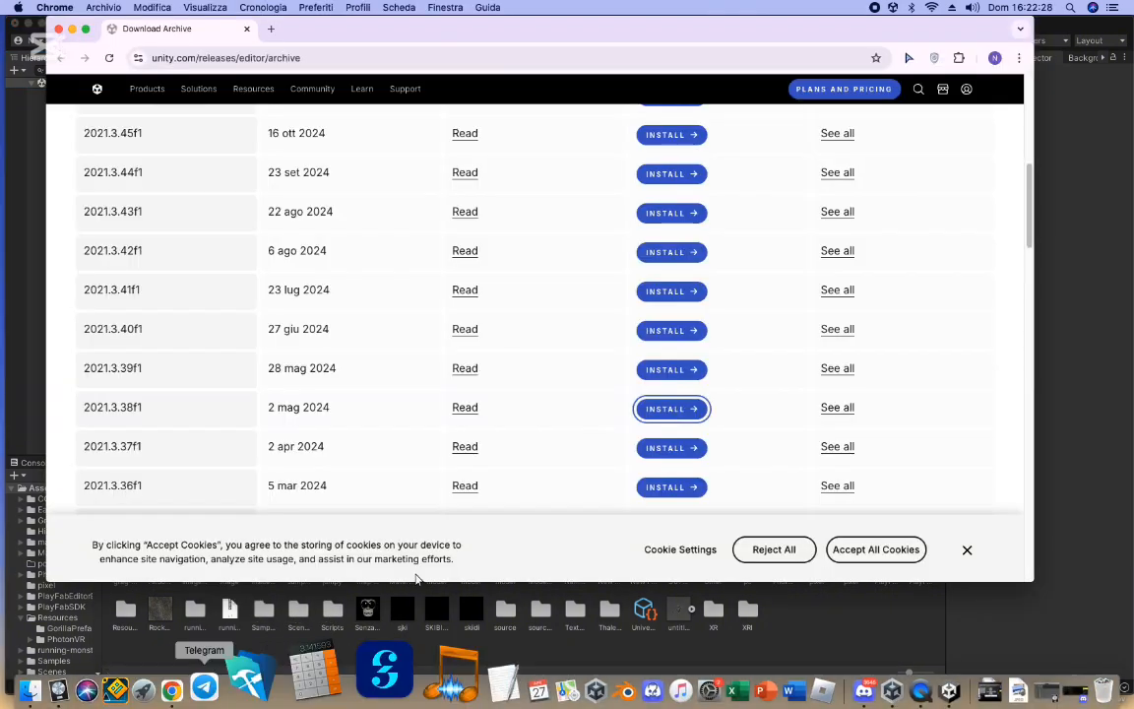
left_click(284, 56)
type("gori")
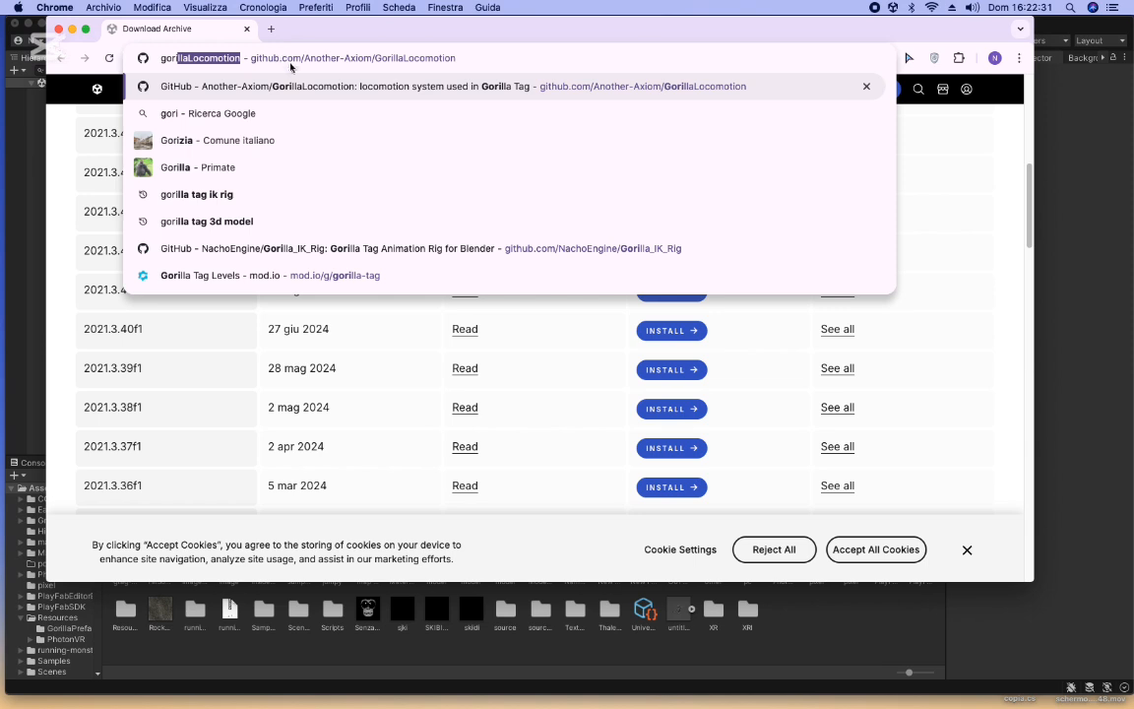
key("Return")
left_click(237, 56)
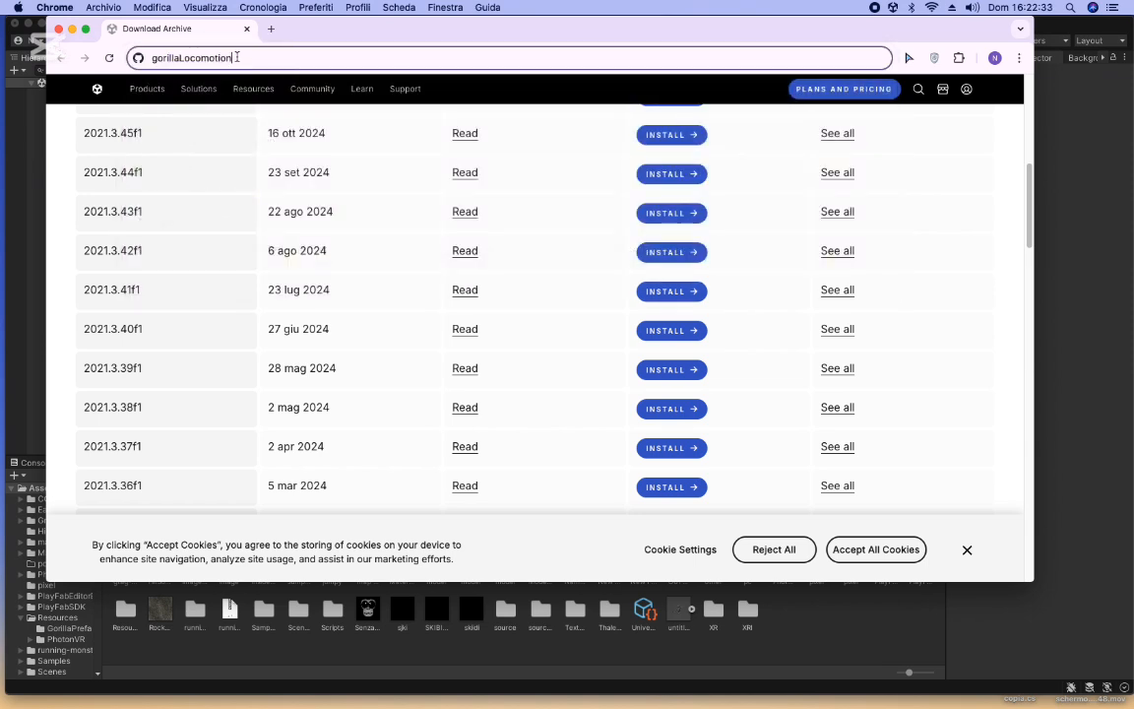
key("Return")
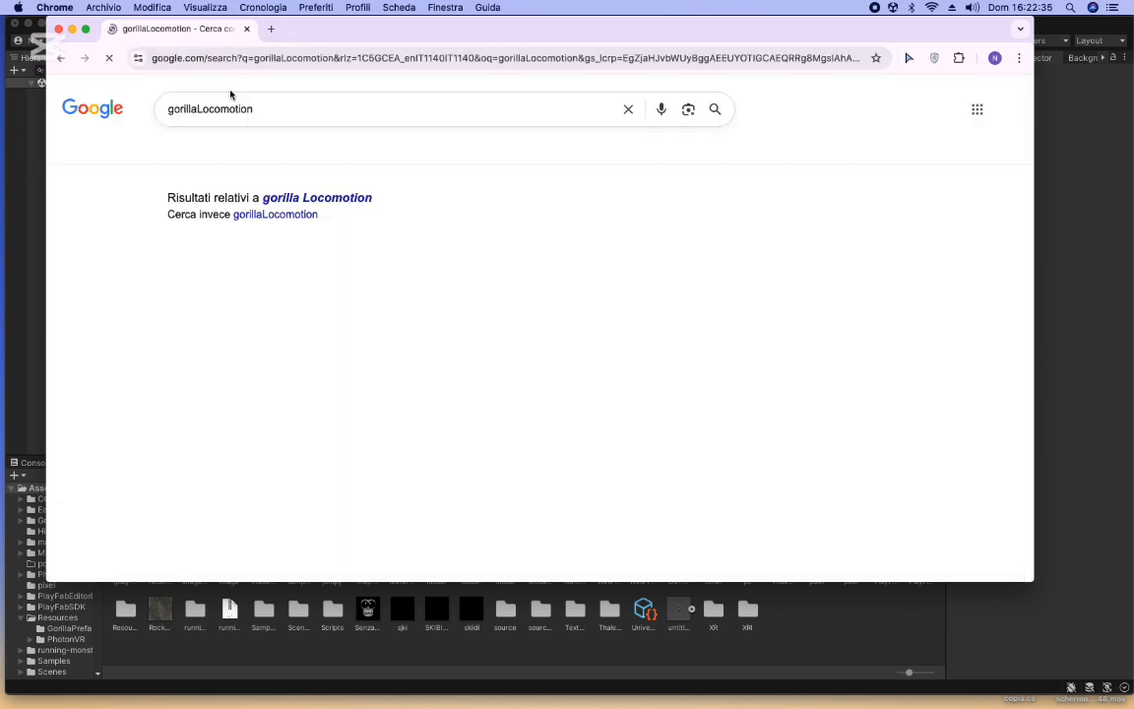
left_click(240, 281)
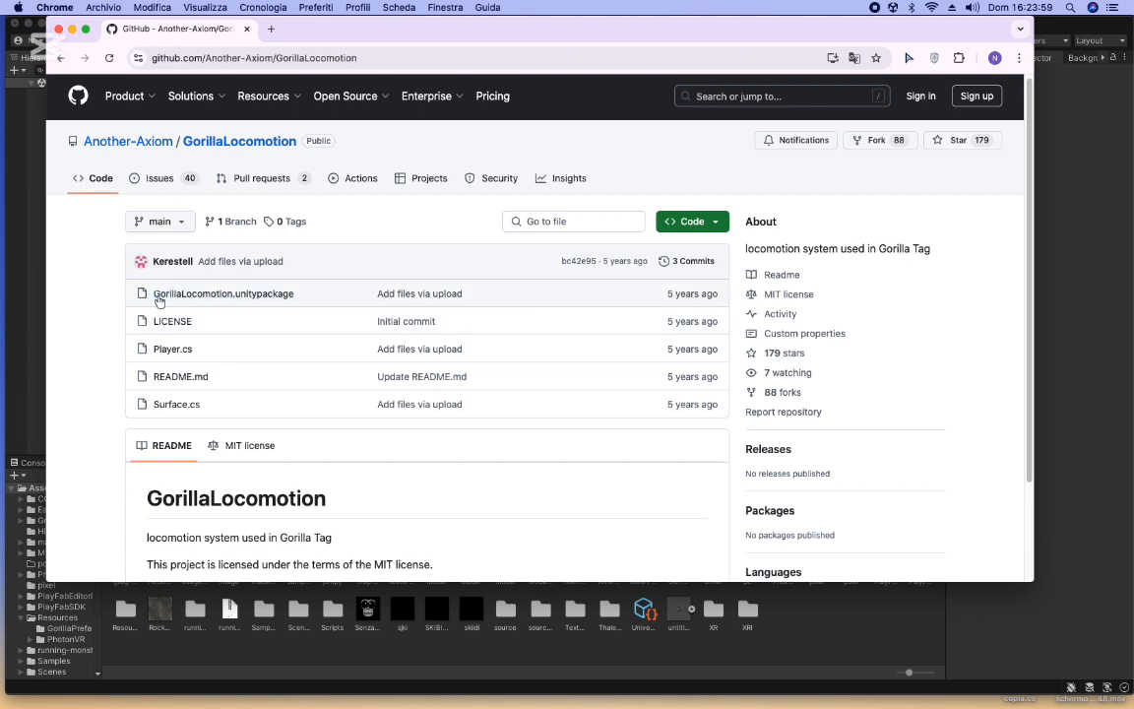
Download GorillaLocomotion.unitypackage from the repository and check it in the recent downloads.
left_click(248, 301)
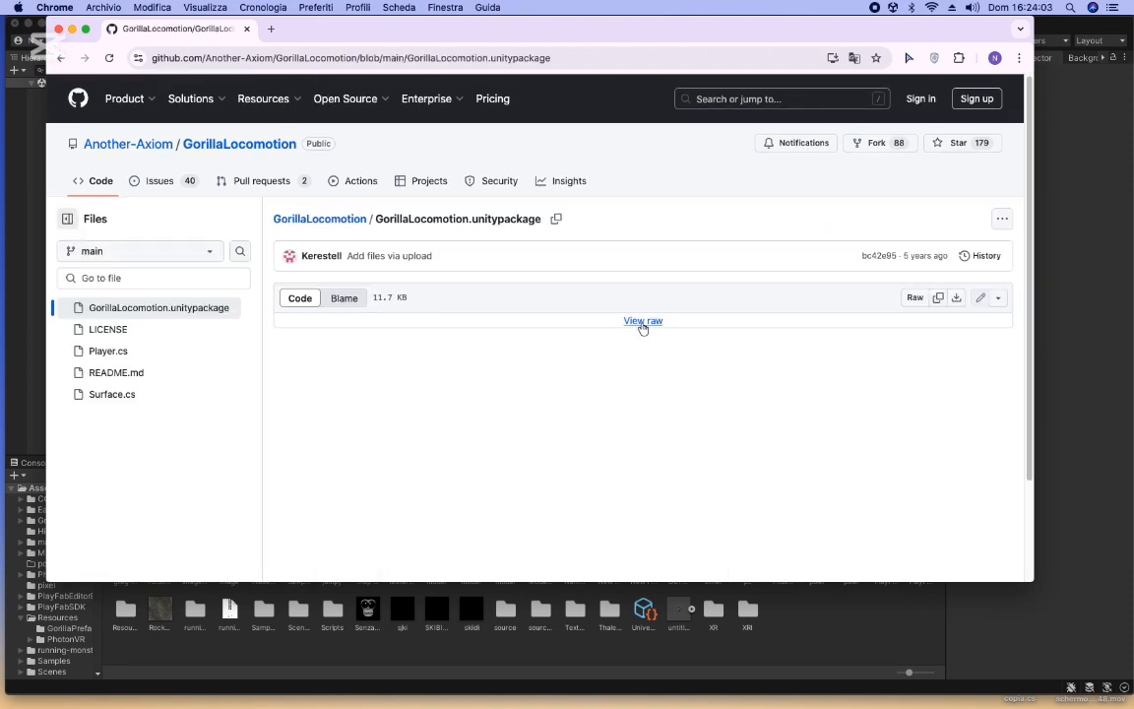
left_click(643, 322)
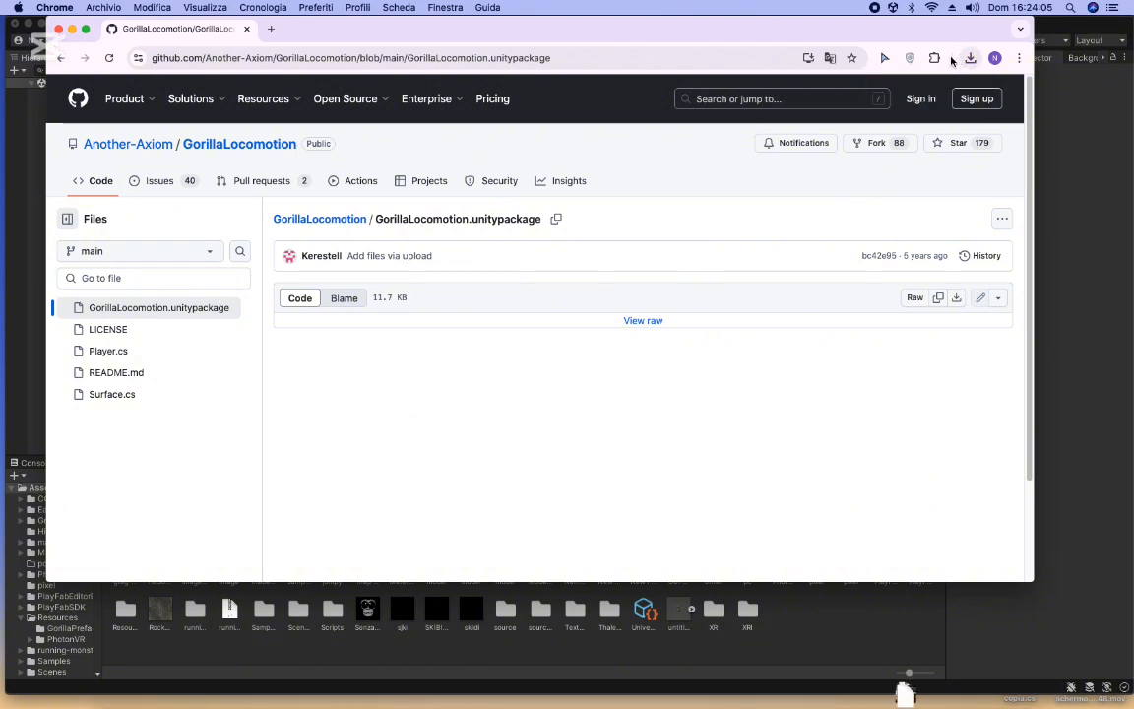
left_click(970, 58)
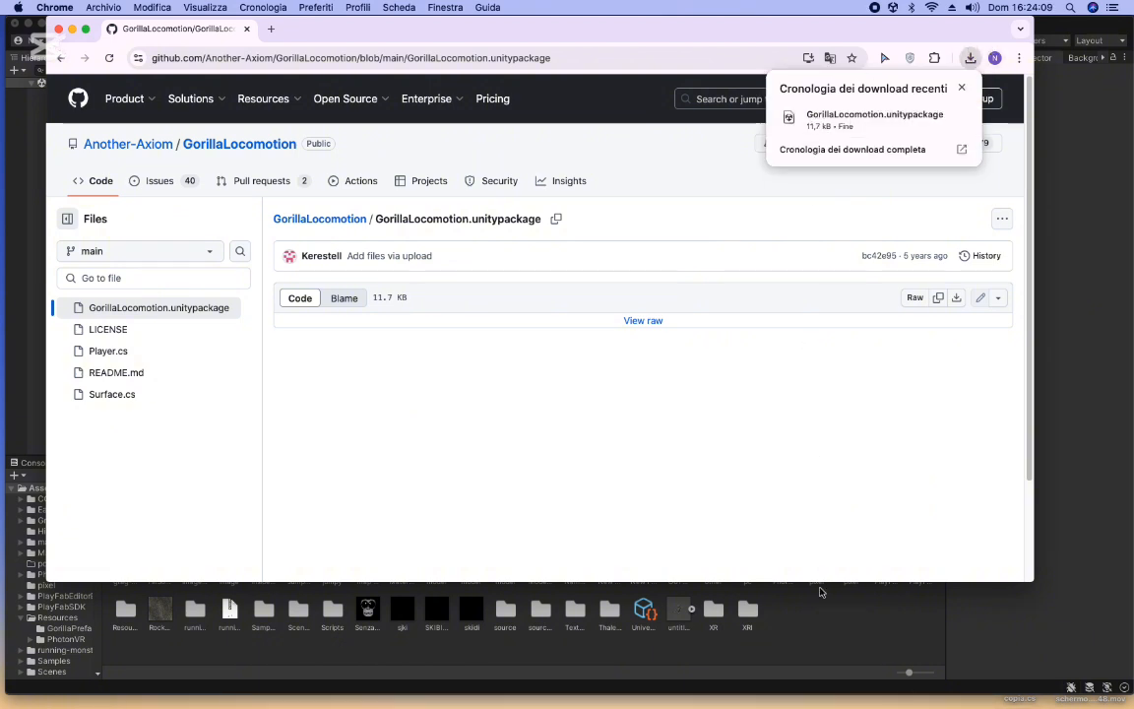
left_click_drag(805, 131, 822, 449)
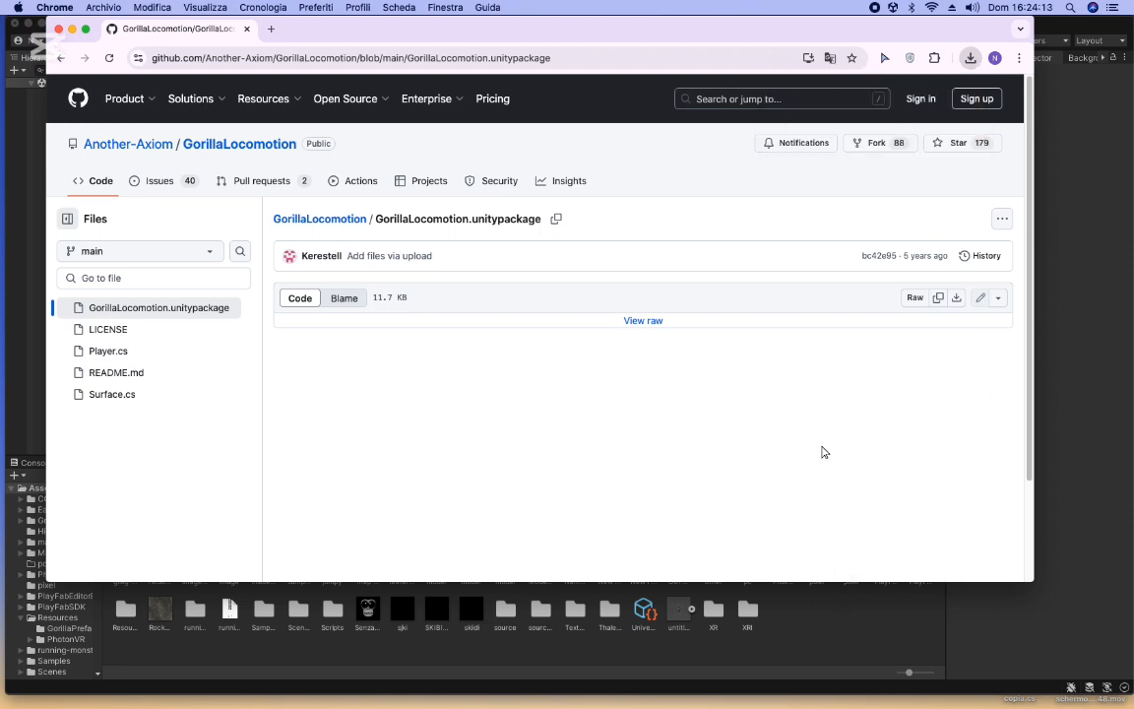
Return to Unity, view GorillaLocomotion.unitypackage in Downloads as a custom package to import, and cancel the import.
left_click(820, 598)
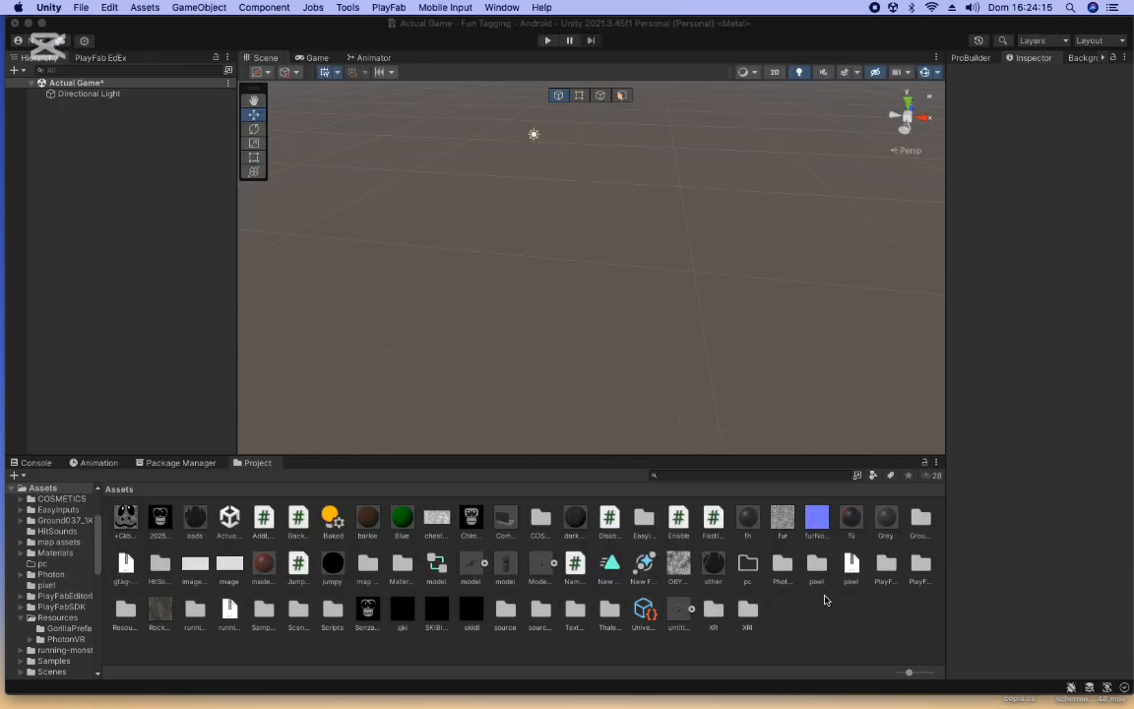
right_click(823, 598)
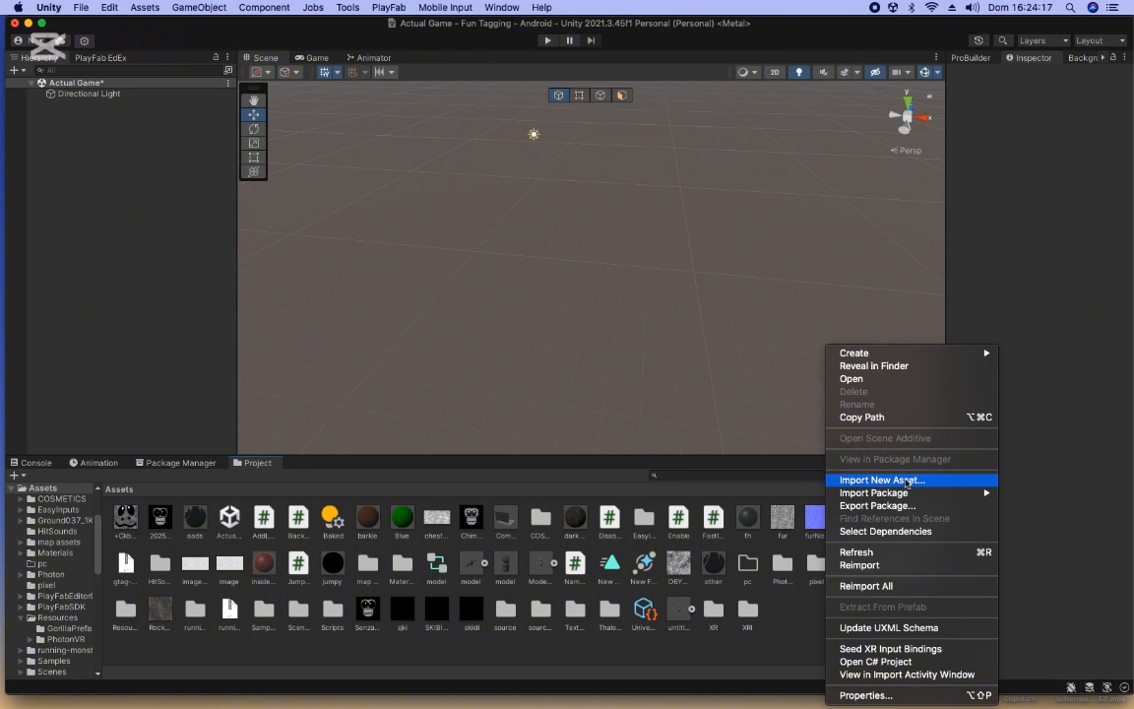
mouse_move(907, 497)
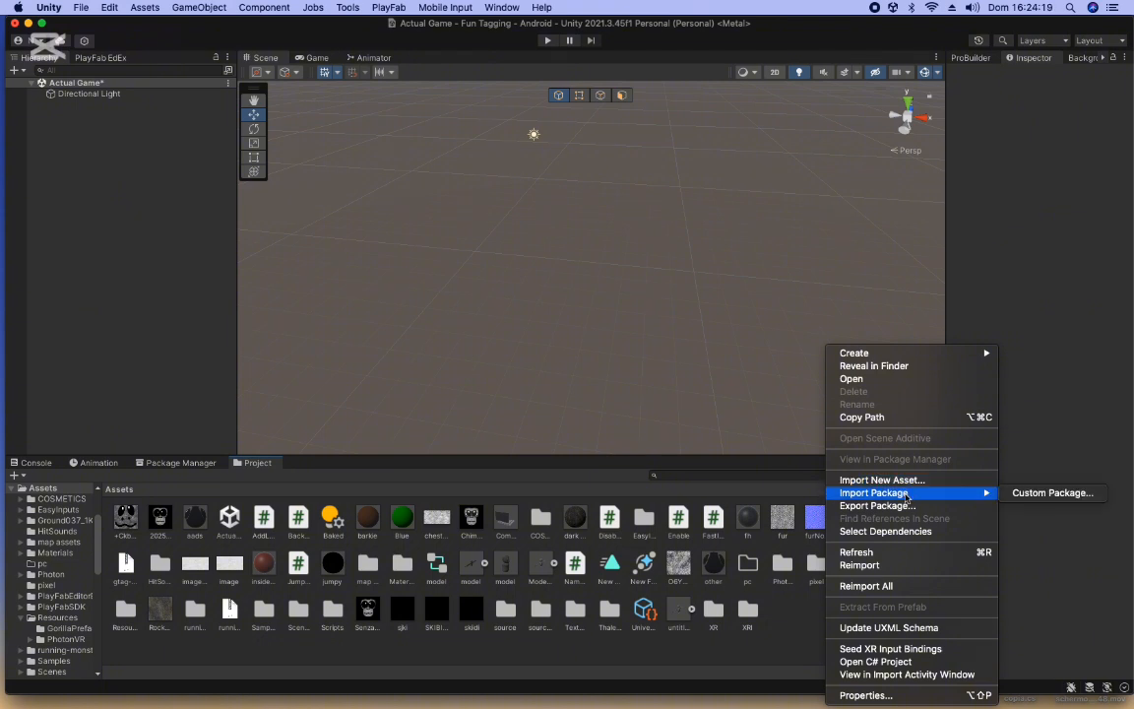
left_click(1005, 499)
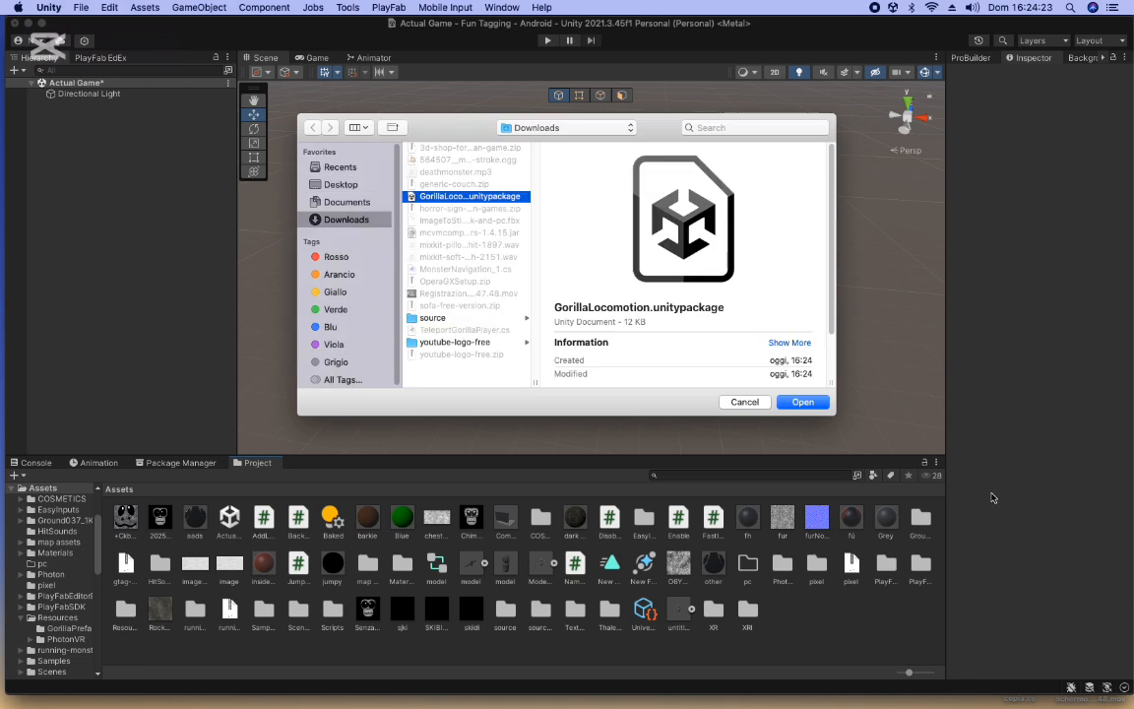
mouse_move(904, 695)
left_click_drag(677, 263, 635, 276)
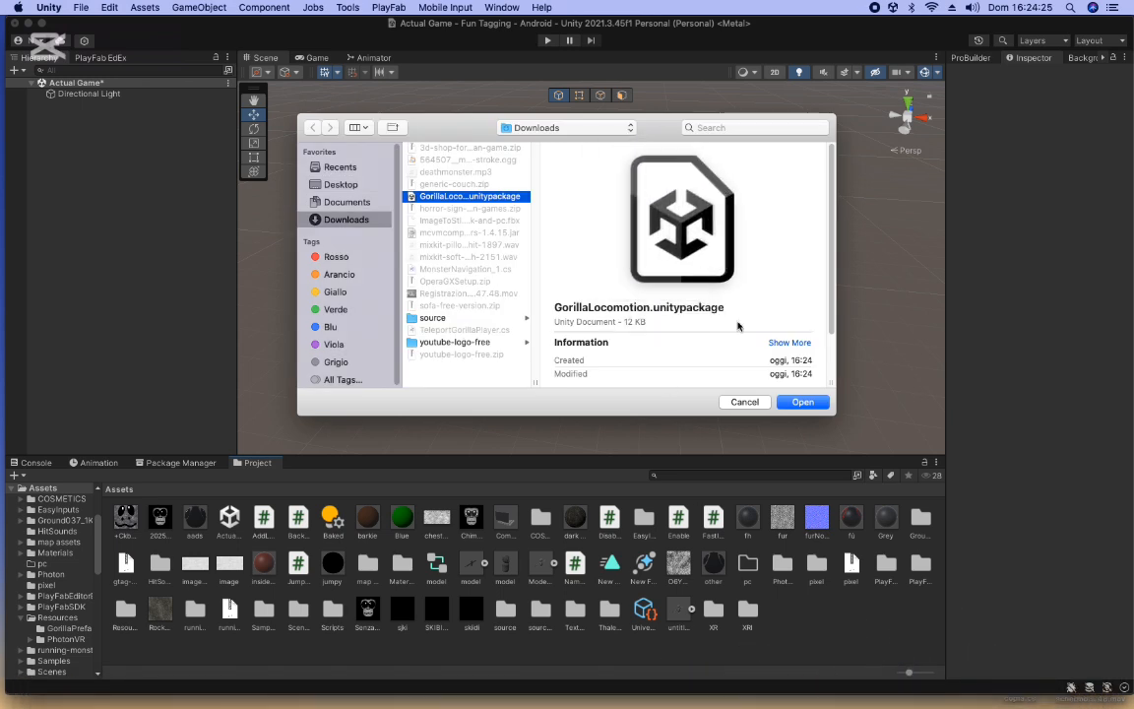
left_click(739, 402)
left_click_drag(705, 336, 659, 266, "alt")
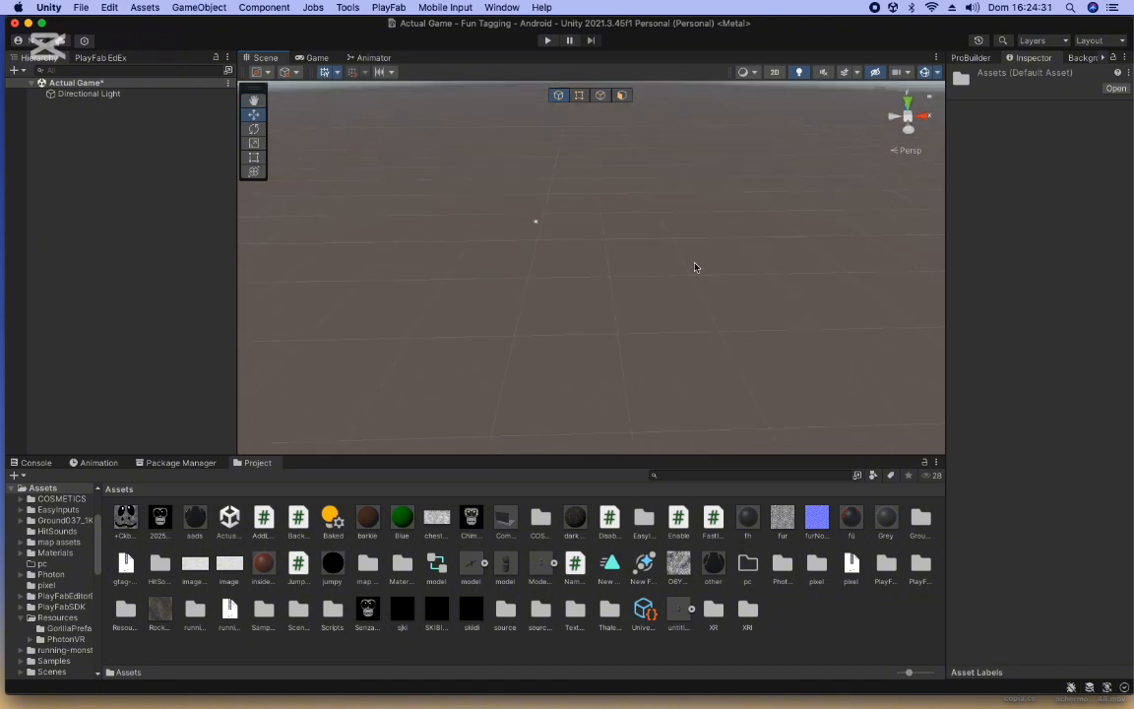
Open the project settings and display the XR Plug-in Management page.
left_click(109, 8)
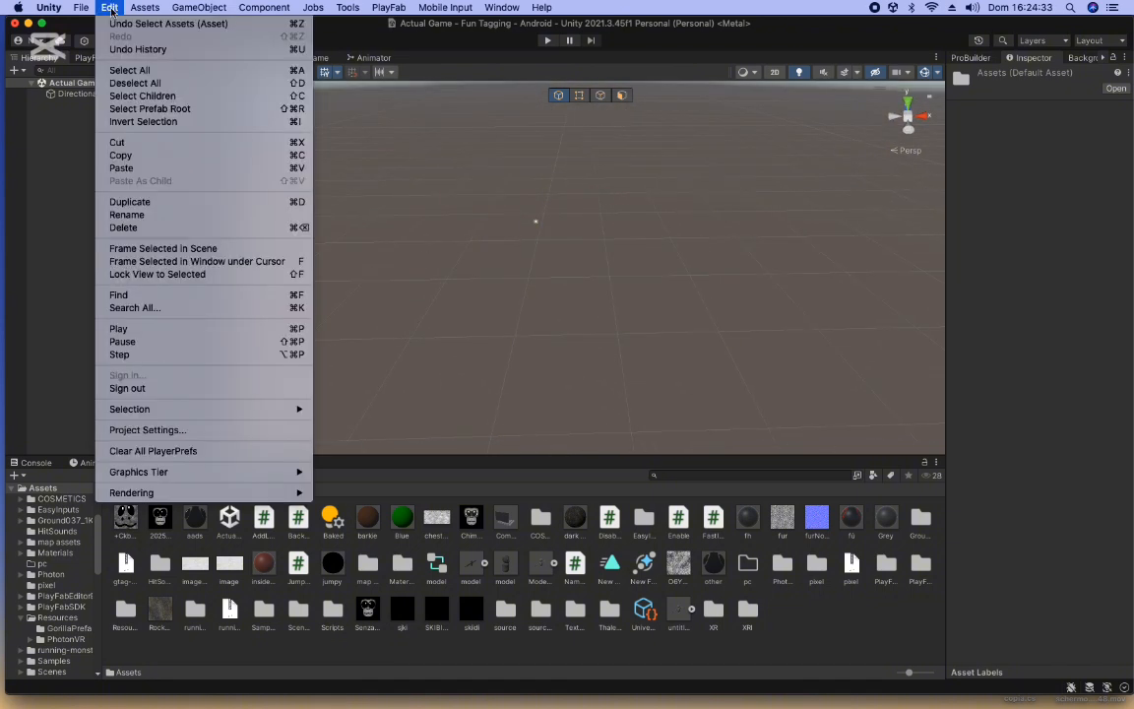
left_click(131, 431)
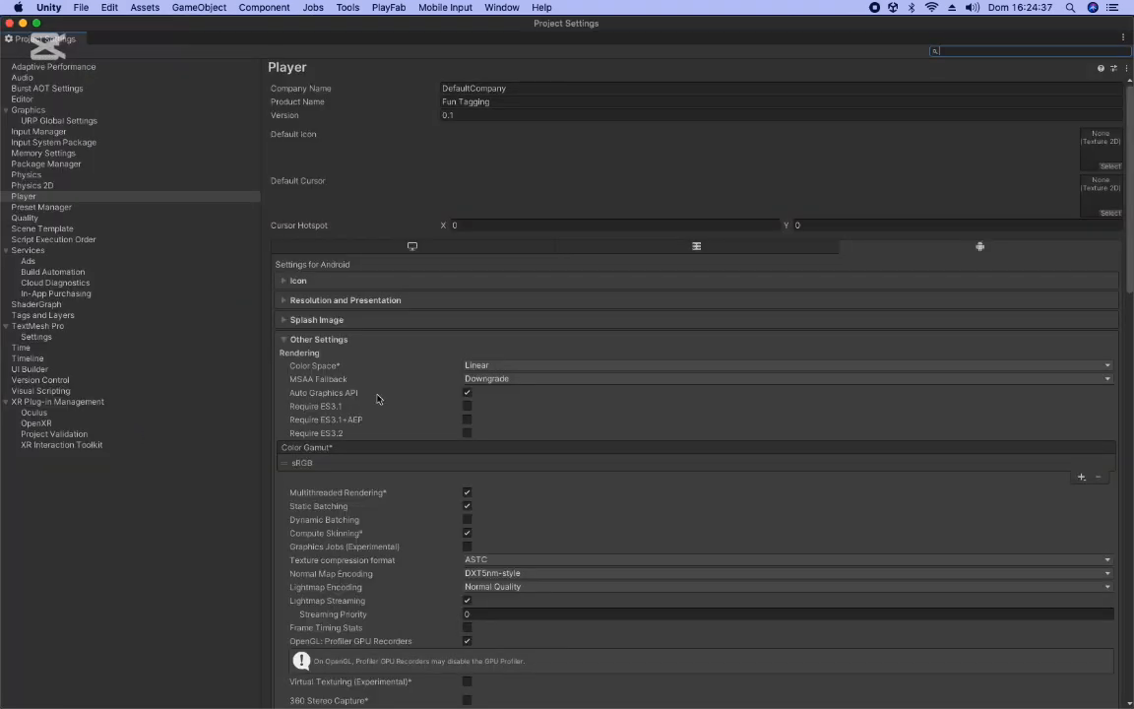
left_click(61, 445)
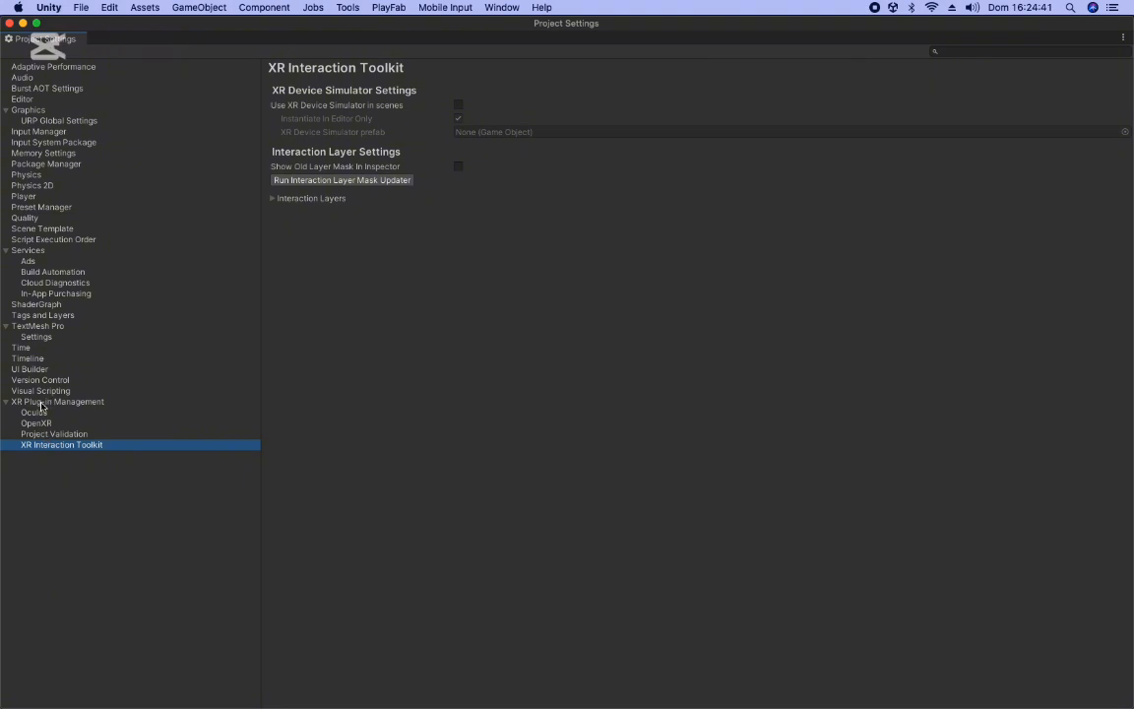
left_click(55, 403)
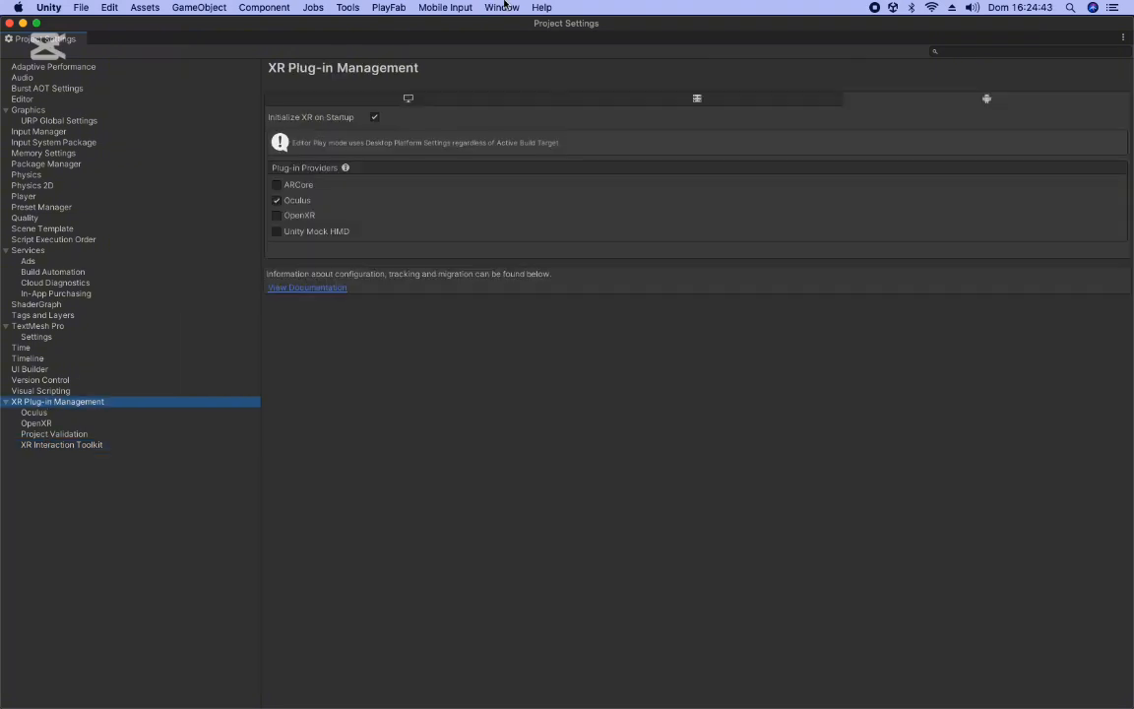
Examine the XR plug-in providers for the desktop and Android platforms, along with the Oculus settings.
left_click(431, 104)
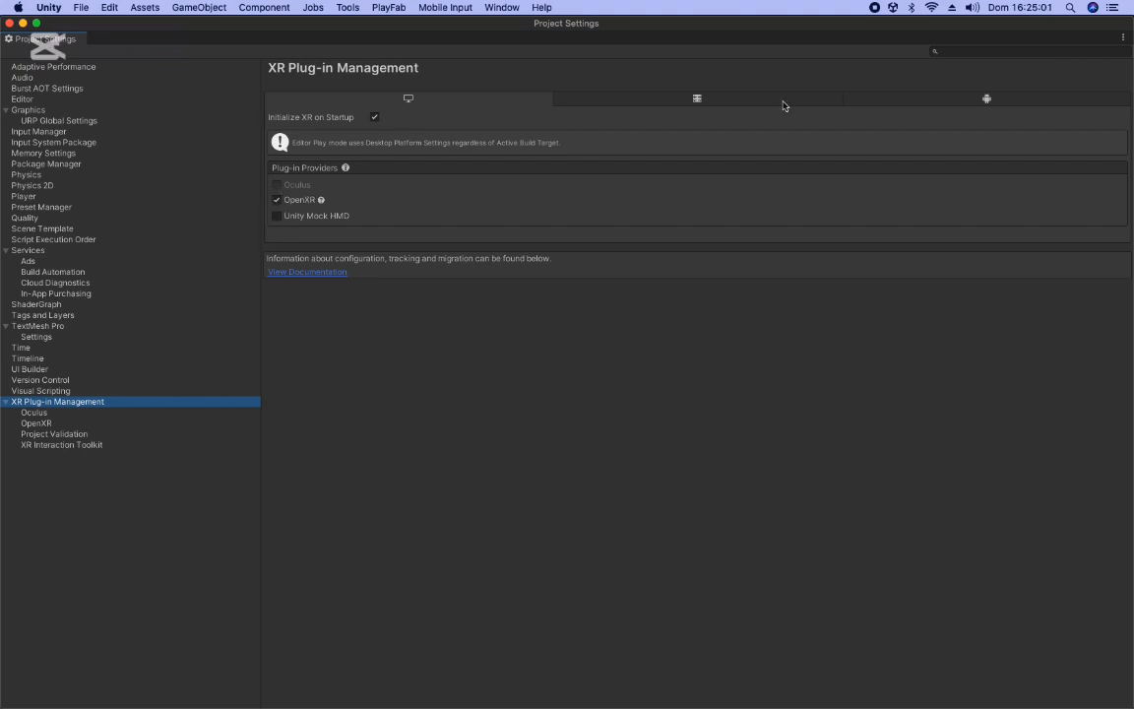
left_click(1003, 99)
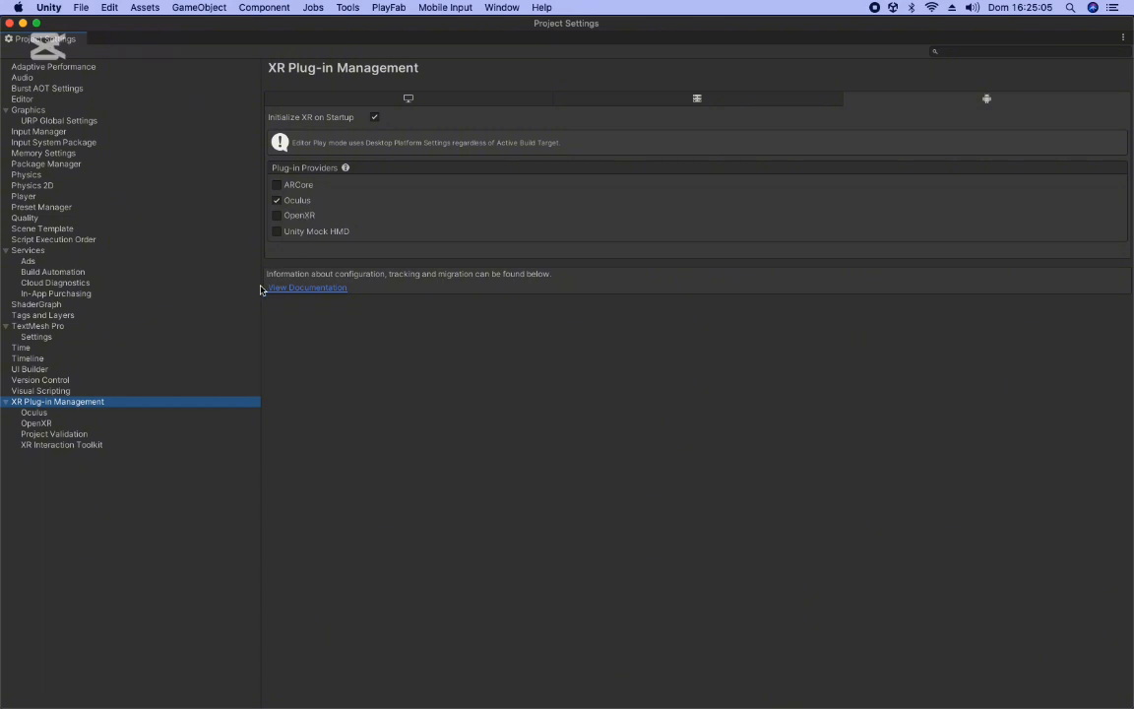
left_click(33, 413)
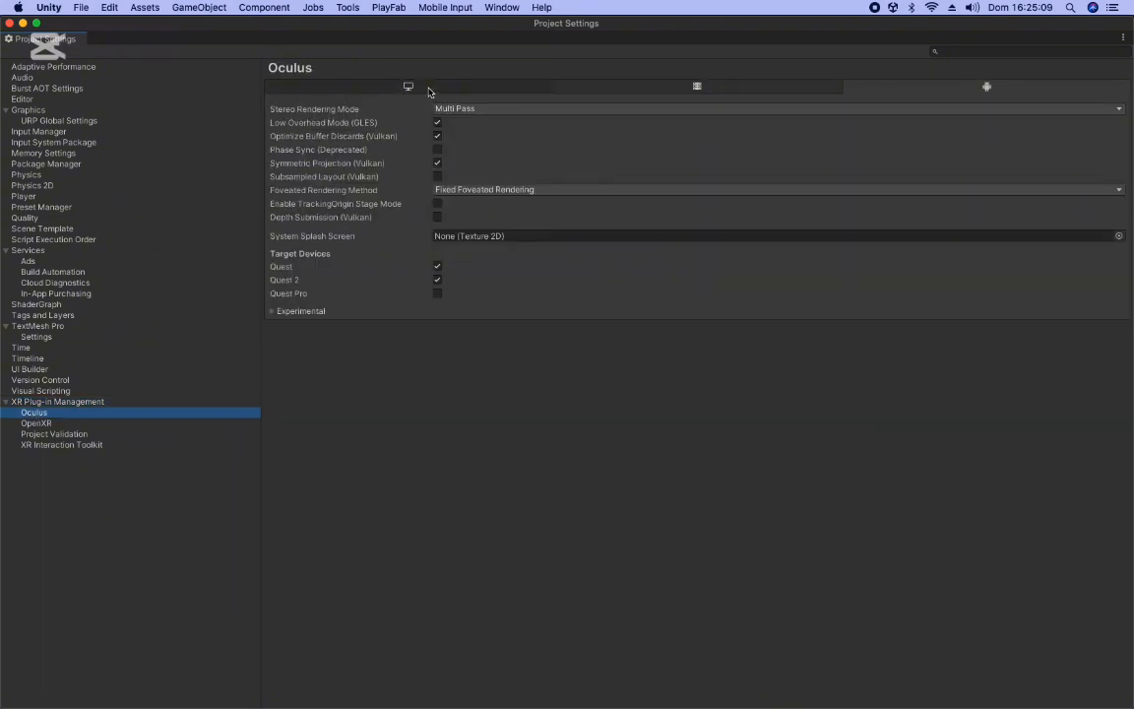
left_click(126, 403)
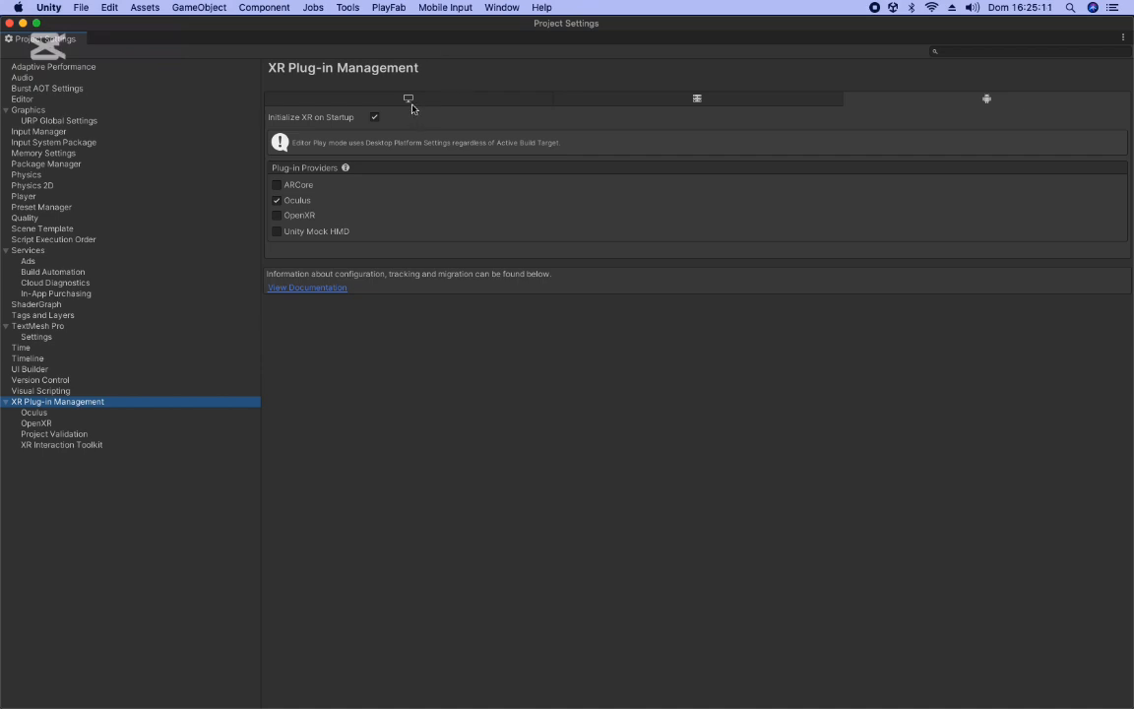
left_click(376, 97)
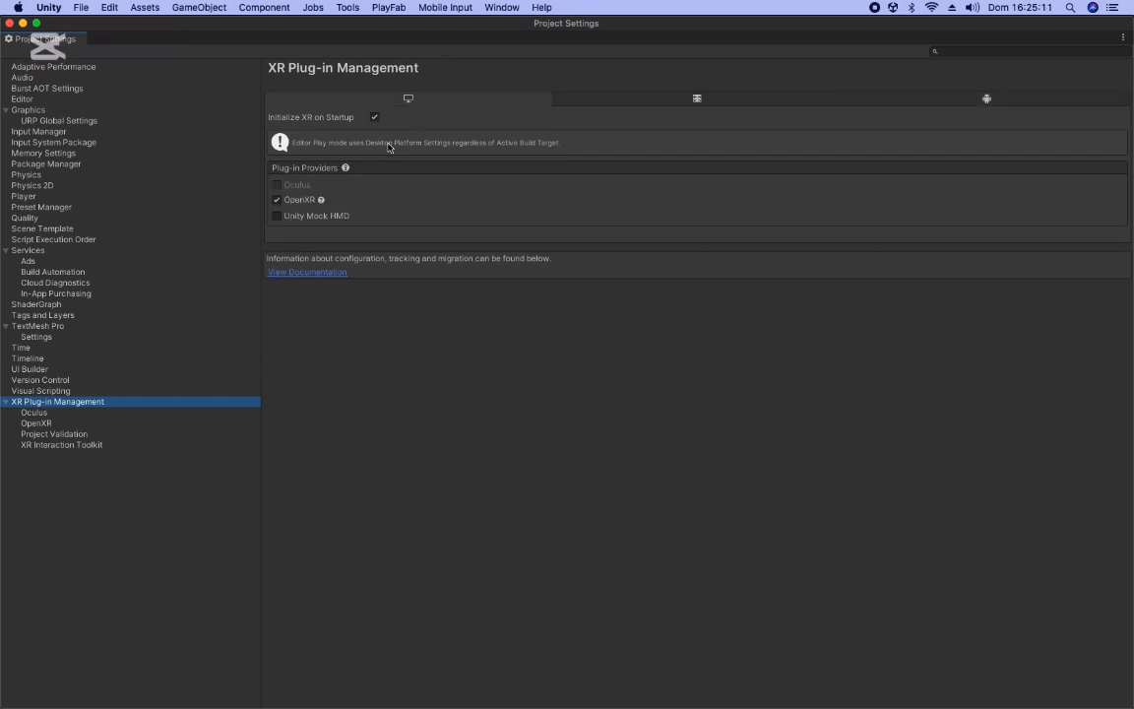
left_click(321, 202)
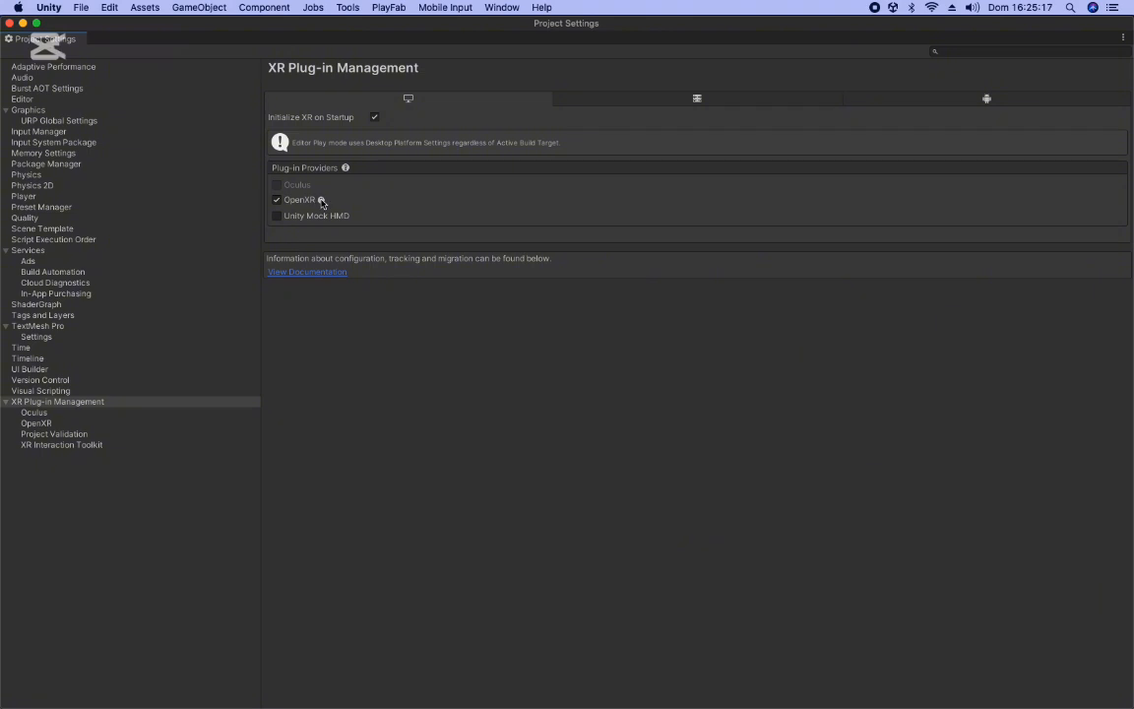
Review the Project Validation page, the desktop OpenXR render modes, and the Oculus settings including the Android target devices.
left_click(15, 438)
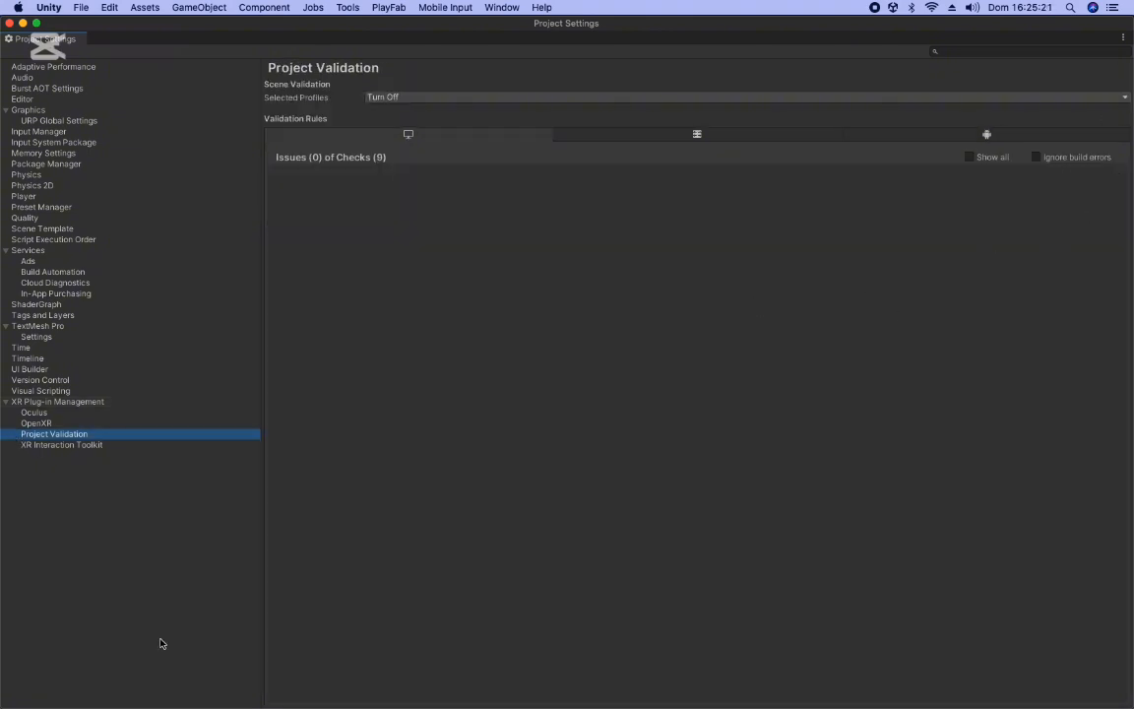
left_click(39, 423)
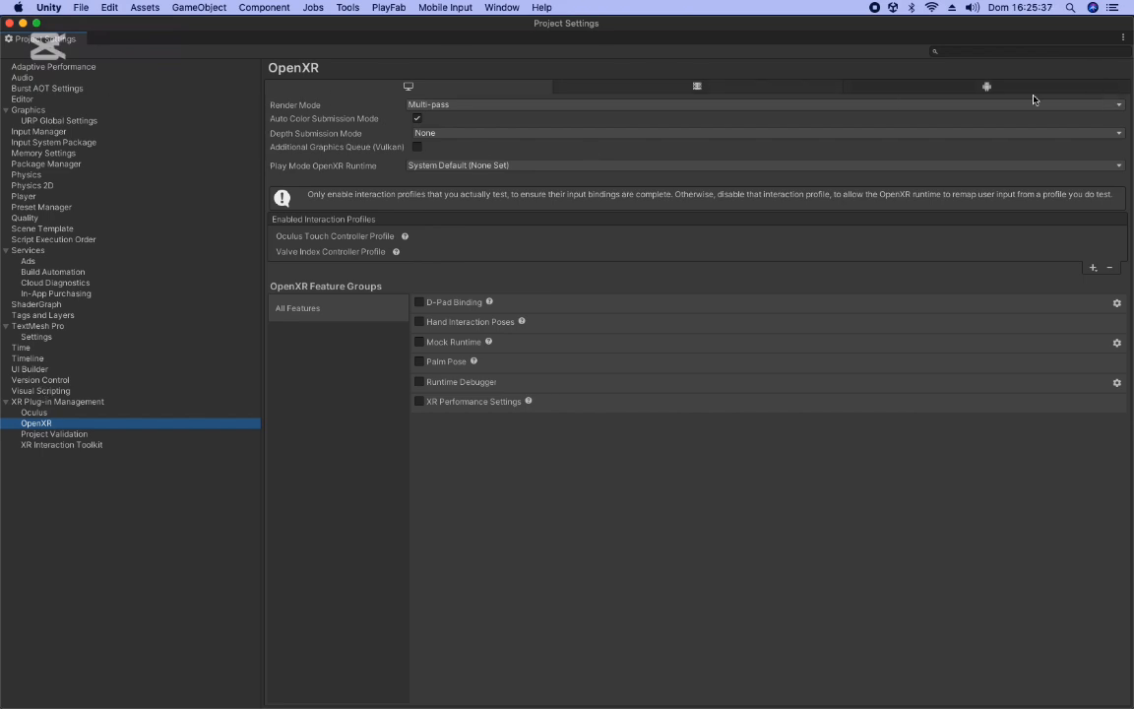
left_click(417, 107)
left_click(417, 106)
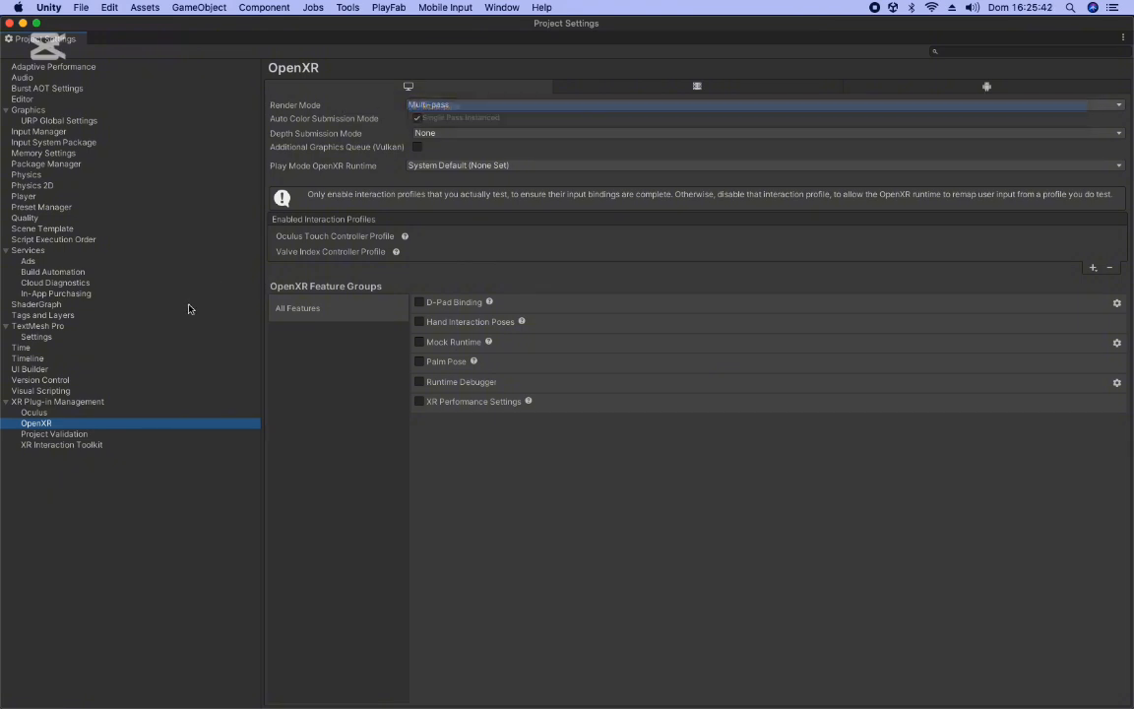
left_click(157, 414)
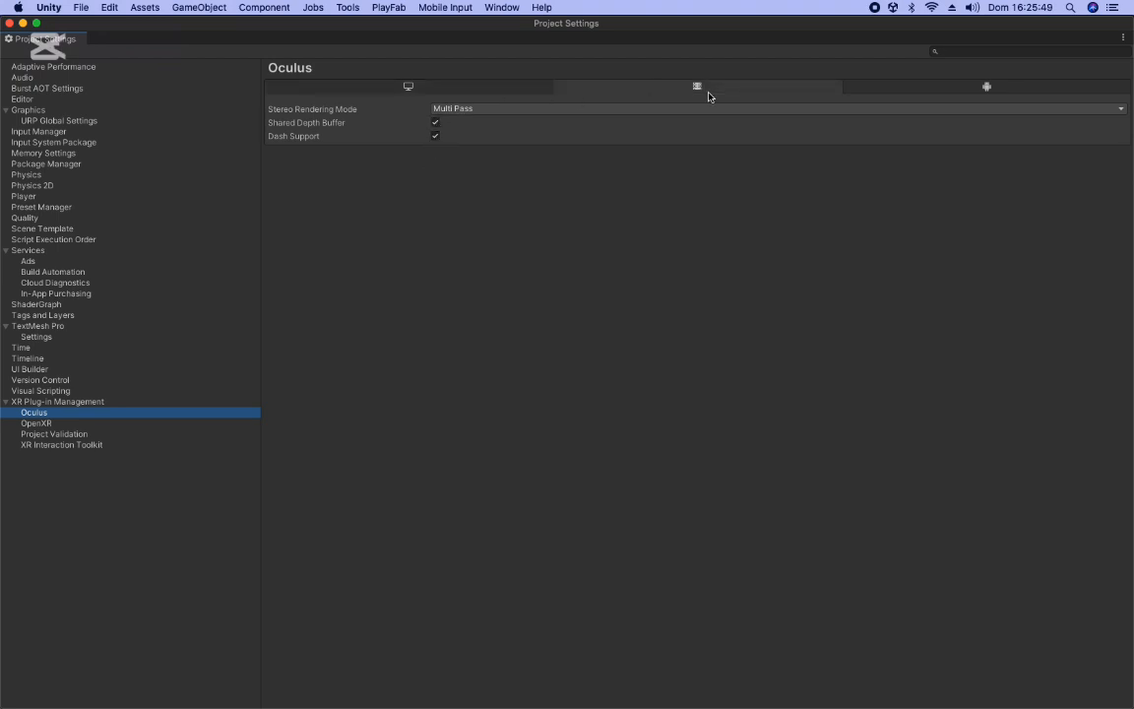
left_click(883, 88)
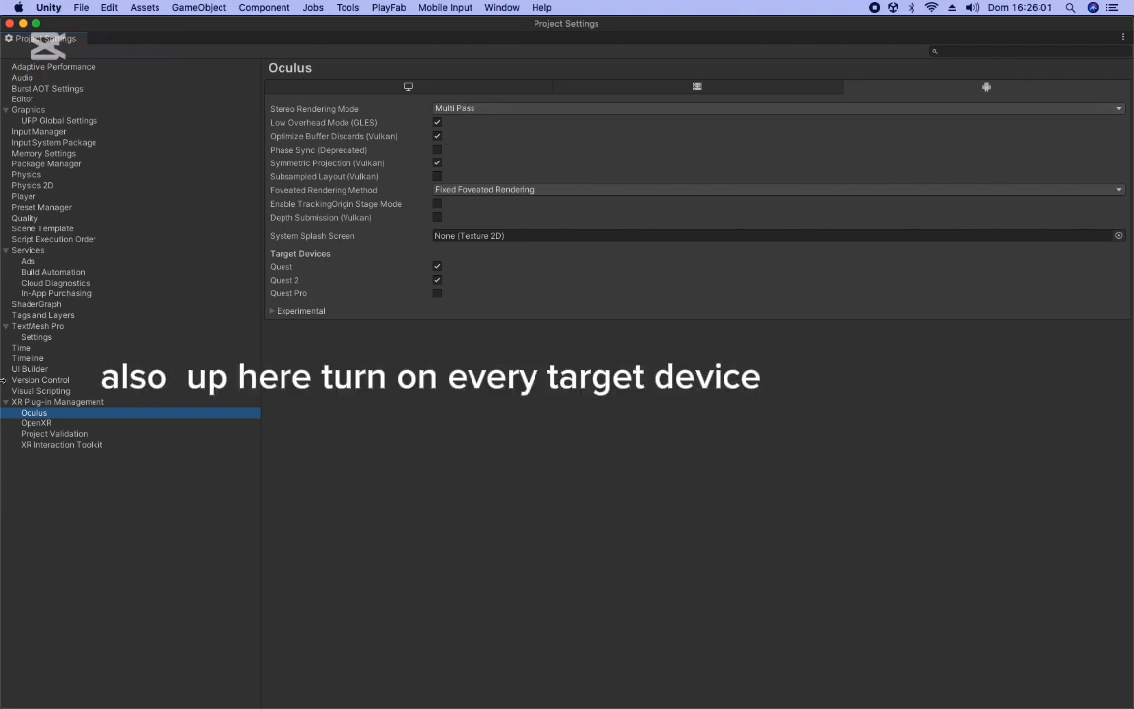
Compare the OpenXR and Oculus settings across the desktop and Android platforms.
left_click(37, 423)
left_click(408, 89)
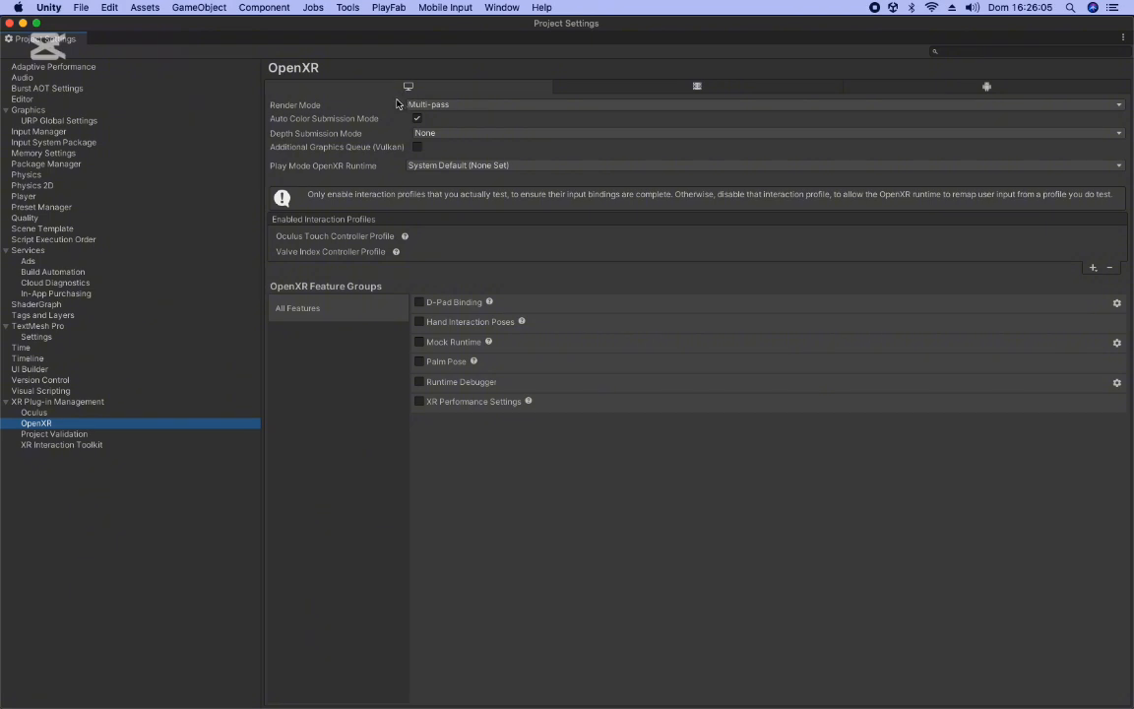
left_click(807, 87)
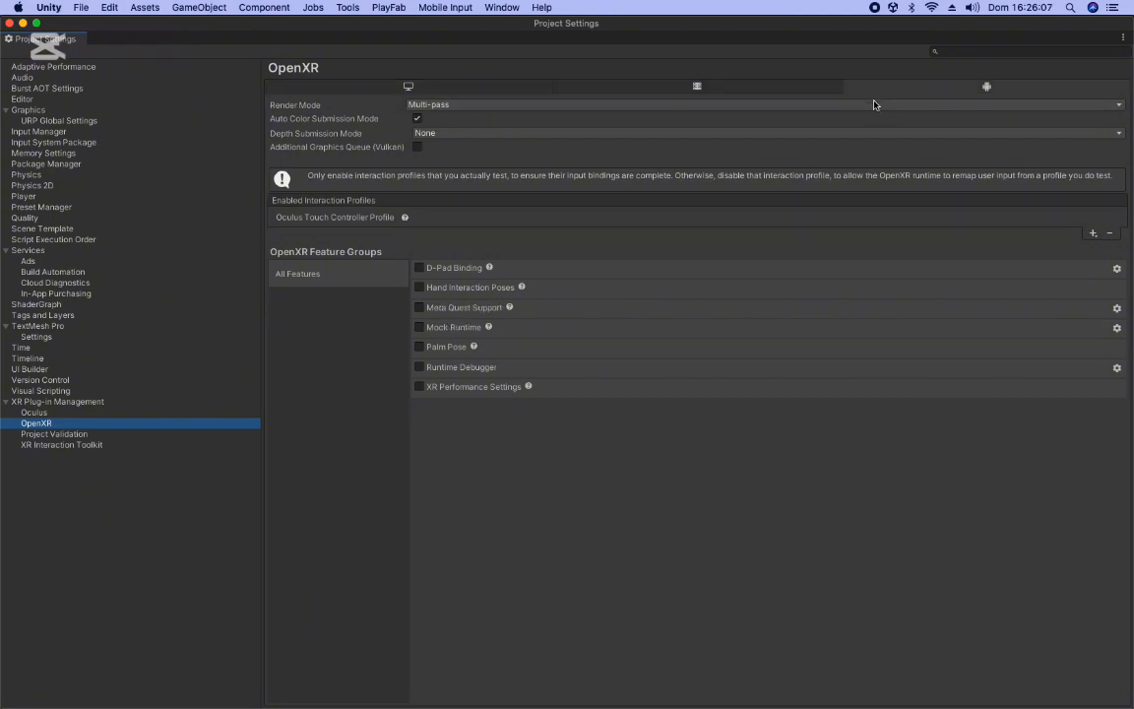
left_click(363, 87)
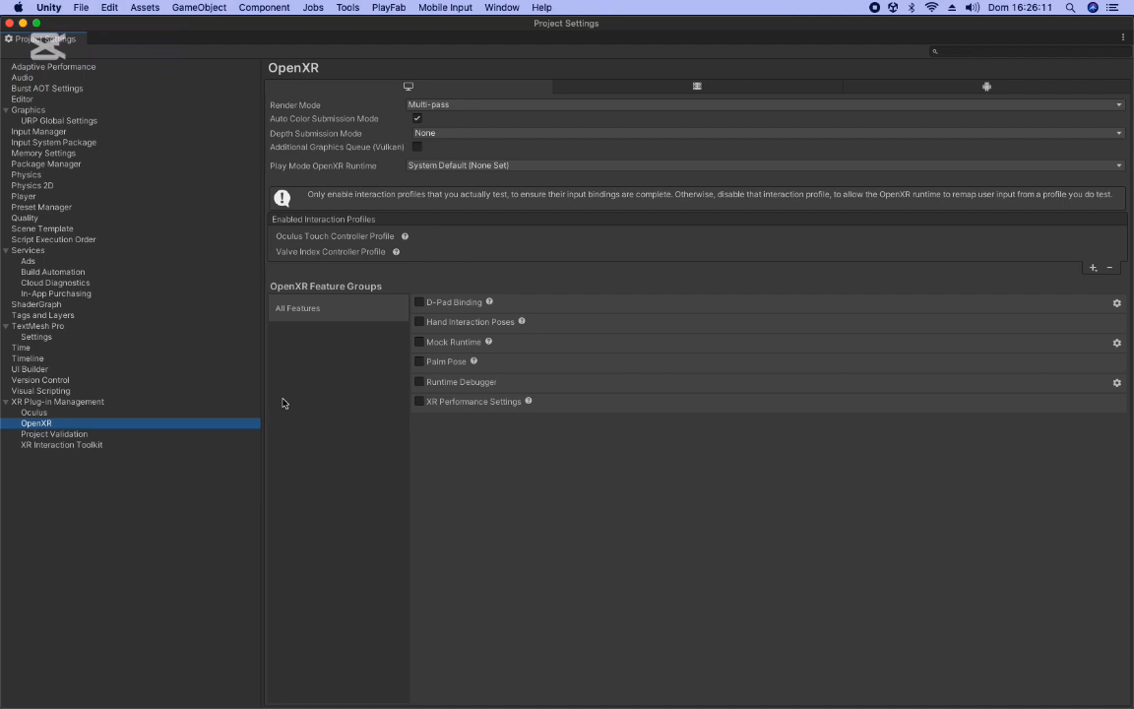
left_click(101, 414)
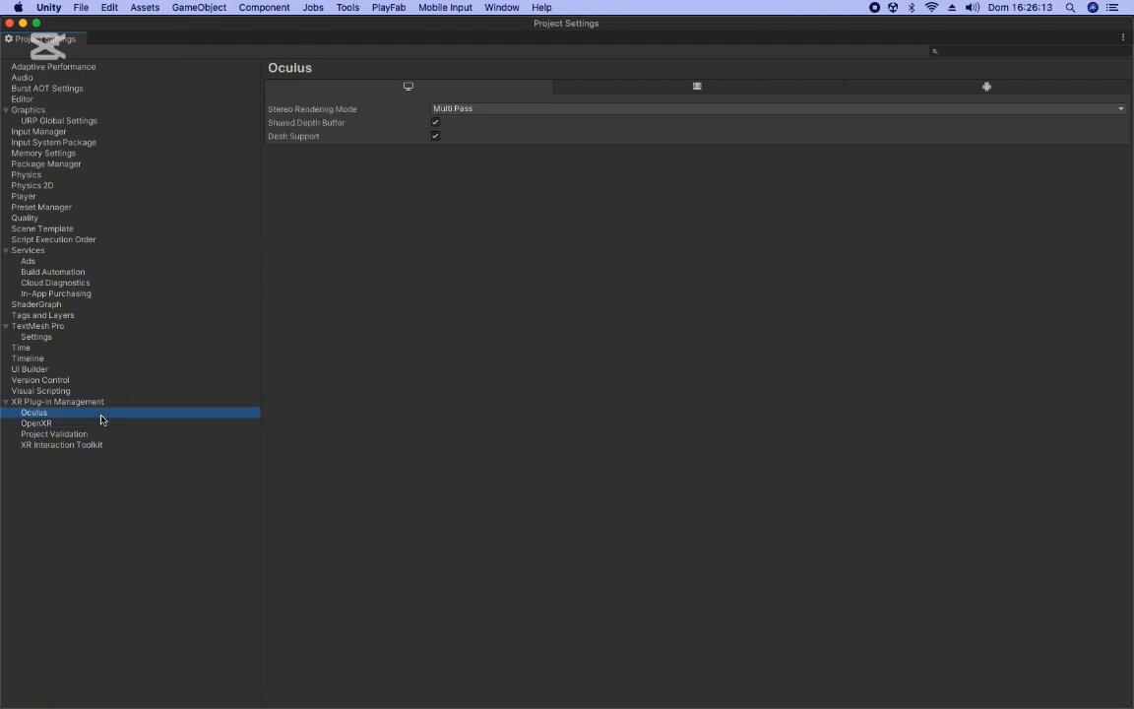
left_click(991, 88)
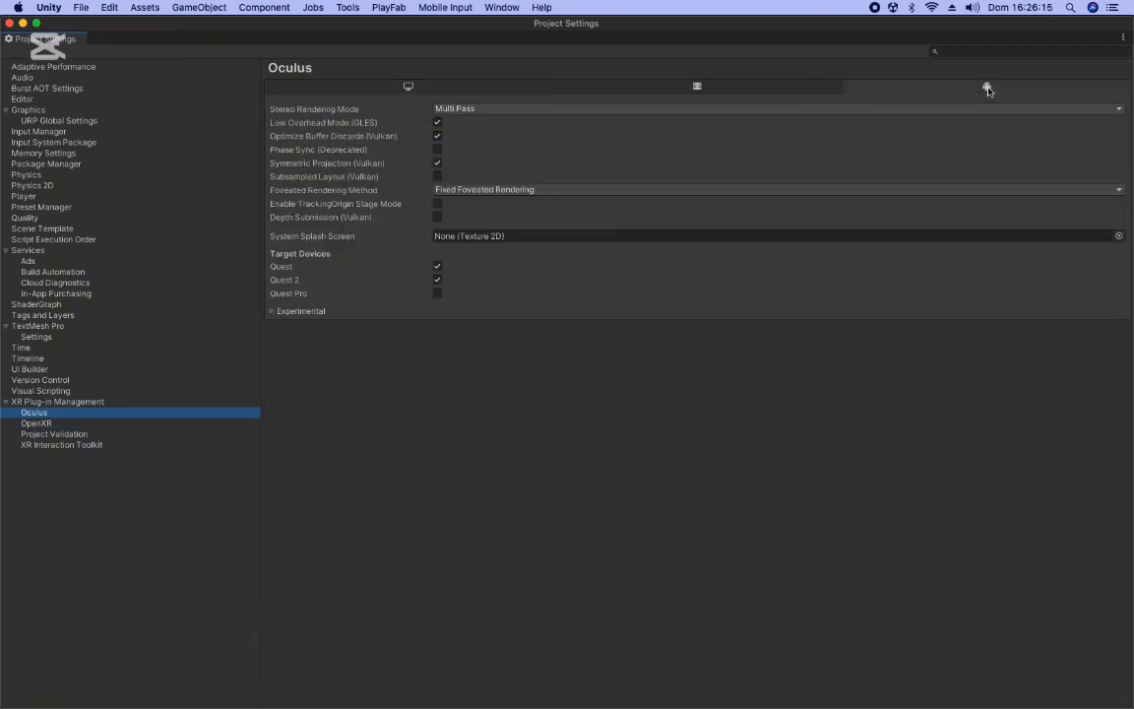
left_click(99, 424)
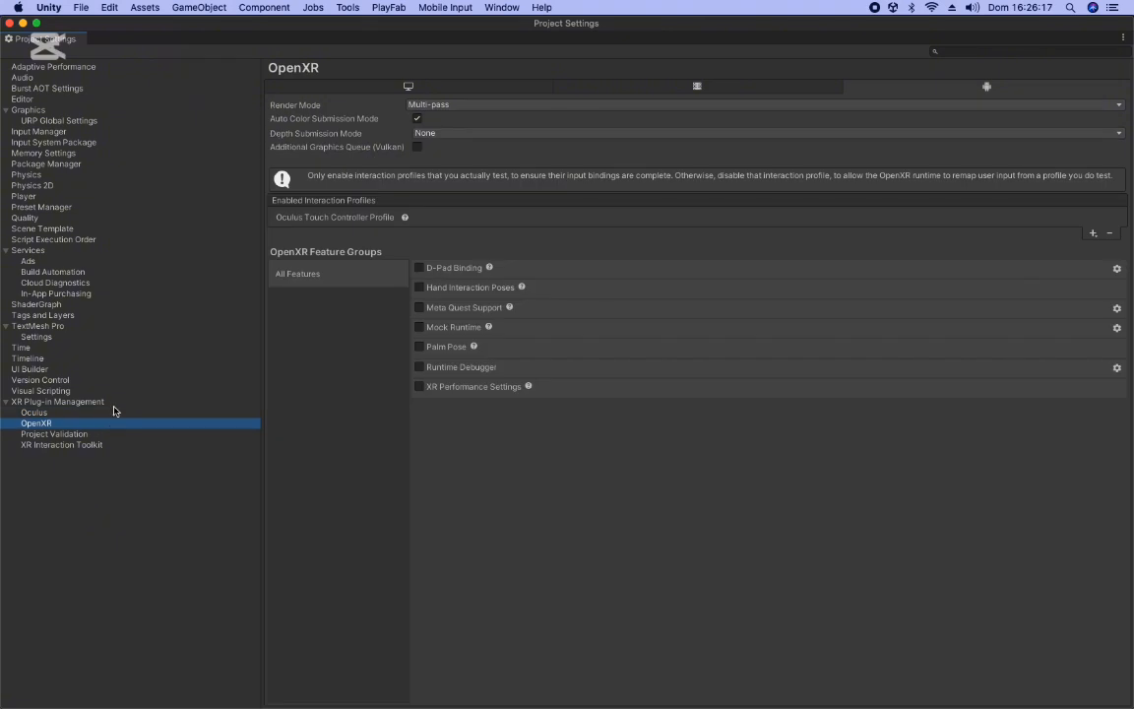
left_click(389, 85)
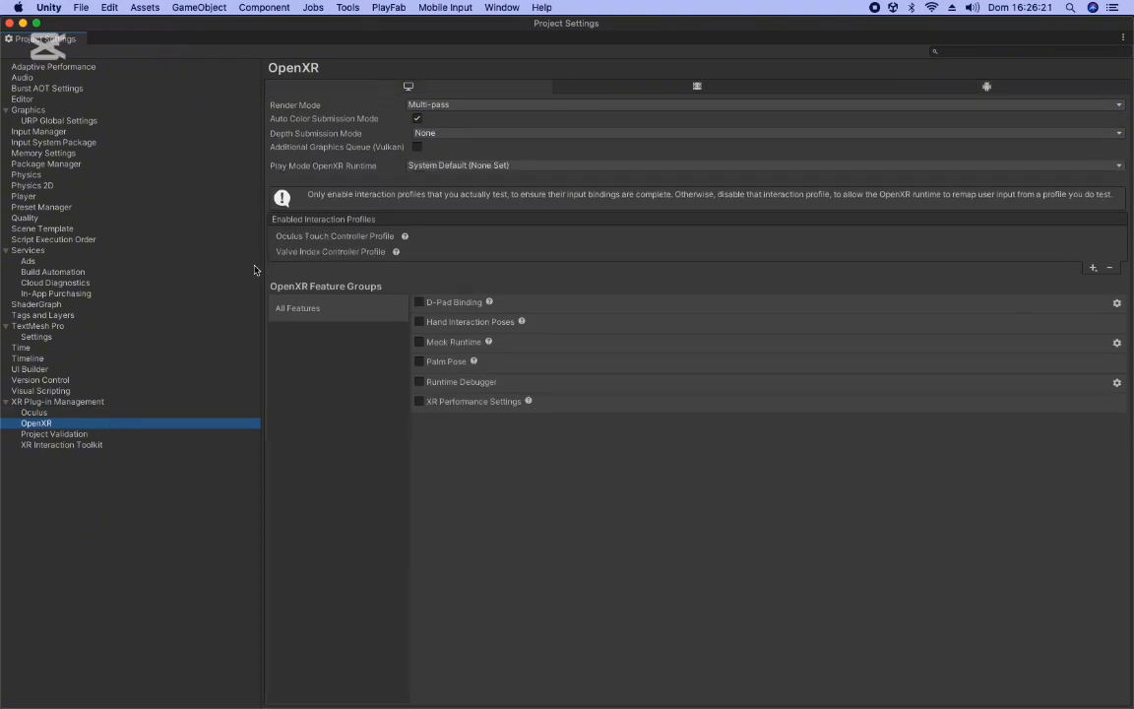
Check the desktop OpenXR interaction profiles and the Android OpenXR settings, and close the project settings.
left_click(1093, 267)
left_click(923, 299)
left_click(969, 89)
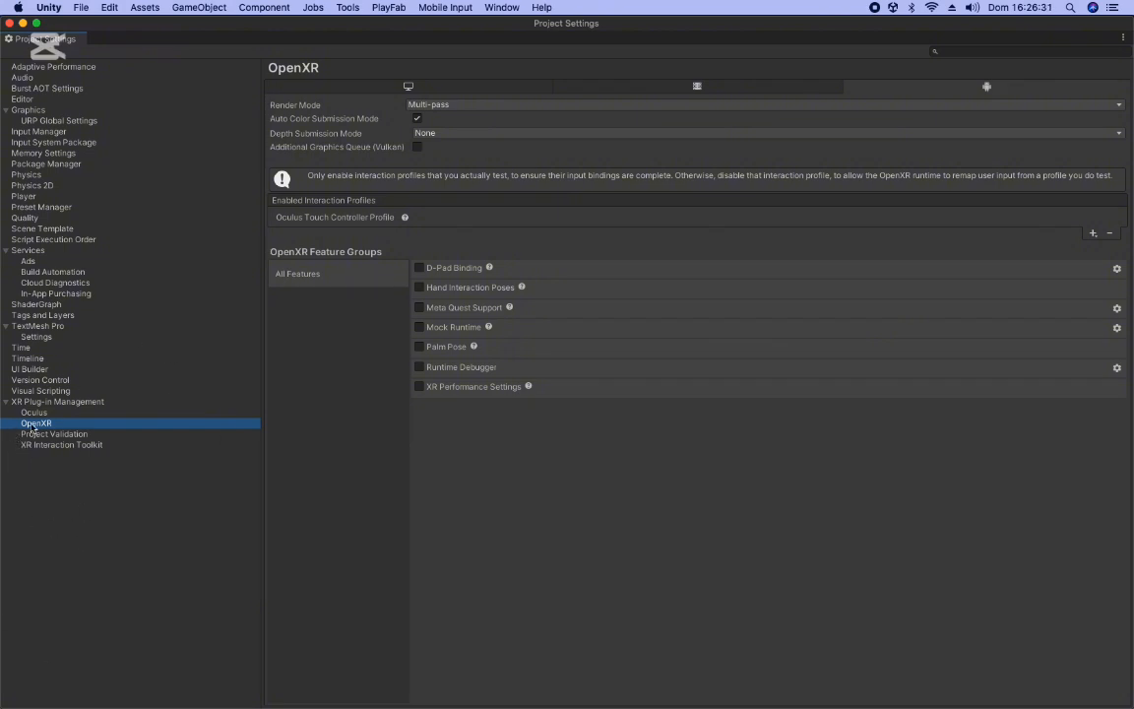
left_click(11, 22)
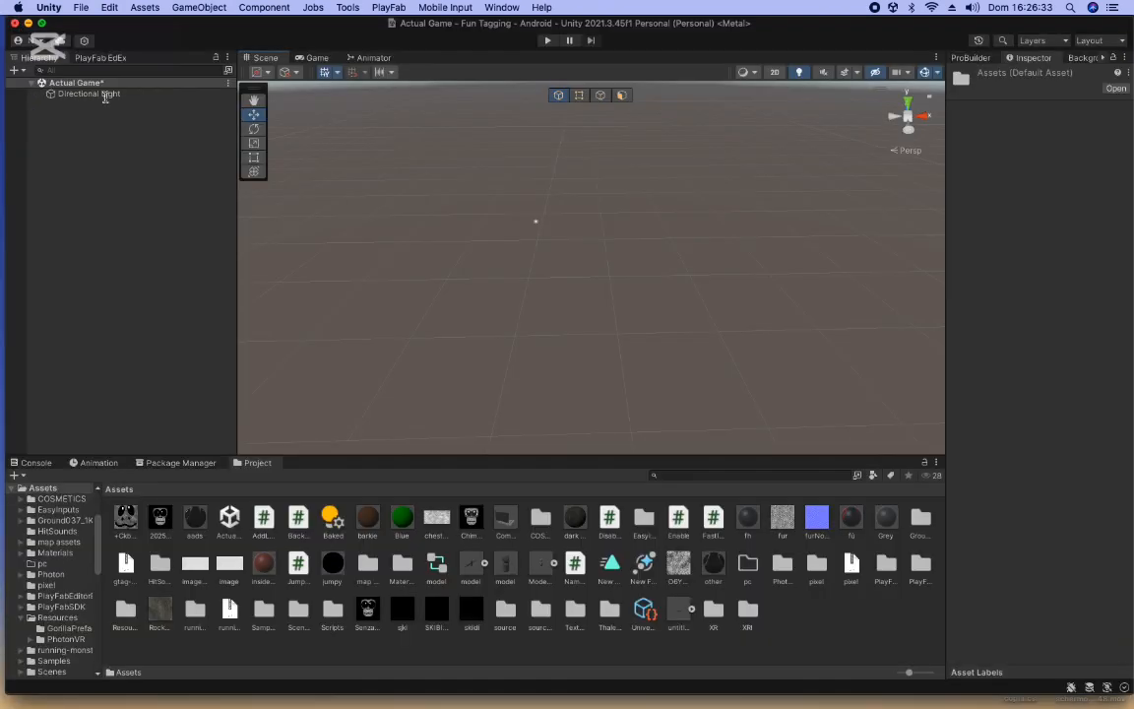
Detach the Package Manager into its own floating window and make the window taller.
right_click_drag(397, 269, 507, 161)
left_click(82, 8)
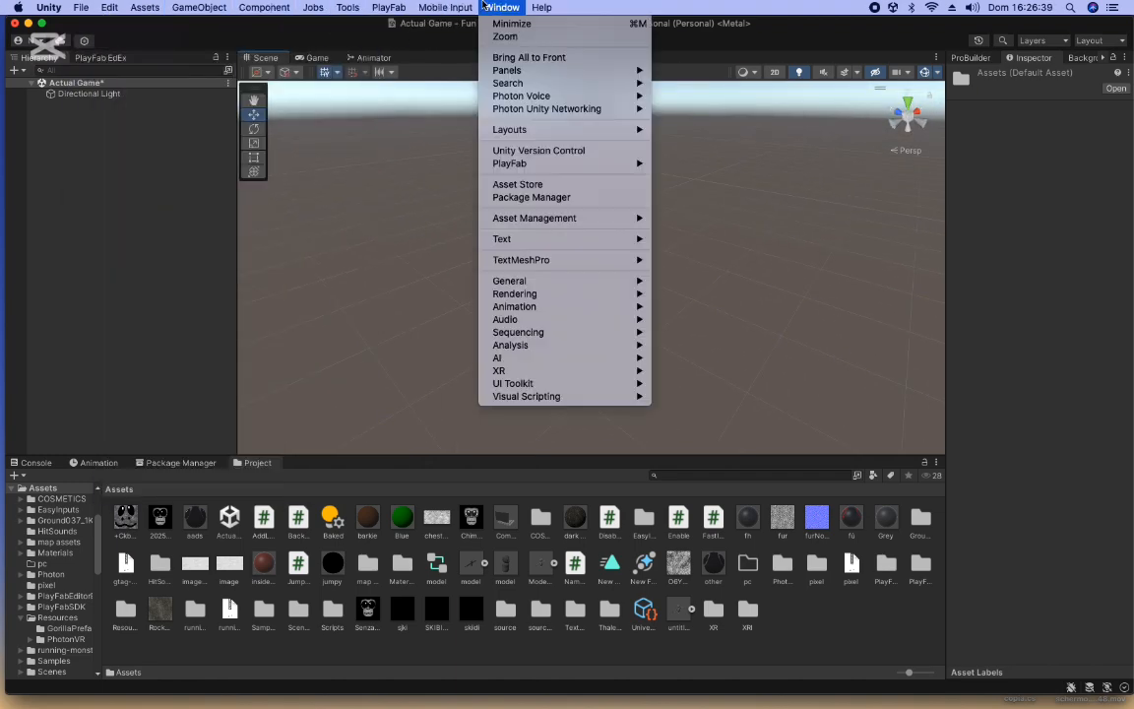
left_click(134, 473)
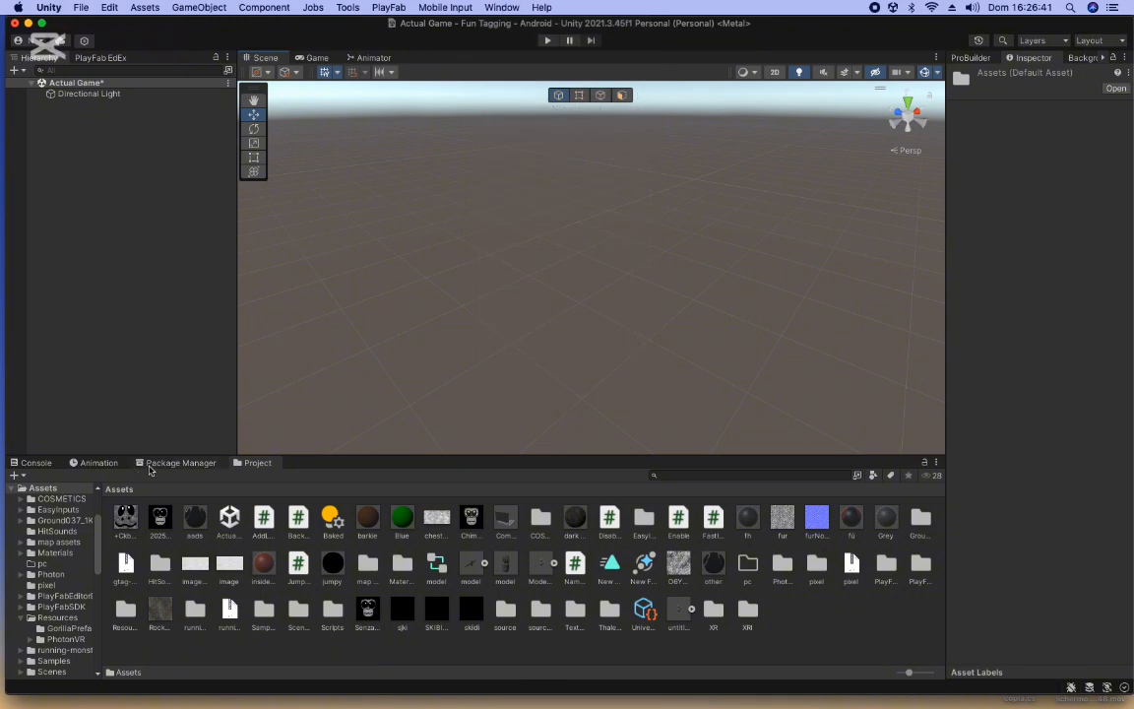
left_click(148, 462)
left_click_drag(237, 455, 678, 317)
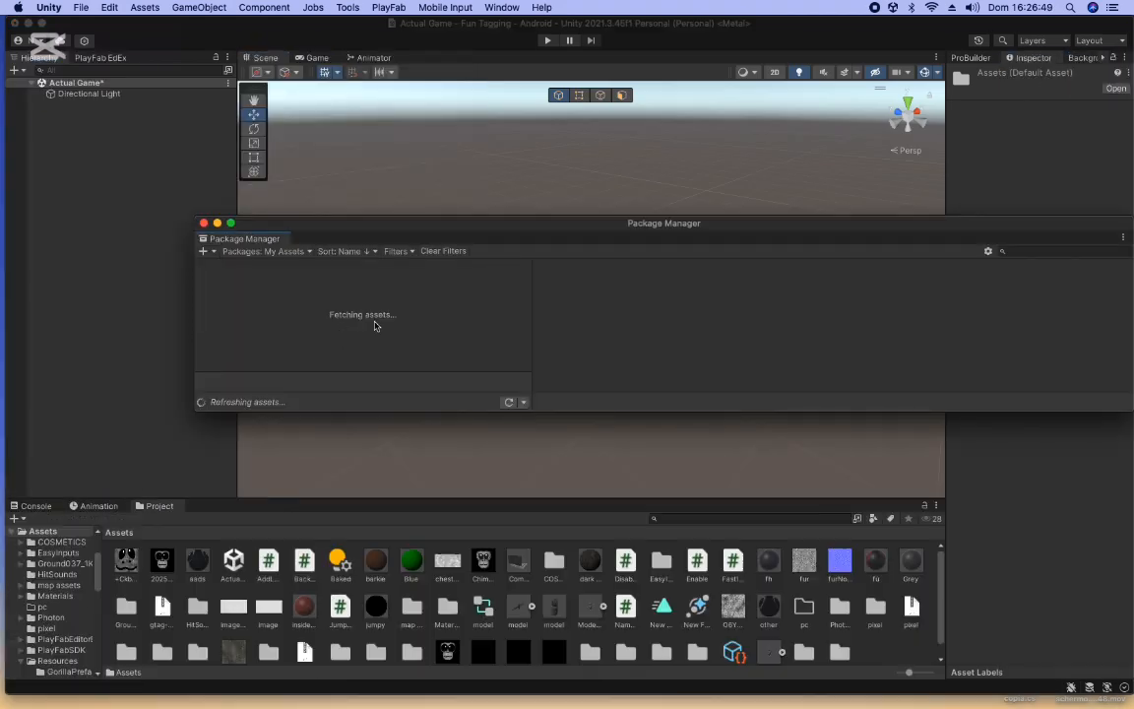
left_click_drag(440, 412, 362, 705)
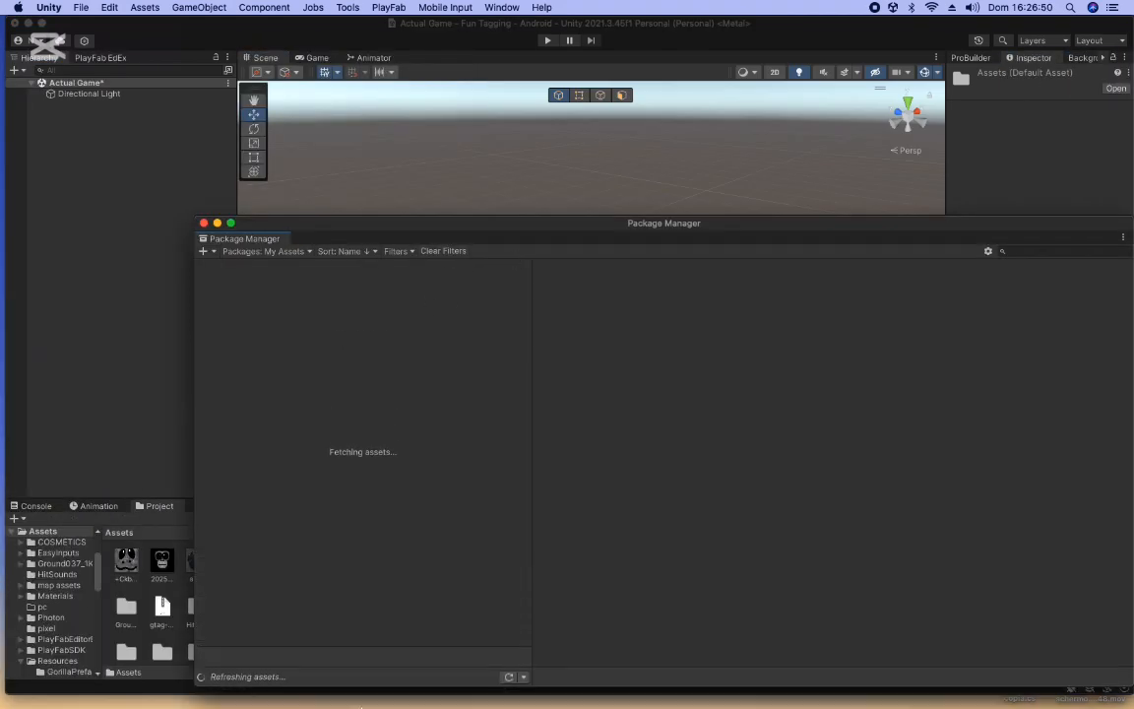
List the Unity Registry packages and add the package com.unity.xr.interaction.toolkit from a git URL.
left_click(256, 252)
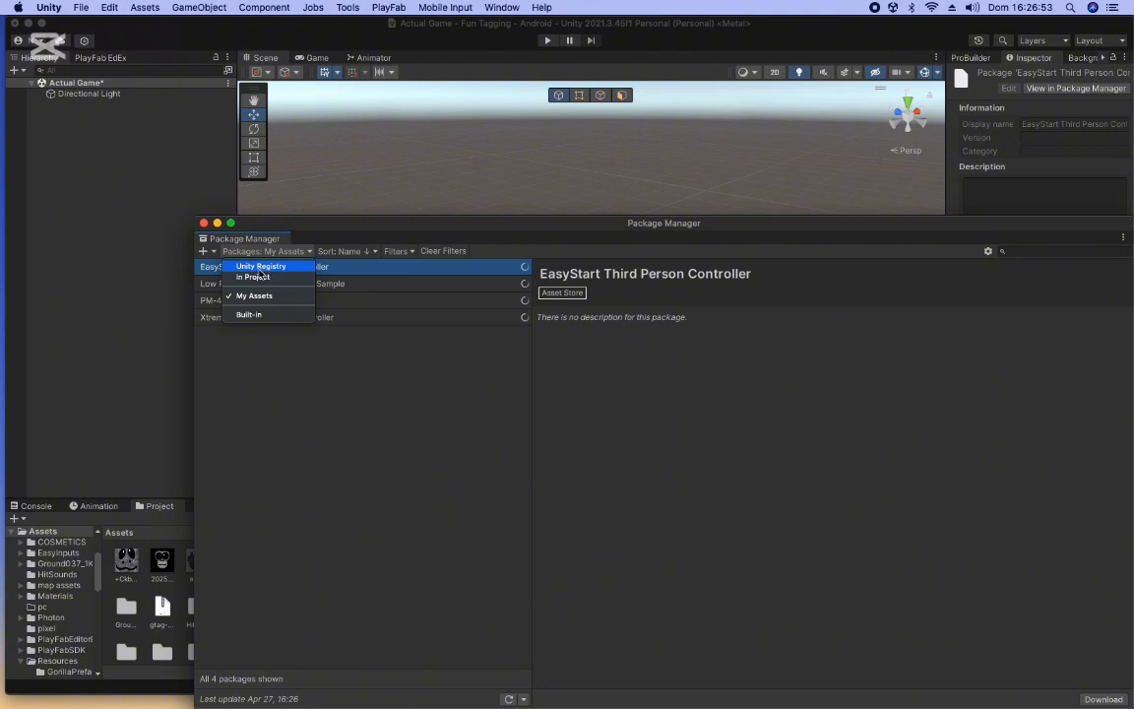
left_click(263, 267)
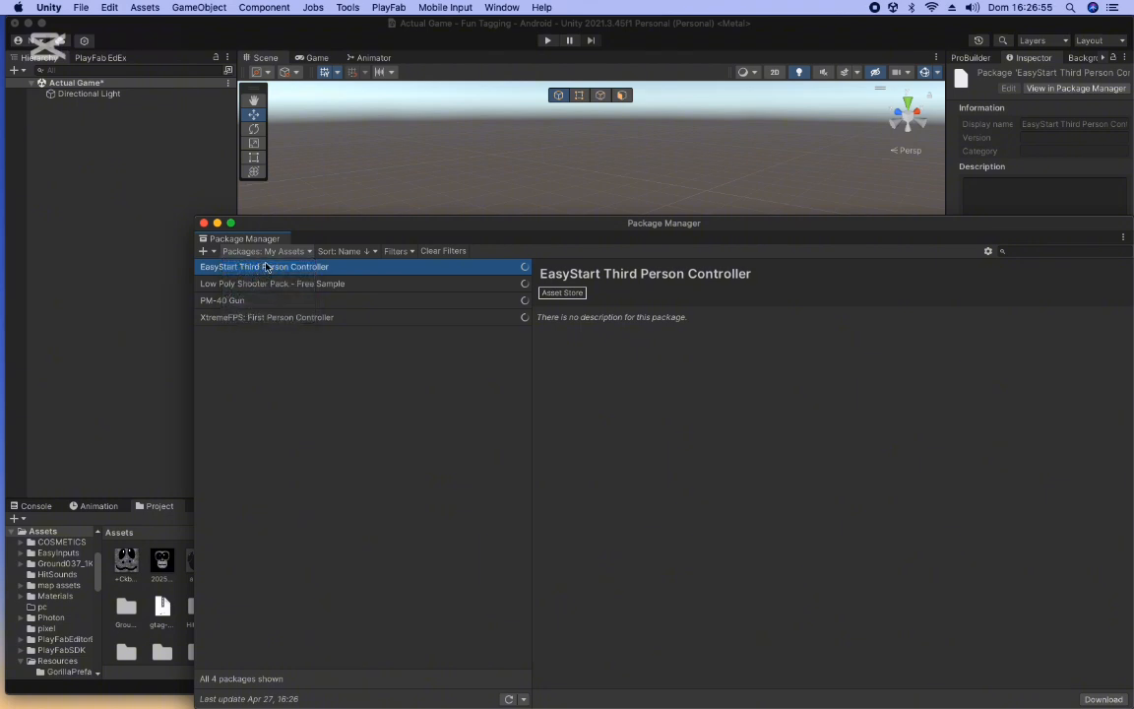
left_click(206, 252)
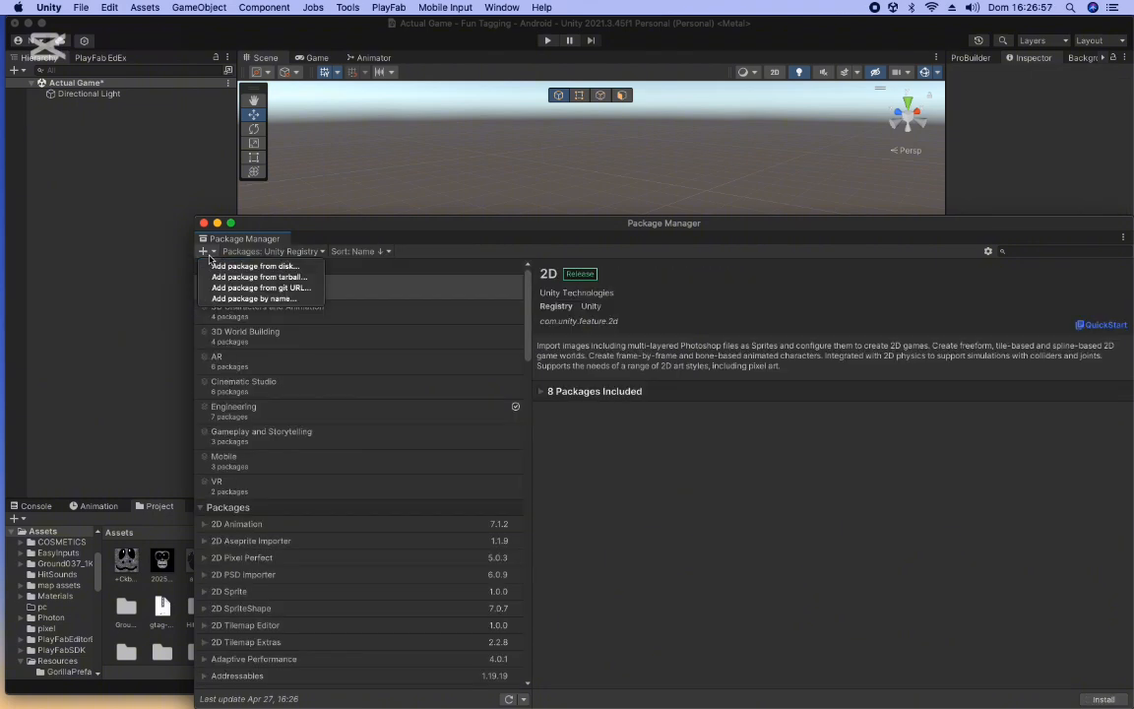
left_click(308, 291)
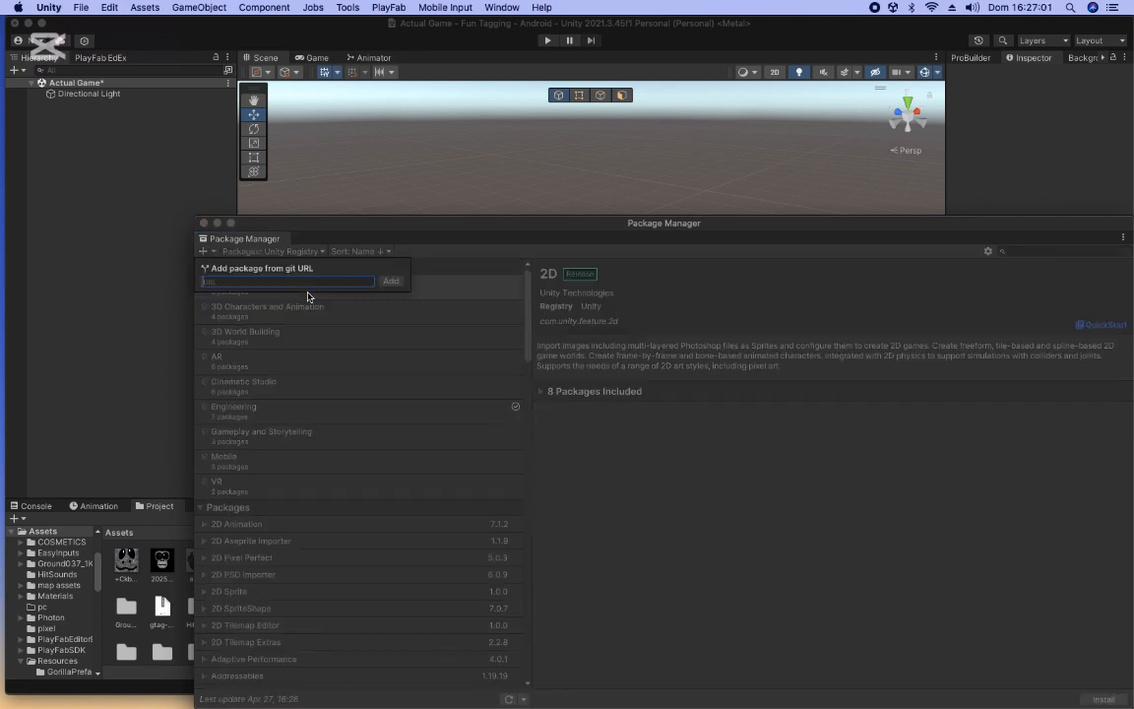
type("c")
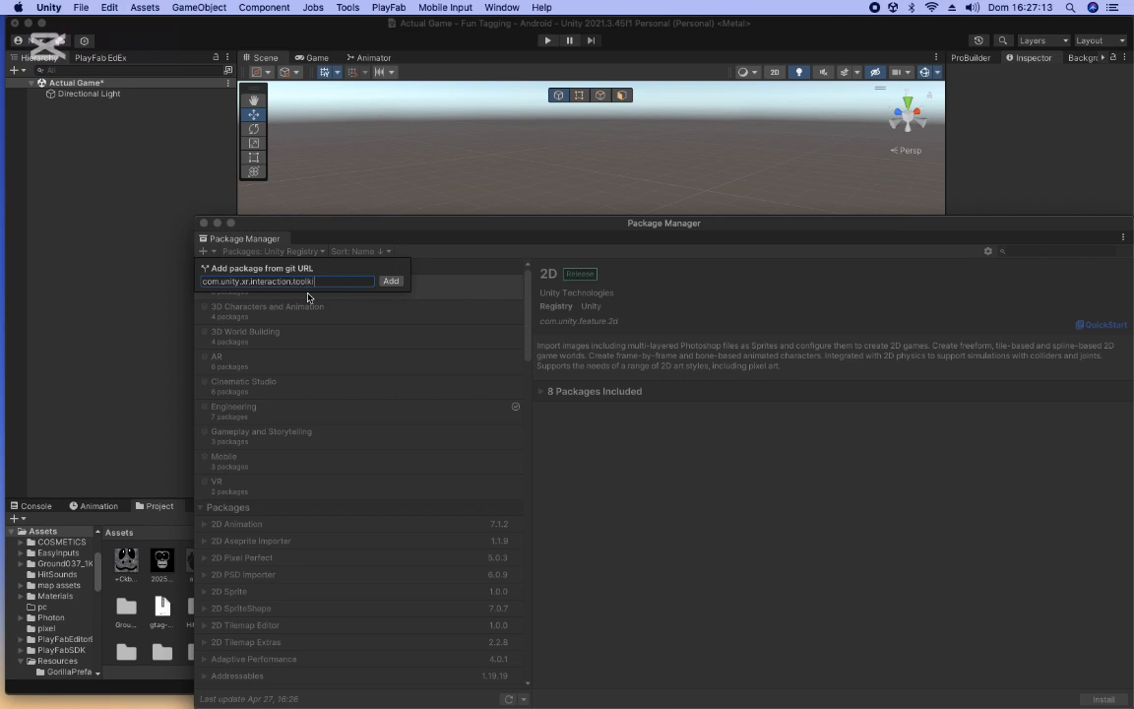
key("Return")
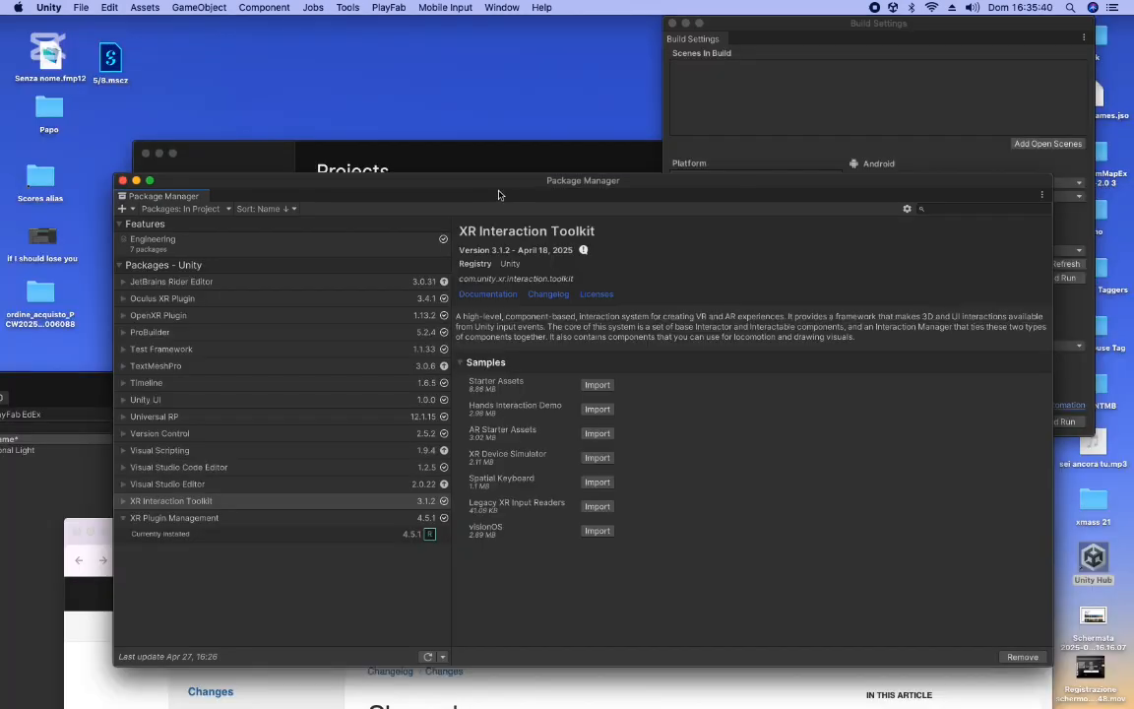
Change the XR Interaction Toolkit to the recommended version 2.6.4 and import its Starter Assets sample.
left_click_drag(431, 181, 445, 162)
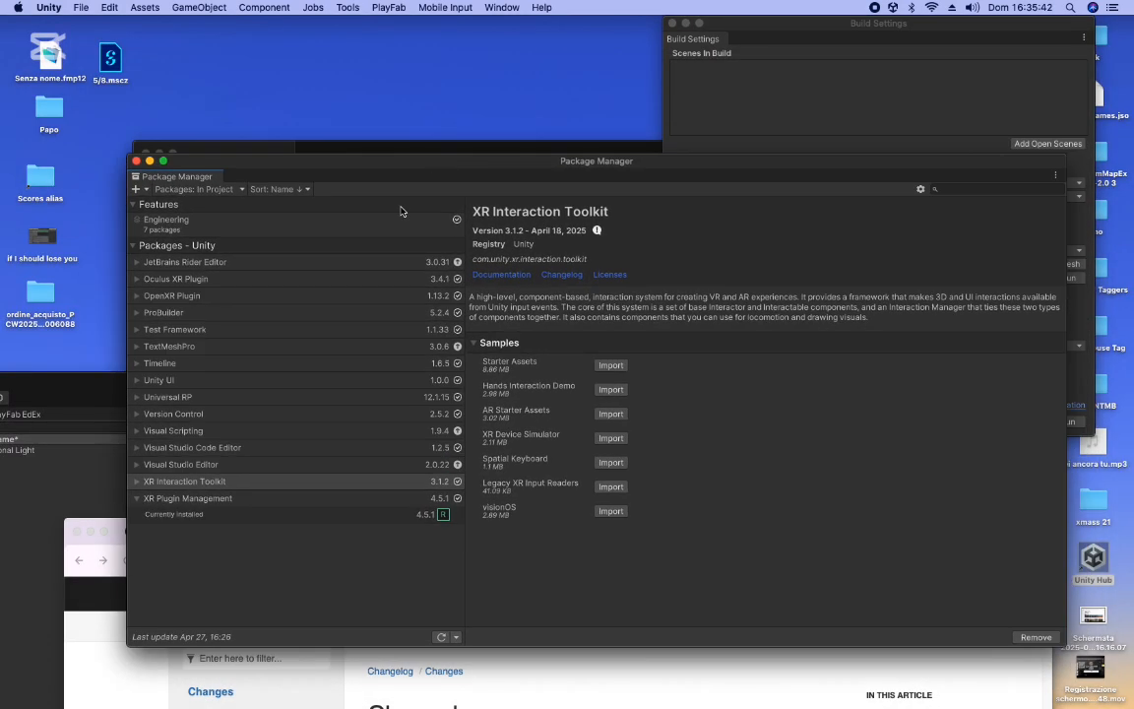
left_click(135, 482)
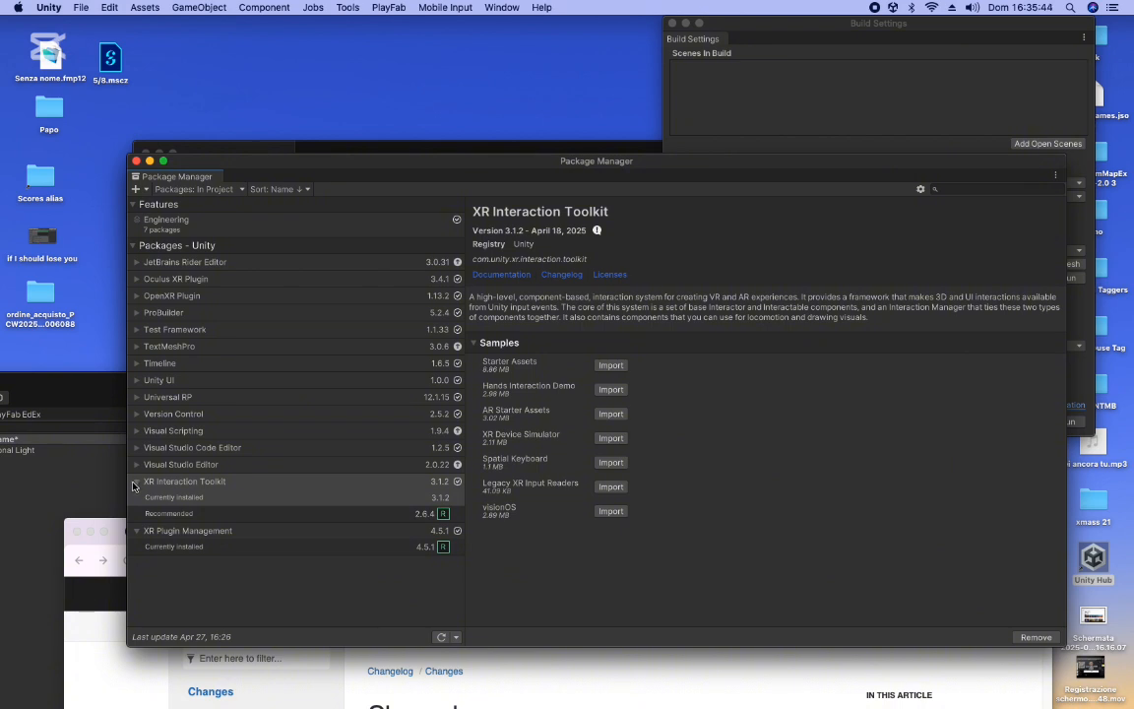
left_click(167, 514)
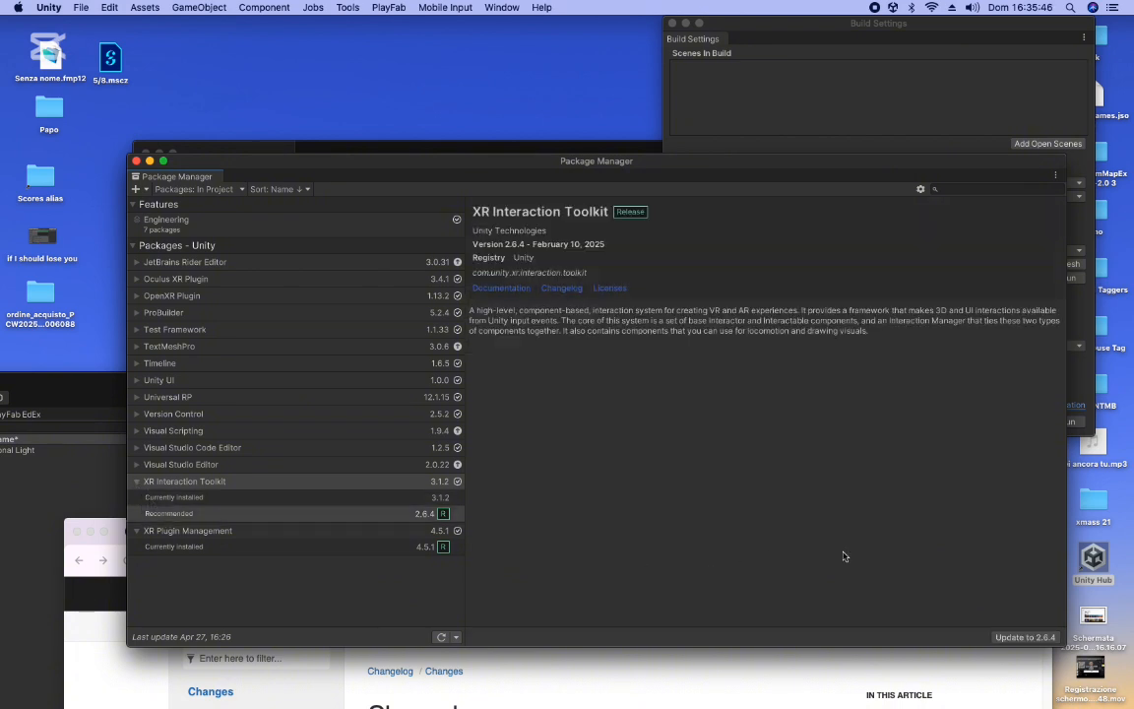
left_click(1024, 637)
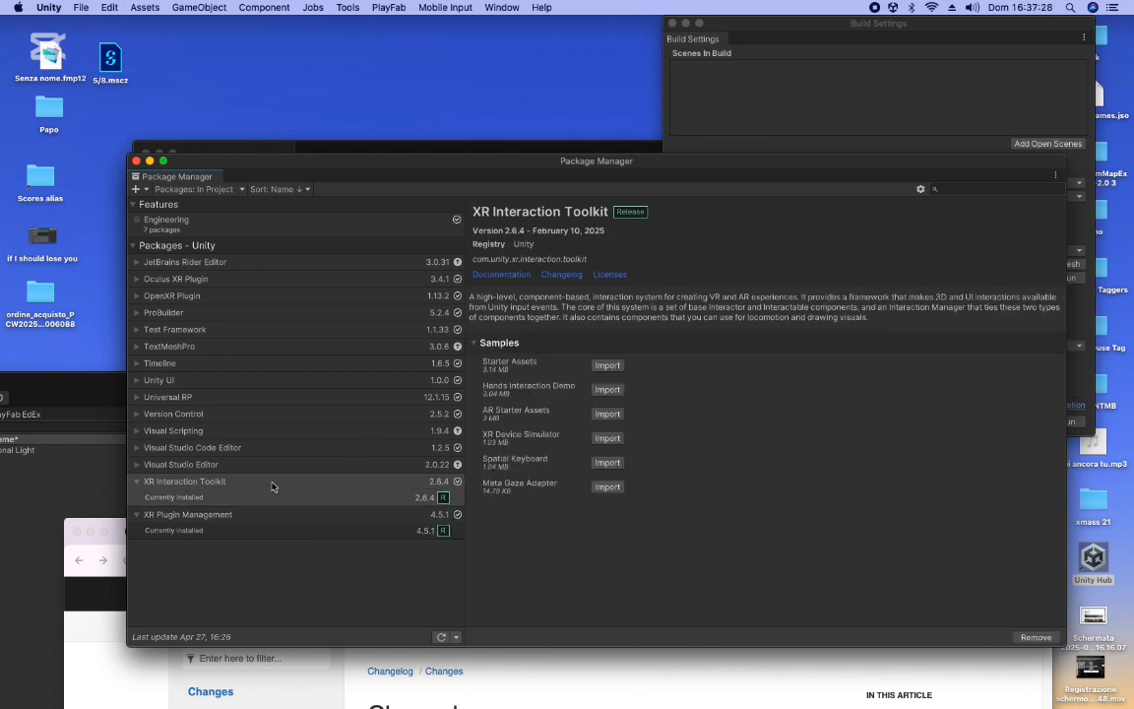
left_click(596, 366)
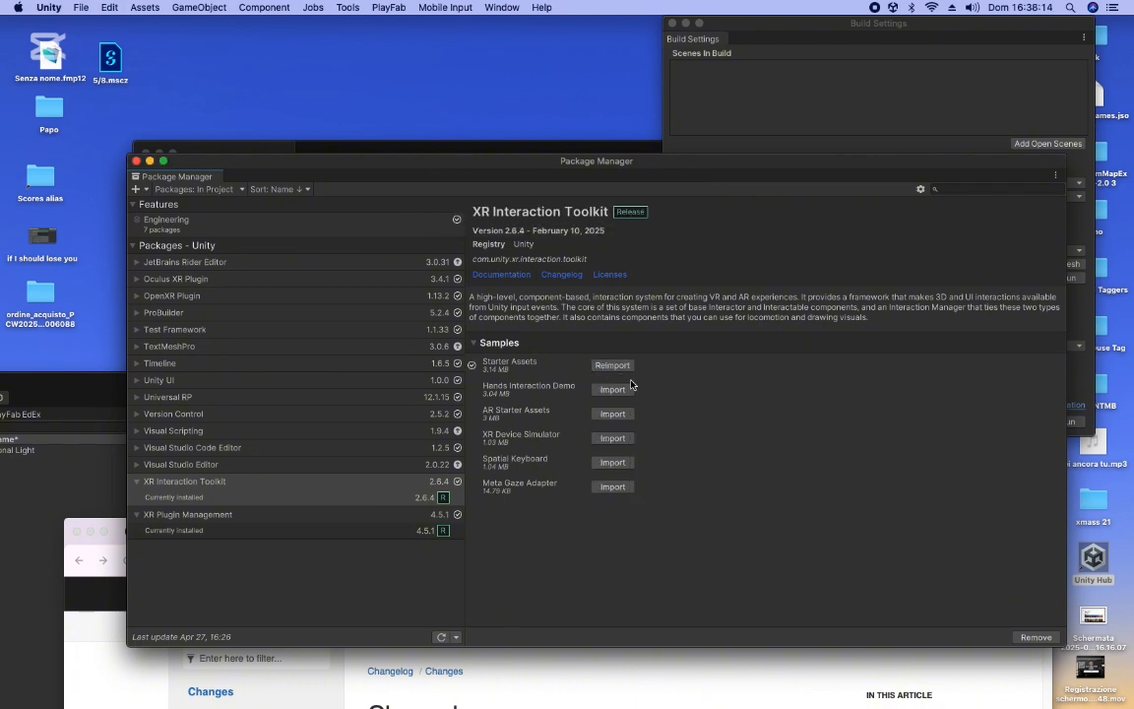
Browse the imported Starter Assets folders for the presets and inspect the XRI Default Continuous Move preset.
left_click_drag(48, 388, 112, 57)
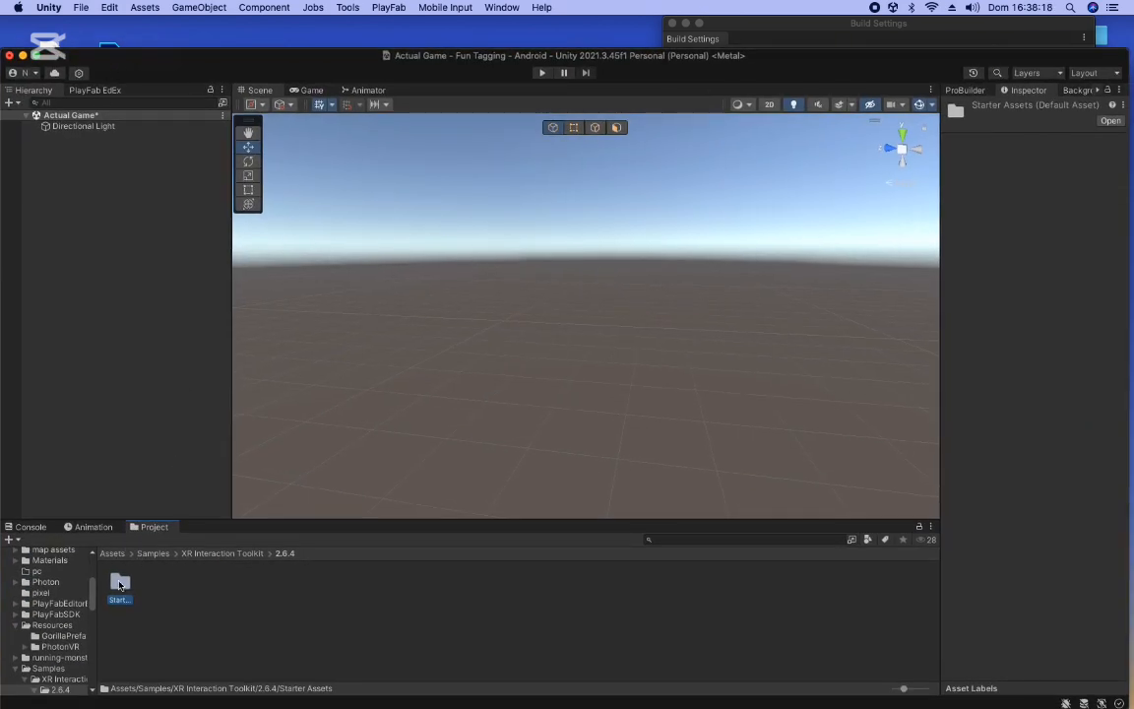
double_click(119, 585)
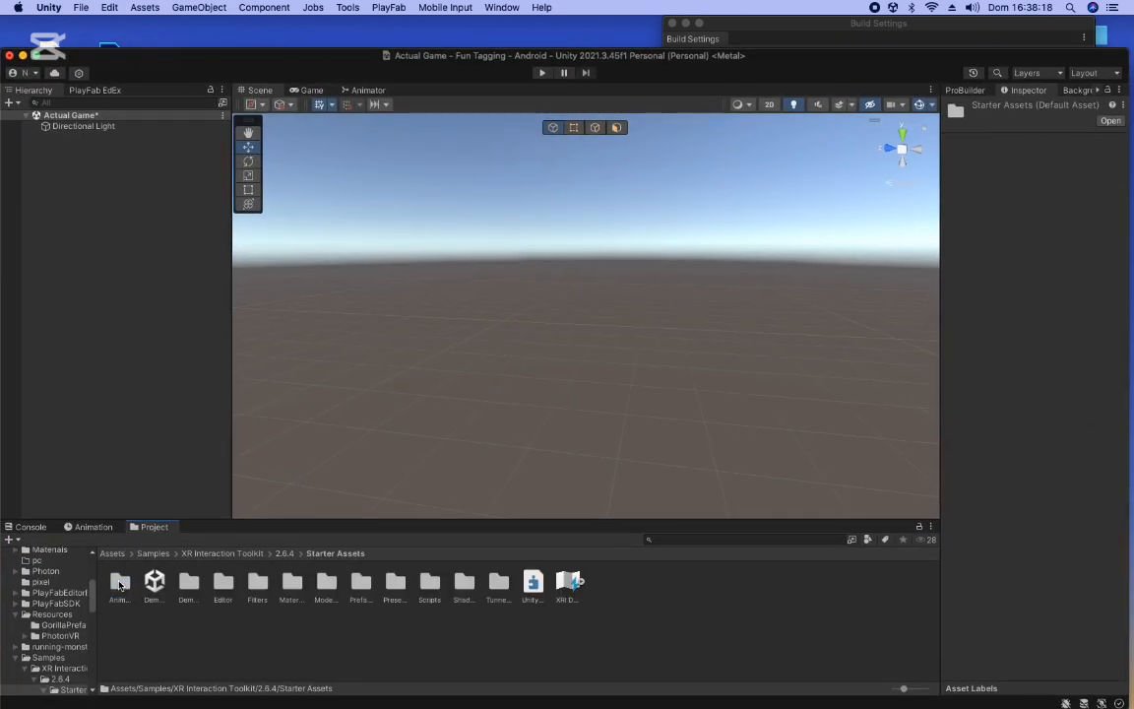
double_click(361, 584)
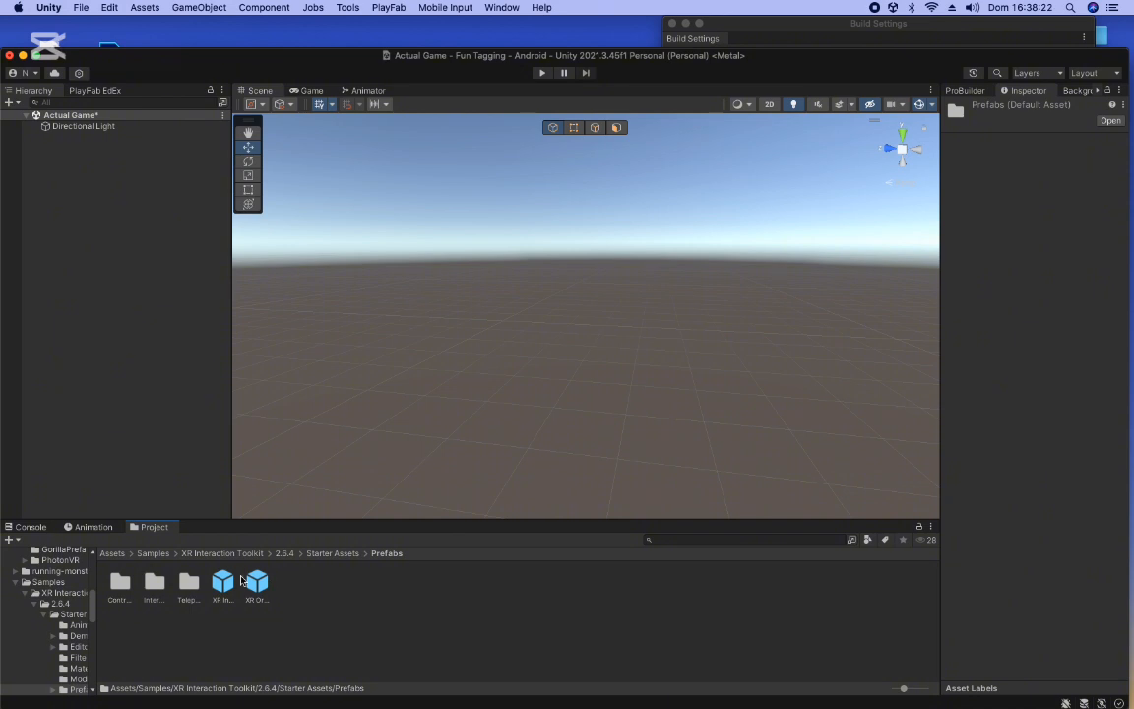
left_click(315, 555)
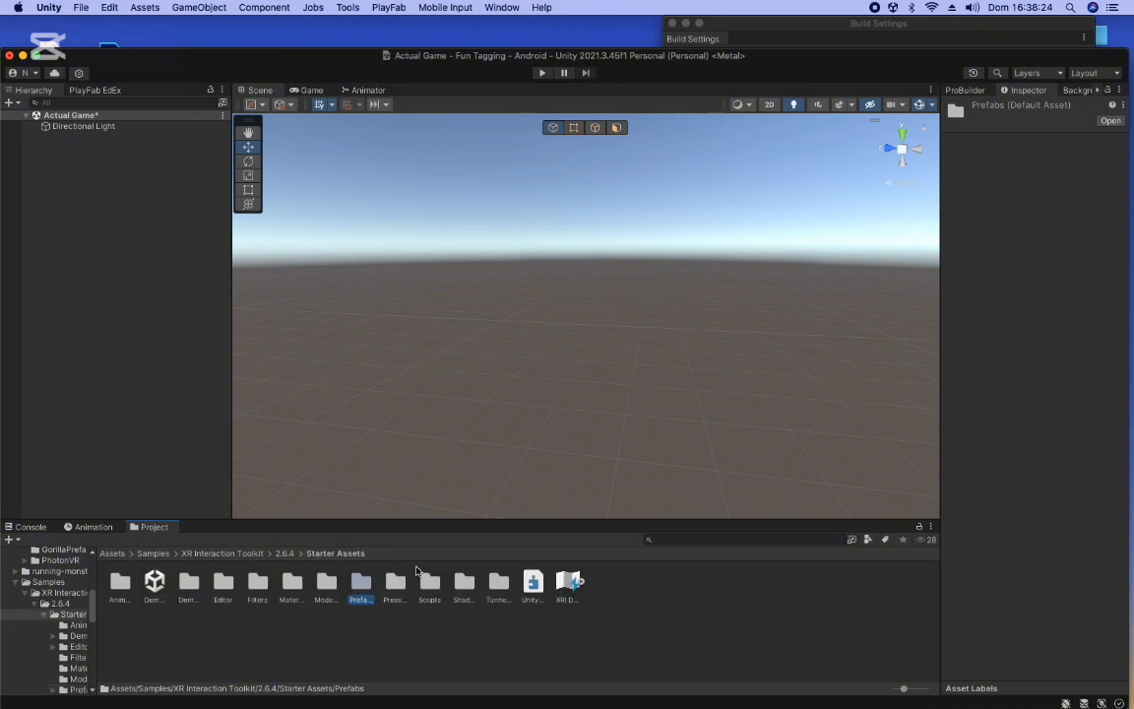
double_click(393, 584)
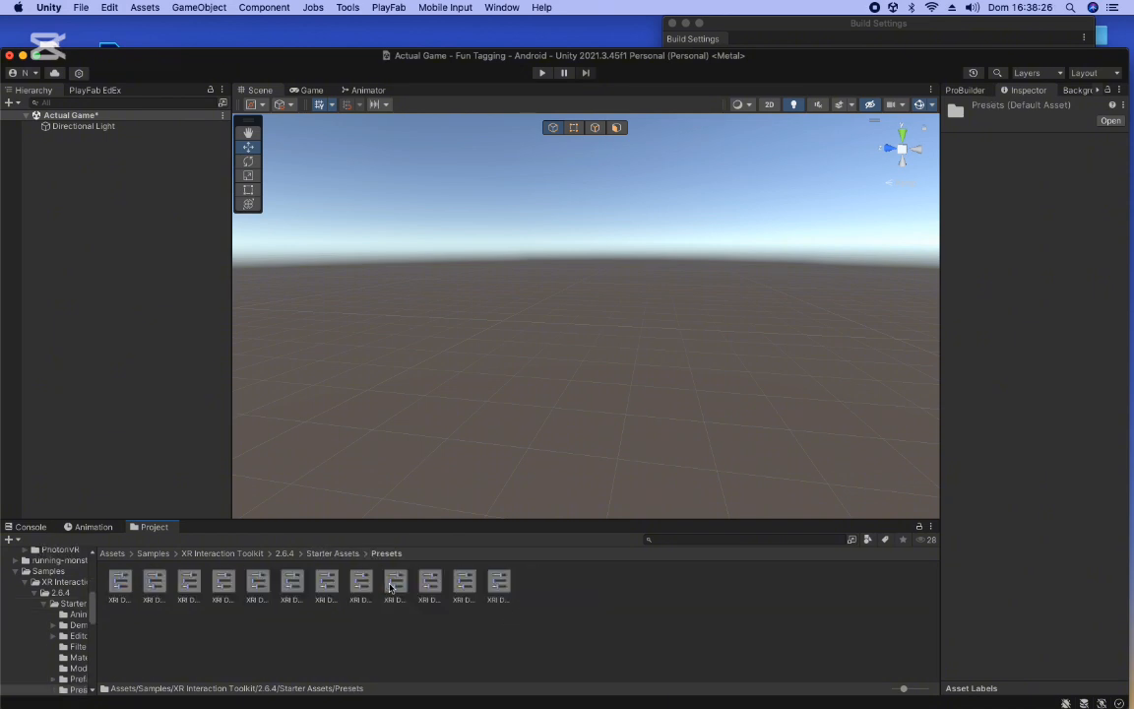
left_click(110, 586)
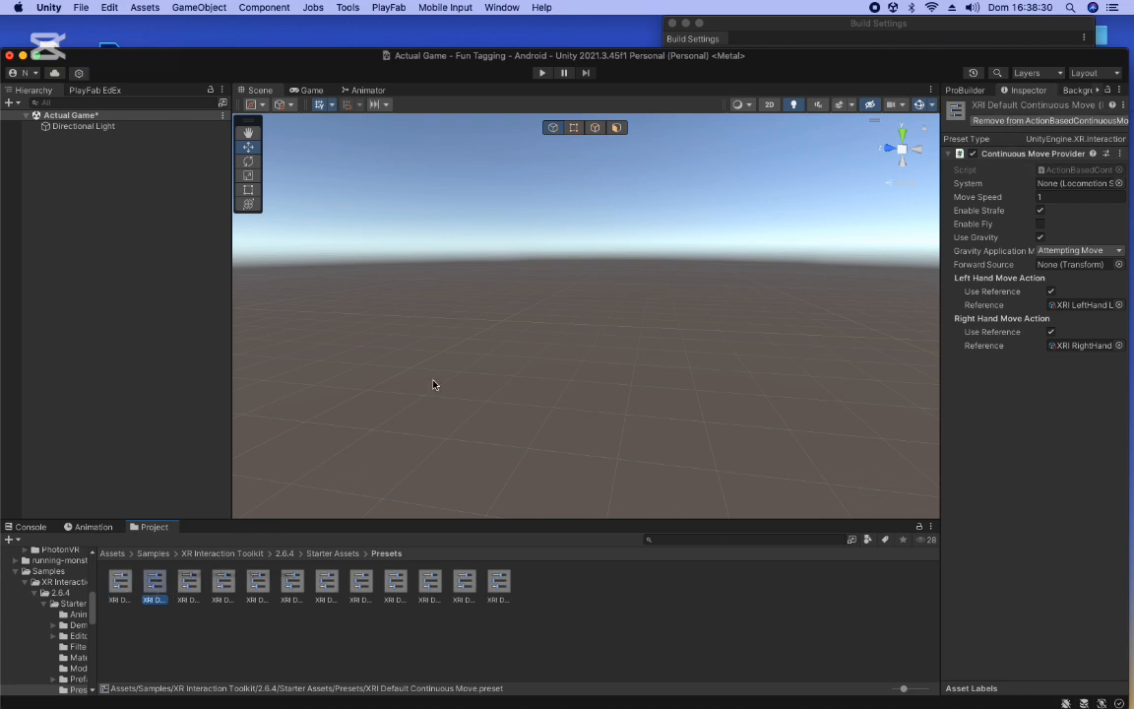
Inspect the remaining XRI Default presets in the Starter Assets Presets folder, including the controller and Snap Turn presets.
left_click(154, 585)
left_click(190, 583)
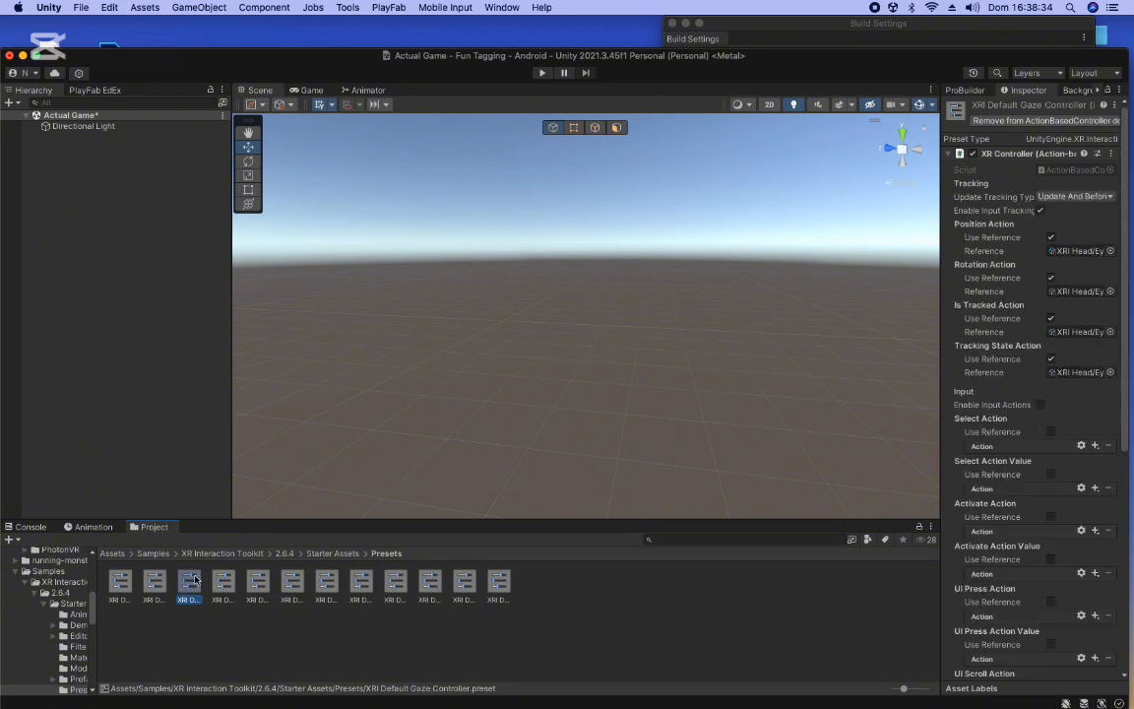
left_click(223, 583)
left_click(260, 583)
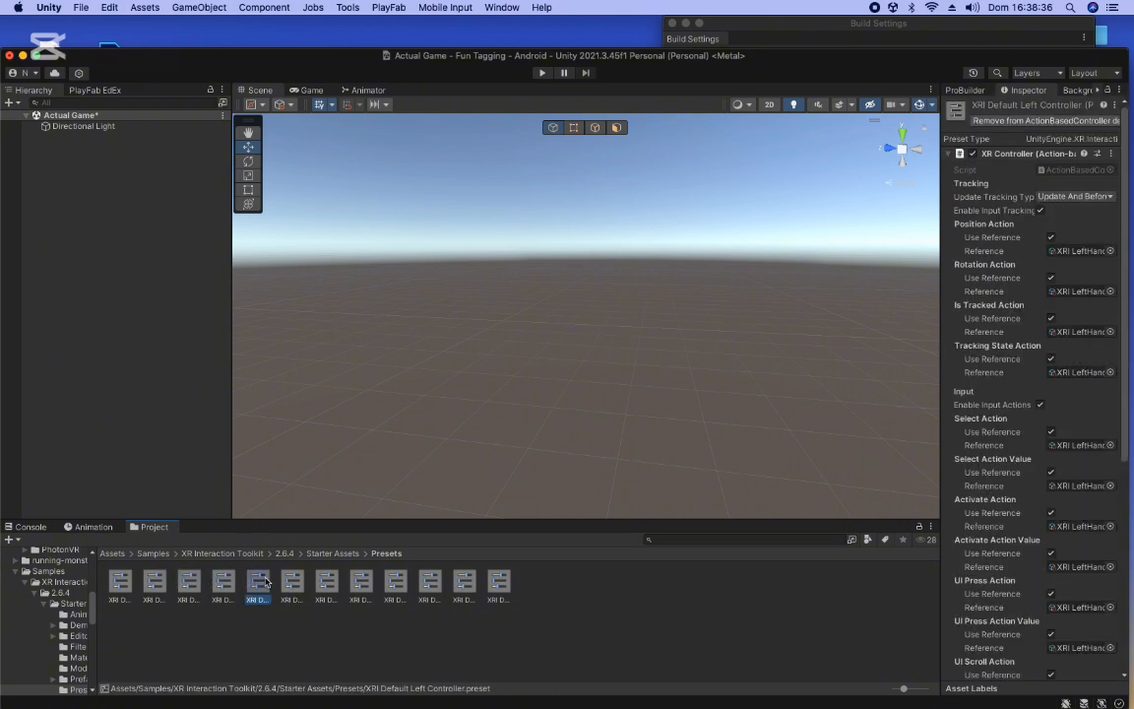
left_click(293, 585)
left_click(326, 585)
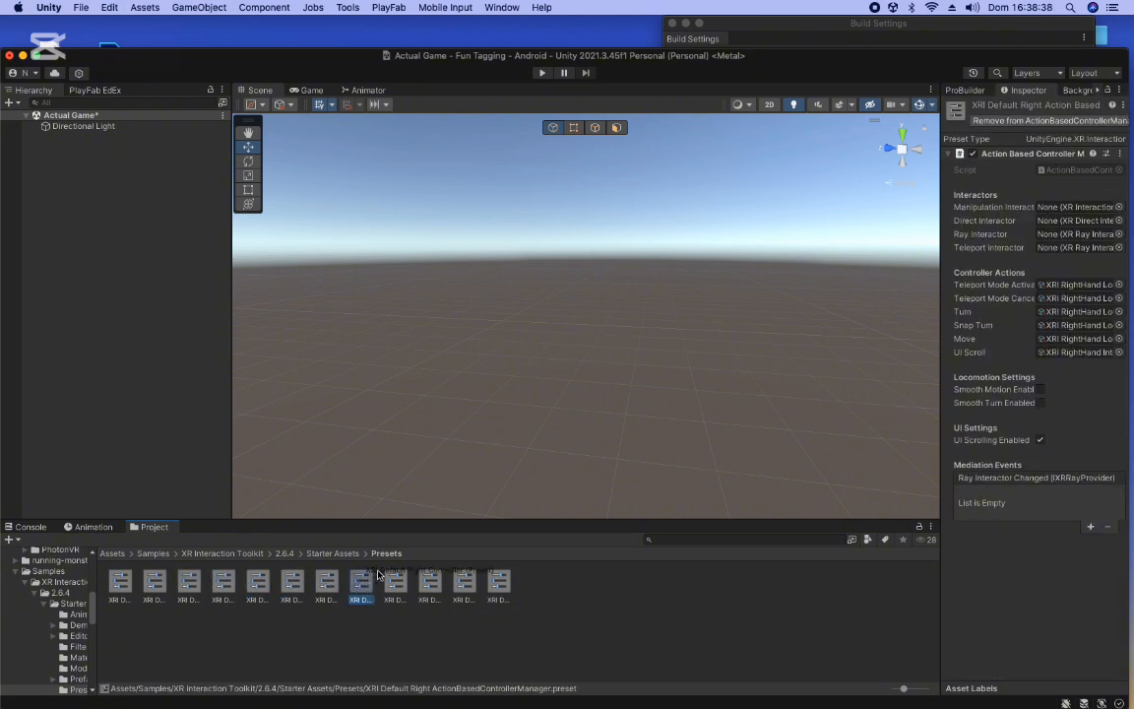
left_click(396, 585)
left_click(429, 585)
left_click(464, 585)
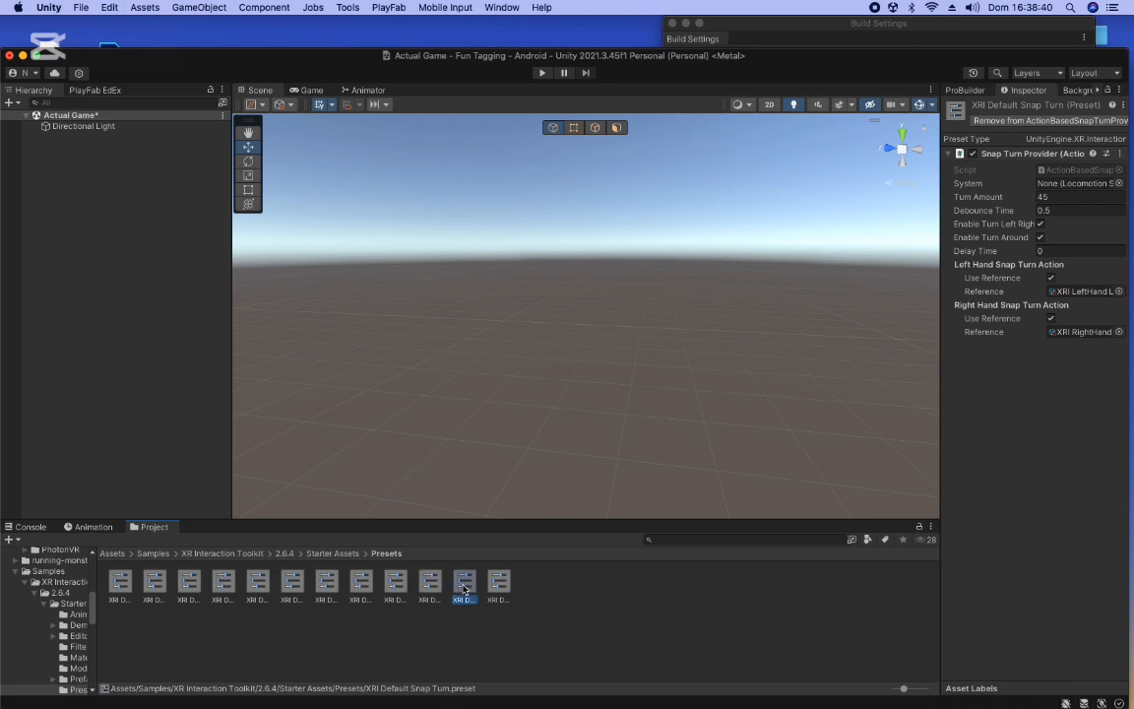
left_click(483, 585)
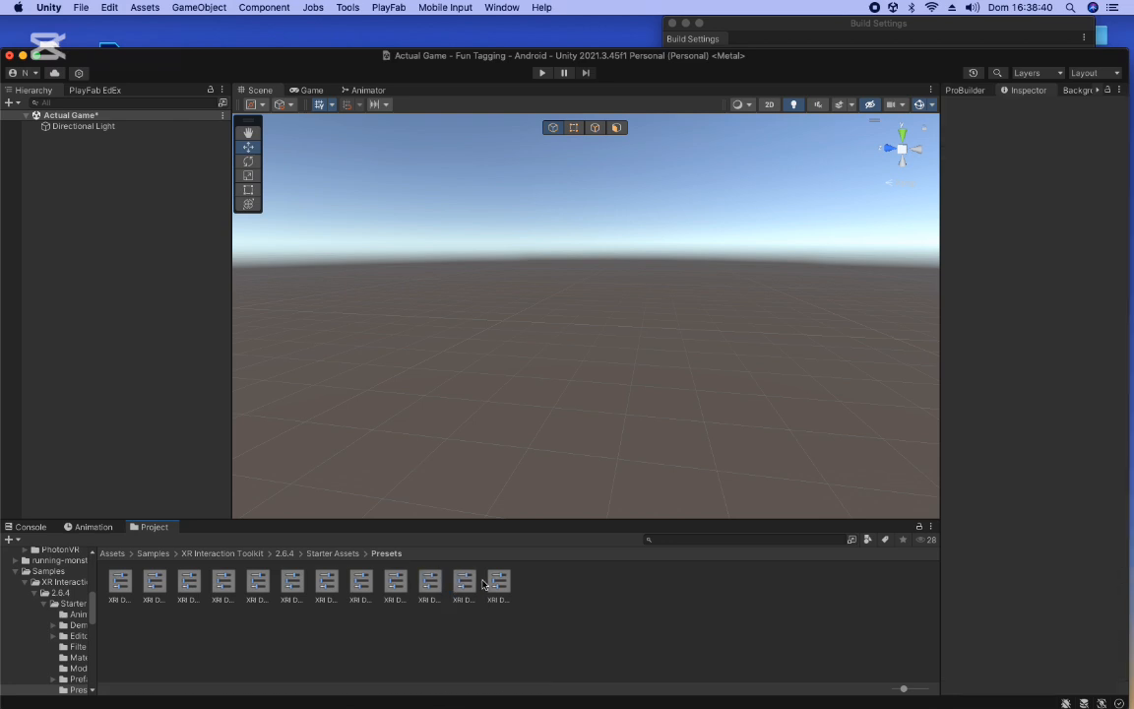
Find the Preset Manager in the Project Settings and review the default XRI presets and their Right and Left controller filters.
left_click(81, 7)
mouse_move(109, 6)
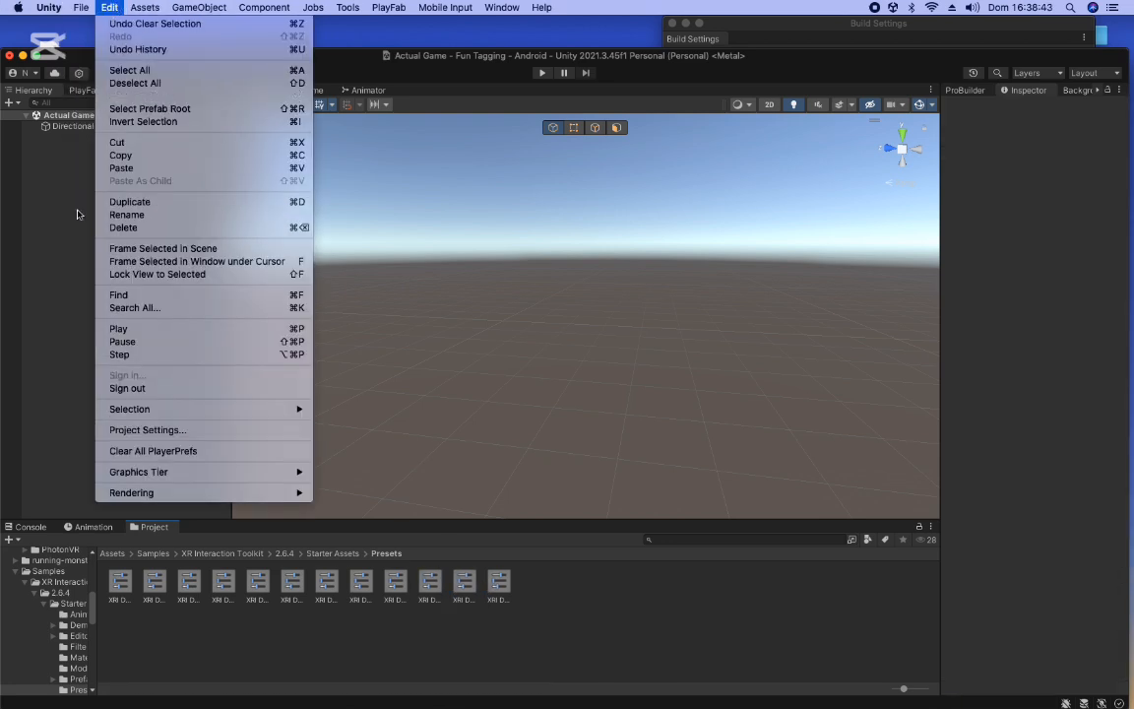
left_click(106, 430)
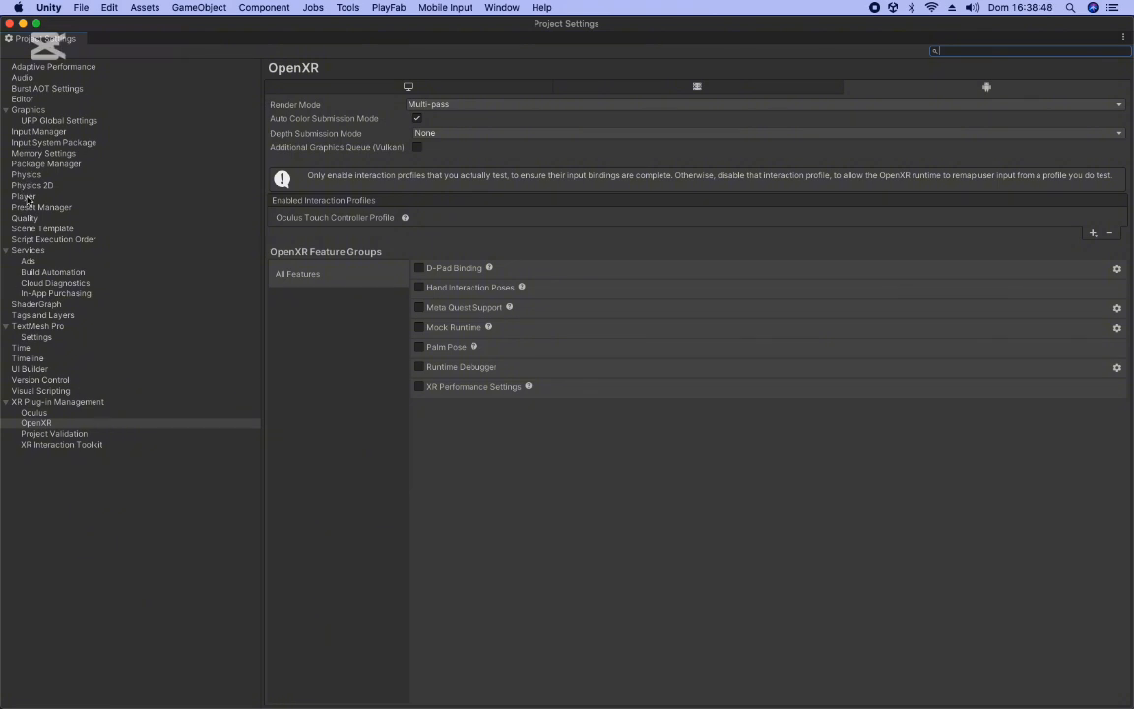
left_click(39, 131)
left_click(44, 142)
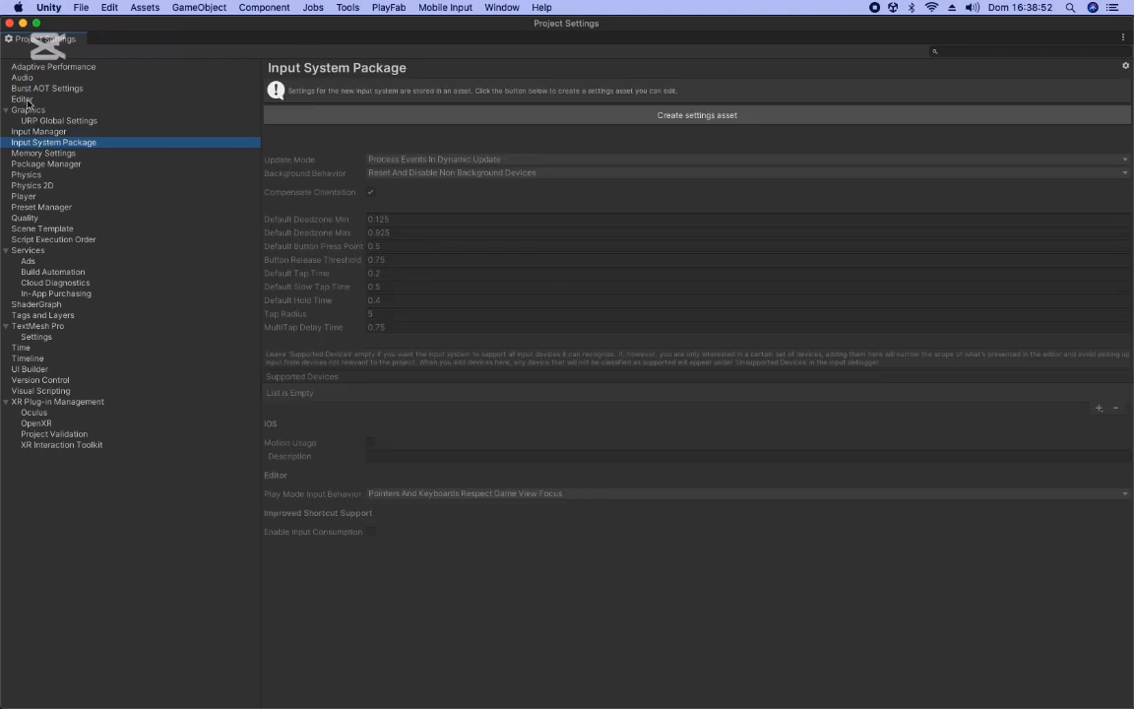
left_click(28, 100)
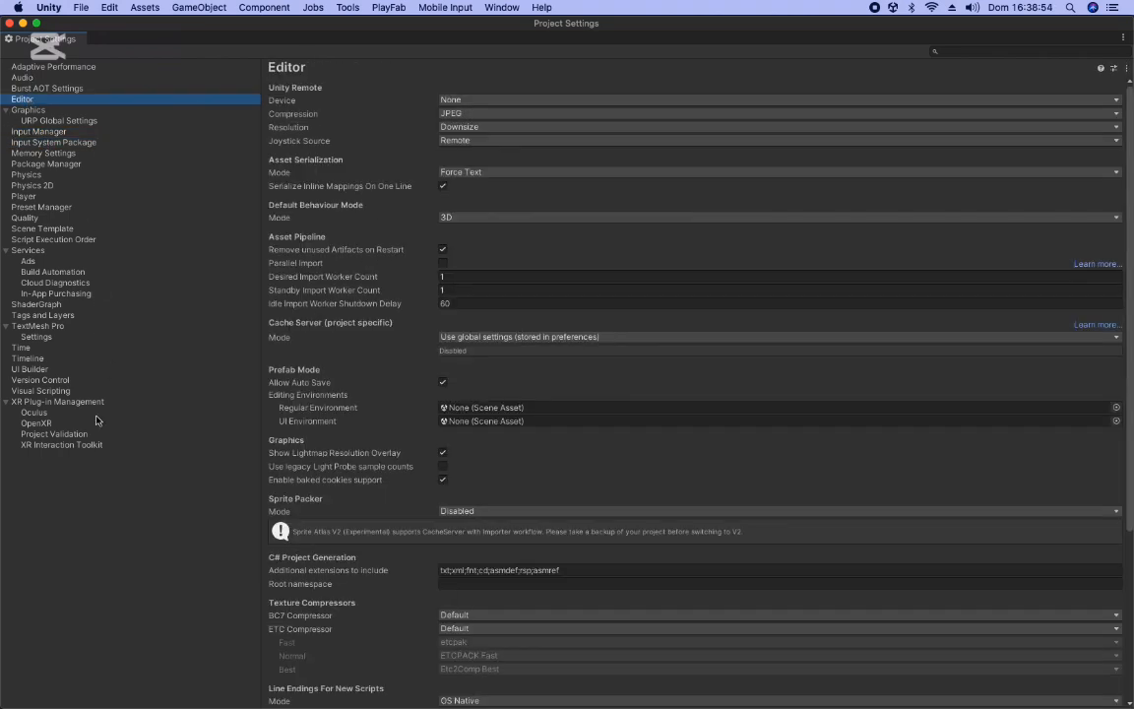
left_click(34, 412)
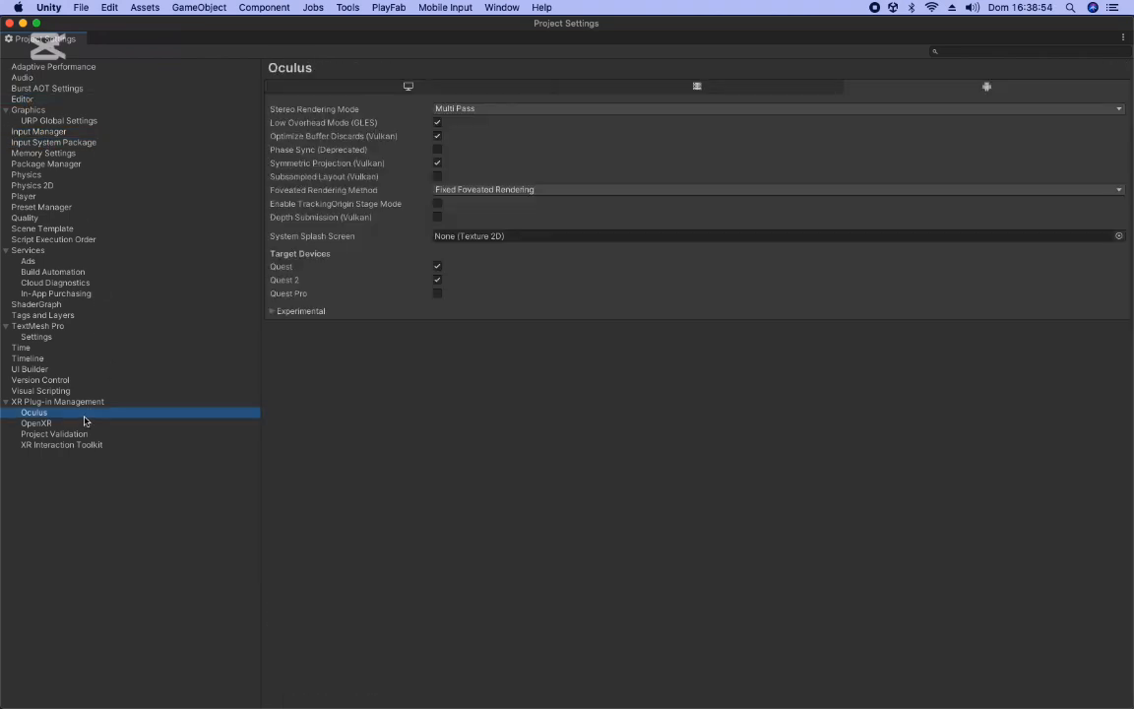
left_click(28, 176)
left_click(18, 164)
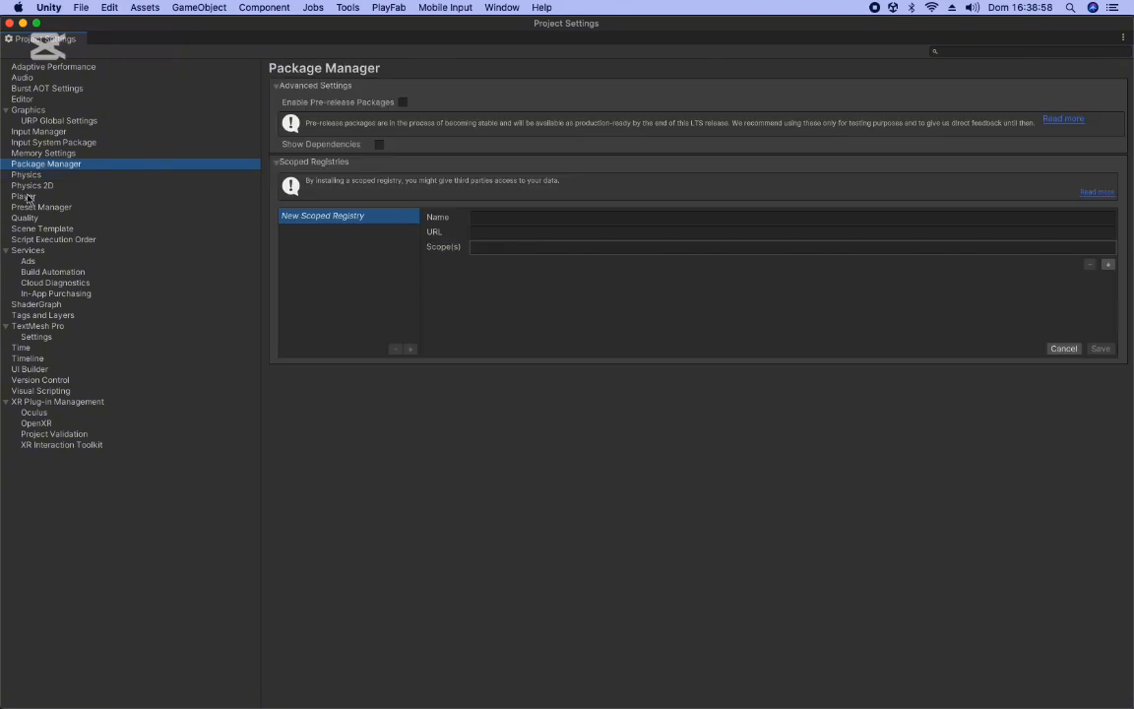
left_click(36, 208)
left_click(24, 196)
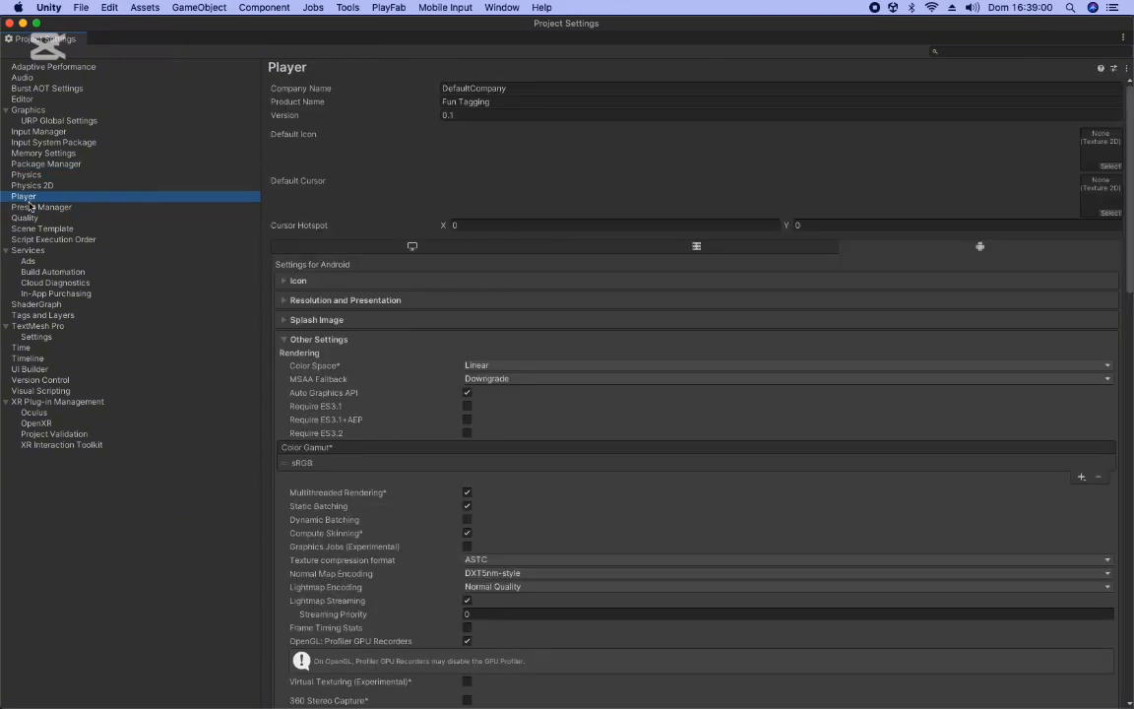
left_click(40, 208)
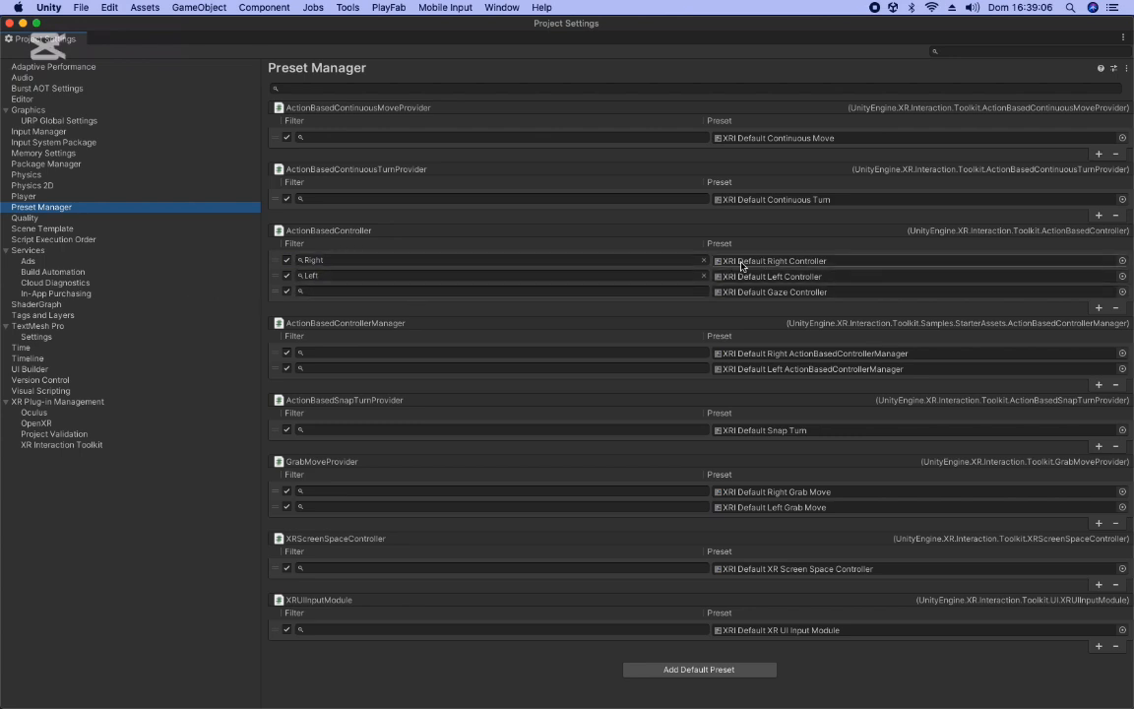
left_click(9, 24)
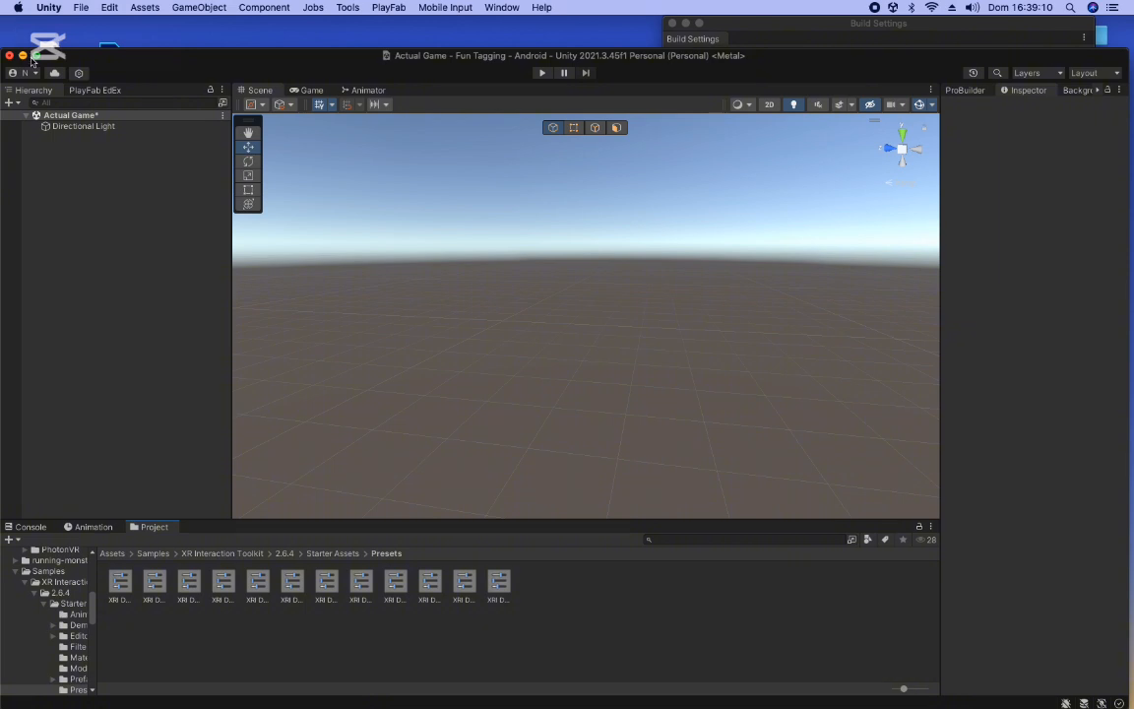
Close the Build Settings and Package Manager windows to clear the Scene view.
left_click(36, 56)
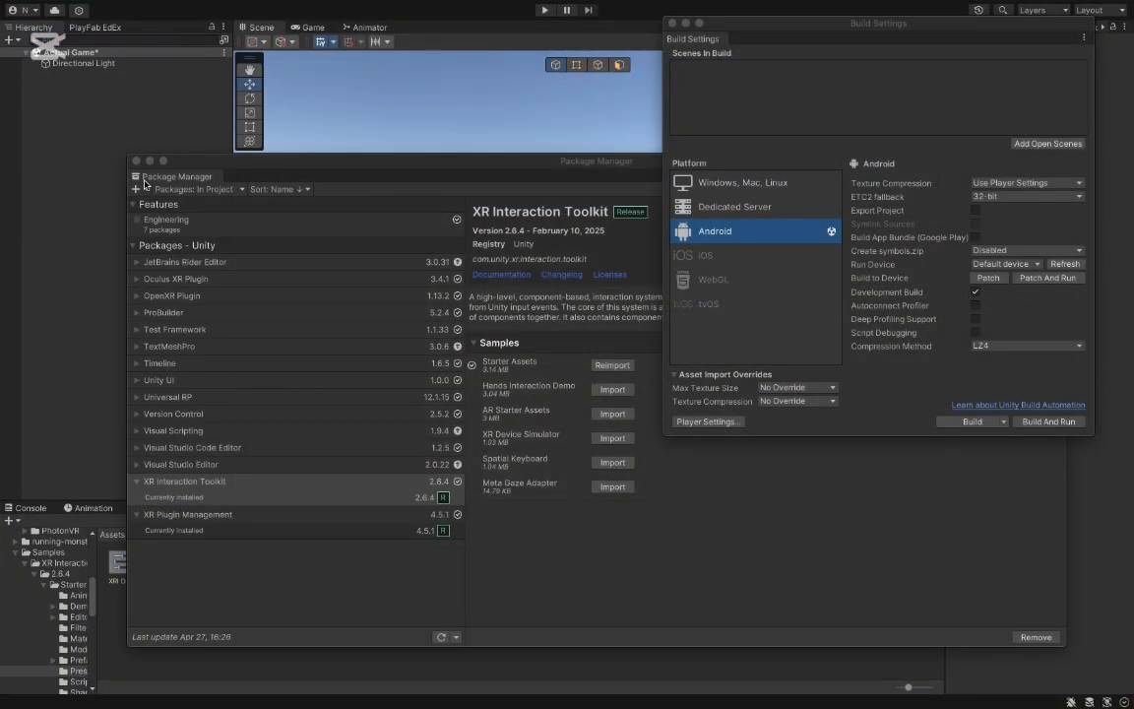
left_click(672, 23)
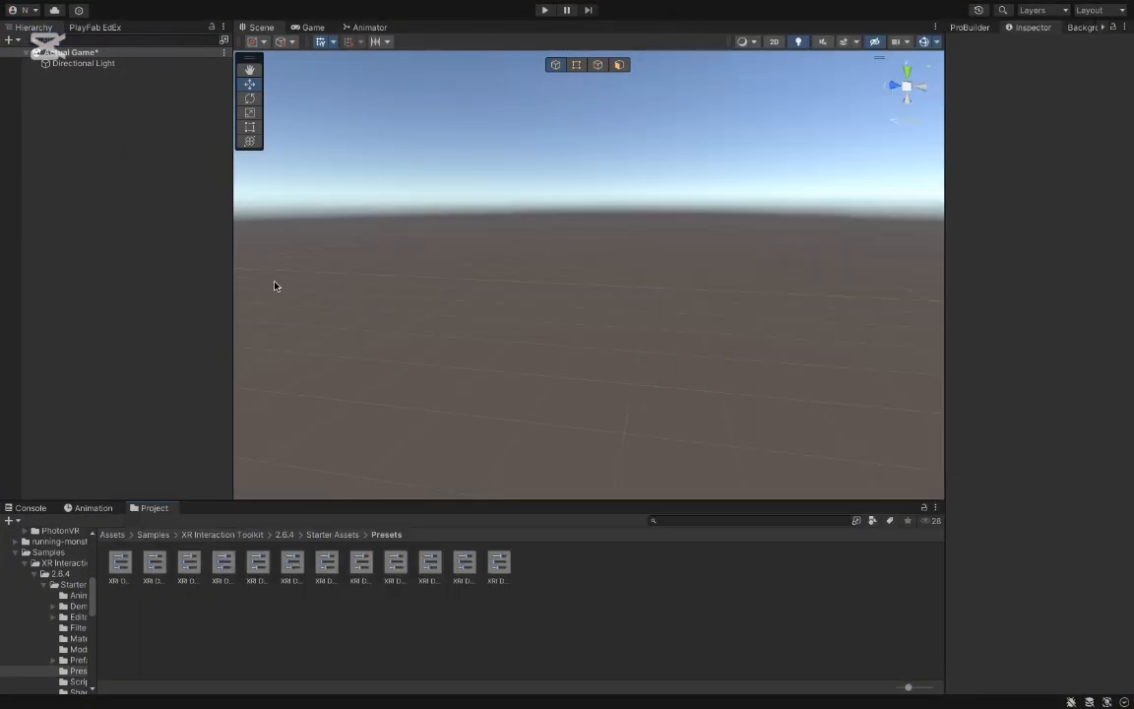
right_click_drag(274, 287, 259, 341)
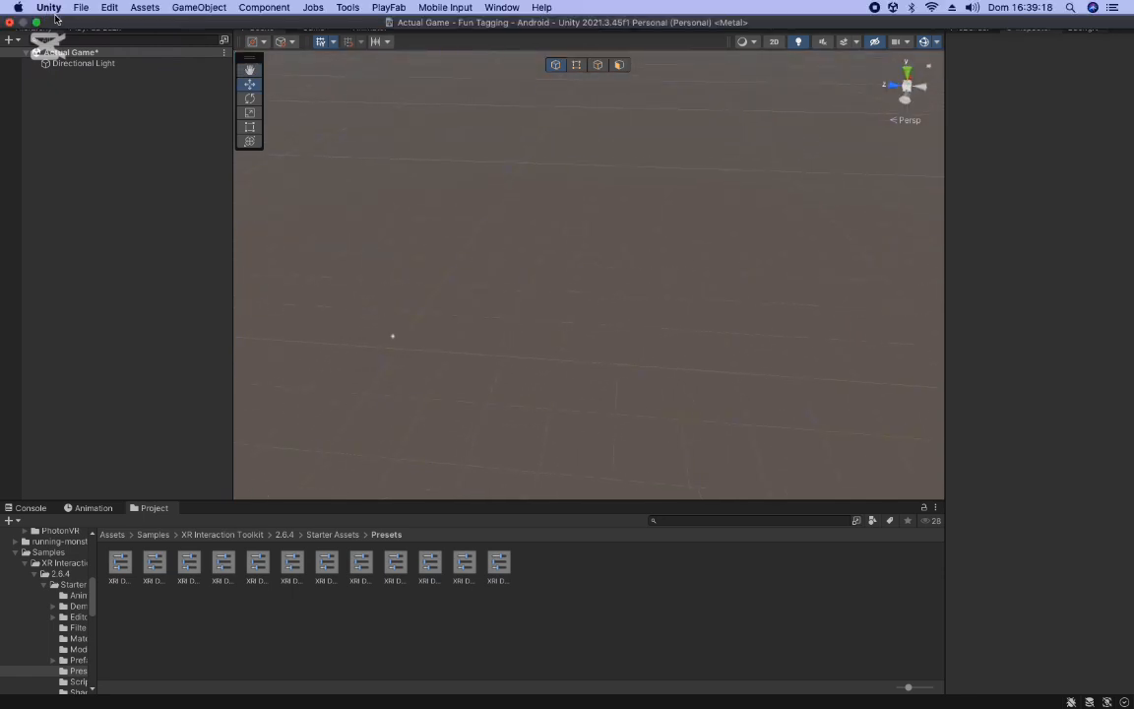
left_click(37, 21)
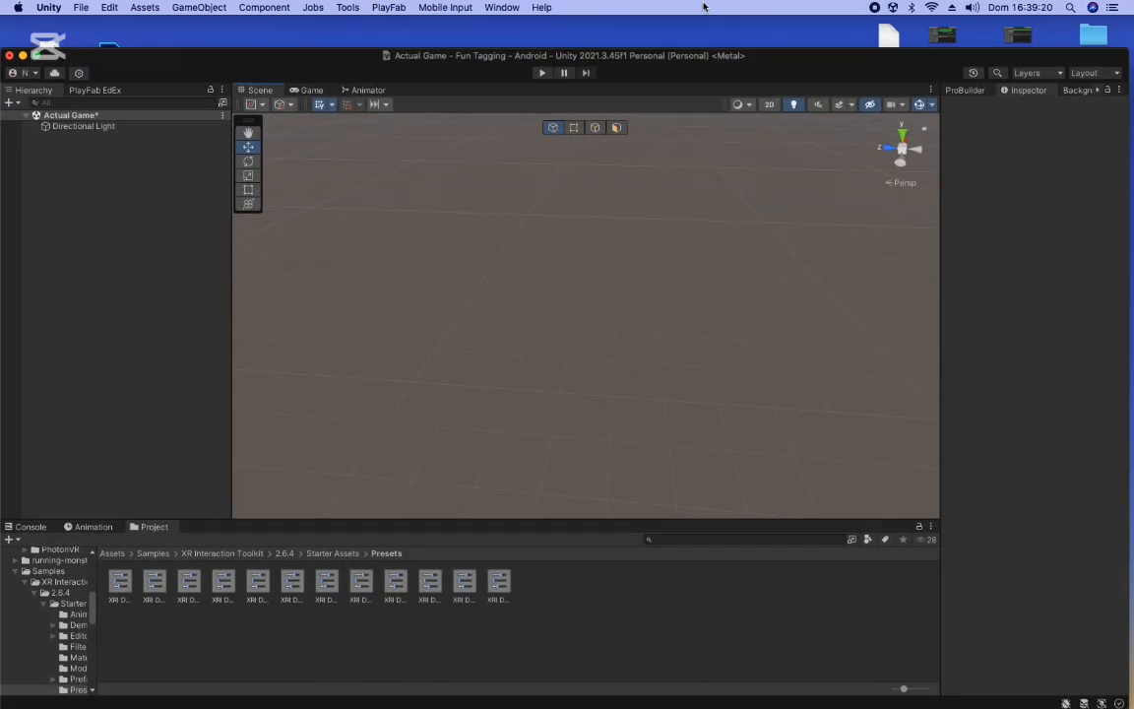
Search the Package Manager's Unity Registry for ProBuilder, check its package page, and close the Package Manager.
left_click(500, 7)
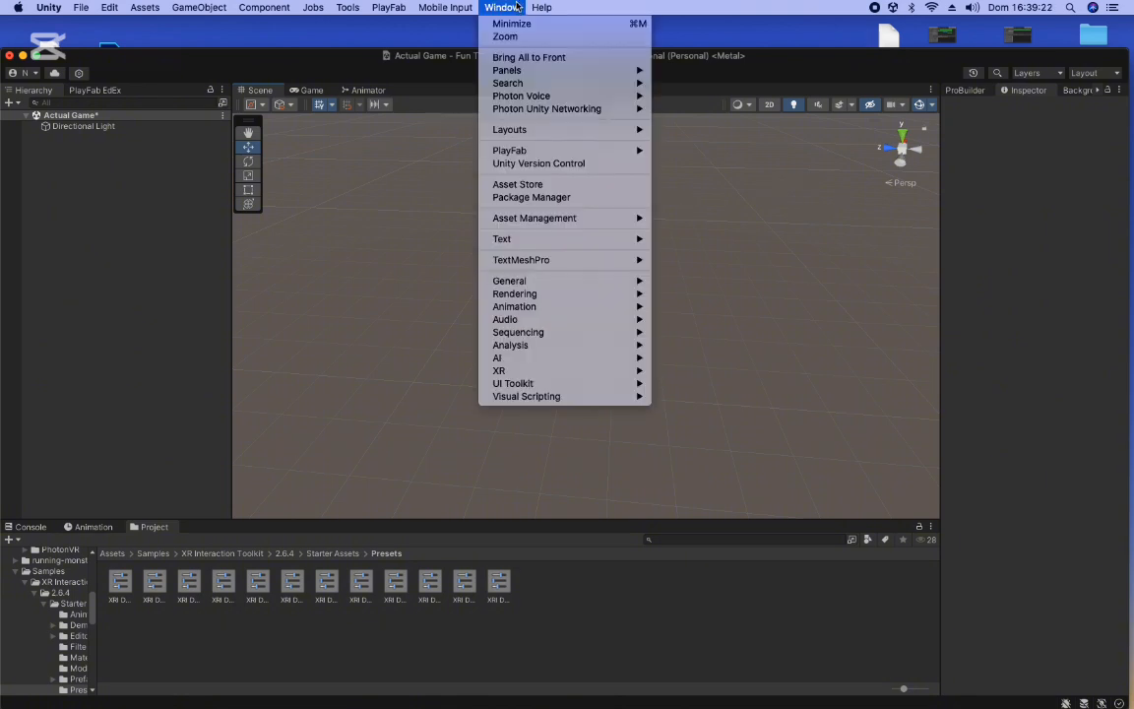
left_click(525, 197)
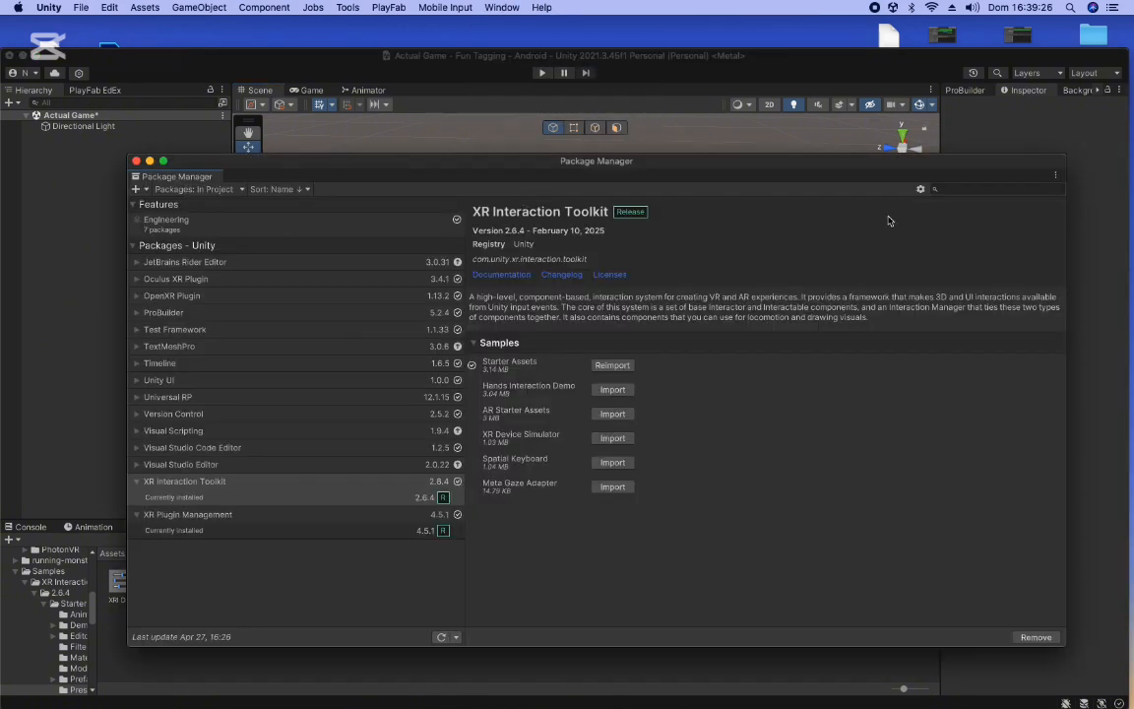
left_click(188, 189)
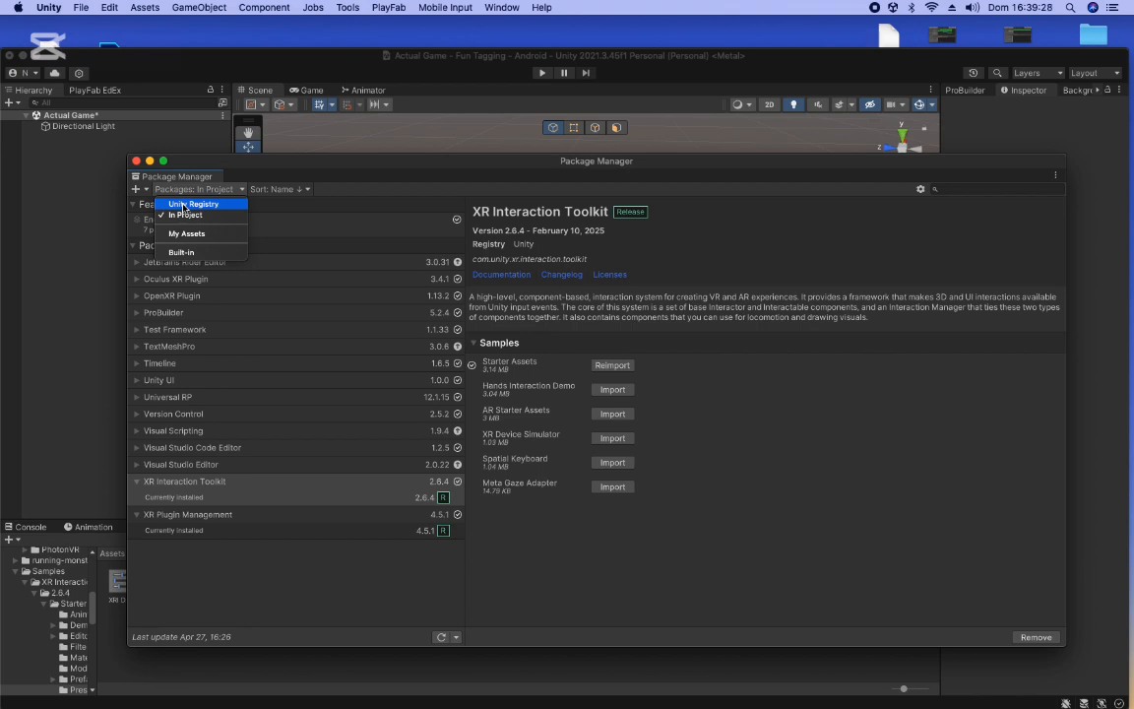
left_click(183, 205)
left_click(1006, 188)
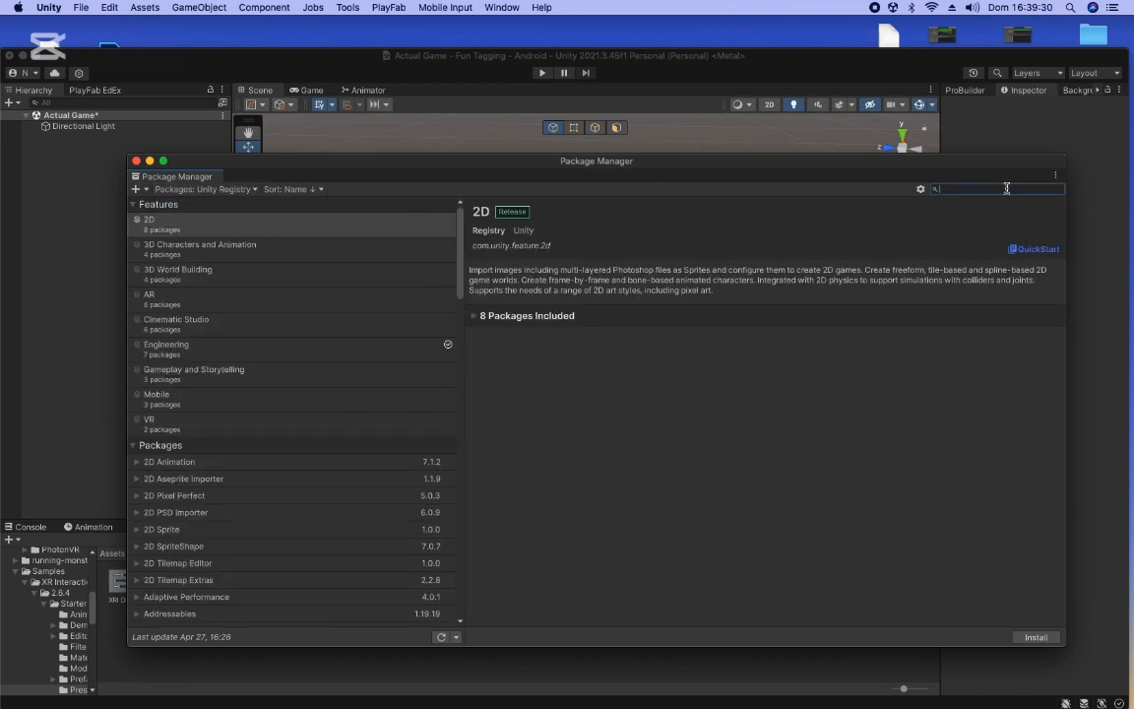
type("?Pro")
key("BackSpace")
key("BackSpace")
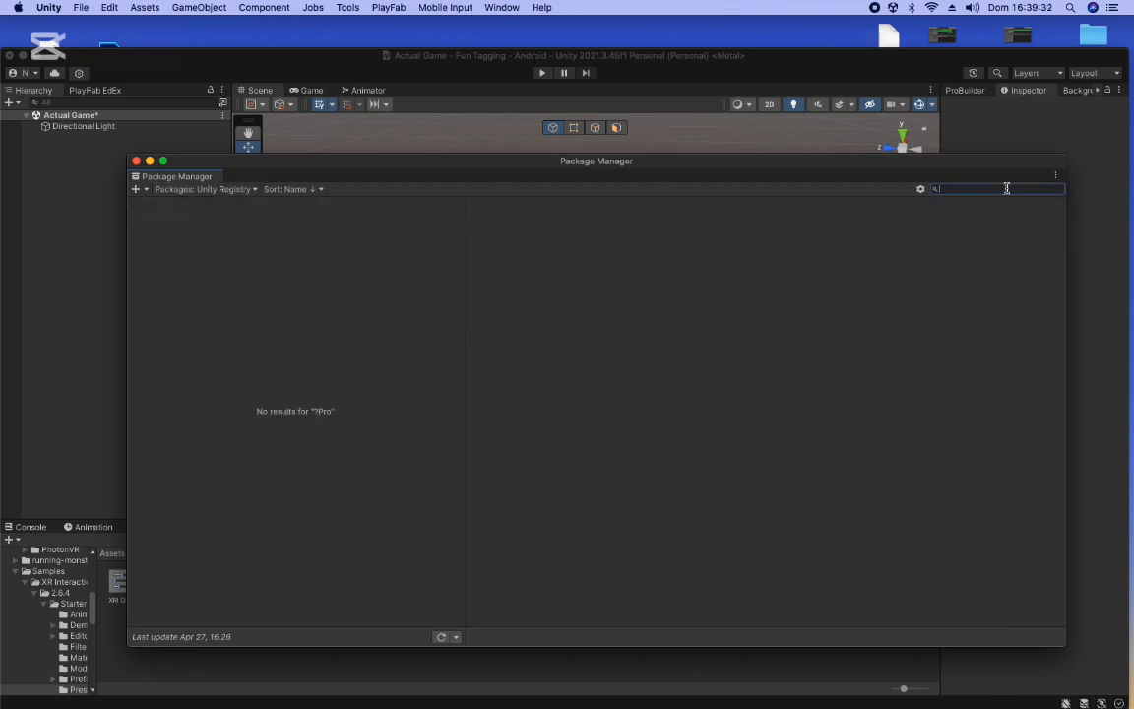
type("ProB")
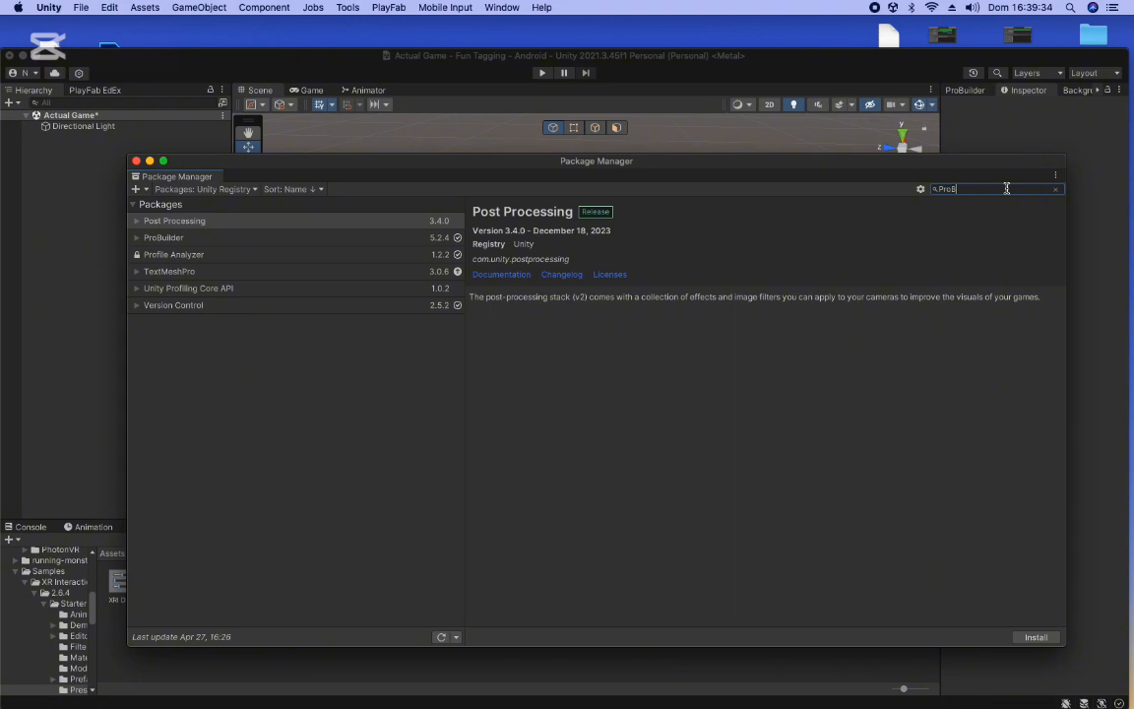
type("u")
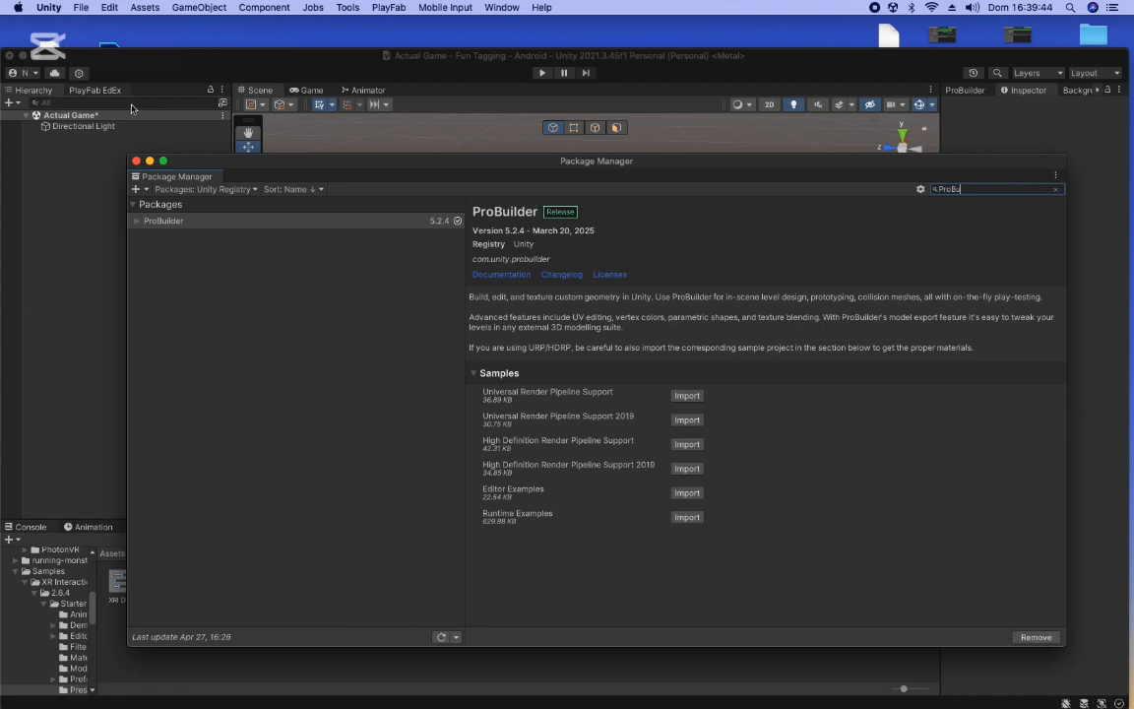
left_click(136, 161)
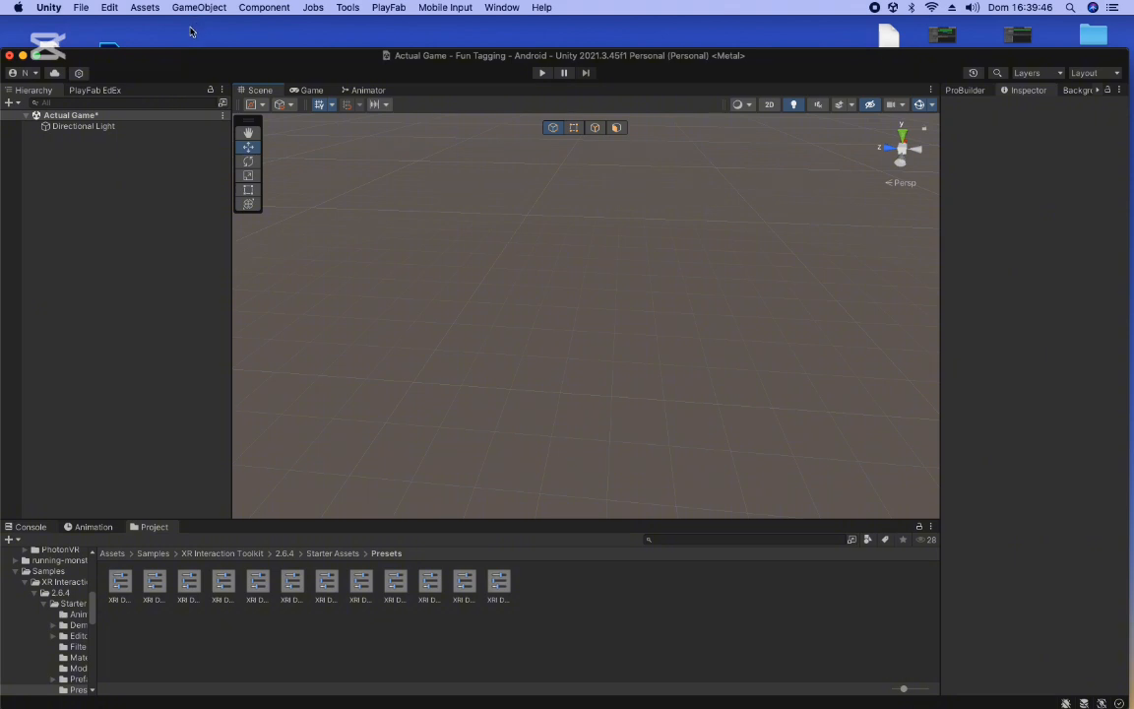
Show the ProBuilder window in the maximized editor and widen the side panel that holds its tools.
left_click(36, 55)
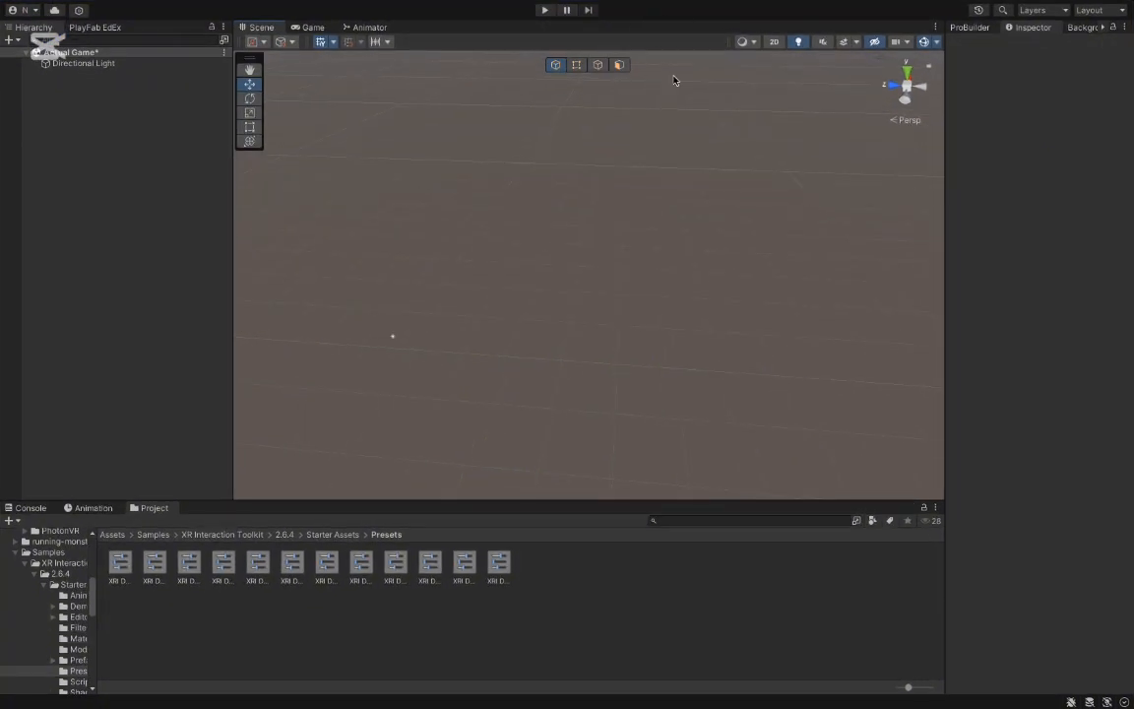
mouse_move(608, 4)
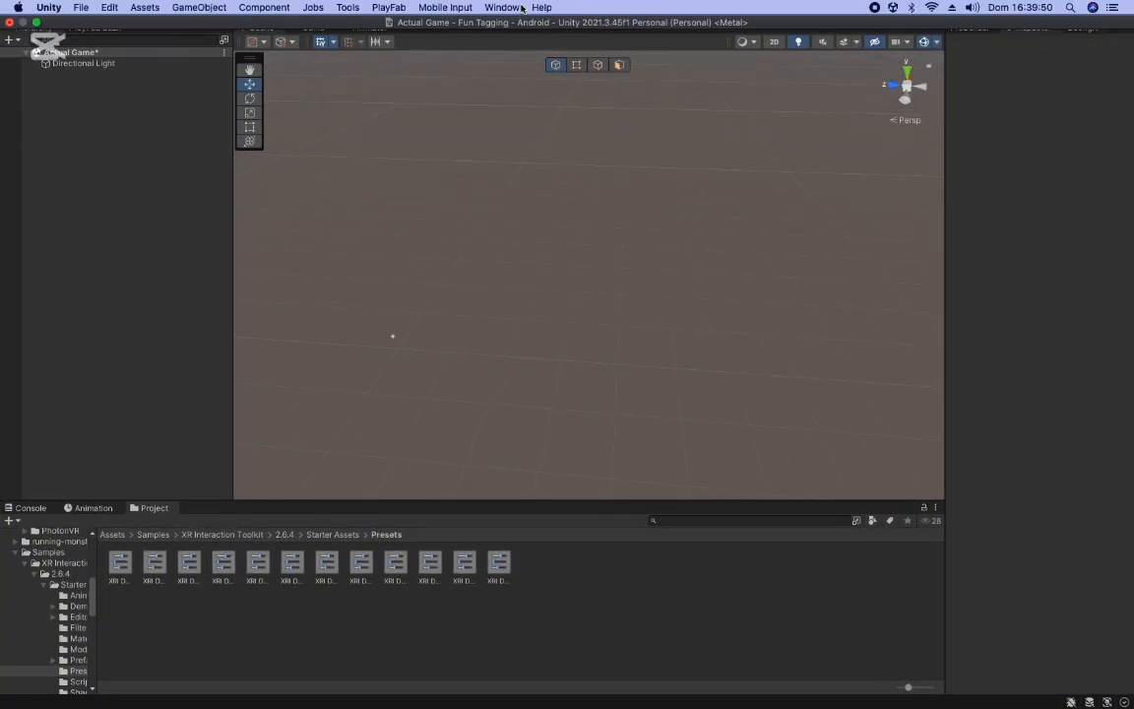
left_click(345, 8)
mouse_move(369, 23)
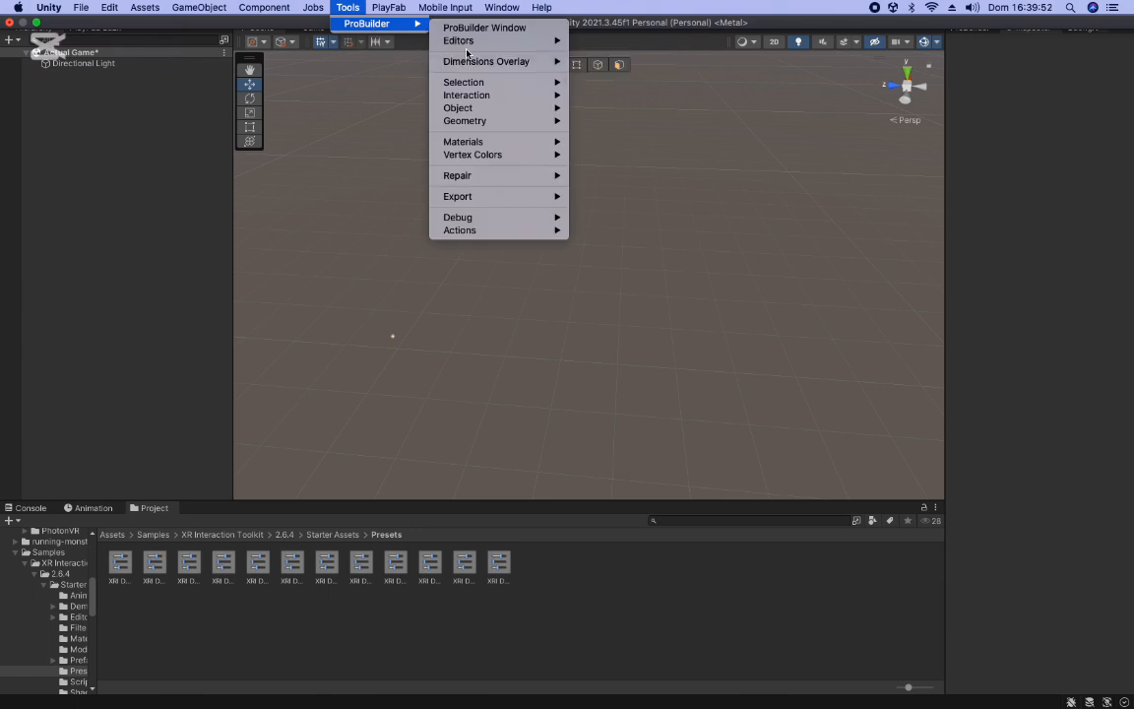
left_click(457, 29)
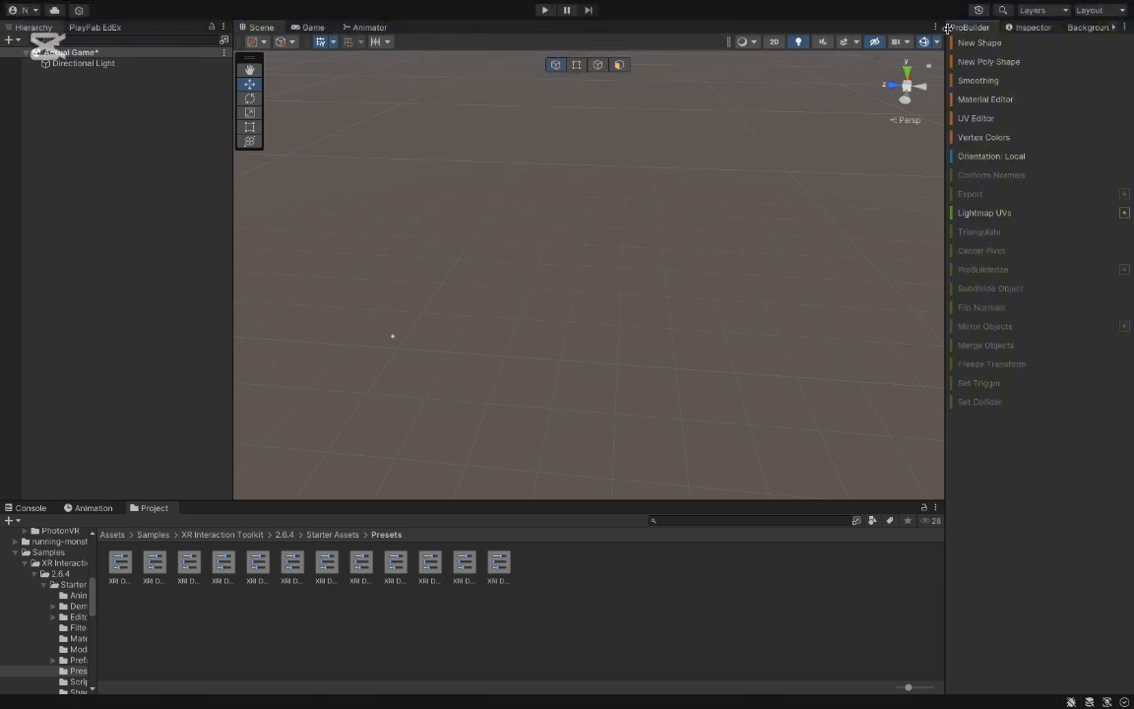
left_click(1009, 30)
left_click(969, 26)
left_click_drag(945, 129, 900, 130)
Draw a large square ProBuilder plane on the grid from the top view and switch to face selection mode.
right_click_drag(668, 263, 730, 374)
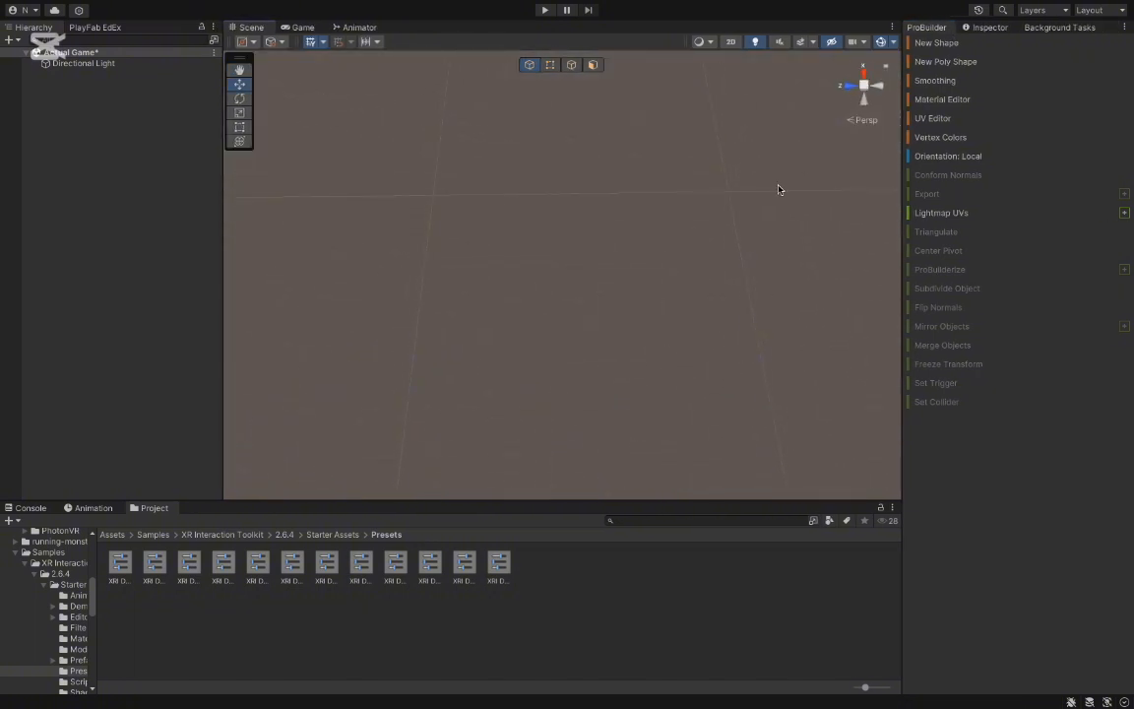
right_click_drag(780, 189, 785, 5)
left_click(864, 74)
right_click_drag(660, 277, 660, 276)
left_click(935, 44)
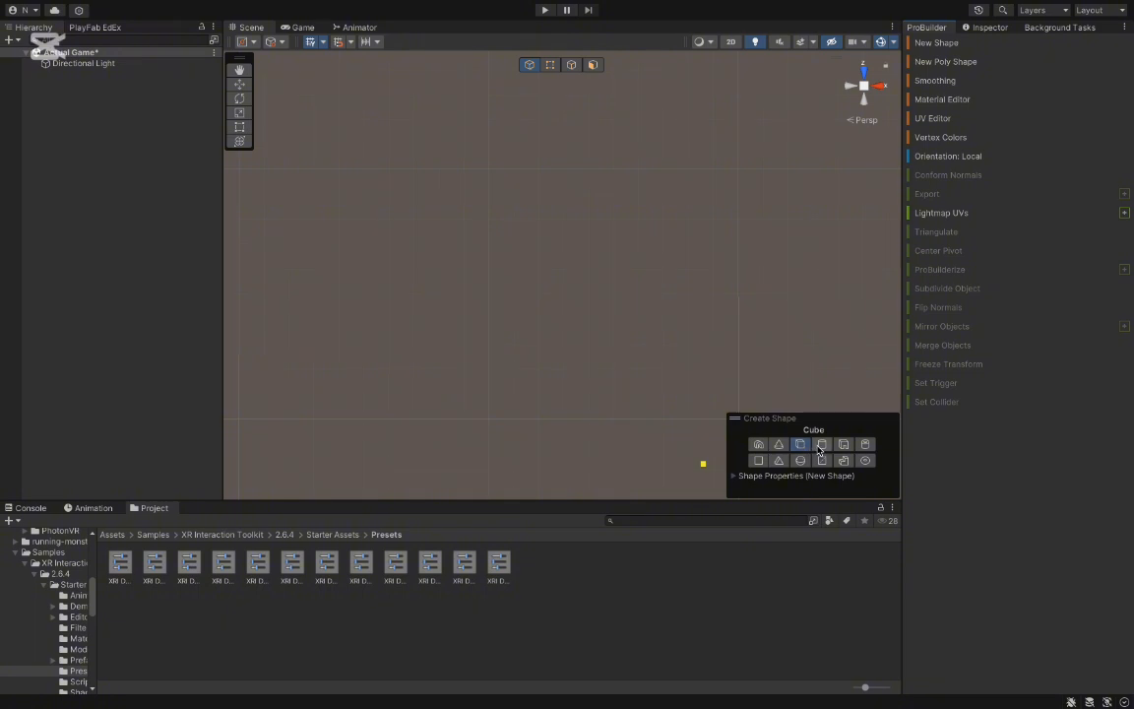
left_click(758, 460)
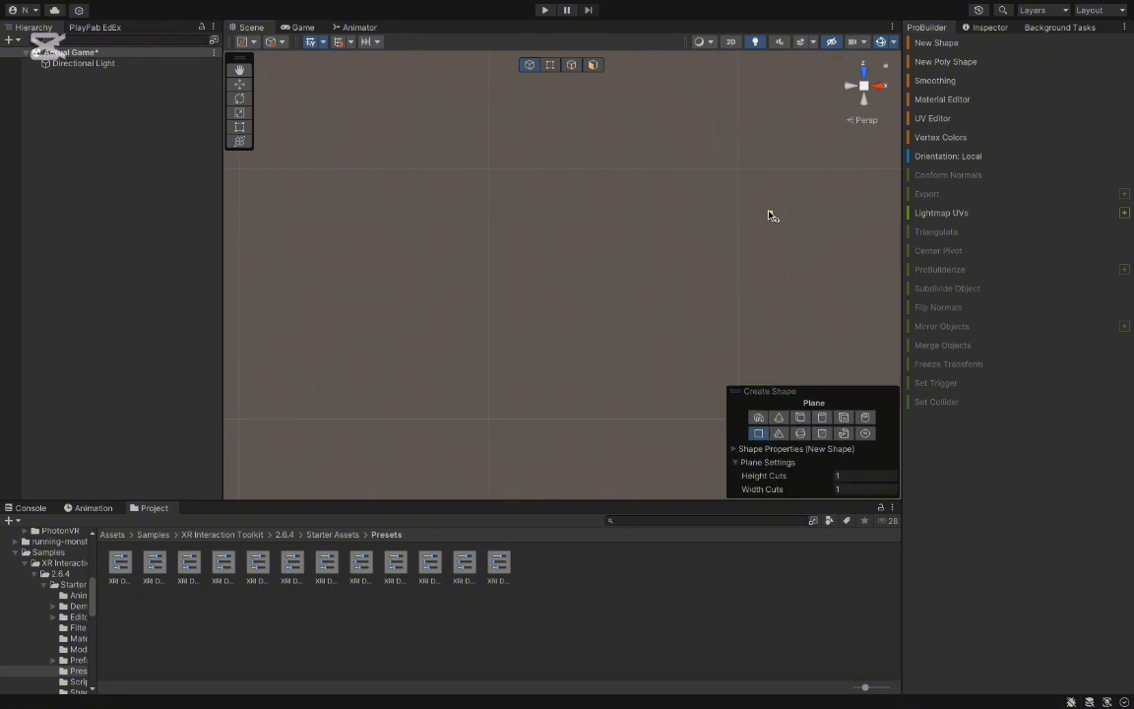
left_click_drag(798, 72, 420, 461)
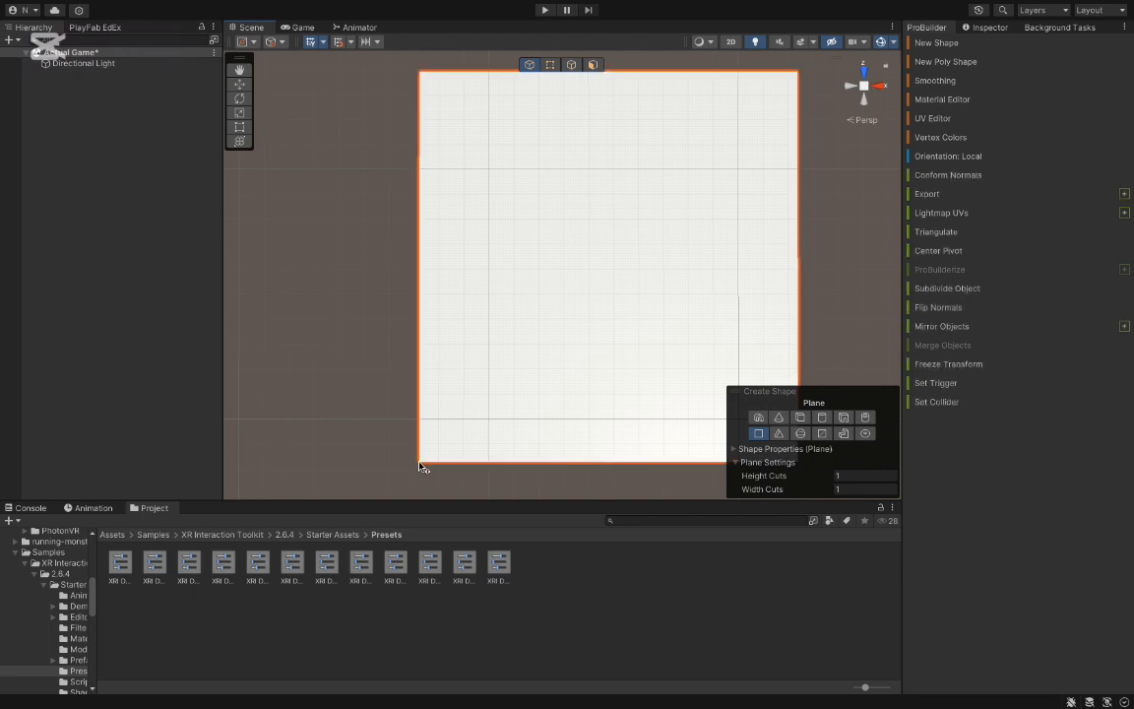
left_click(594, 65)
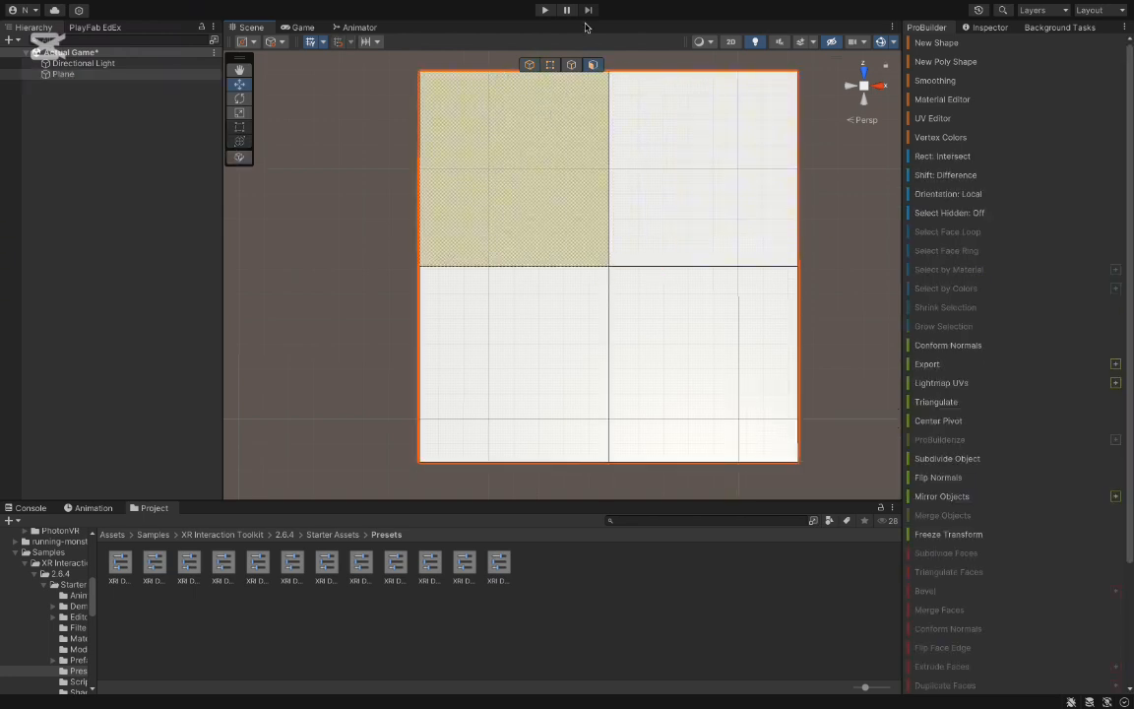
Select all four faces of the square plane.
left_click(568, 143)
left_click(665, 167, "shift")
left_click(683, 312, "shift")
left_click(553, 313, "shift")
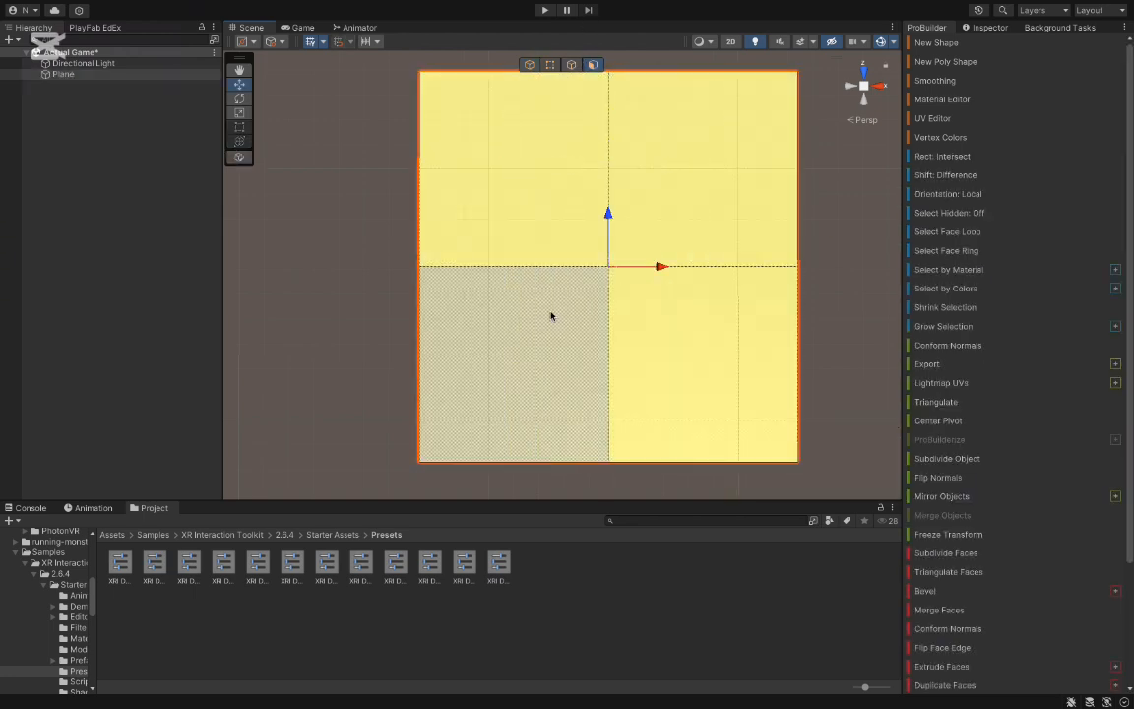
left_click(941, 458)
left_click(940, 458)
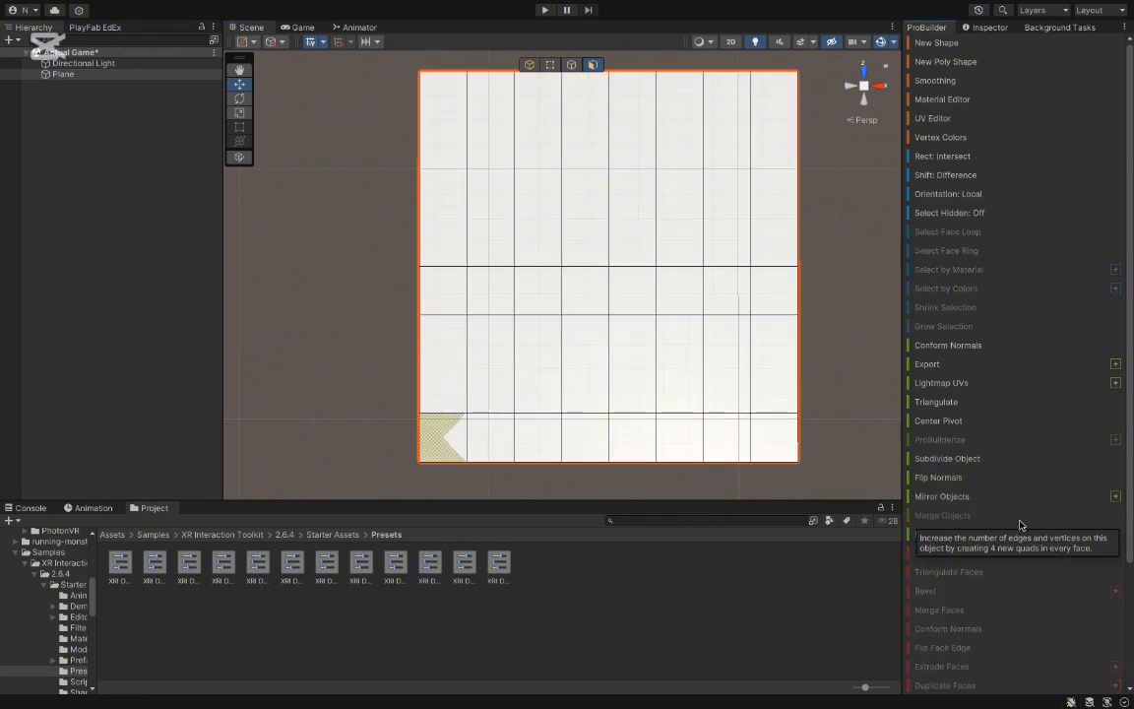
key("ctrl+z")
key("ctrl+z")
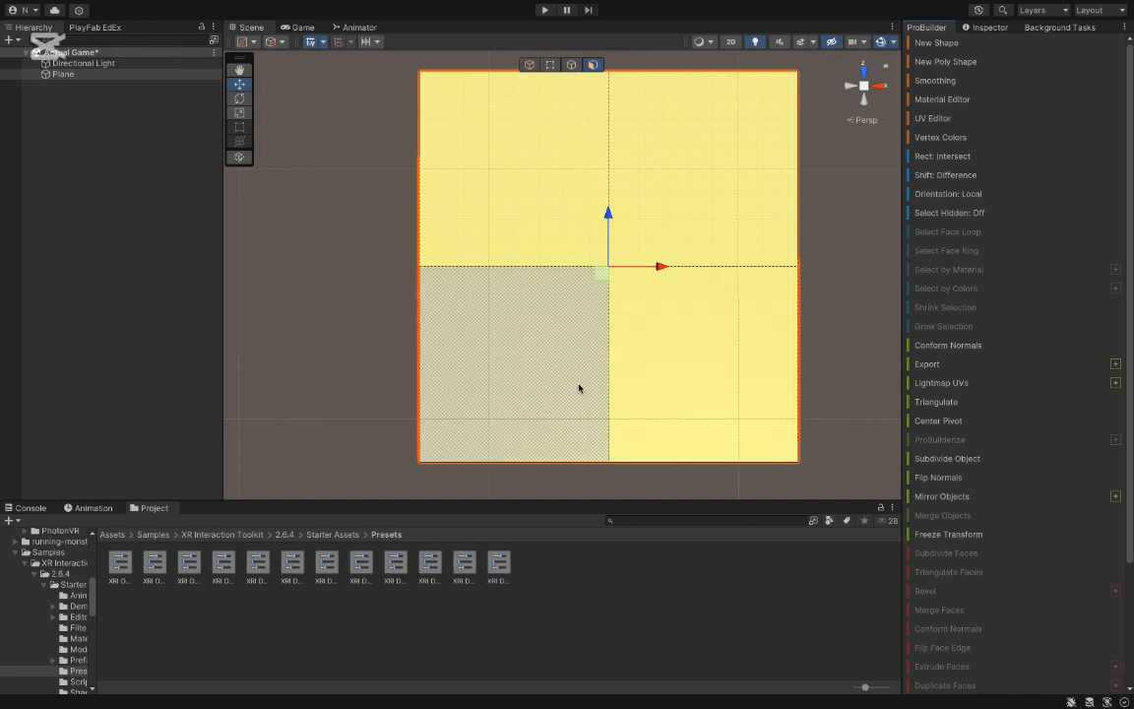
Add the remaining quarter to the face selection and subdivide the plane's faces three times.
left_click(579, 386, "shift")
left_click(948, 553)
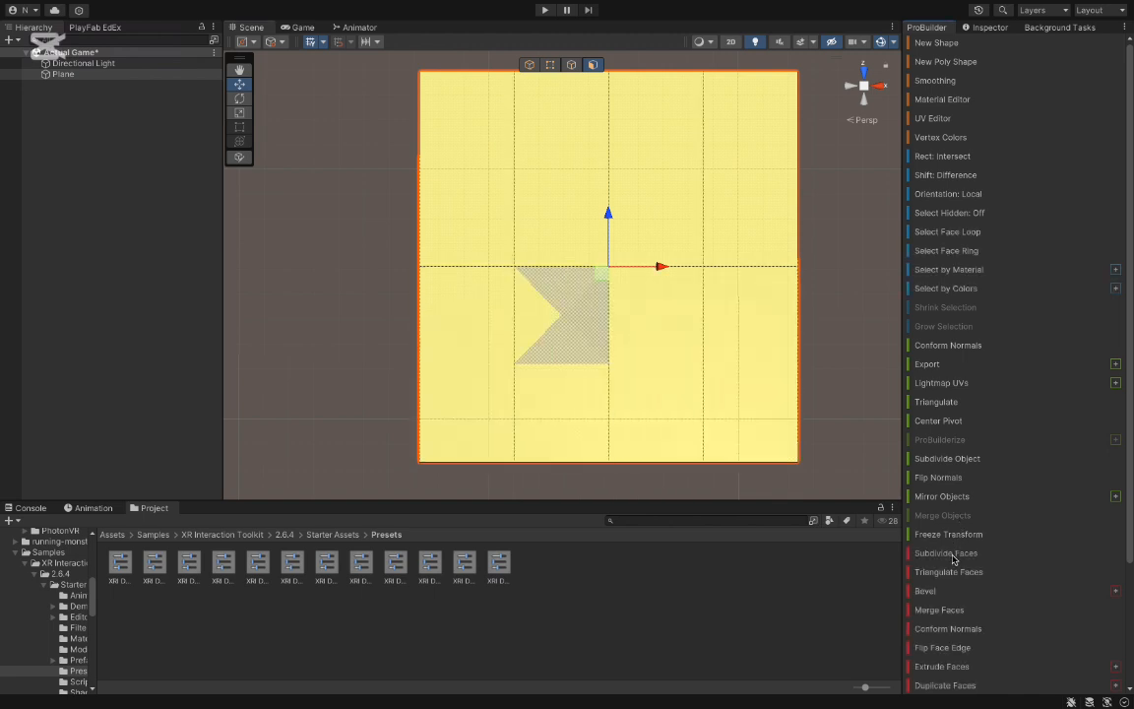
left_click(947, 554)
left_click(951, 557)
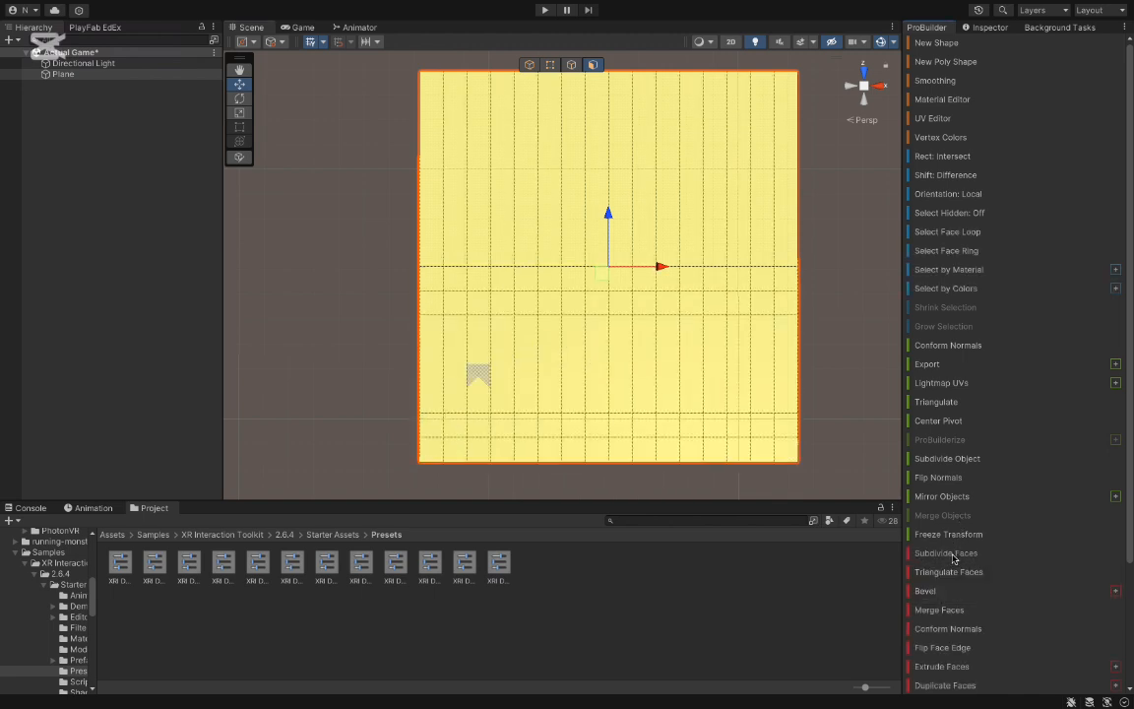
Pick single faces of the subdivided plane to show its grid, and box-select all of its faces.
left_click(647, 229)
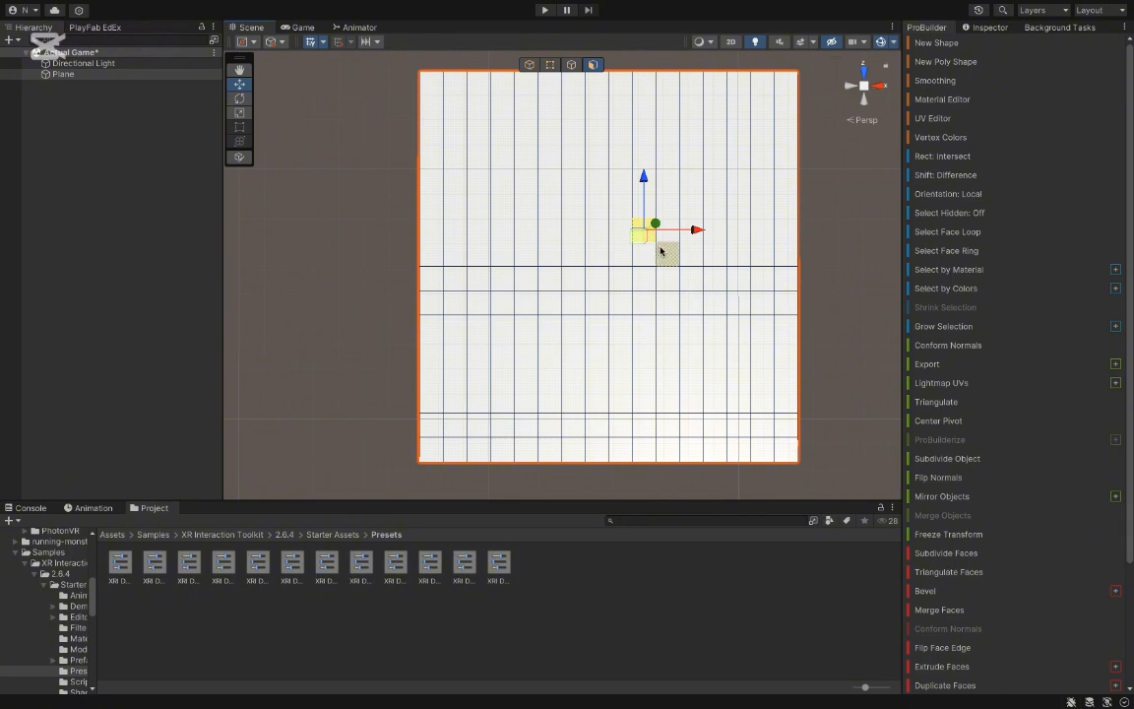
left_click(662, 248)
left_click(663, 352)
right_click_drag(642, 362, 647, 278)
key("w")
key("s")
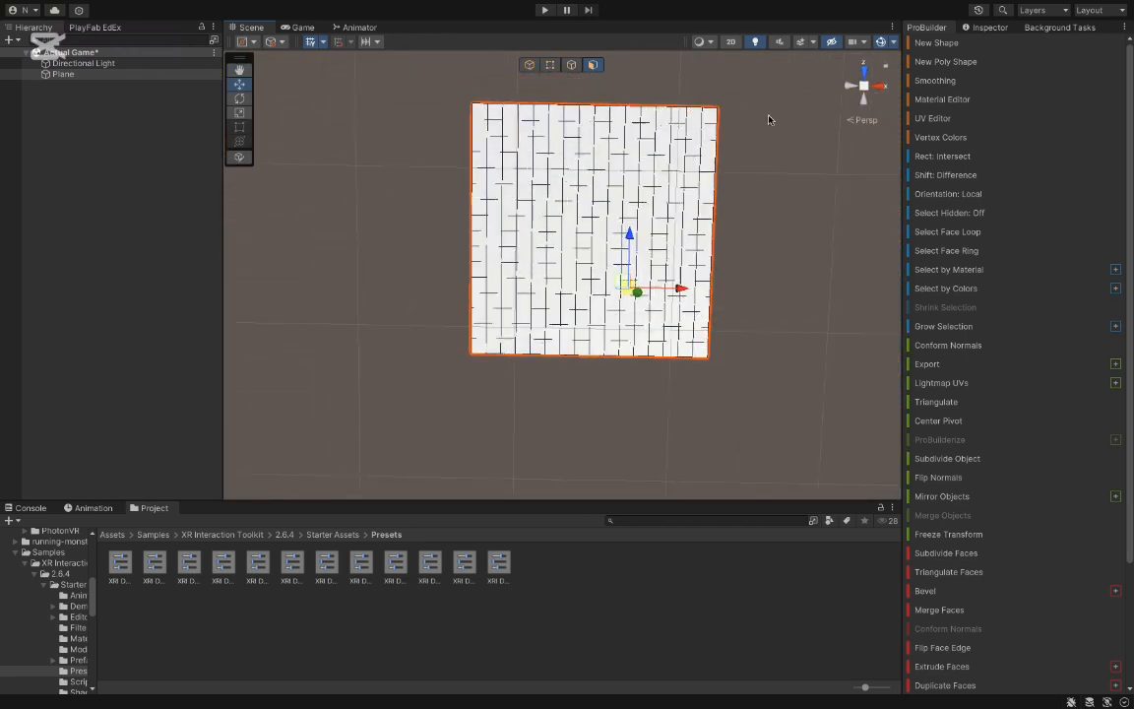
left_click_drag(777, 76, 454, 468)
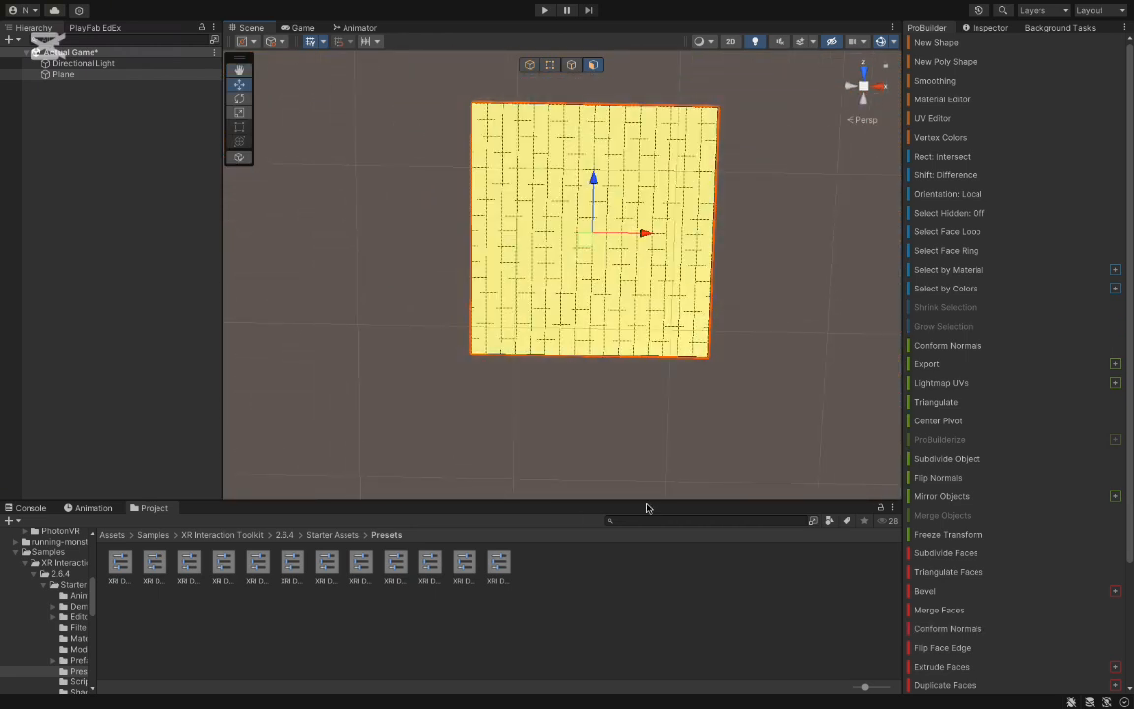
left_click(928, 558)
key("w")
right_click_drag(672, 373, 696, 286)
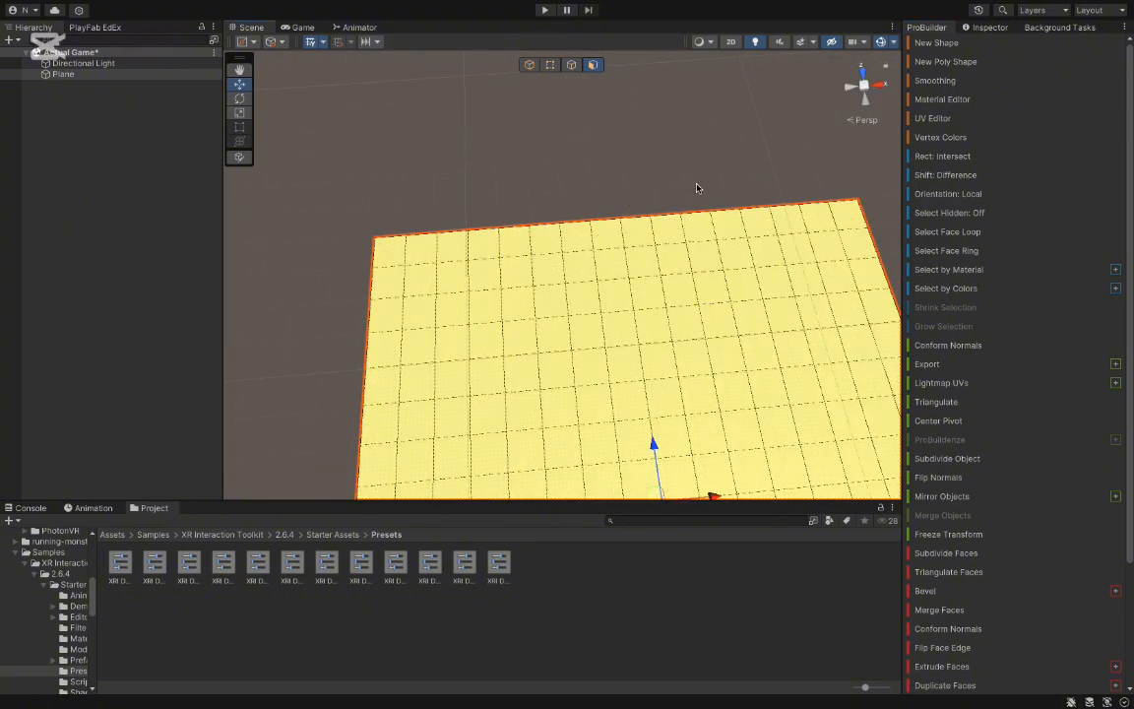
Clear the face selection, switch to edge selection mode and rotate one border edge near the plane's corner.
left_click(576, 126)
right_click_drag(576, 126, 359, 138)
left_click(568, 71)
left_click(569, 157)
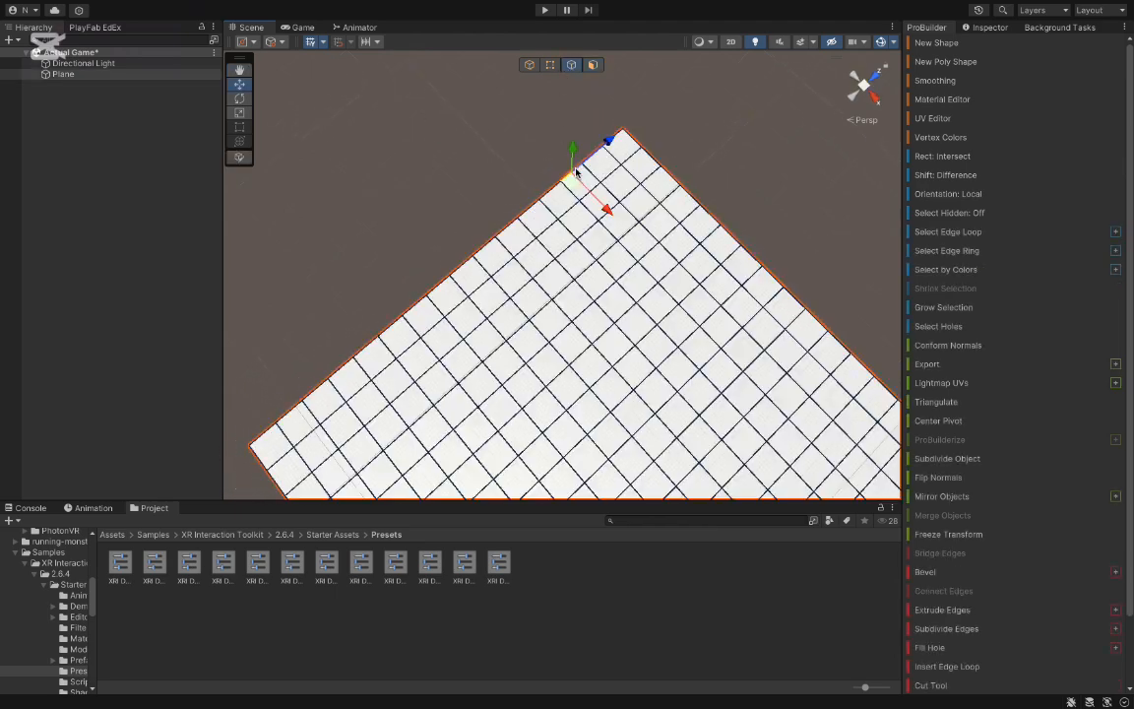
mouse_move(570, 158)
right_mouse_down()
mouse_move(488, 190)
mouse_move(496, 121)
mouse_move(550, 170)
right_mouse_up()
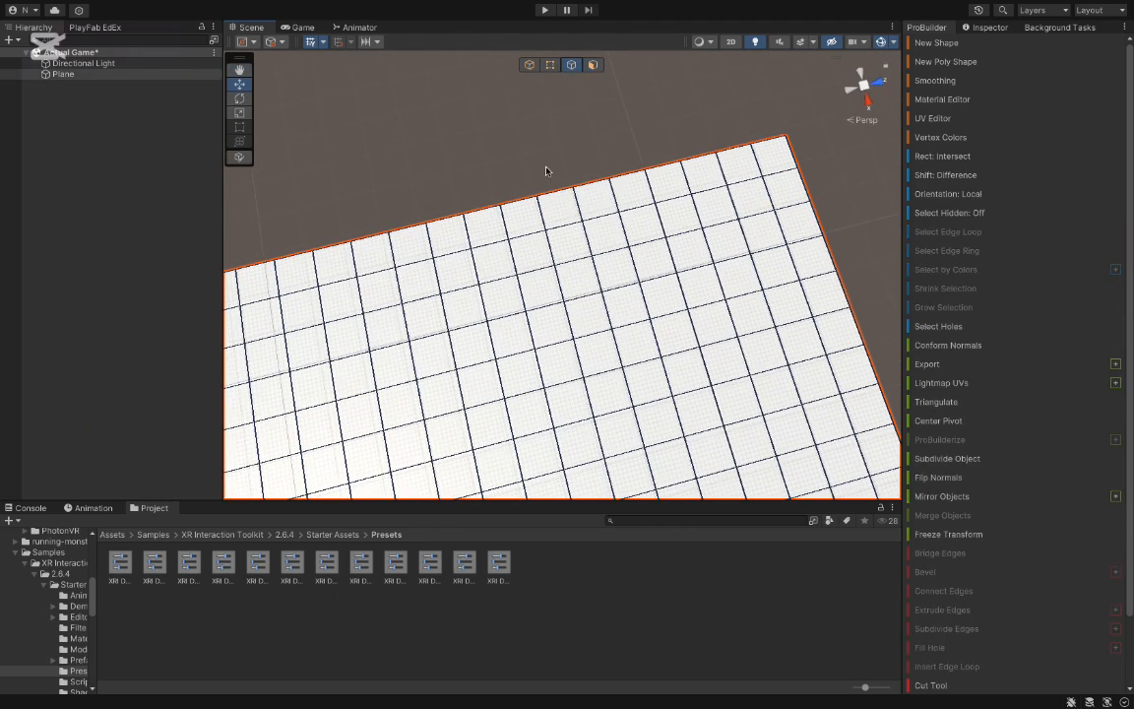
left_click(241, 99)
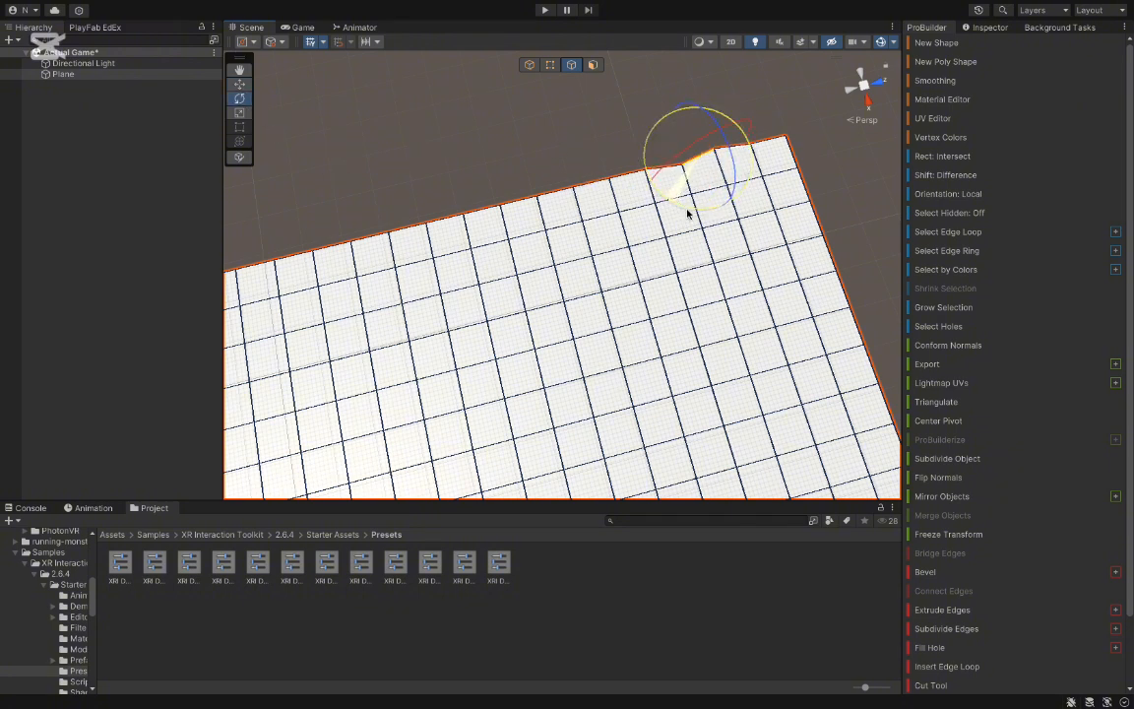
left_click_drag(688, 214, 711, 220)
Rotate further border edges around the whole plane to give it an irregular, jagged outline.
left_click(555, 204)
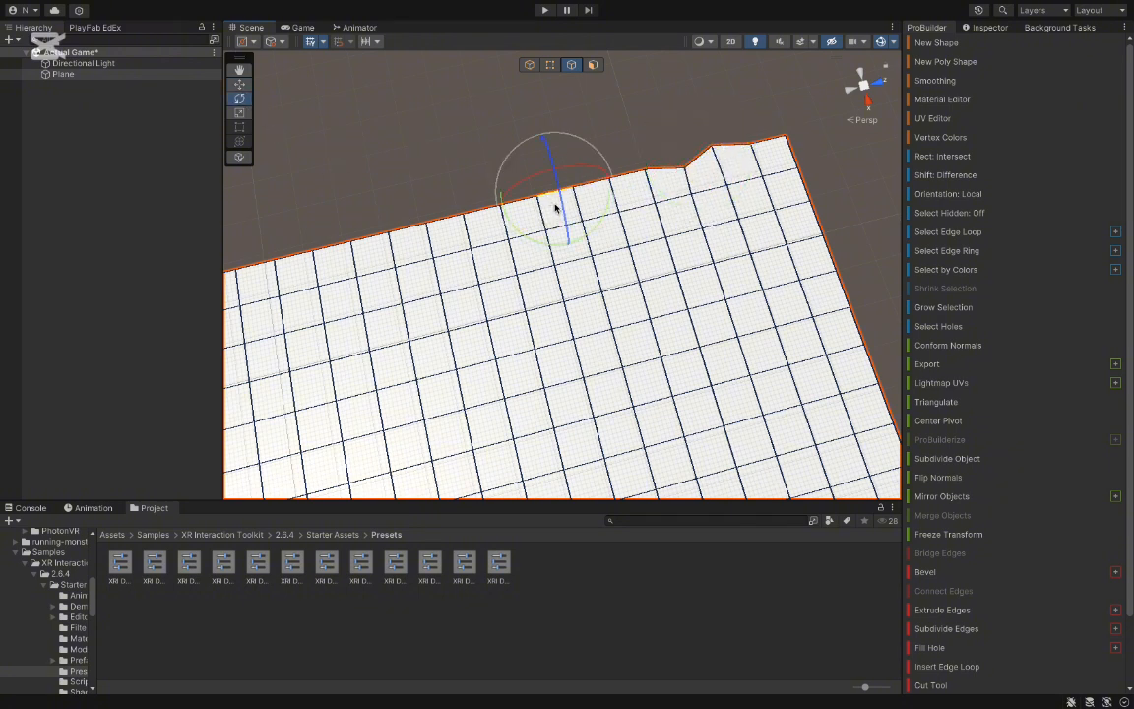
left_click_drag(535, 239, 491, 206)
right_click_drag(640, 187, 461, 335)
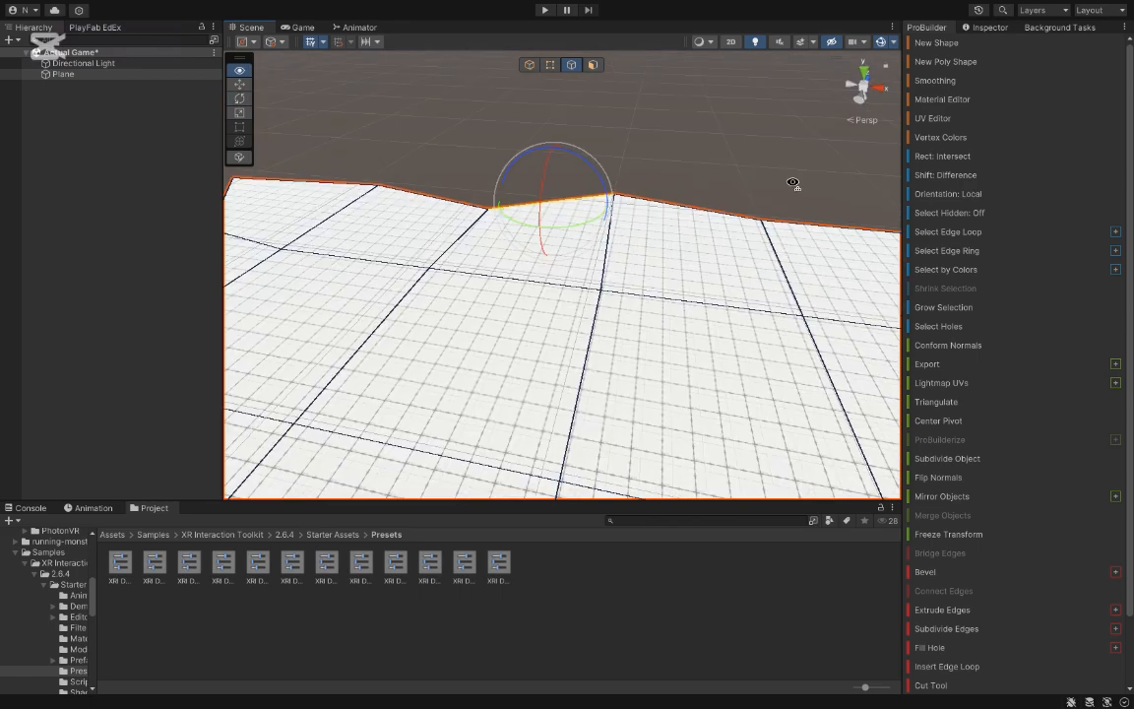
key("w")
left_click(525, 341)
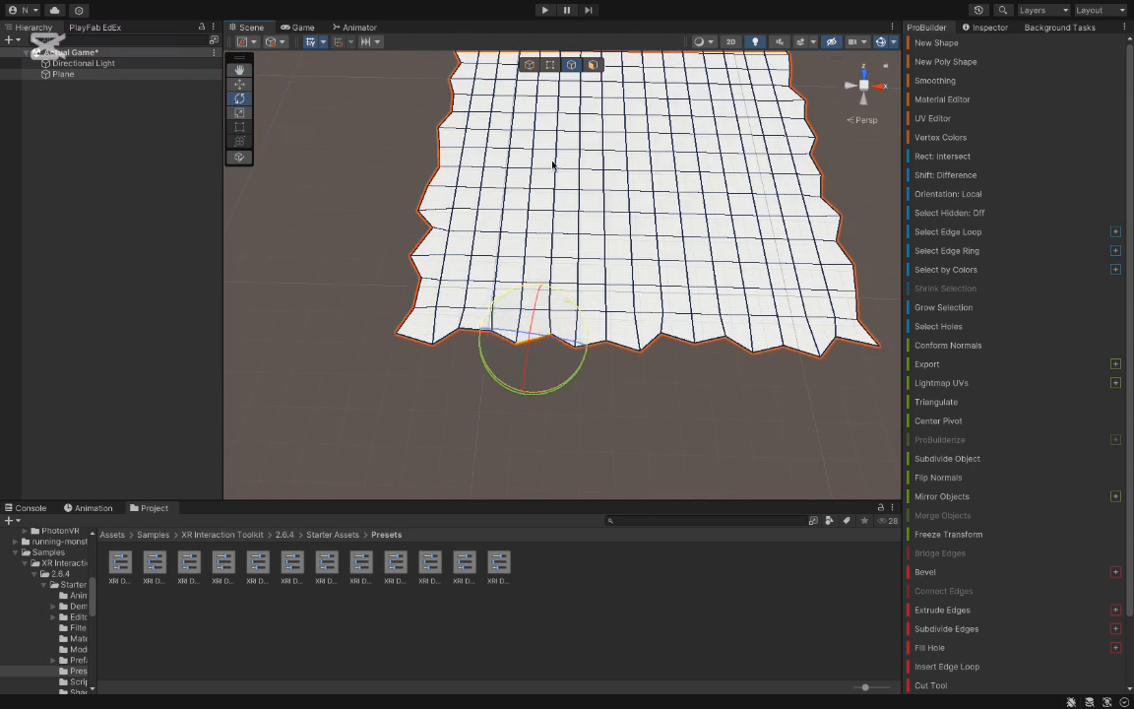
Activate the Move tool and select the jagged border edges along the front side up to the corner.
left_click(335, 172)
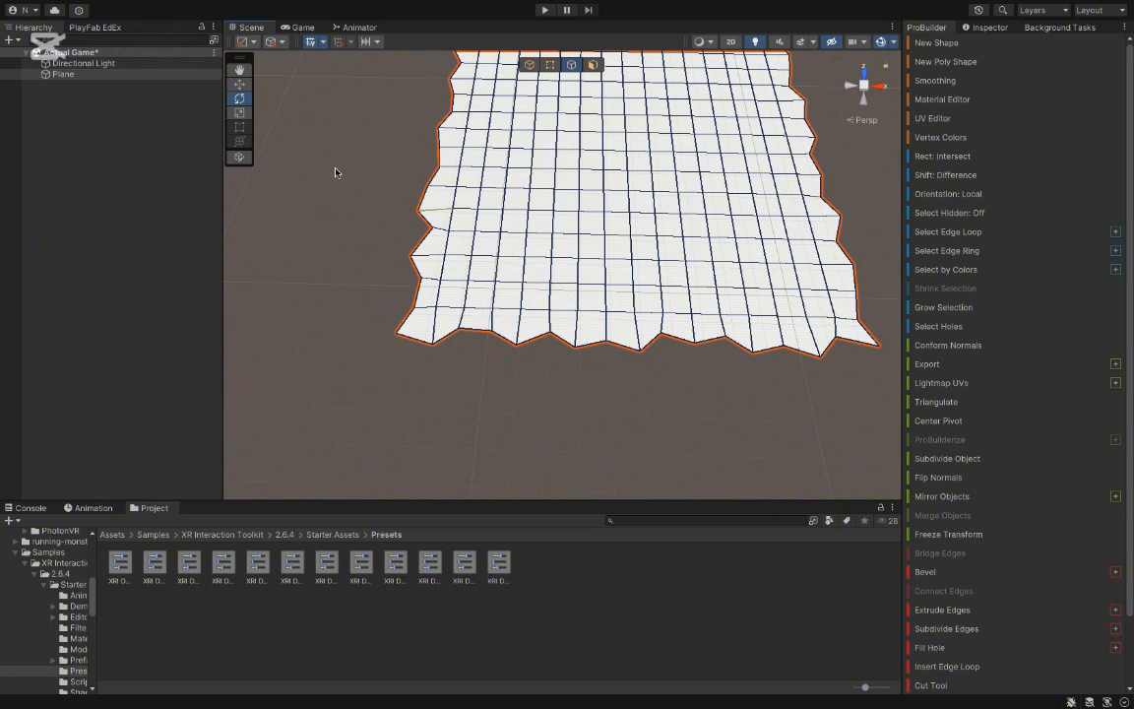
left_click(238, 85)
left_click(508, 342)
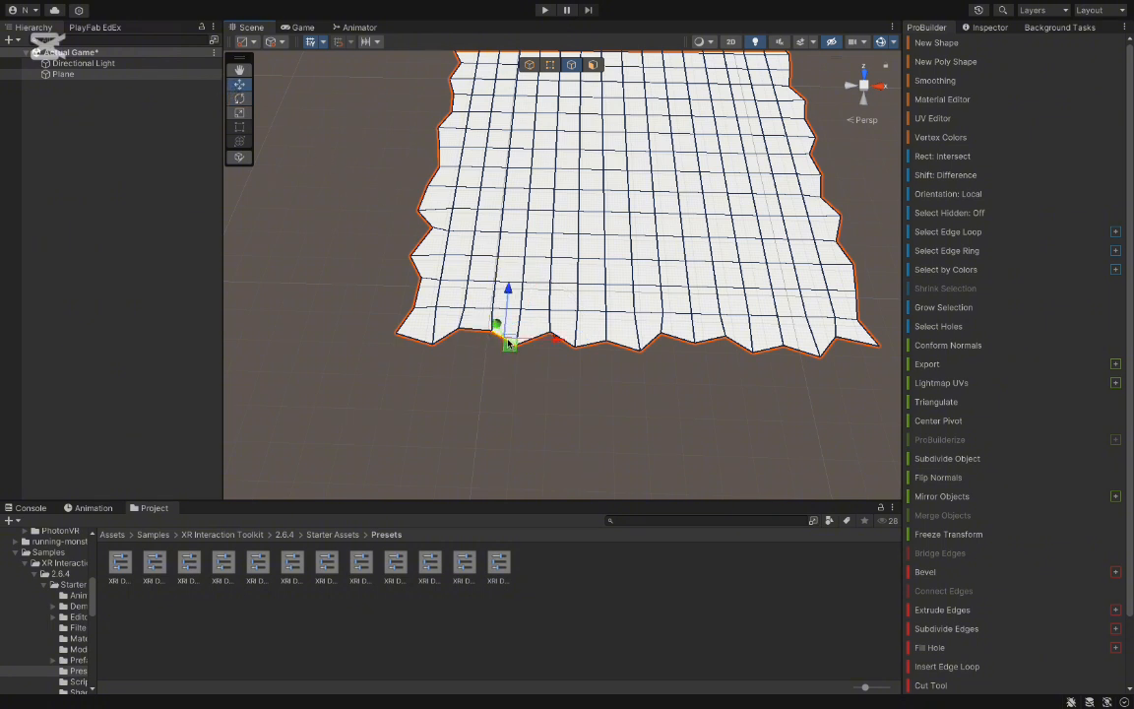
left_click(518, 345, "shift")
left_click(484, 333, "shift")
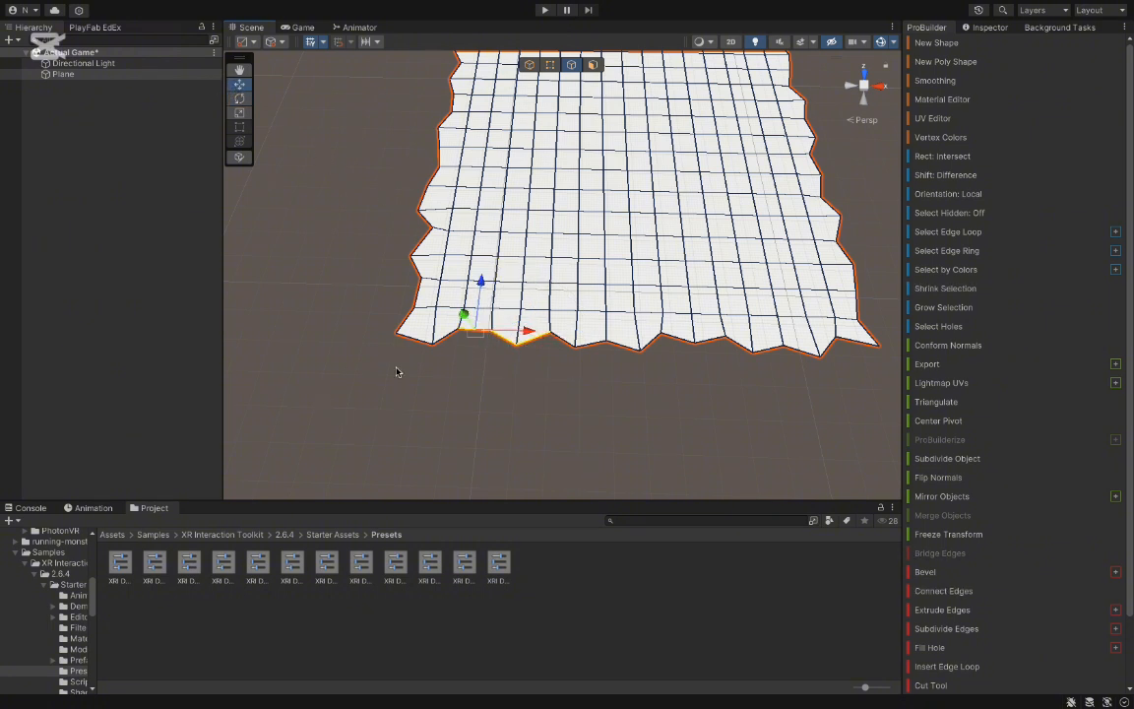
left_click(445, 339, "shift")
left_click(421, 342, "shift")
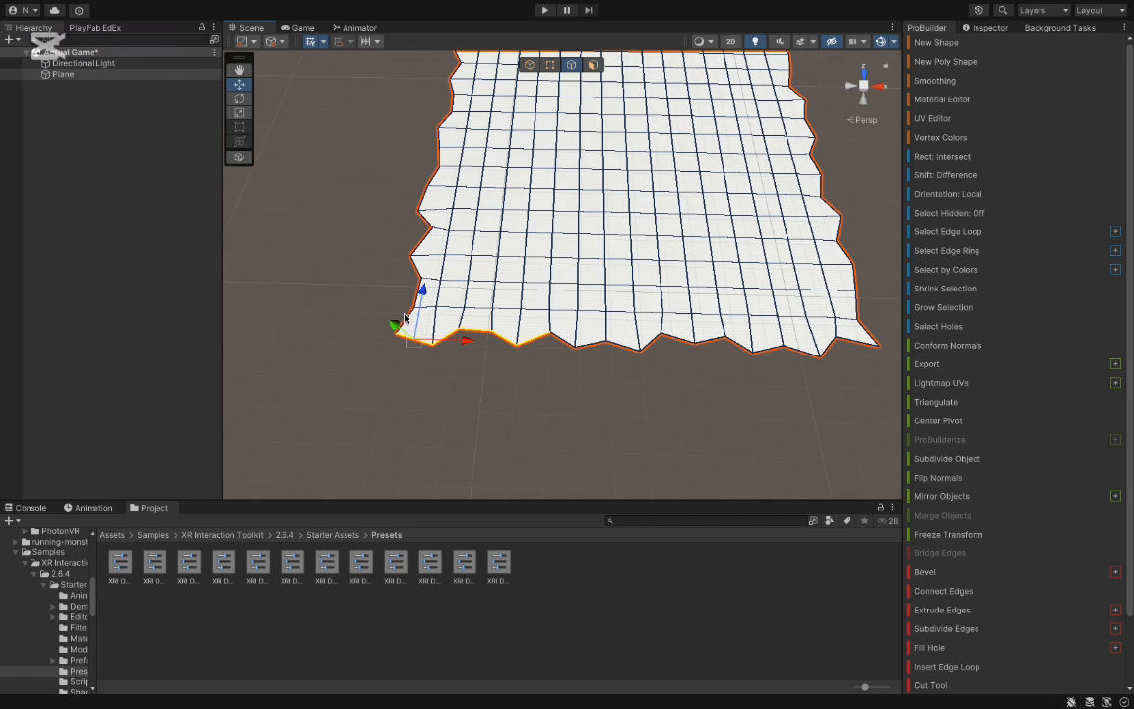
Extend the edge selection around the front corner and along the adjoining side of the border.
left_click(402, 310, "shift")
left_click(410, 285, "shift")
left_click(415, 262, "shift")
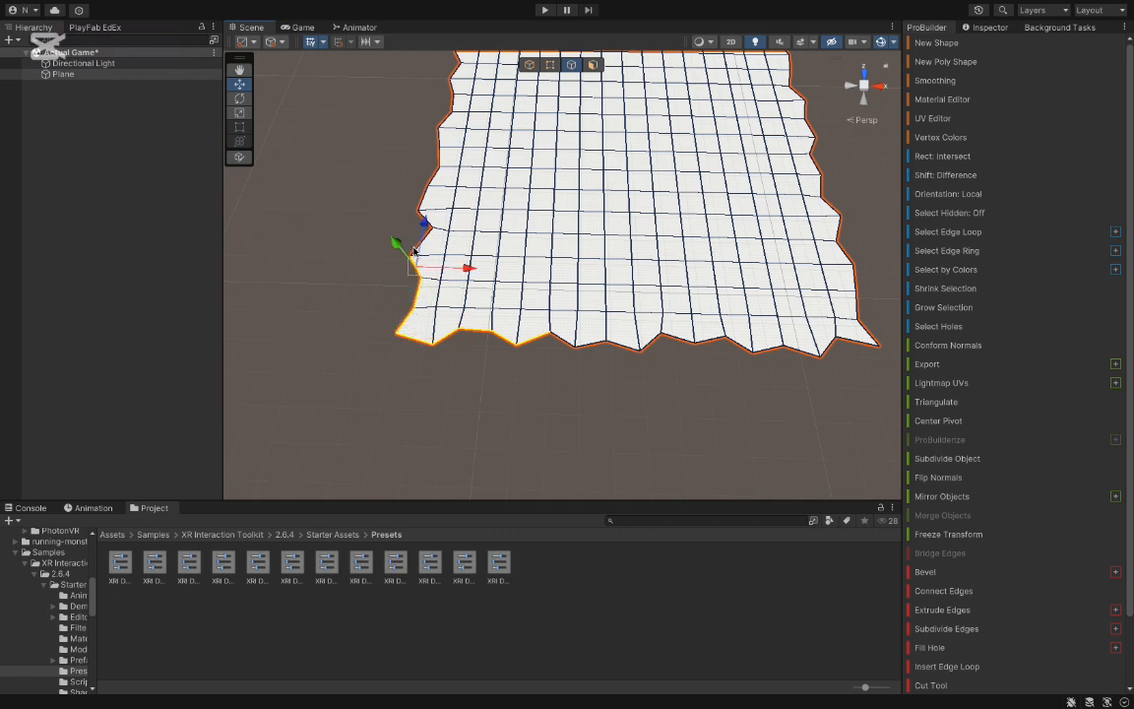
left_click(417, 239, "shift")
left_click(418, 216, "shift")
left_click(422, 199, "shift")
left_click(431, 179, "shift")
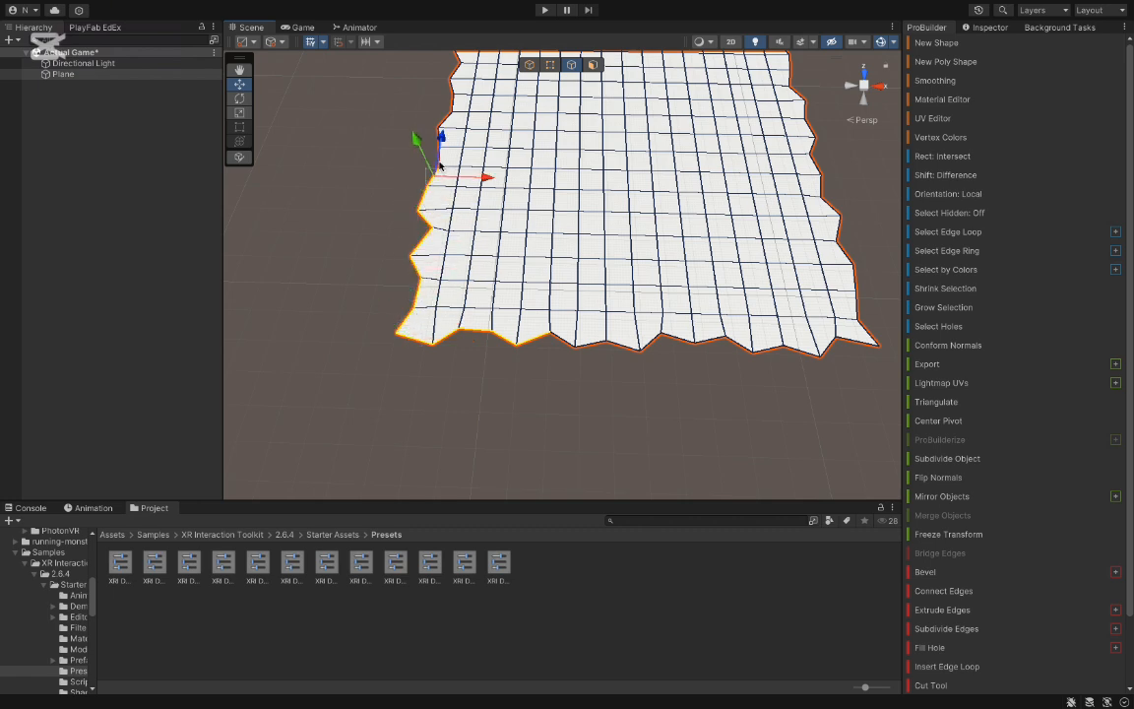
left_click(437, 157, "shift")
left_click(452, 96, "shift")
right_click_drag(453, 102, 449, 135)
Add the border edges along the next side of the plane to the edge selection.
left_click(759, 181, "shift")
right_click_drag(758, 181, 664, 332)
left_click(642, 333, "shift")
left_click(682, 318, "shift")
left_click(723, 305, "shift")
left_click(768, 288, "shift")
left_click(772, 288, "shift")
Continue adding border edges to the selection up to the next corner of the plane.
right_click_drag(772, 287, 815, 202)
left_click(809, 207, "shift")
left_click(787, 176, "shift")
left_click(773, 163, "shift")
left_click(756, 131, "shift")
left_click(746, 109, "shift")
left_click(726, 87, "shift")
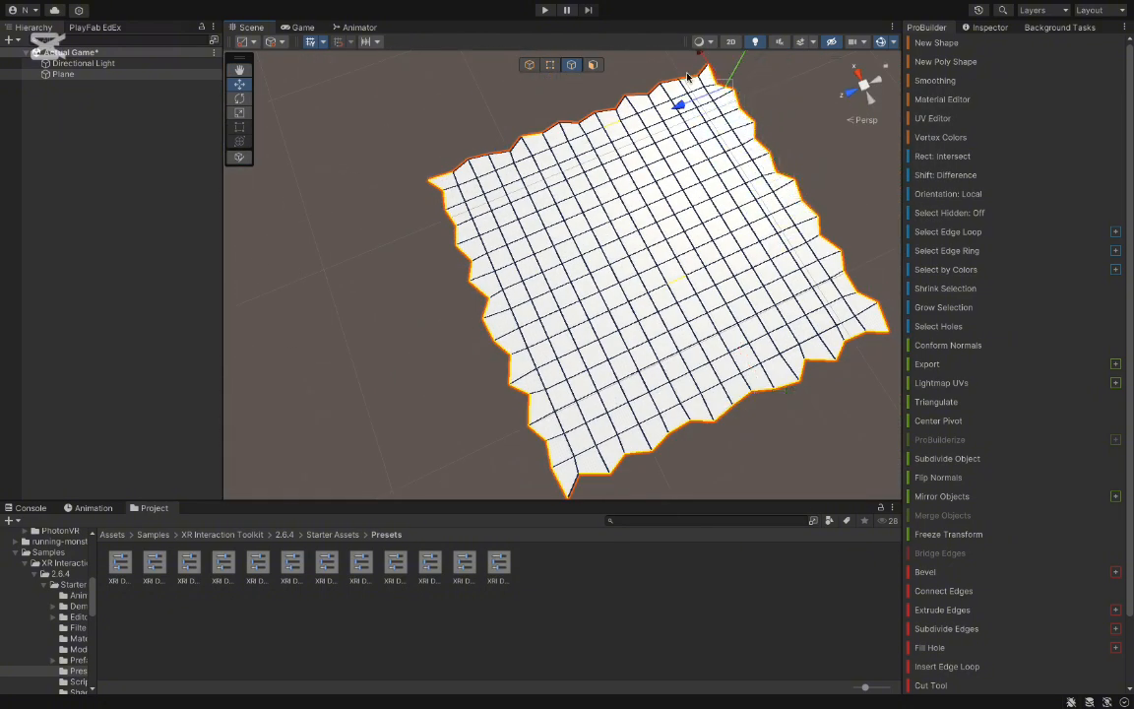
Add the first edges of the last unselected side, and deselect the inner edge picked by mistake.
left_click(712, 73, "shift")
right_click_drag(712, 74, 774, 17)
left_click(827, 124, "shift")
left_click(663, 202, "shift")
left_click(616, 236, "shift")
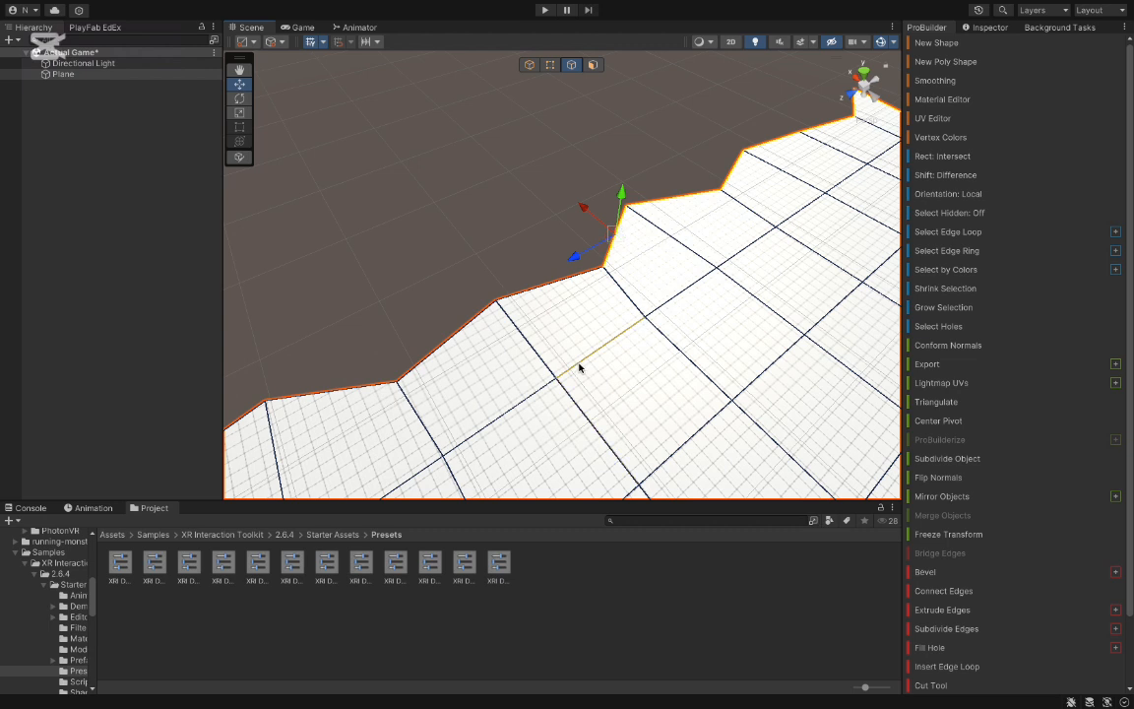
left_click(579, 370, "shift")
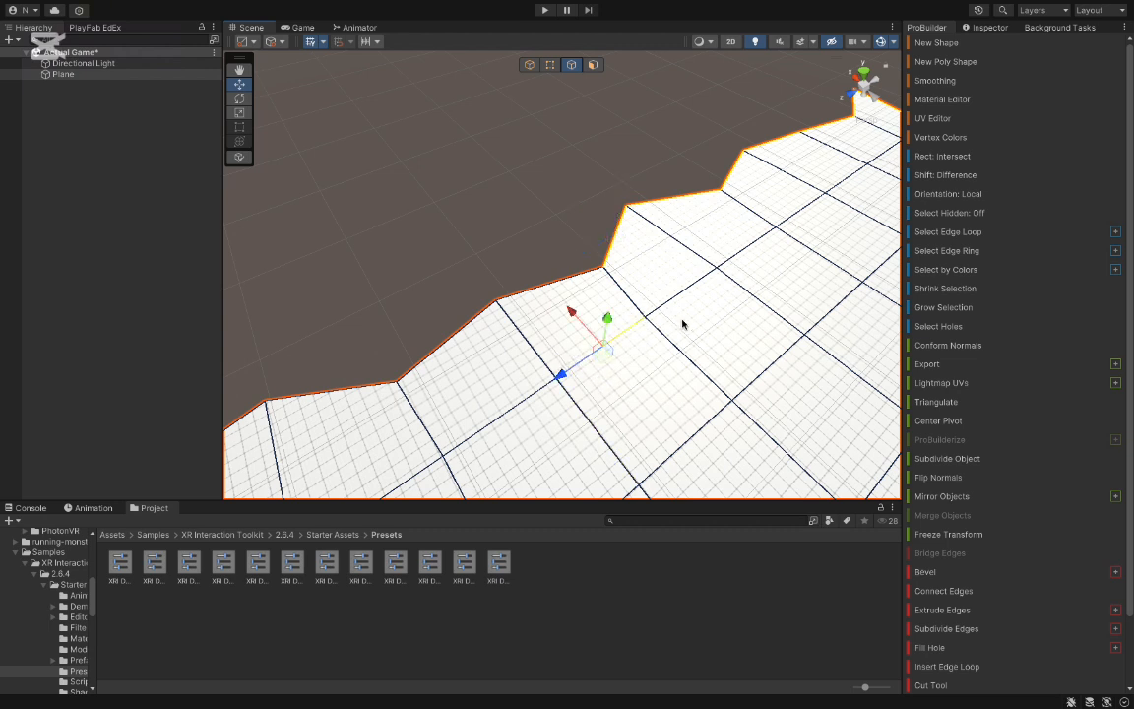
left_click(620, 336, "shift")
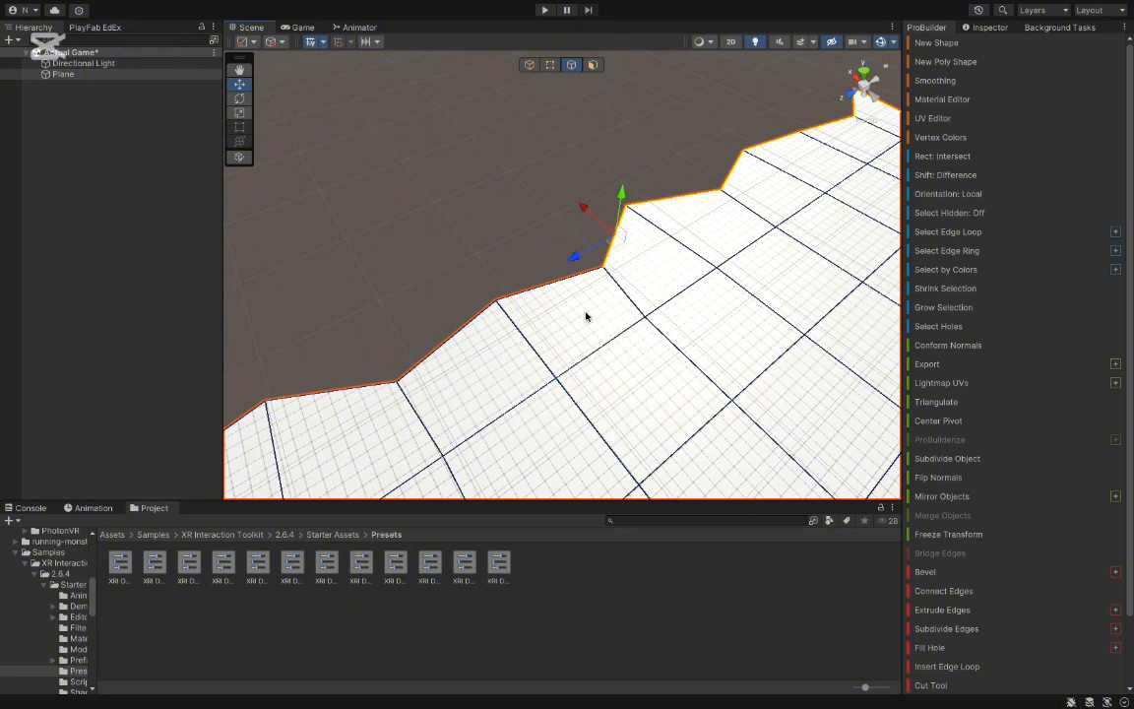
Add the remaining jagged edges of the last side to complete the border edge selection.
left_click(366, 369)
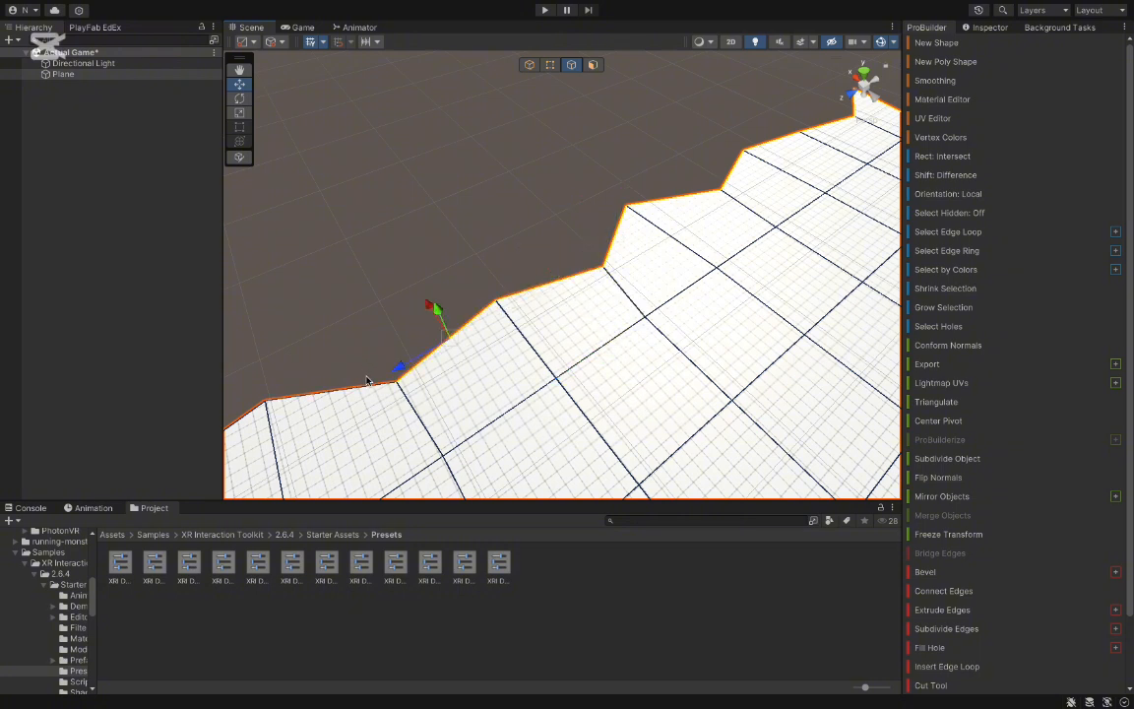
left_click(368, 382, "shift")
right_click_drag(426, 382, 352, 318)
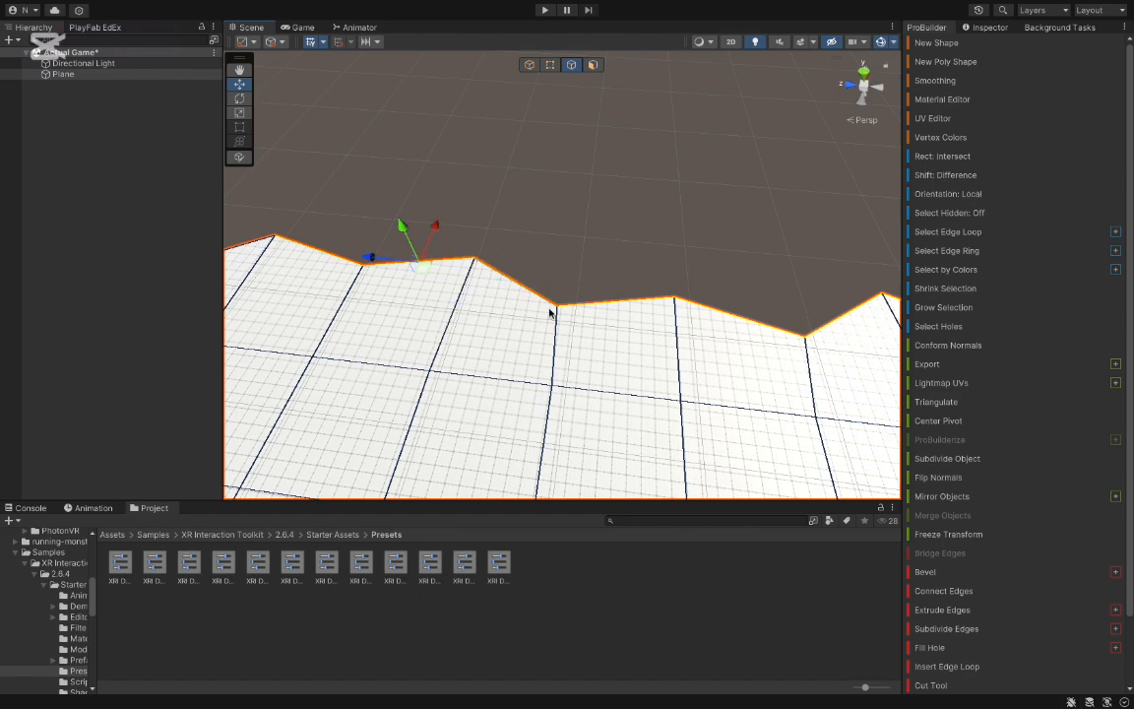
right_click_drag(551, 310, 498, 242)
left_click(475, 202, "shift")
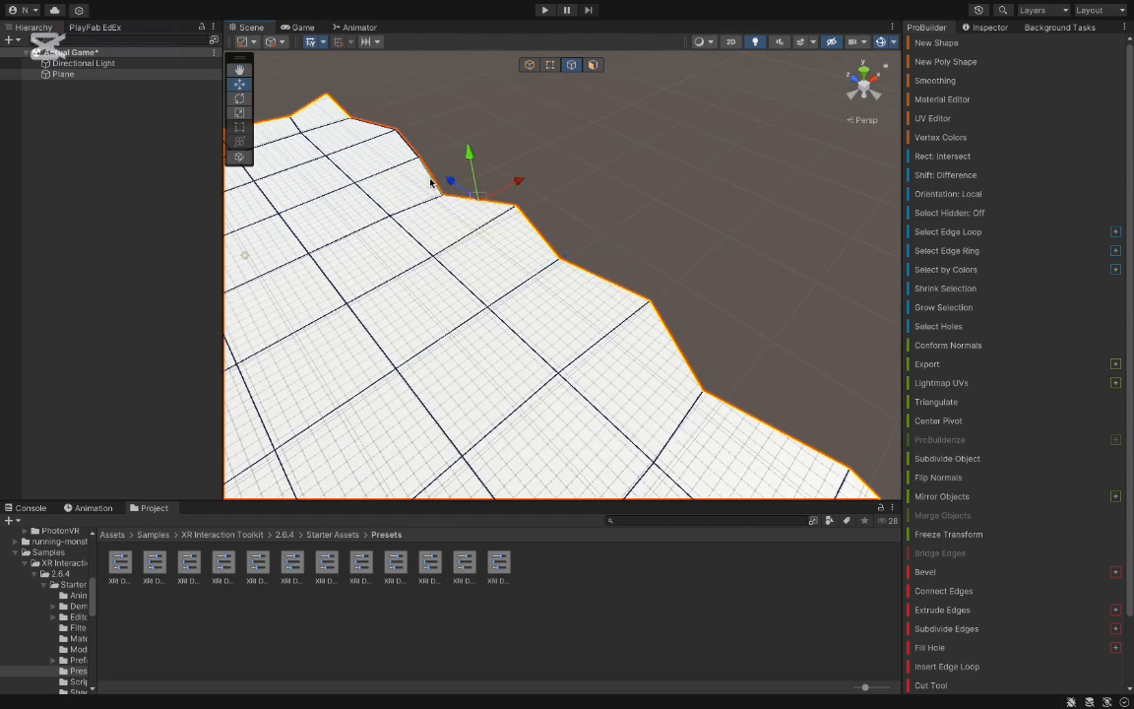
left_click(430, 179, "shift")
left_click(404, 143, "shift")
left_click(365, 121, "shift")
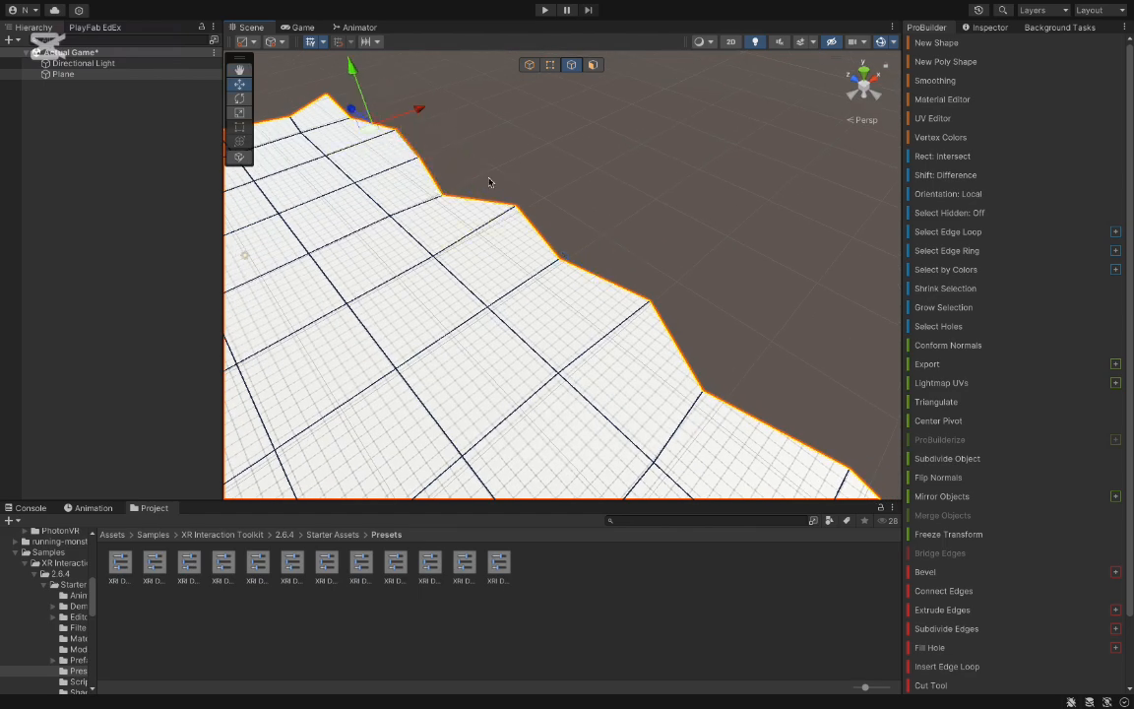
Review the whole plane and reselect it with its border edges selected.
right_click_drag(489, 182, 138, 272)
key("s")
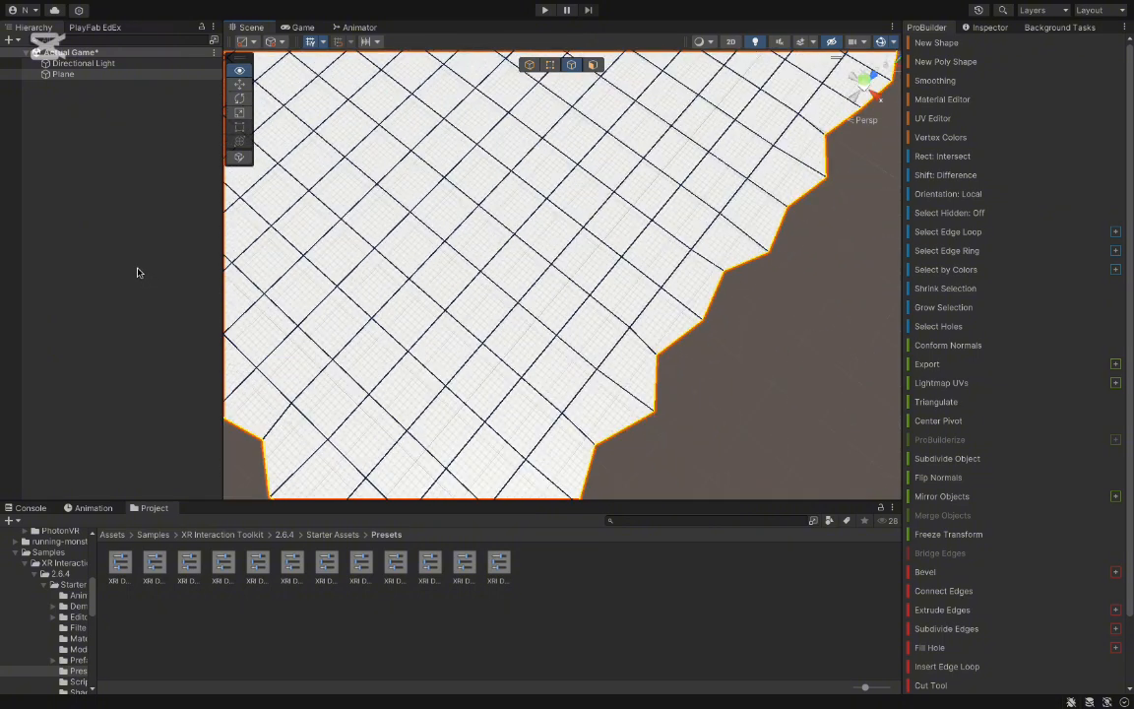
right_click(148, 272)
right_click(110, 258)
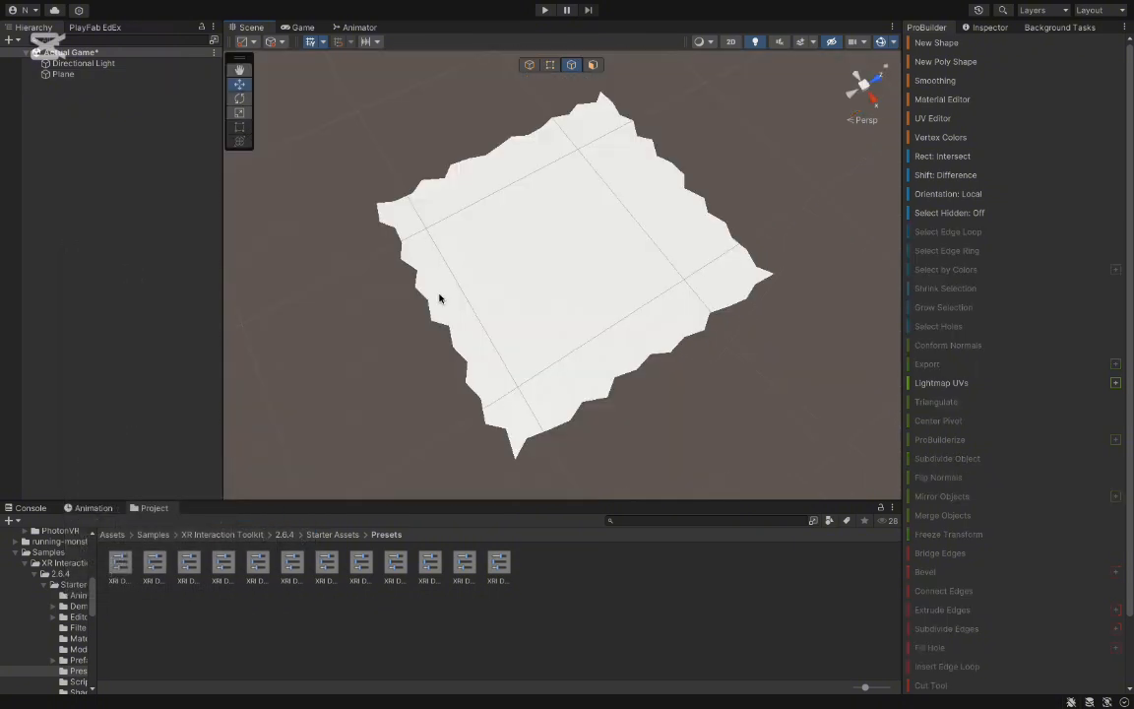
right_click_drag(439, 297, 470, 293)
left_click(520, 334)
key("w")
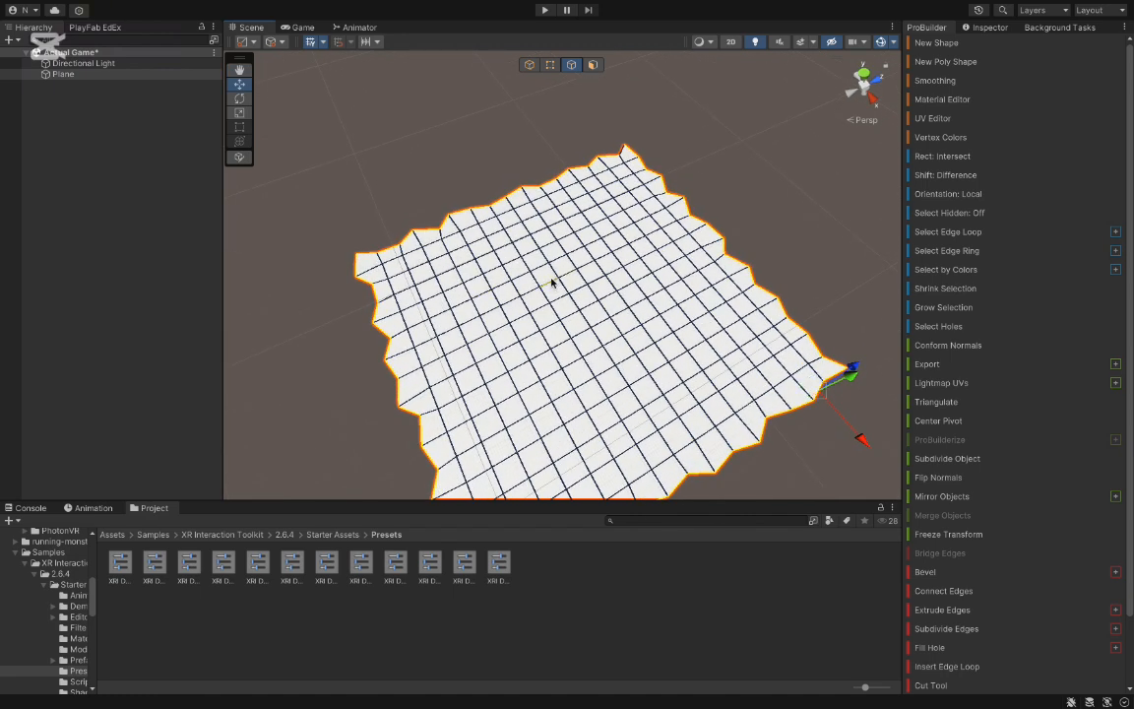
Undo the accidental pick of an inner edge and add the missing edge at the far corner to the border selection.
key("z")
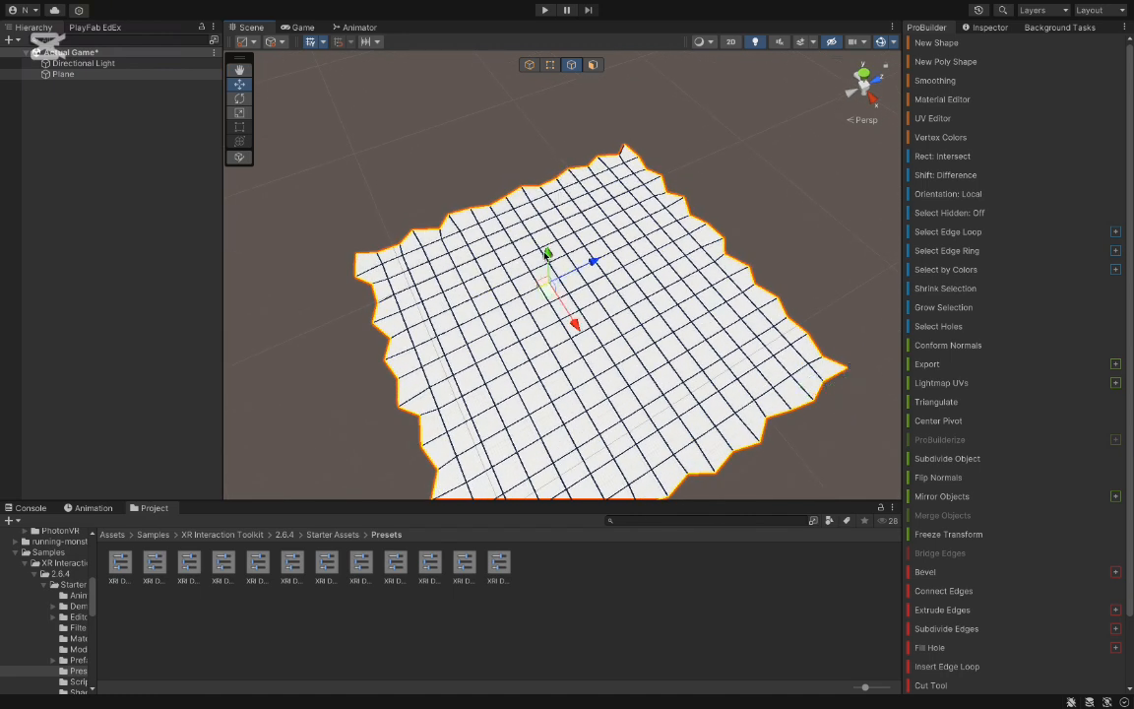
key("z")
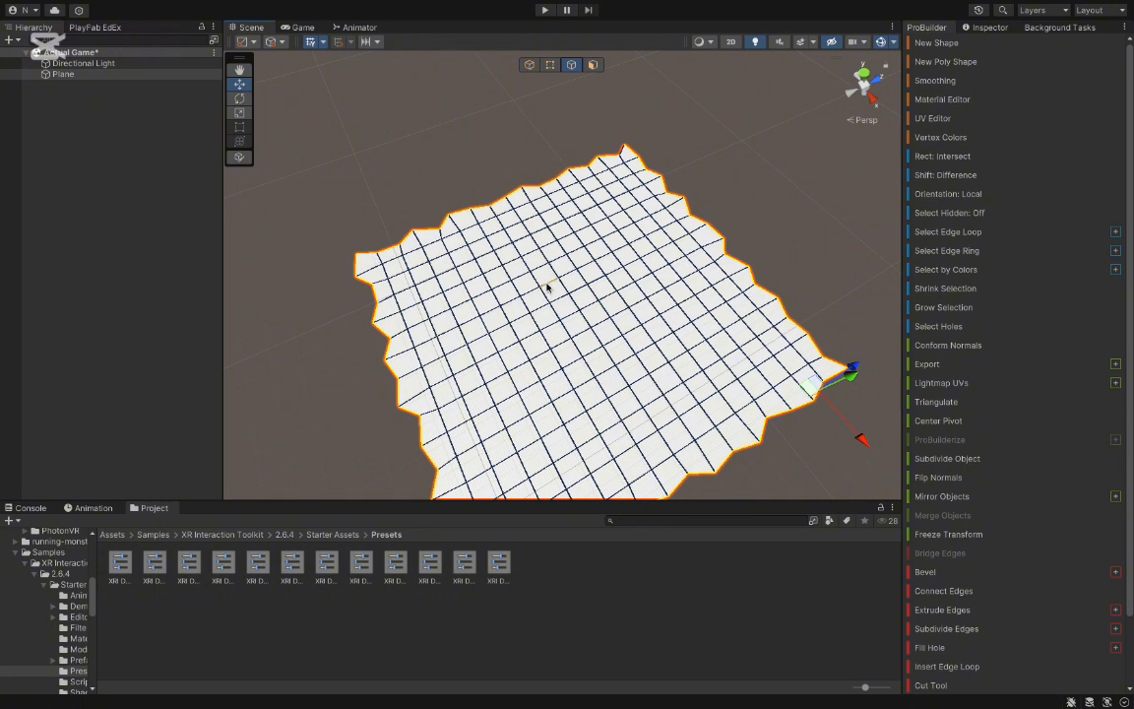
left_click(625, 151)
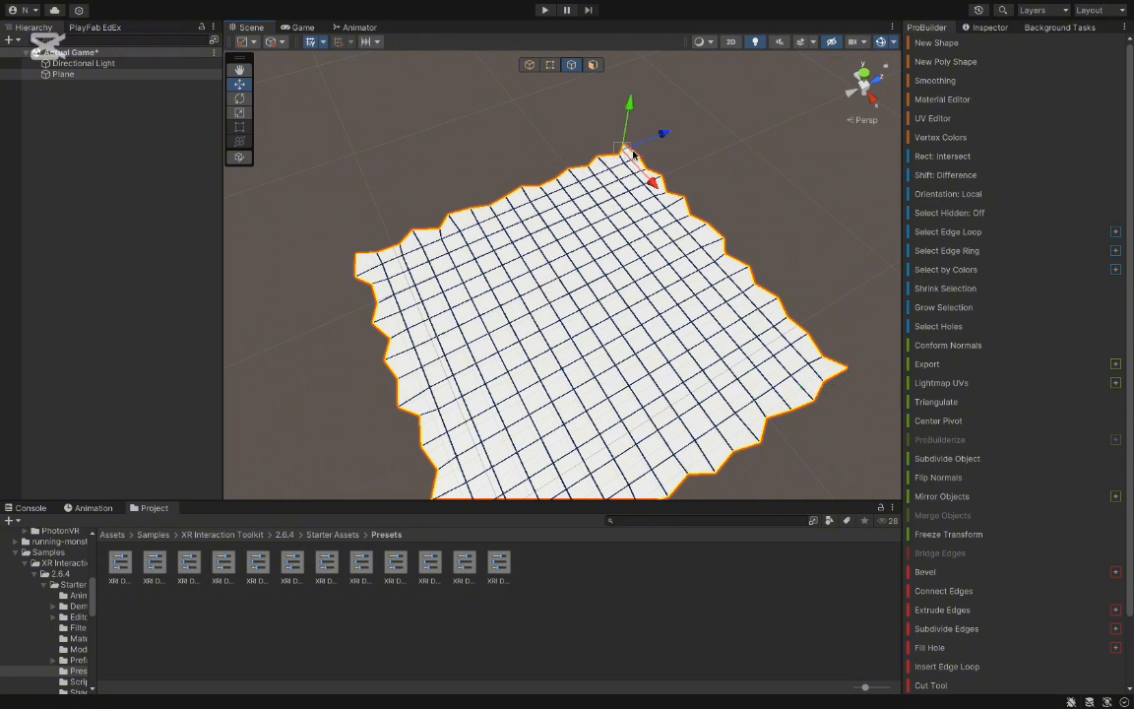
Switch the handle orientation to Global and extrude the plane's border edges straight up to form the first jagged wall.
left_click_drag(633, 154, 636, 164)
right_click_drag(566, 231, 612, 218)
key("x")
key("x")
key("x")
key("x")
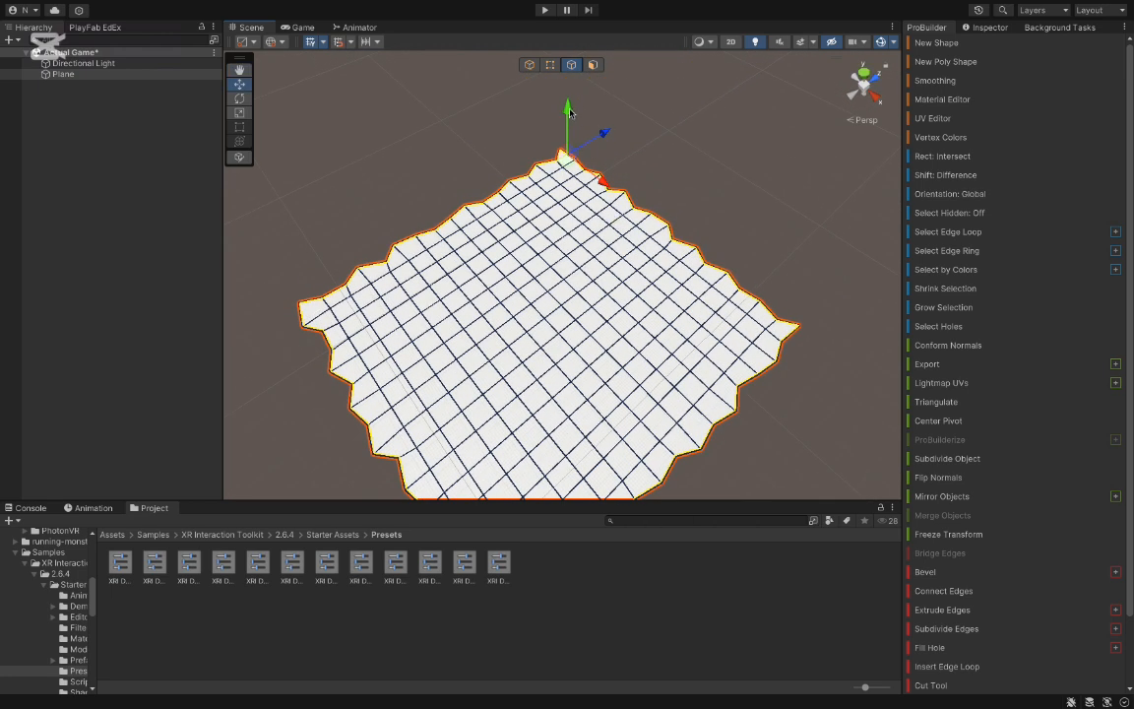
left_click_drag(569, 111, 545, 27, "shift")
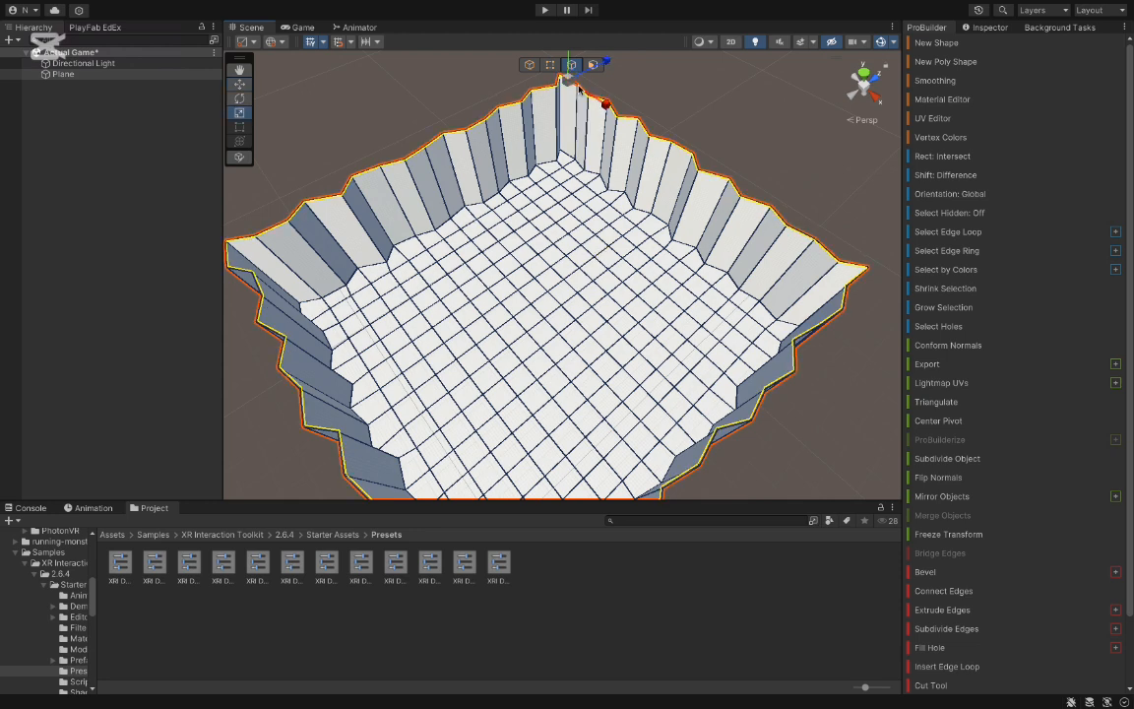
Set the handle to the centre pivot and extrude the wall's top edges outward by scaling them into a wide ledge.
left_click_drag(579, 90, 584, 86, "shift")
key("z")
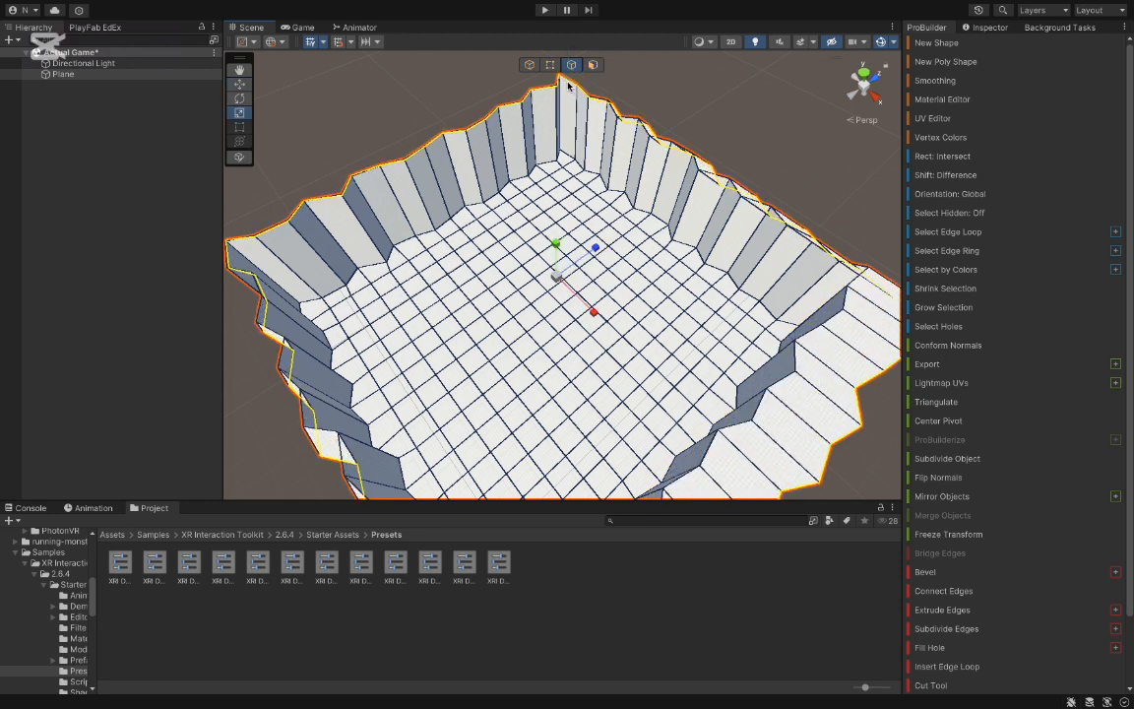
key("super+z")
left_click_drag(537, 258, 575, 251, "shift")
right_click_drag(575, 251, 599, 257)
key("s")
left_click_drag(555, 226, 572, 222)
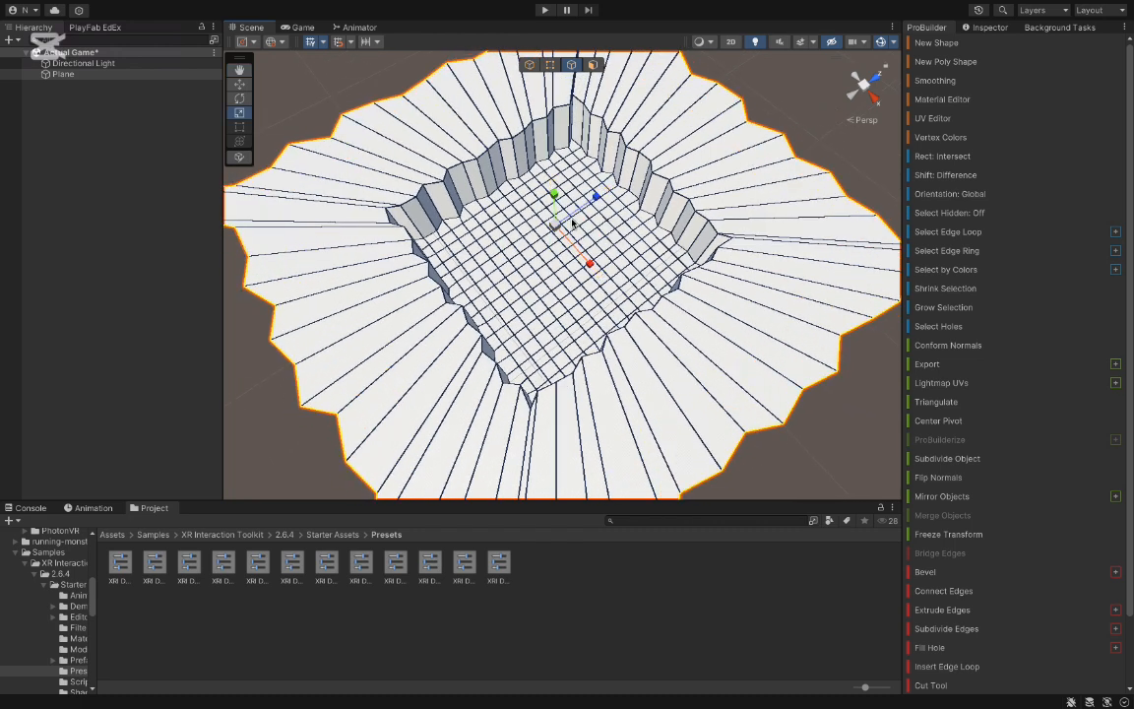
Raise the ledge's outer border edges with the Move tool to form a second, outer wall.
left_click(238, 72)
left_click(238, 85)
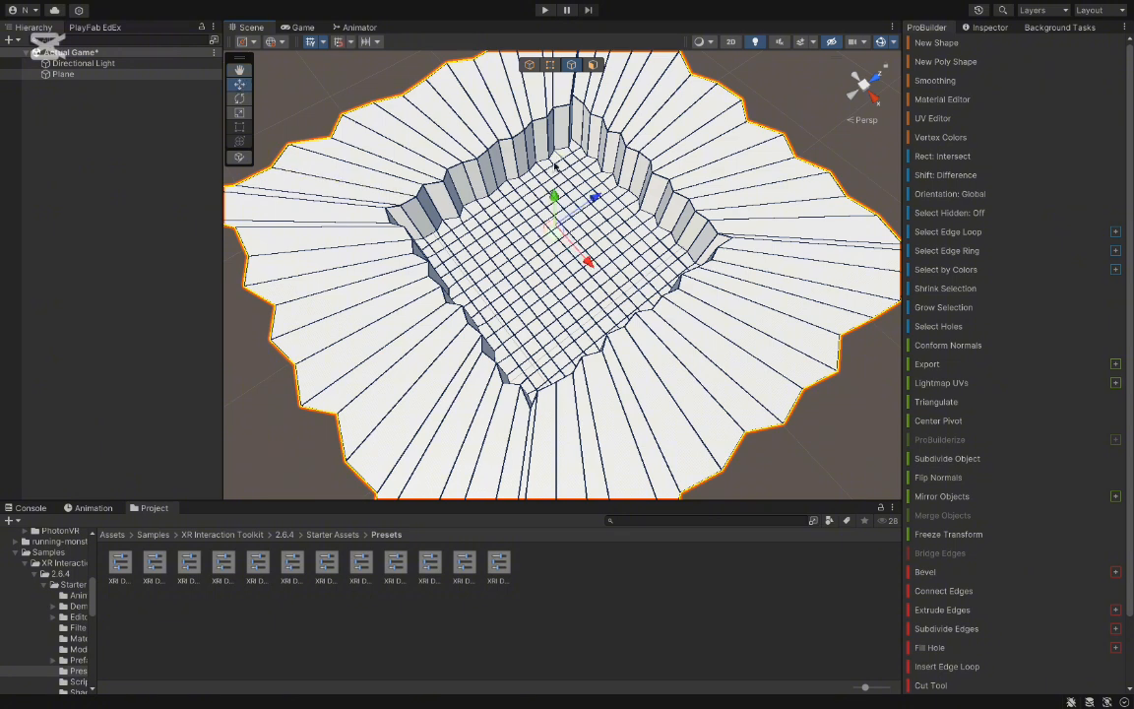
left_click_drag(555, 197, 566, 128)
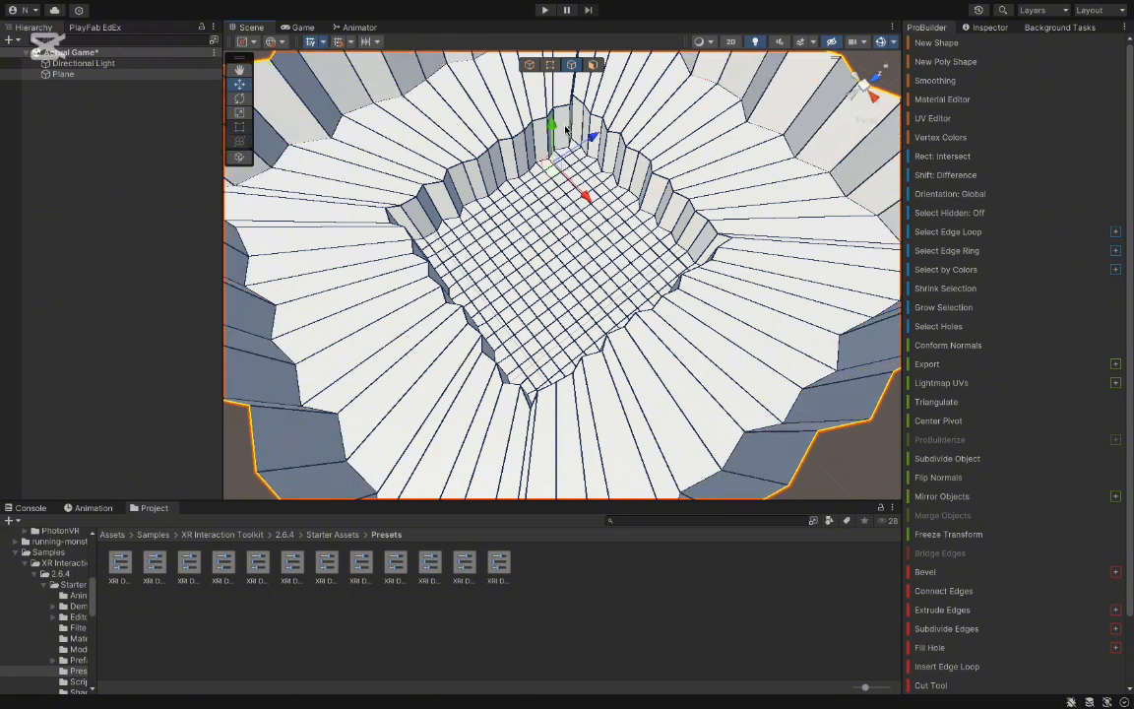
Extrude the outer wall's top edges inward by scaling, and raise the new rim slightly.
right_click_drag(575, 146, 599, 139)
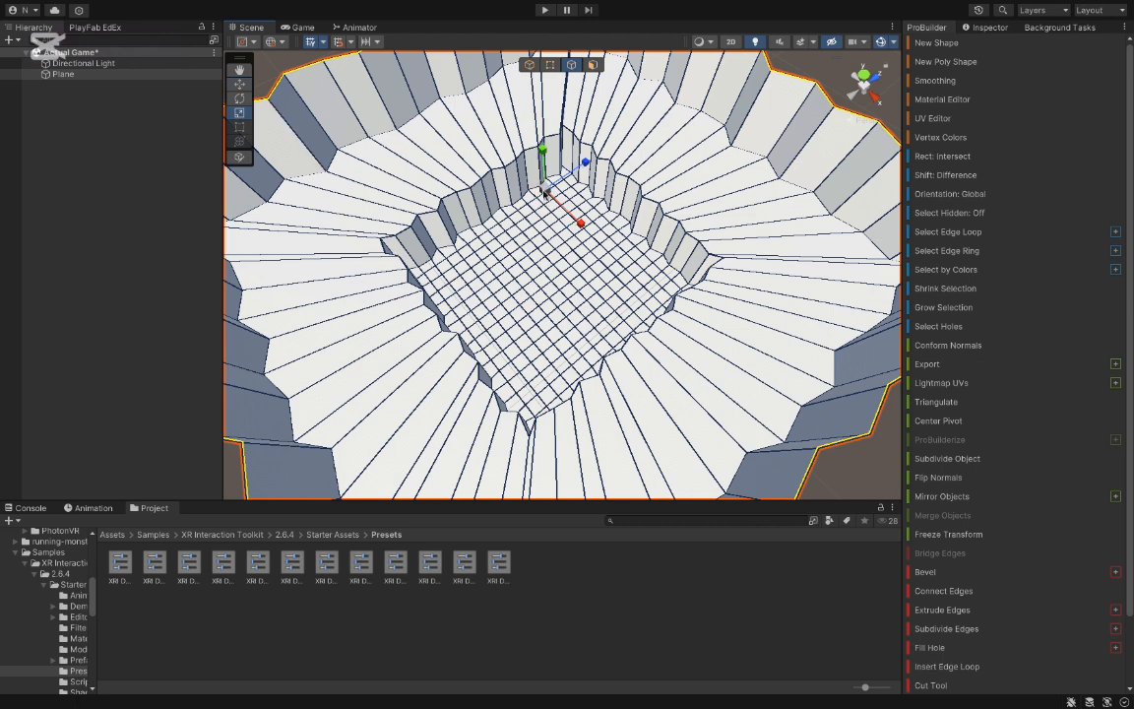
left_click_drag(544, 193, 535, 193, "shift")
right_click_drag(535, 193, 528, 193)
left_click(238, 85)
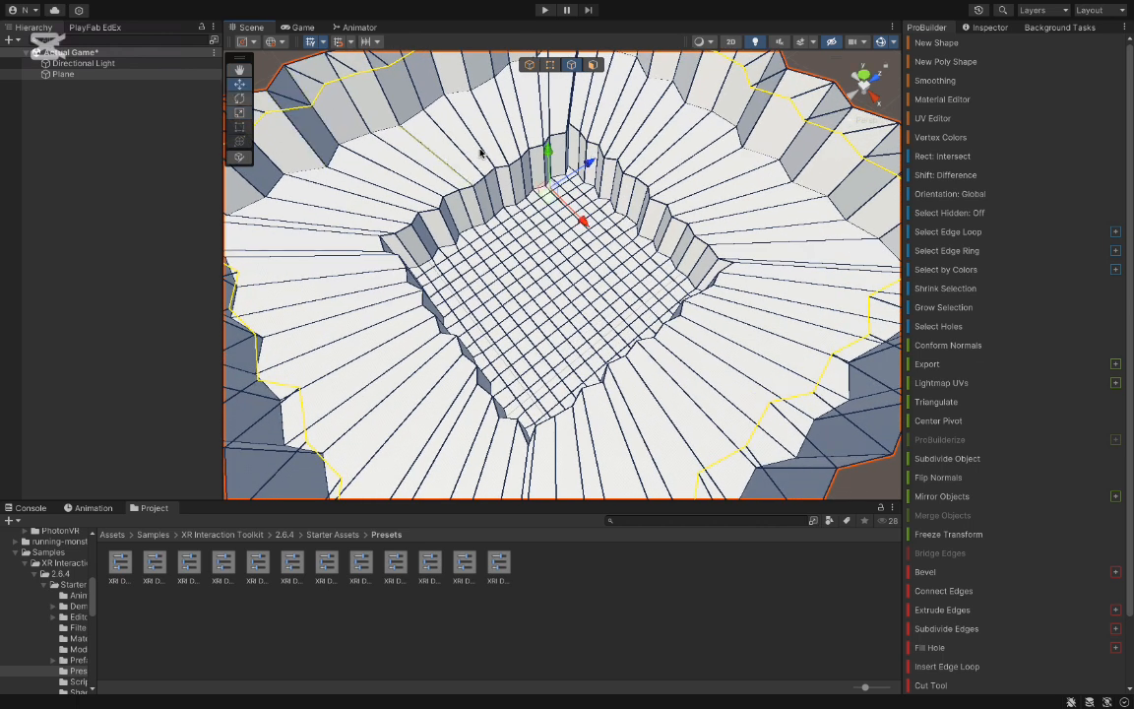
left_click_drag(547, 155, 546, 142)
key("w")
right_click_drag(546, 143, 548, 180)
Place the Gorilla Rig prefab from Assets/Resources/GorillaPrefabs on the map floor.
left_click(555, 669)
right_click_drag(633, 449, 650, 536)
left_click(112, 534)
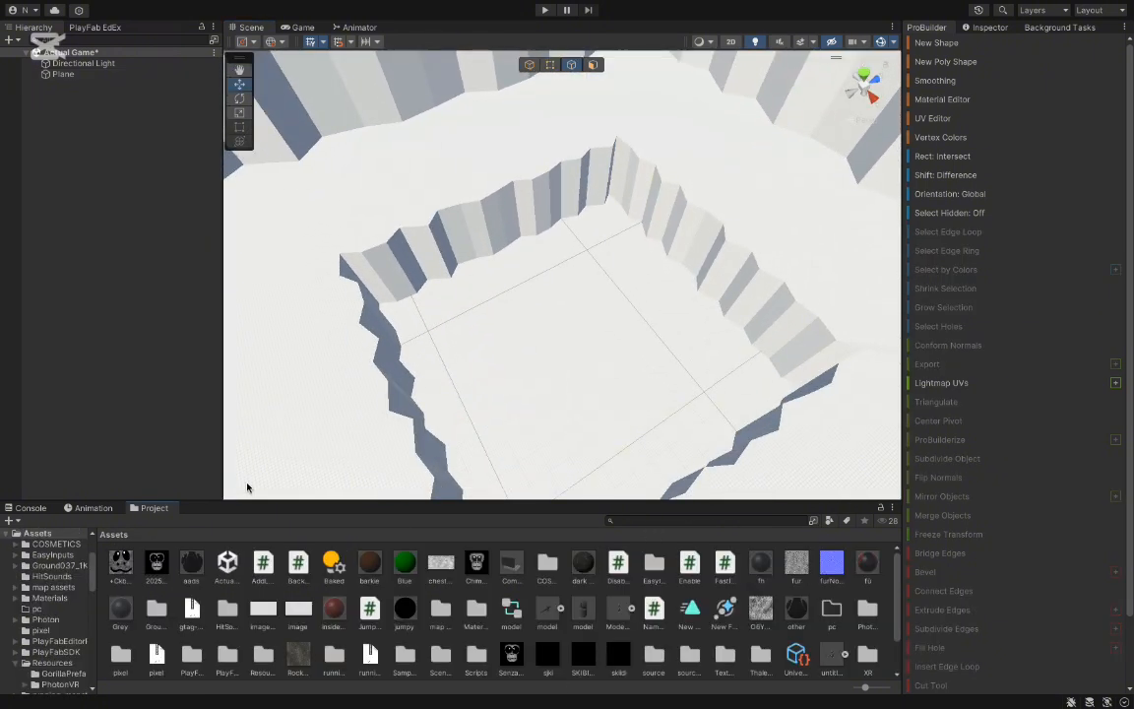
right_click_drag(472, 395, 433, 266)
scroll(705, 642, "down", 1)
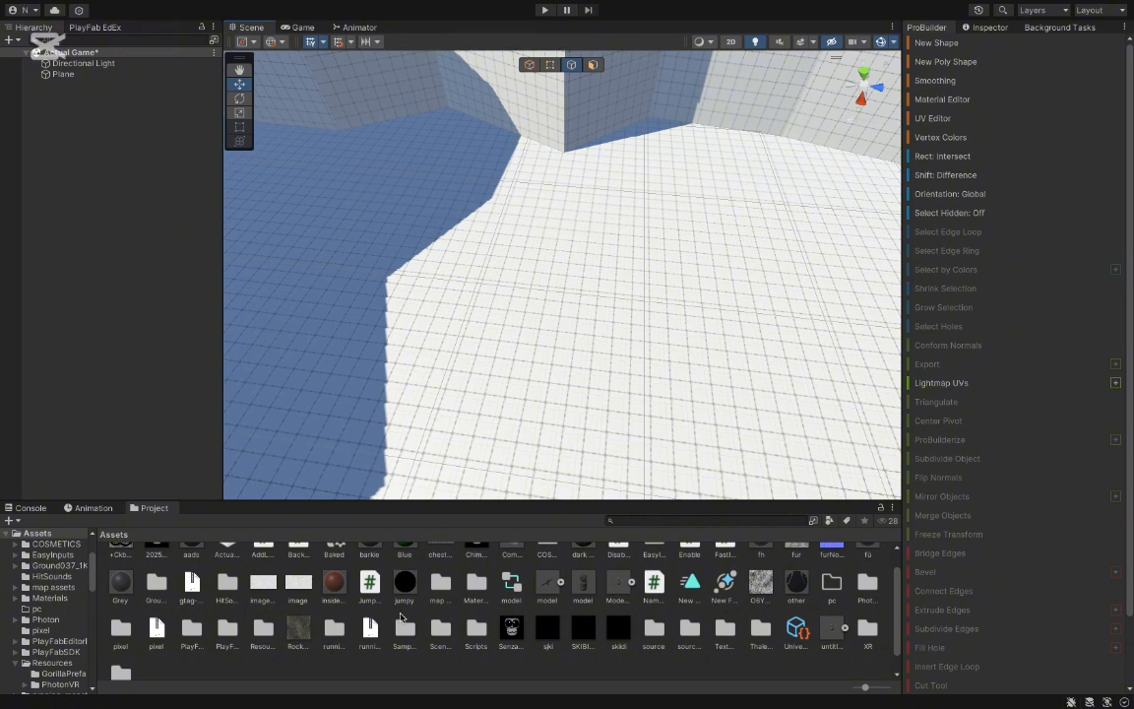
double_click(265, 635)
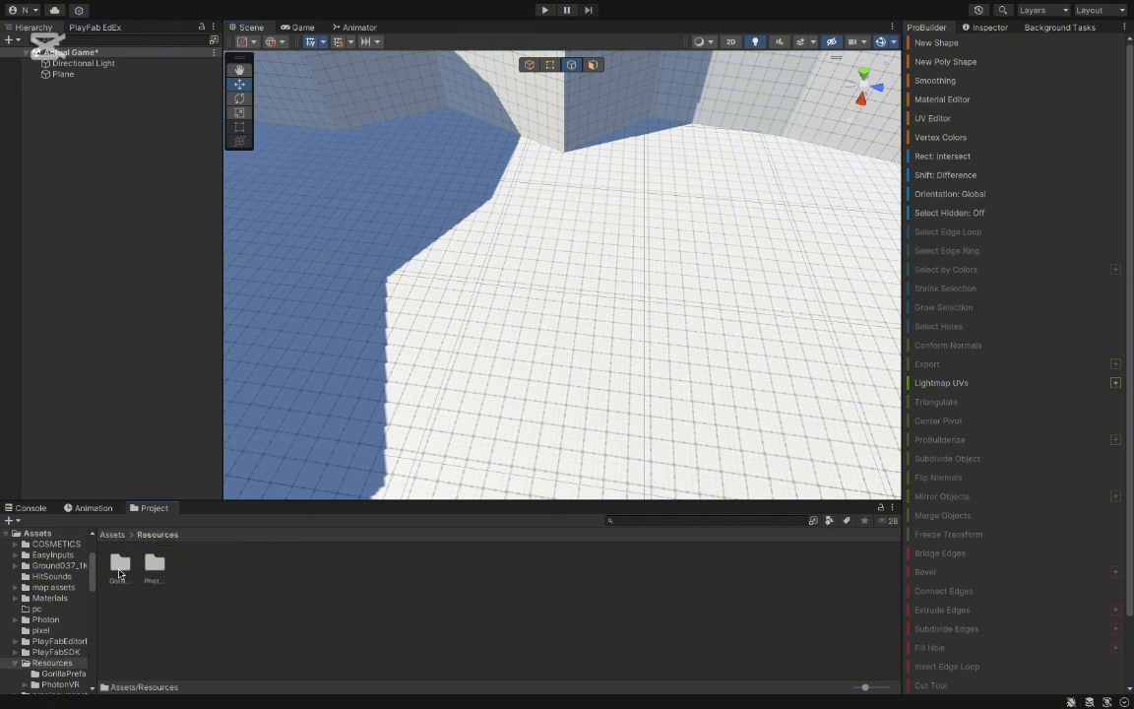
double_click(119, 565)
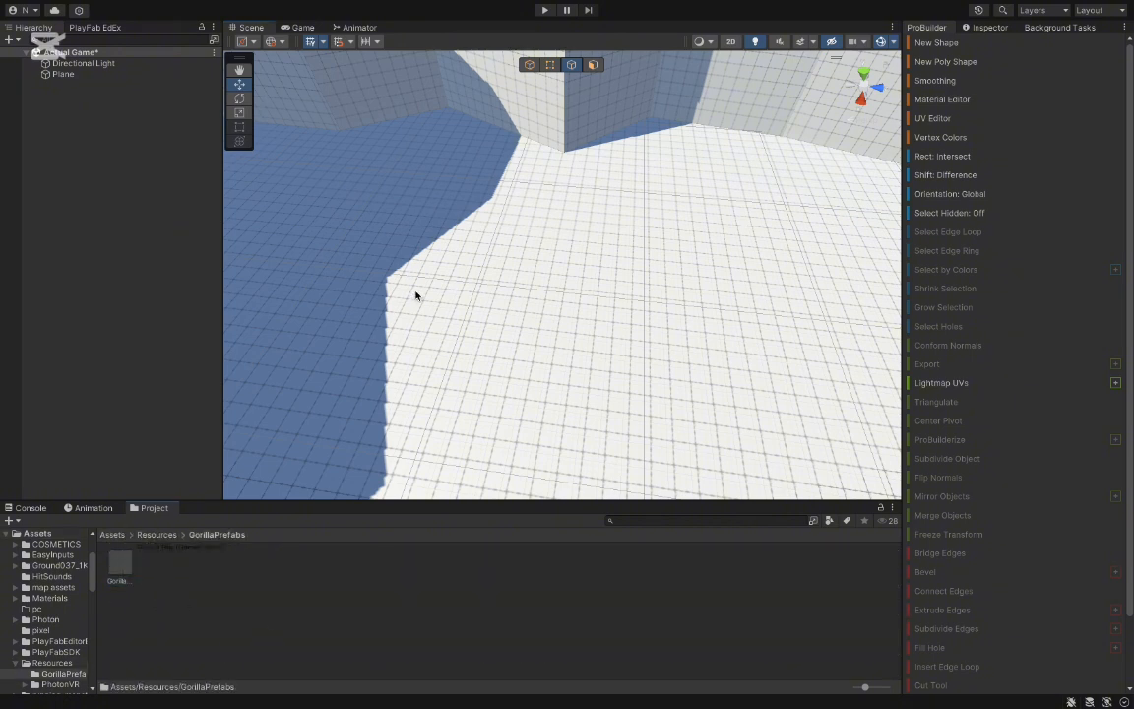
left_click_drag(416, 295, 443, 297)
key("f")
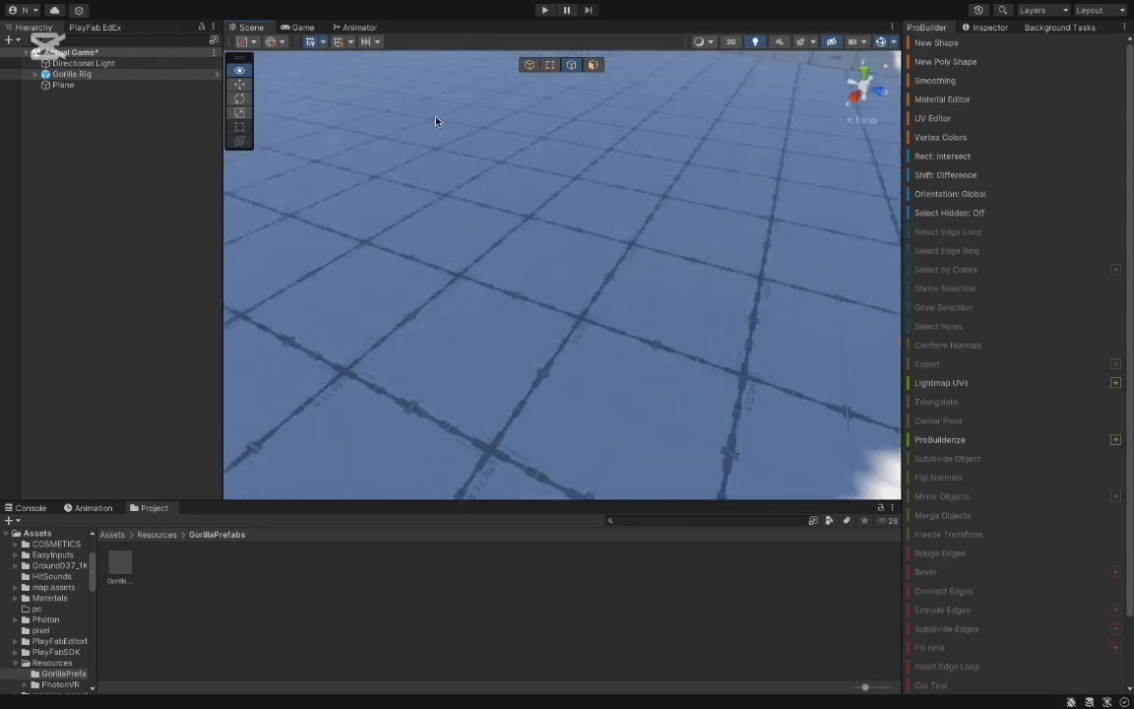
mouse_move(437, 121)
right_mouse_down()
mouse_move(456, 88)
mouse_move(552, 20)
mouse_move(517, 116)
mouse_move(537, 39)
mouse_move(546, 59)
mouse_move(269, 123)
right_mouse_up()
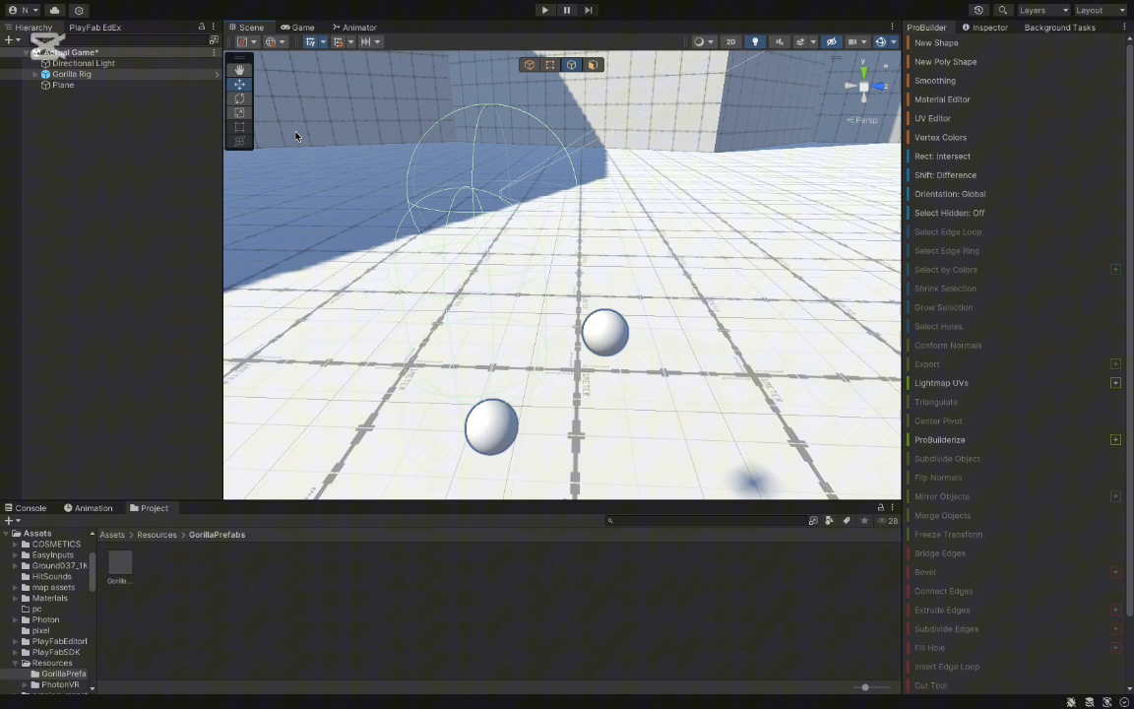
Expand the Gorilla Rig in the scene and unpack its prefab completely.
left_click(39, 74)
left_click(37, 75)
right_click(62, 77)
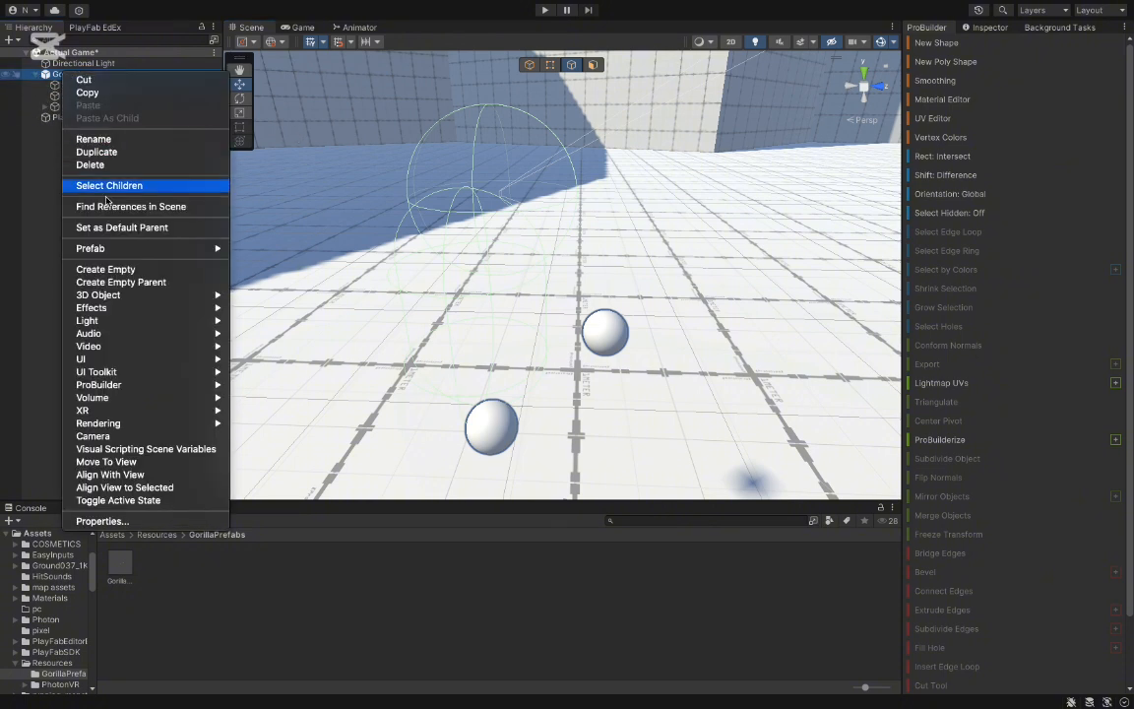
mouse_move(197, 295)
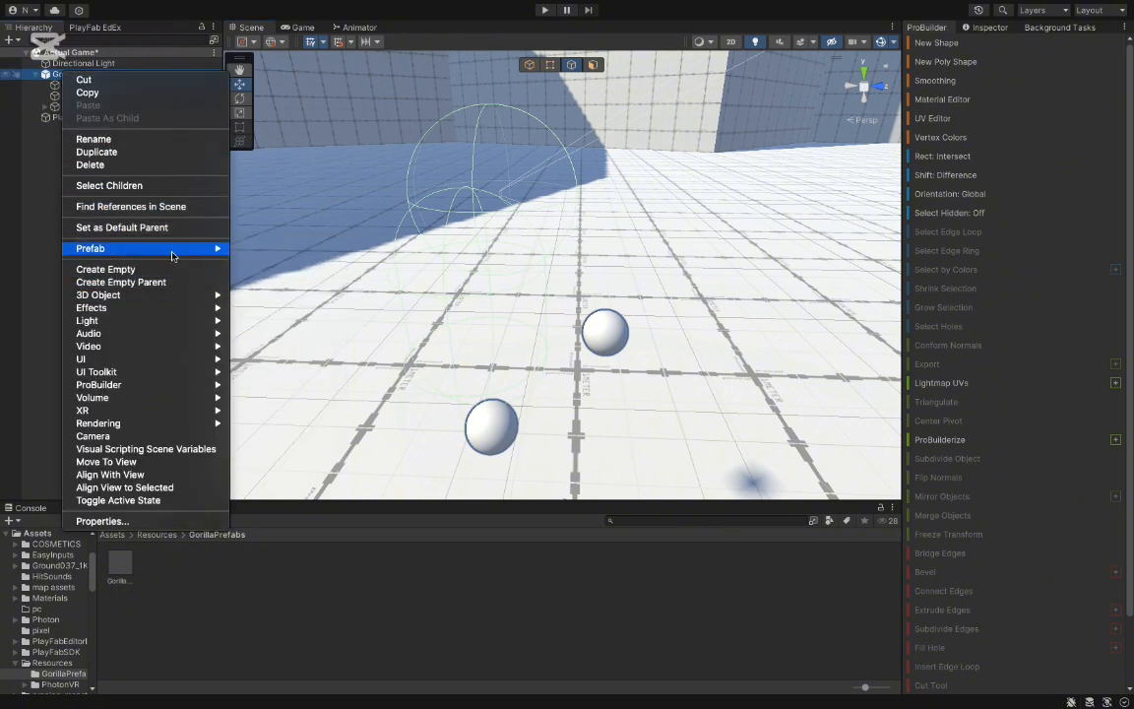
mouse_move(173, 248)
left_click(295, 311)
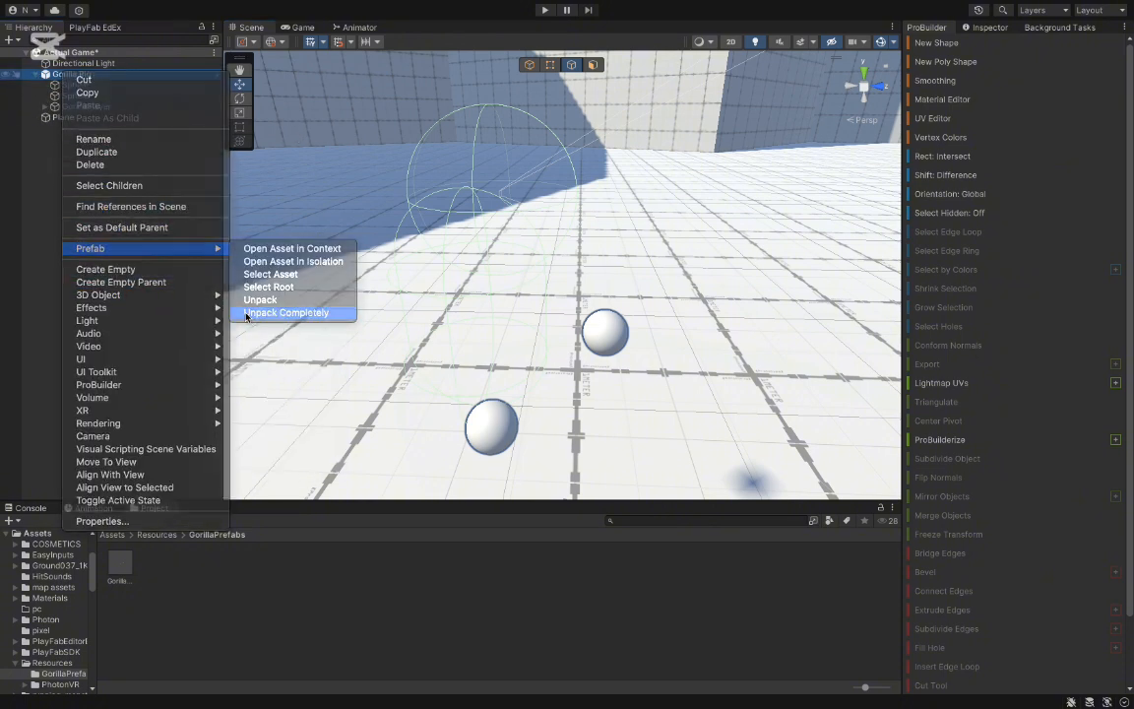
Replace the Gorilla Rig's deprecated XR Rig component with an XR Origin component.
left_click(989, 28)
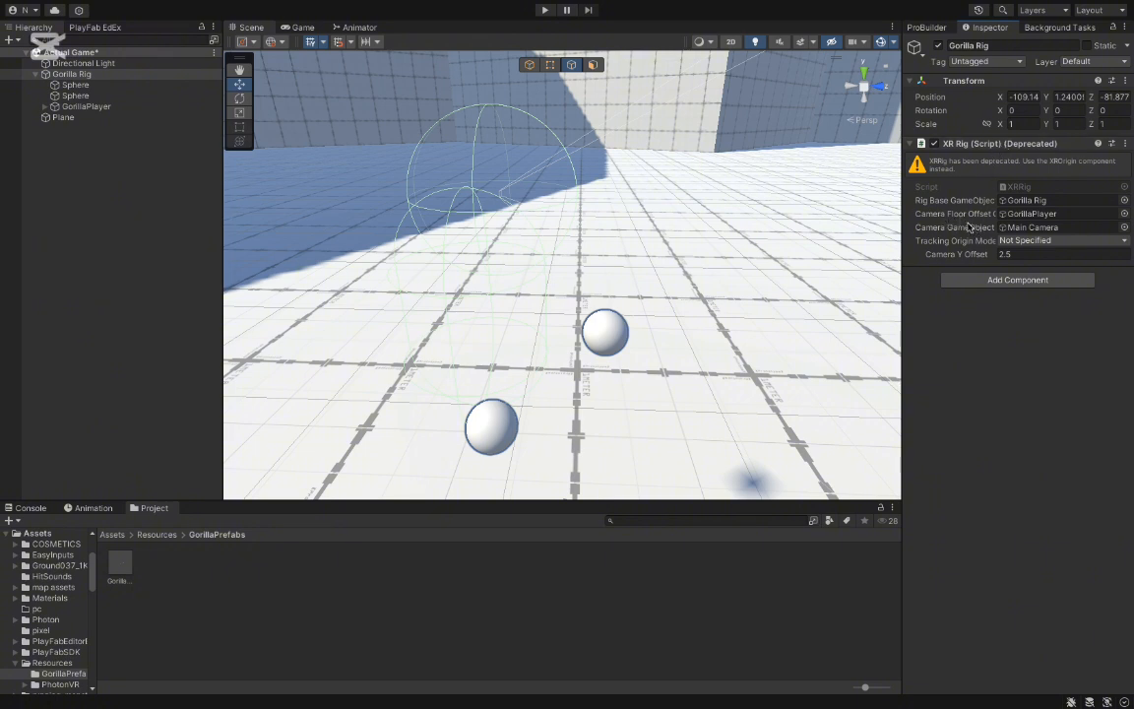
right_click(1017, 144)
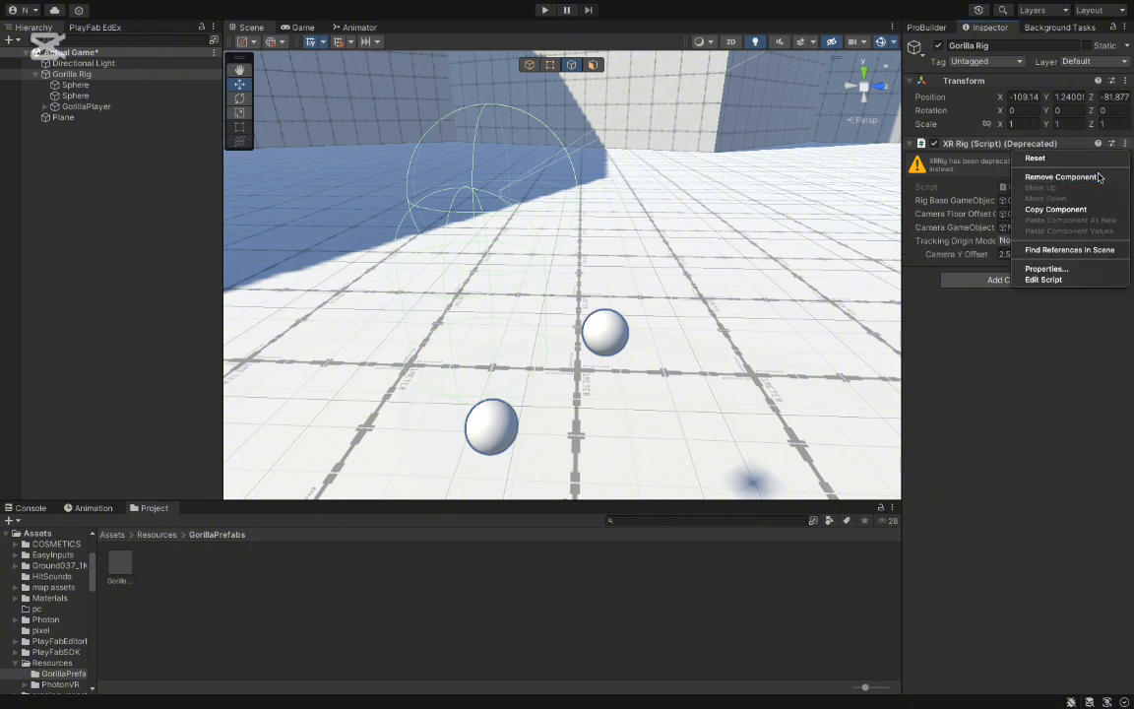
left_click(1062, 177)
left_click(1019, 150)
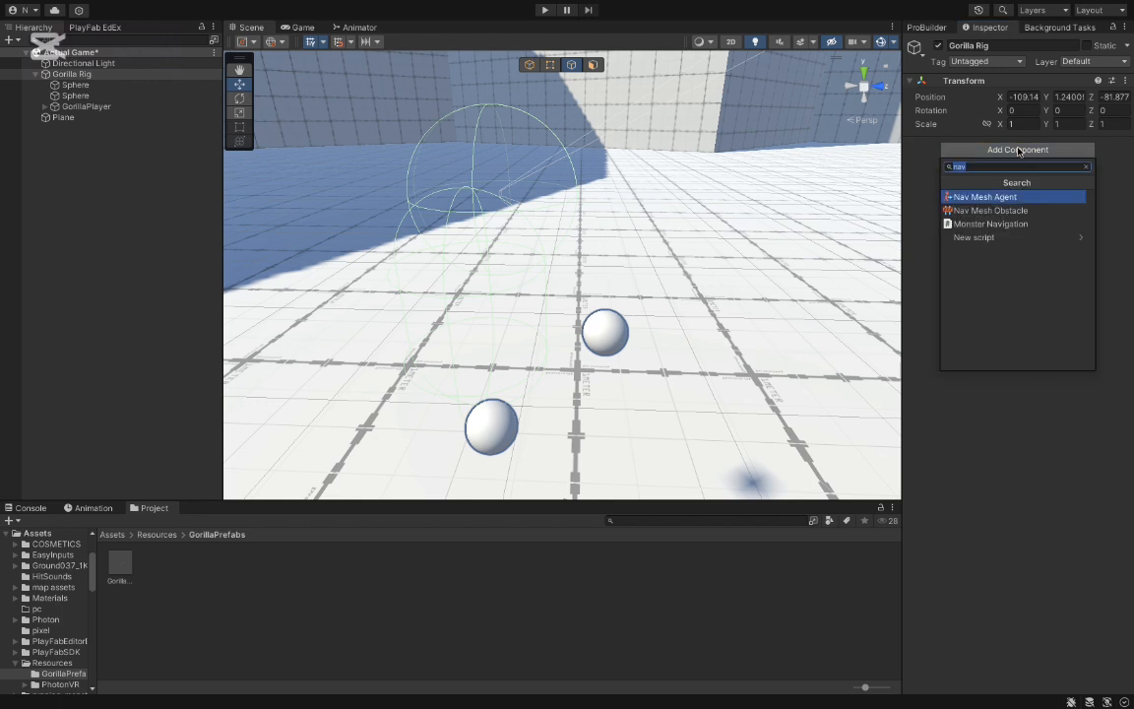
type("xr")
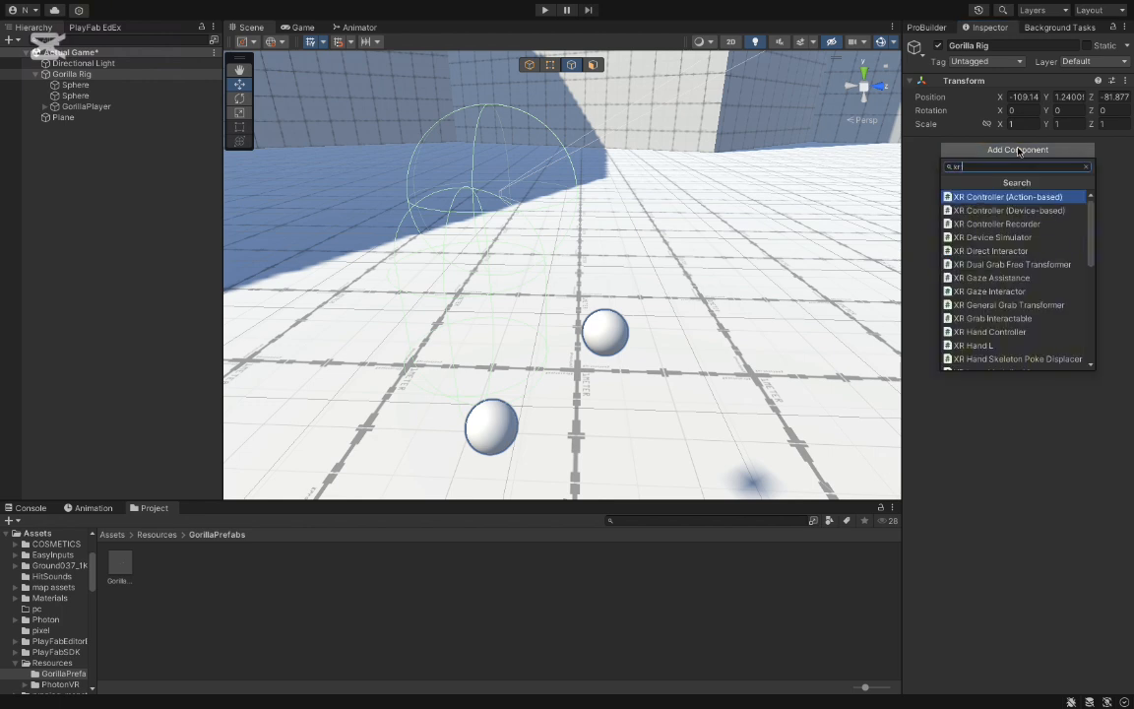
type(" ori")
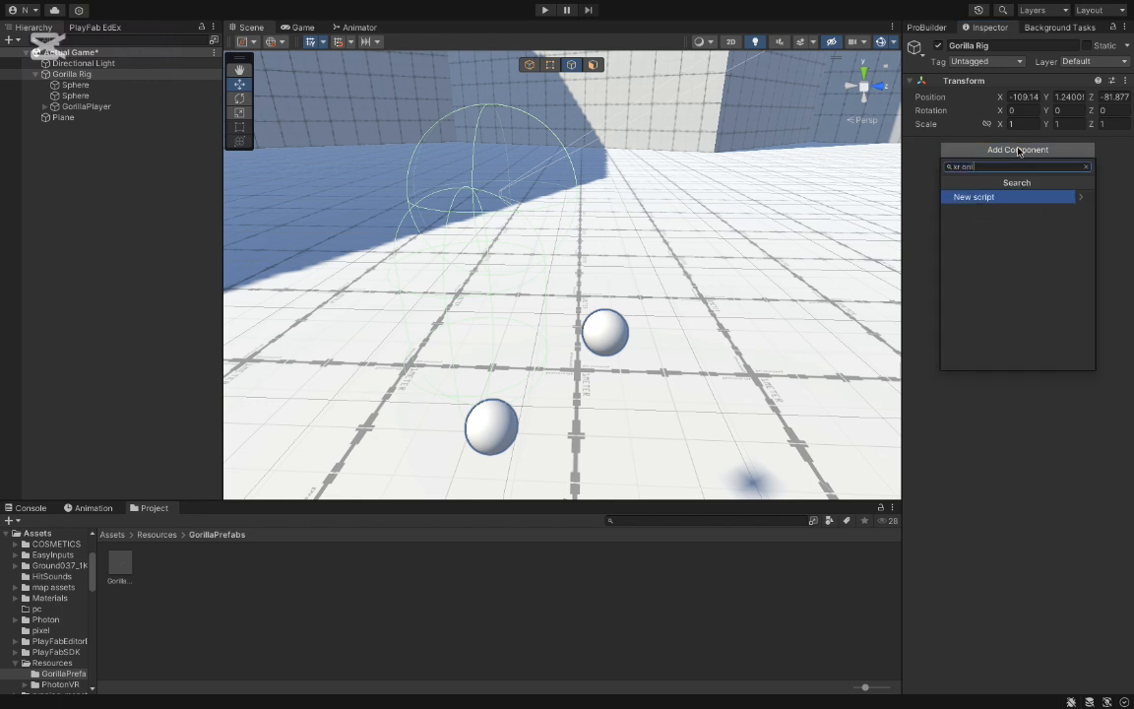
left_click(1009, 202)
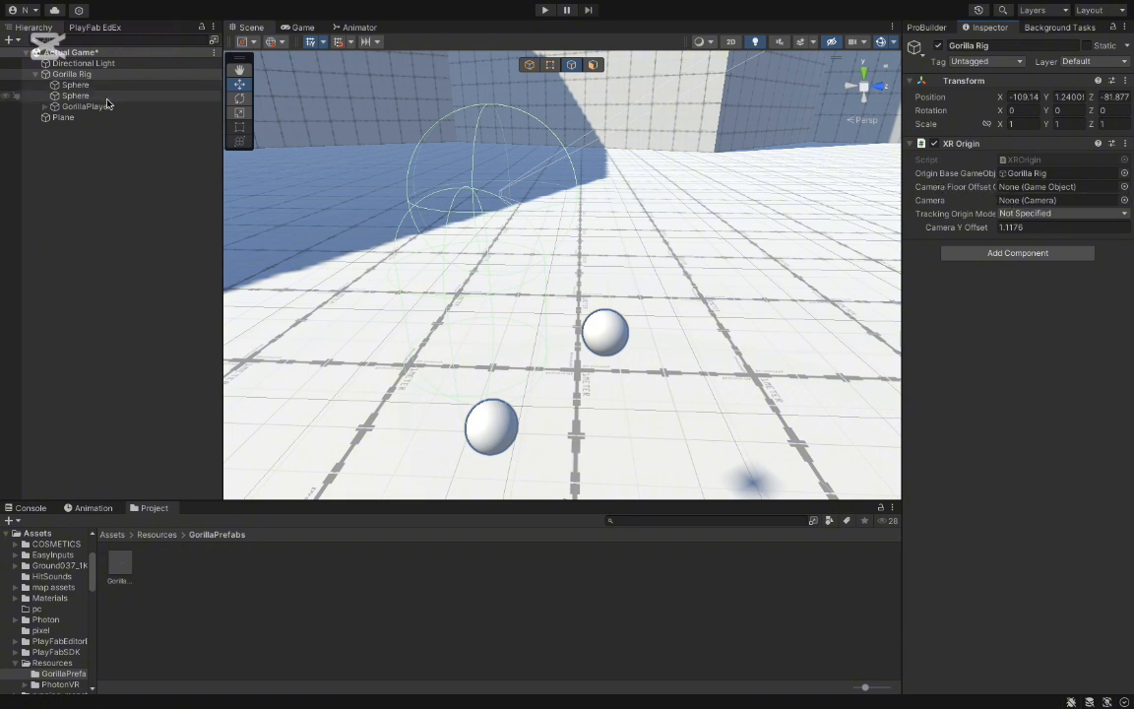
Set the XR Origin's floor offset object to GorillaPlayer, its camera to Main Camera and its tracking origin mode to Floor.
left_click_drag(108, 104, 1032, 188)
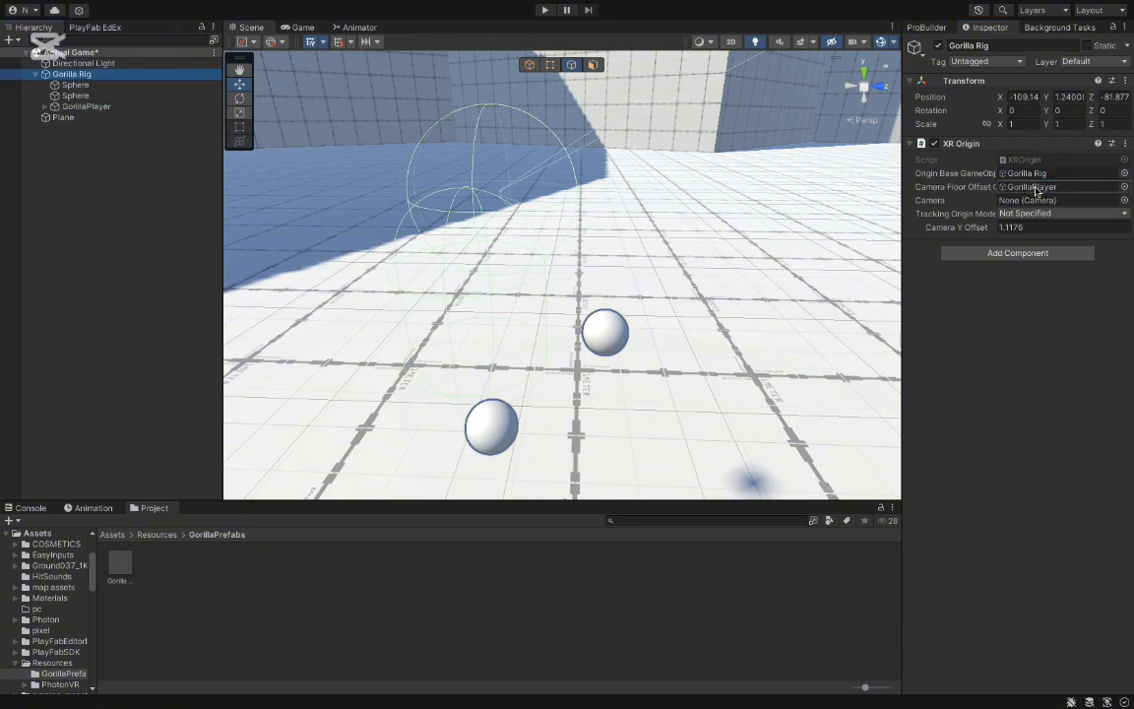
left_click(45, 106)
left_click_drag(86, 117, 1041, 204)
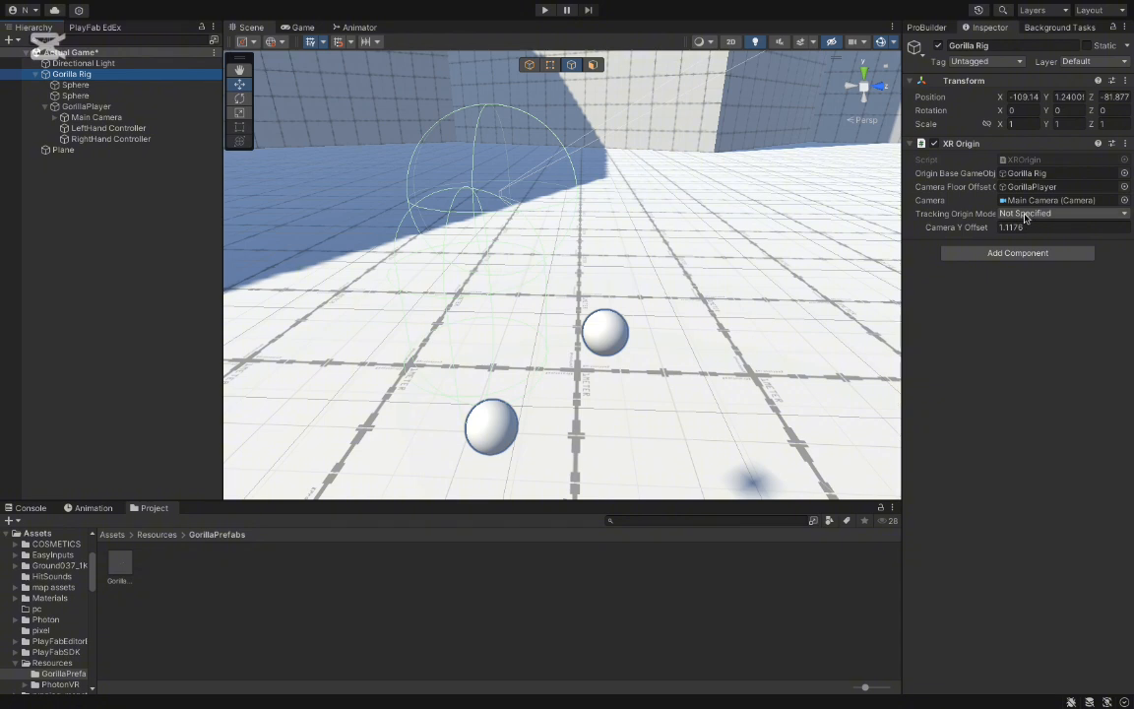
left_click(1024, 213)
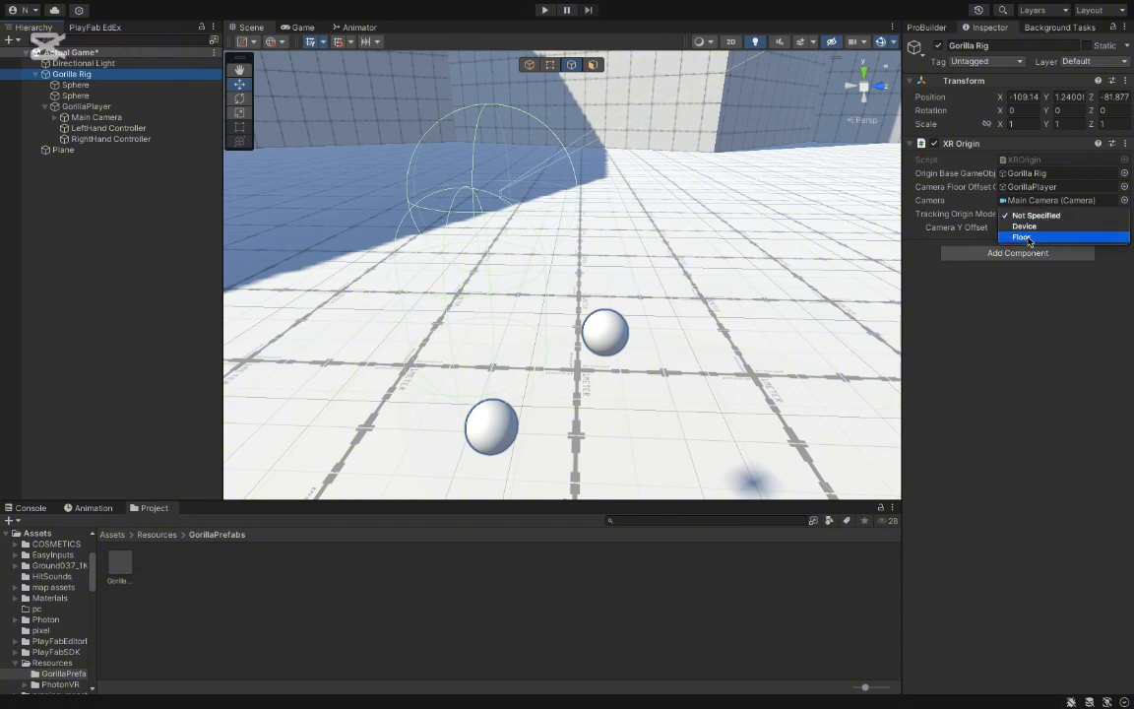
left_click(1034, 235)
Scale the map plane down uniformly to about 0.306.
right_click_drag(437, 439, 127, 182)
key("s")
left_click(63, 149)
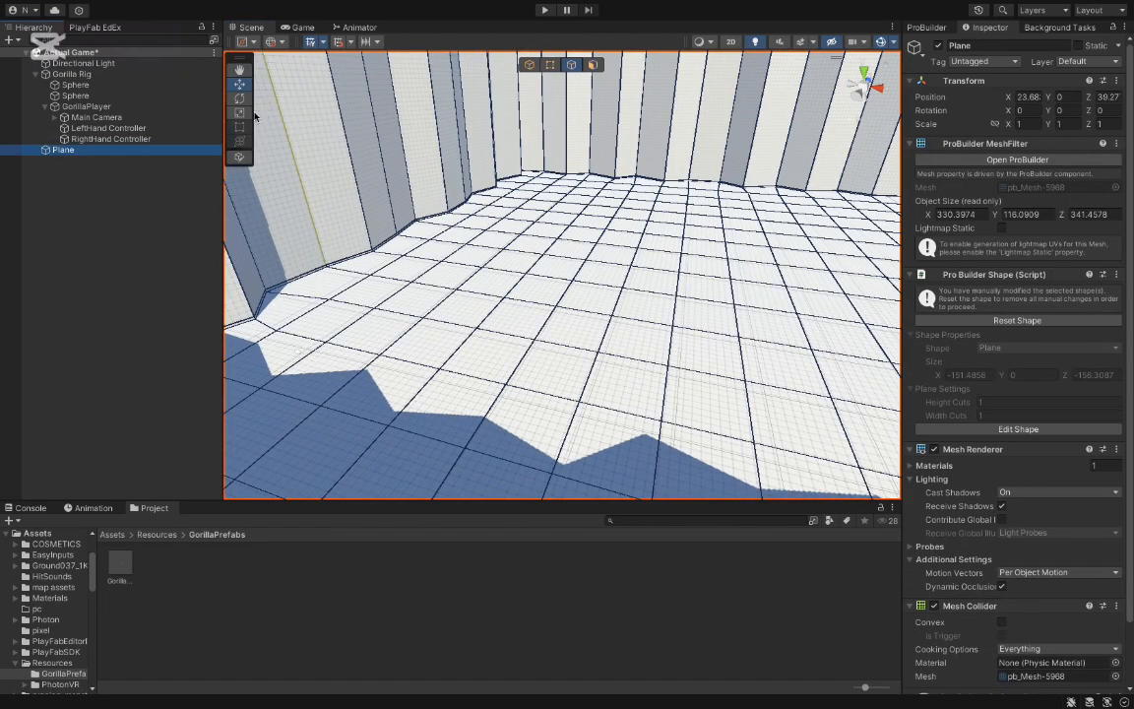
left_click(243, 116)
right_click_drag(445, 201, 471, 258)
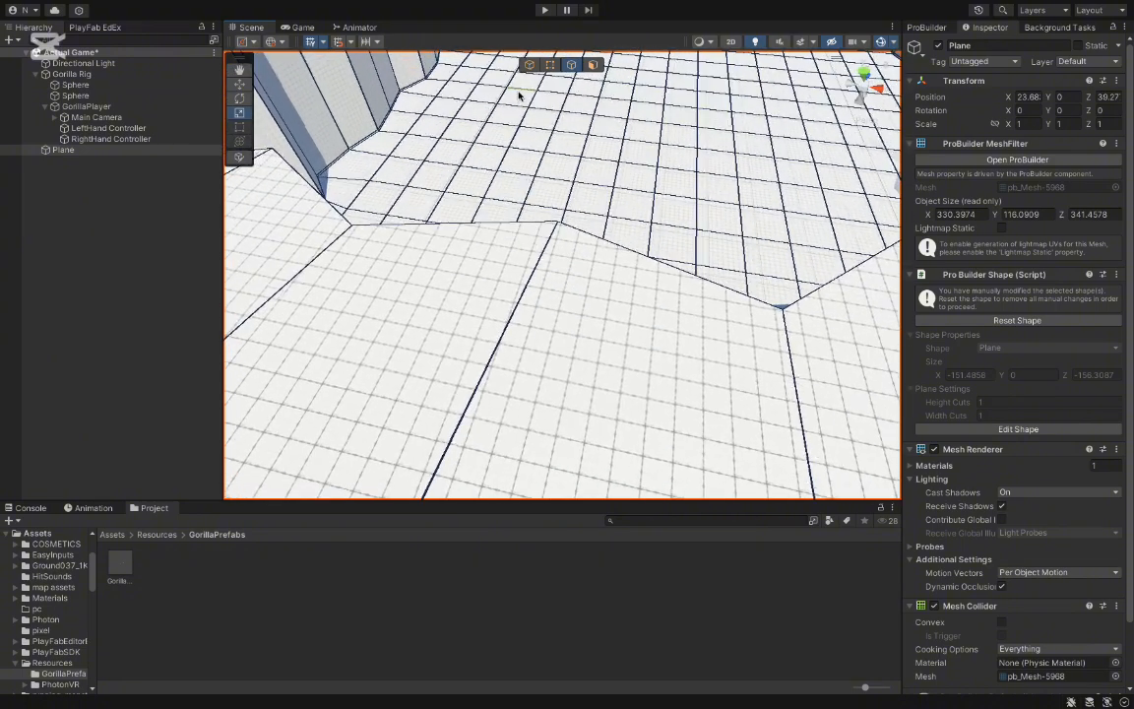
right_click_drag(590, 254, 582, 177)
left_click_drag(582, 177, 538, 177)
Move GorillaPlayer into the map, to about X 24.81, Y 49.48, Z 40.32.
left_click(86, 107)
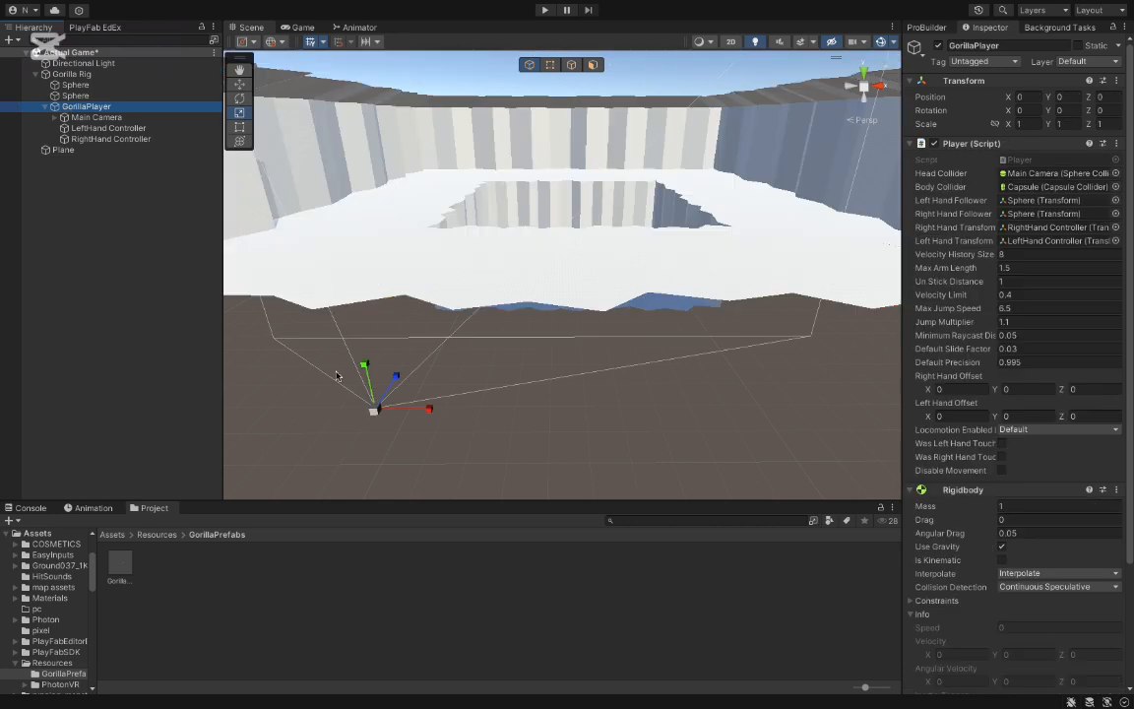
left_click_drag(378, 415, 482, 272)
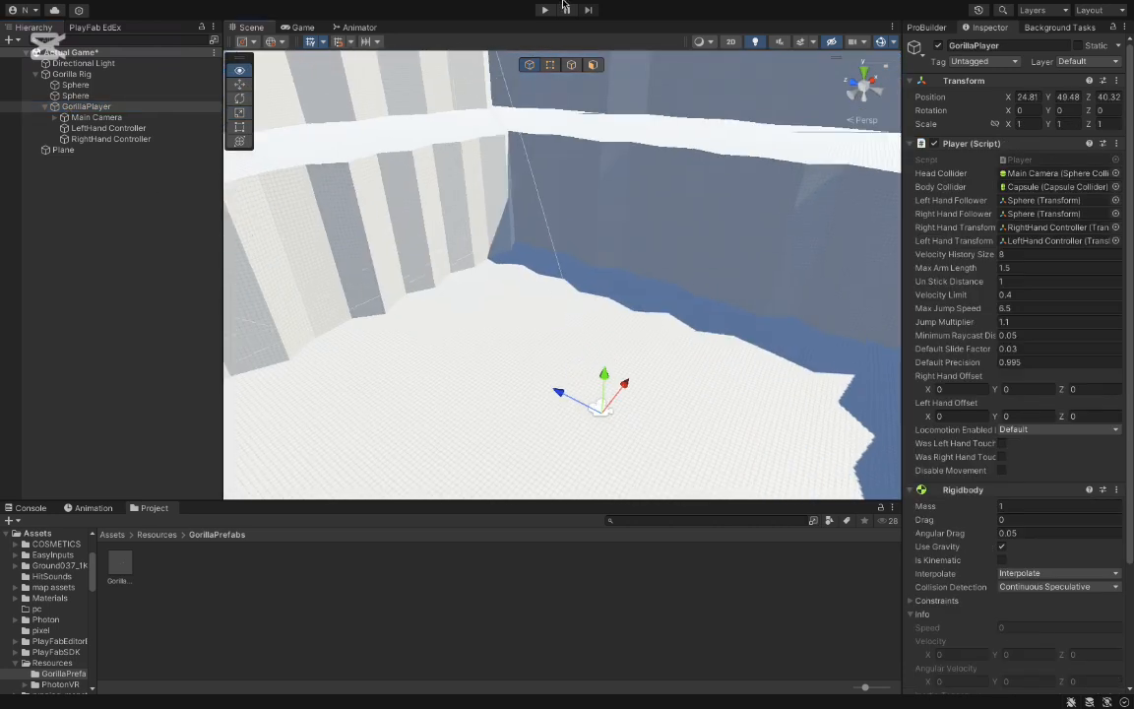
right_click_drag(565, 9, 561, 17)
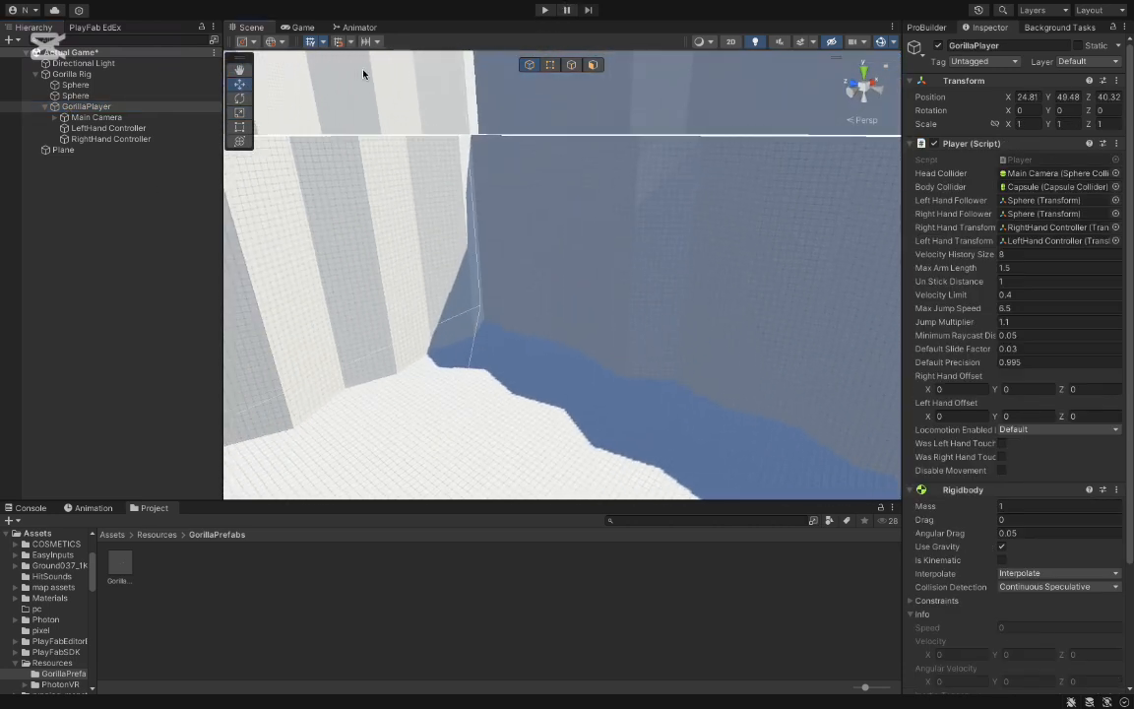
Select a run of neighbouring faces along the inner jagged wall of the plane.
right_click_drag(362, 71, 579, 89)
left_click(579, 89)
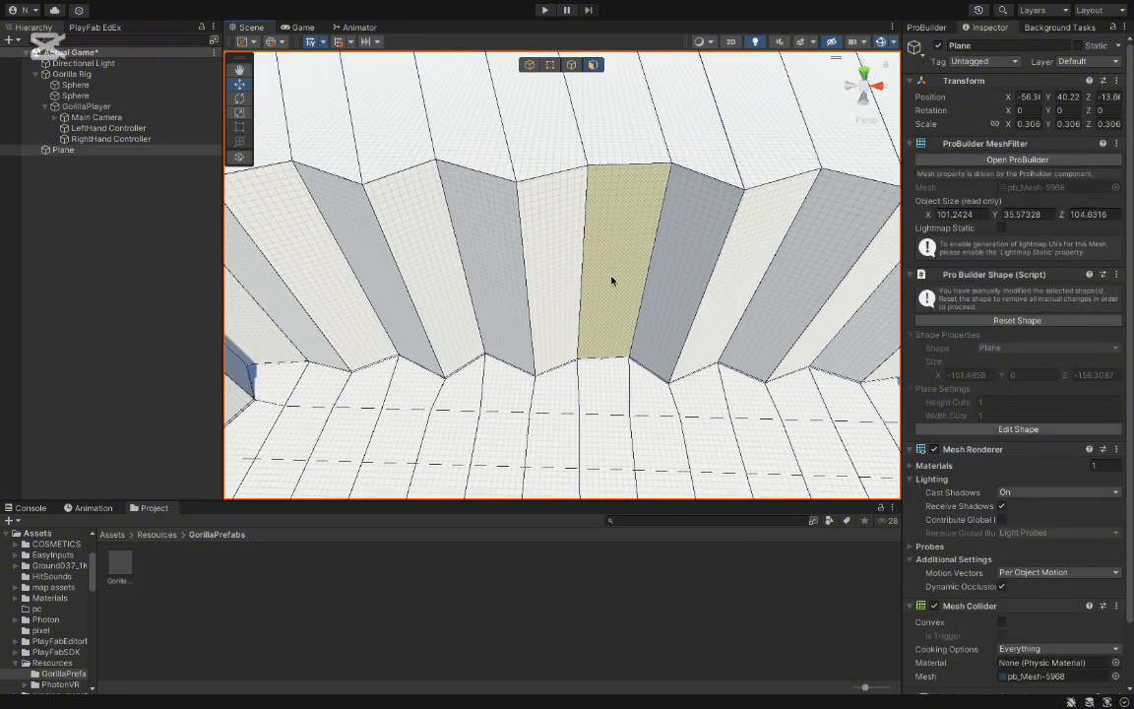
left_click(544, 275, "shift")
left_click(483, 274, "shift")
left_click(409, 261, "shift")
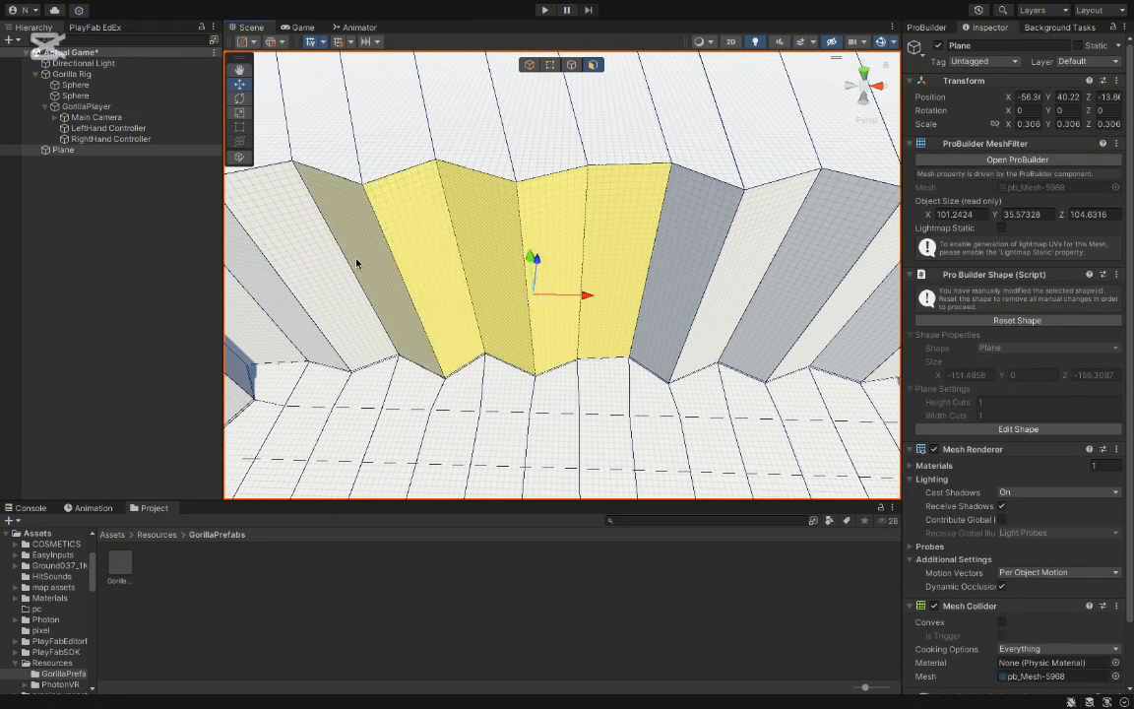
left_click(357, 263, "shift")
left_click(274, 244, "shift")
Extend the face selection along the inner jagged wall until all remaining wall faces of the map plane are included.
right_click_drag(390, 288, 370, 278)
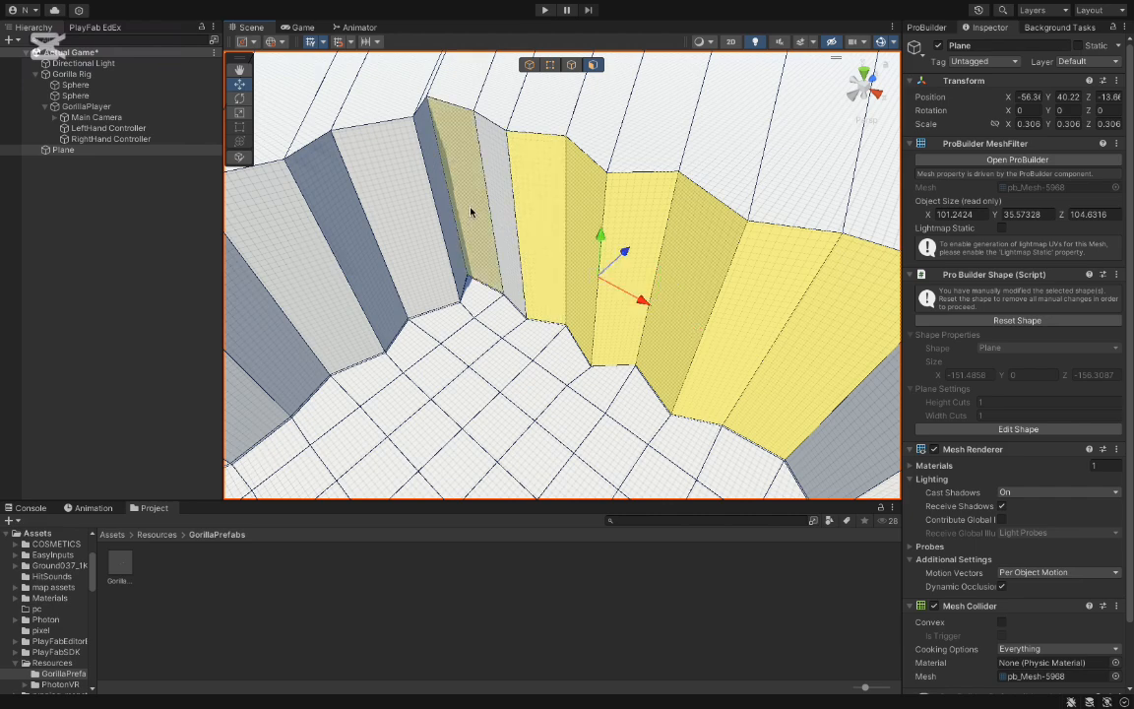
right_click_drag(470, 210, 981, 39)
left_click(343, 251, "shift")
left_click(461, 177, "shift")
left_click(466, 197, "shift")
left_click(335, 246, "shift")
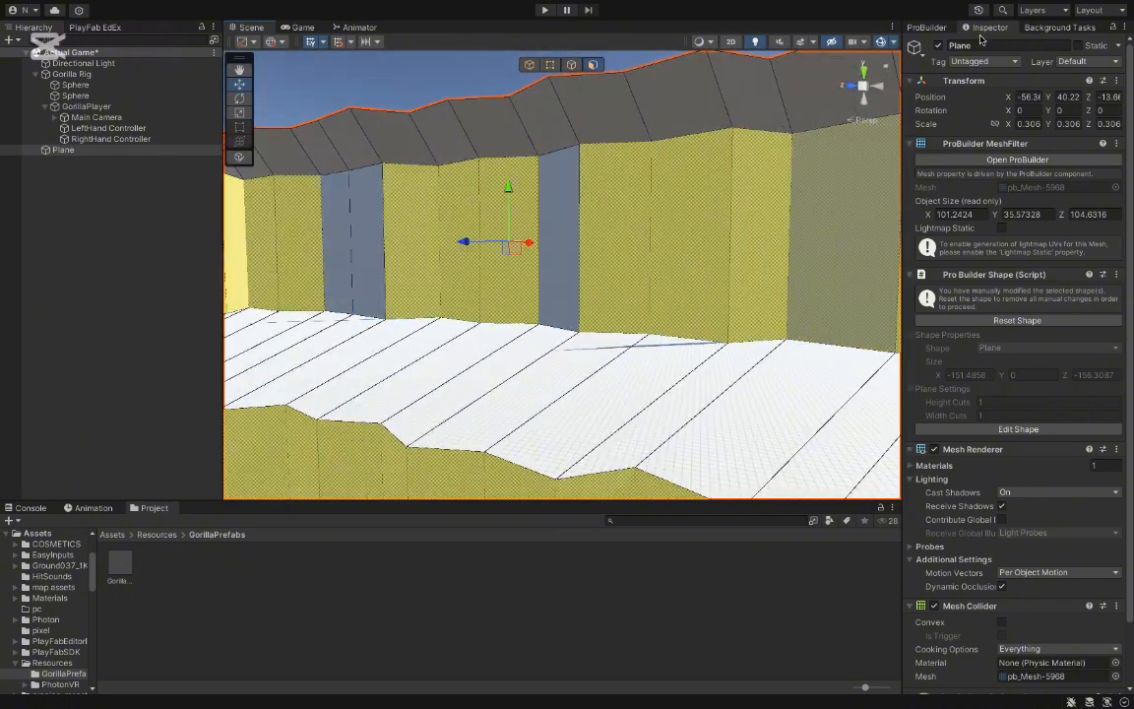
left_click(929, 28)
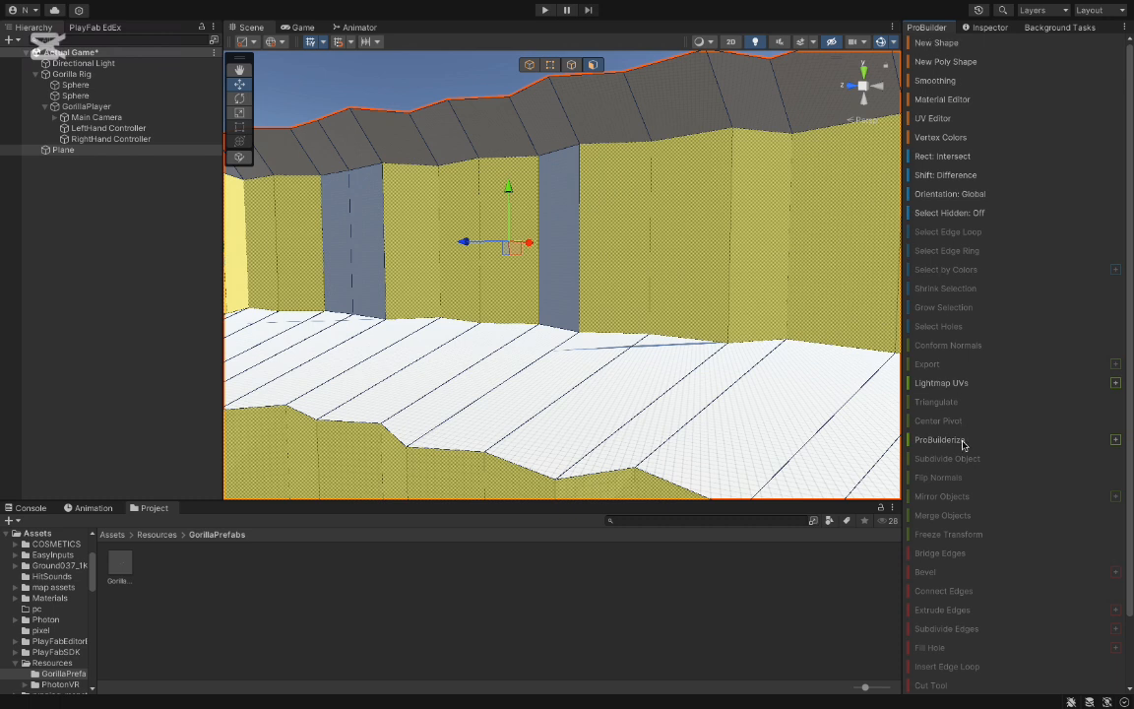
scroll(942, 455, "down", 3)
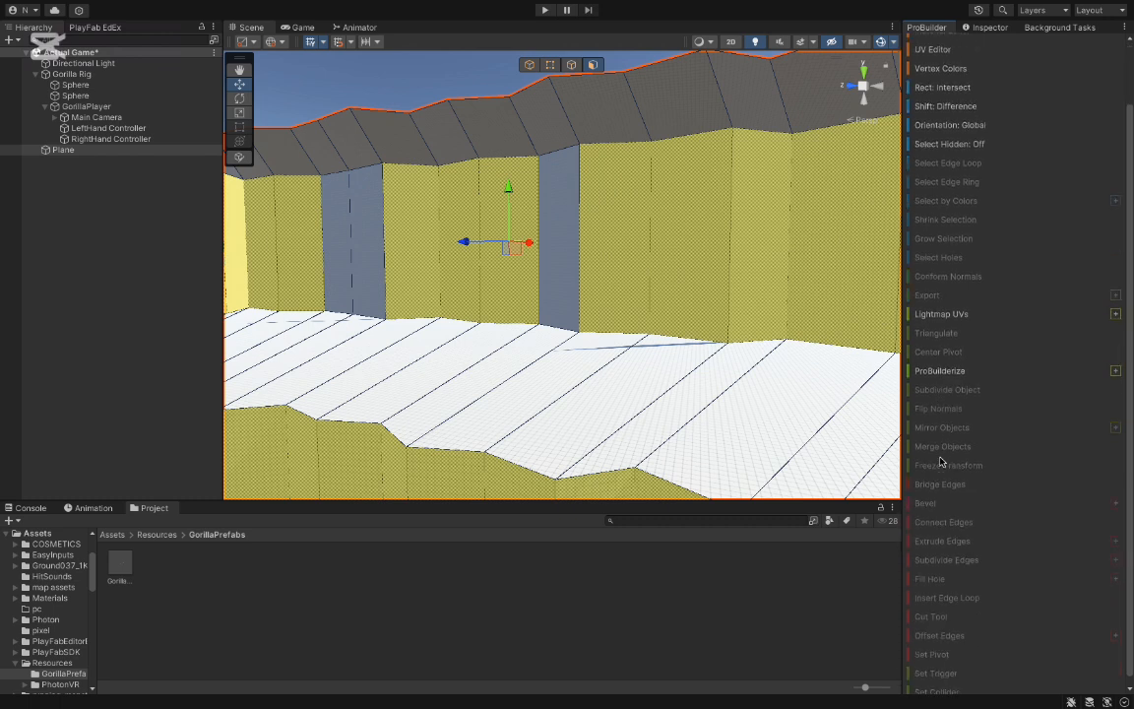
left_click(555, 267, "shift")
left_click(367, 271, "shift")
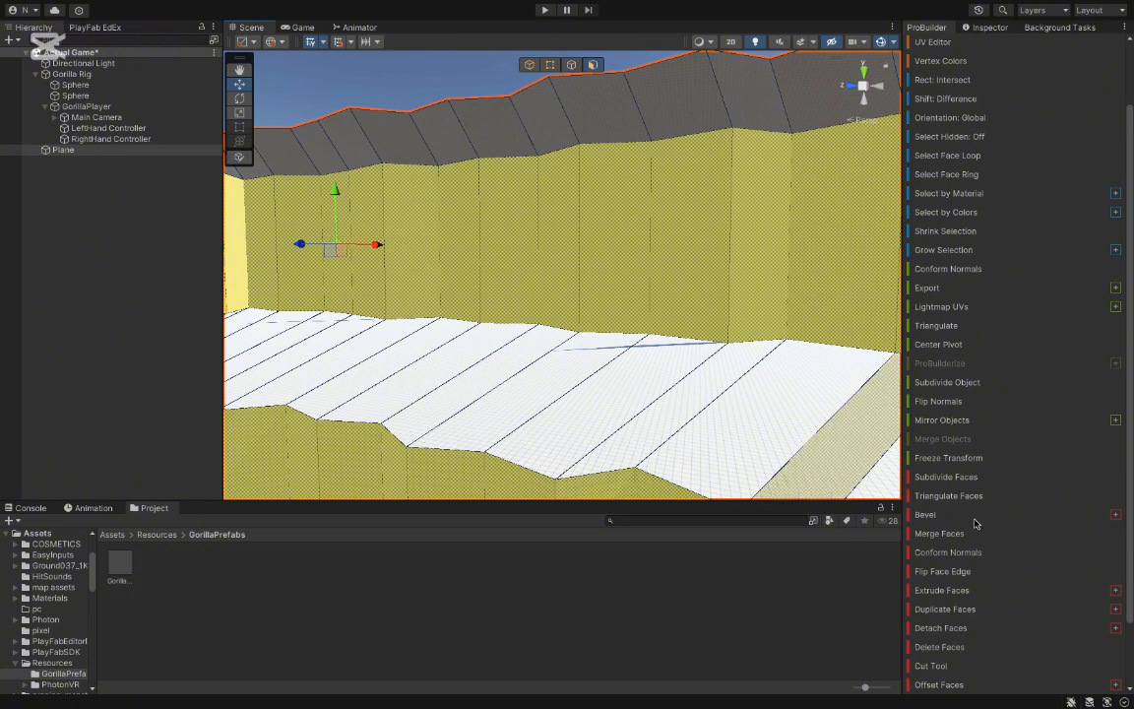
Subdivide the selected wall faces and detach them from the map plane into a separate object.
left_click(940, 533)
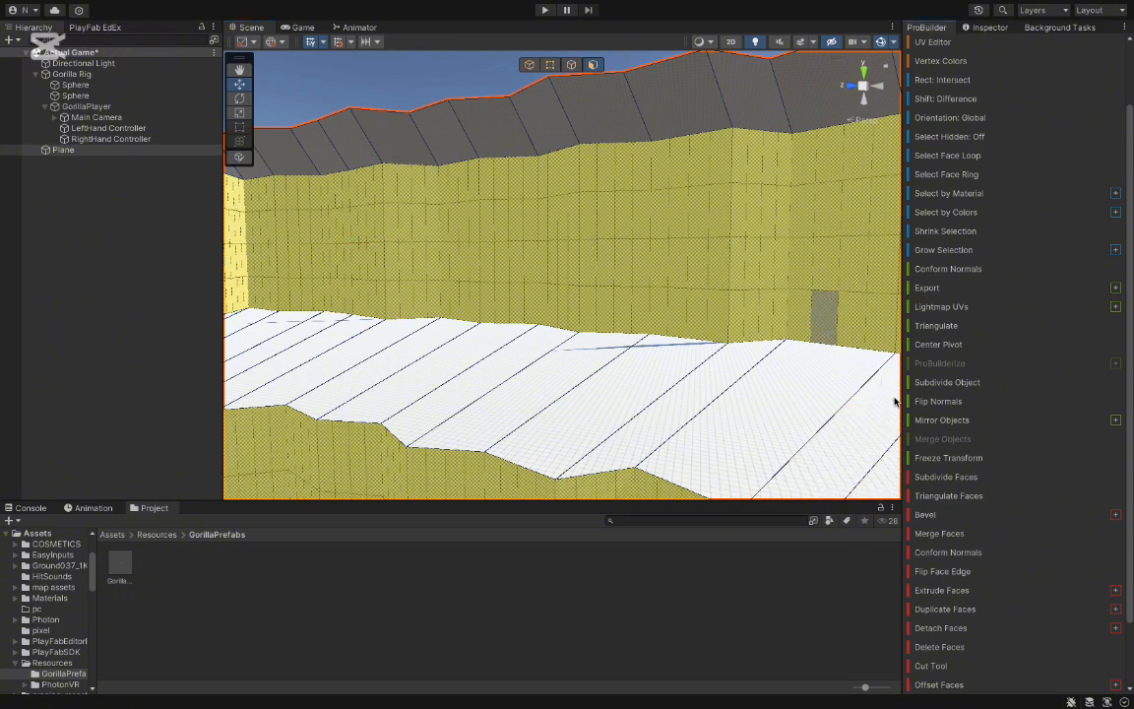
left_click(918, 631)
left_click(712, 674)
Try to pull one face of the detached wall outward into a bump and subdivide the whole wall object.
right_click_drag(645, 340, 576, 328)
right_click_drag(704, 349, 551, 365)
left_click(485, 602)
left_click(659, 395)
key("s")
left_click_drag(650, 280, 624, 282)
left_click(947, 382)
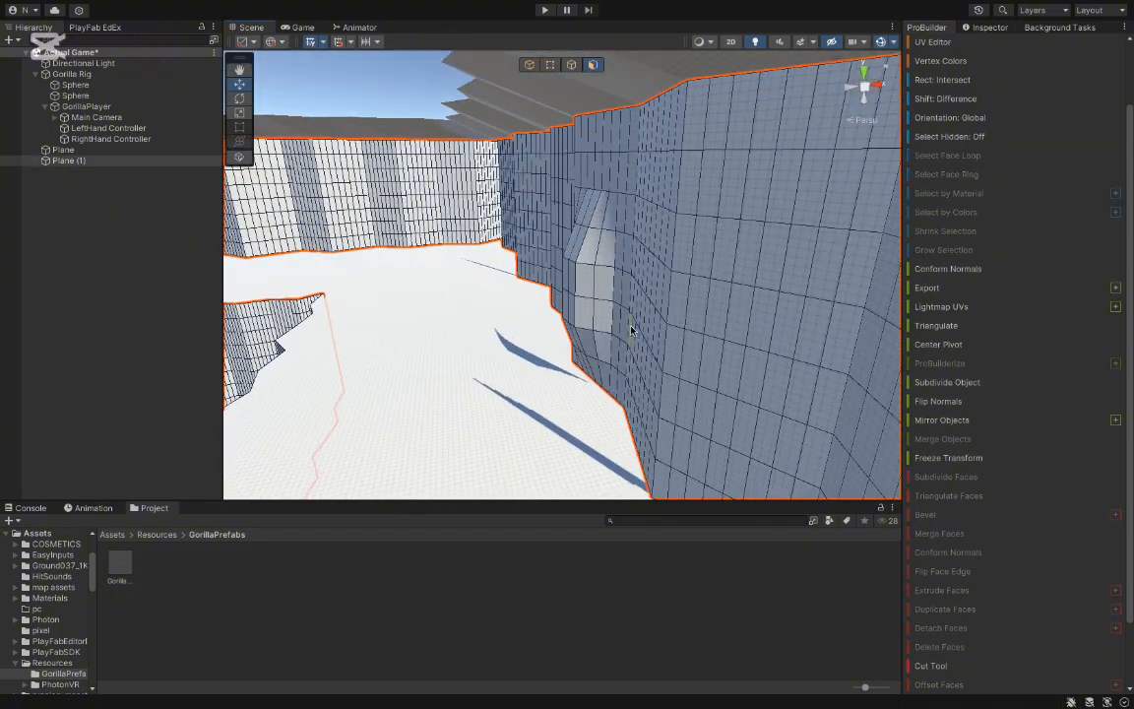
key("ctrl+z")
key("ctrl+z")
Select all faces of the detached wall and subdivide them once more.
right_click_drag(633, 329, 512, 365)
key("ctrl+a")
left_click(960, 479)
left_click(793, 228)
right_click_drag(755, 279, 803, 284)
left_click(709, 292)
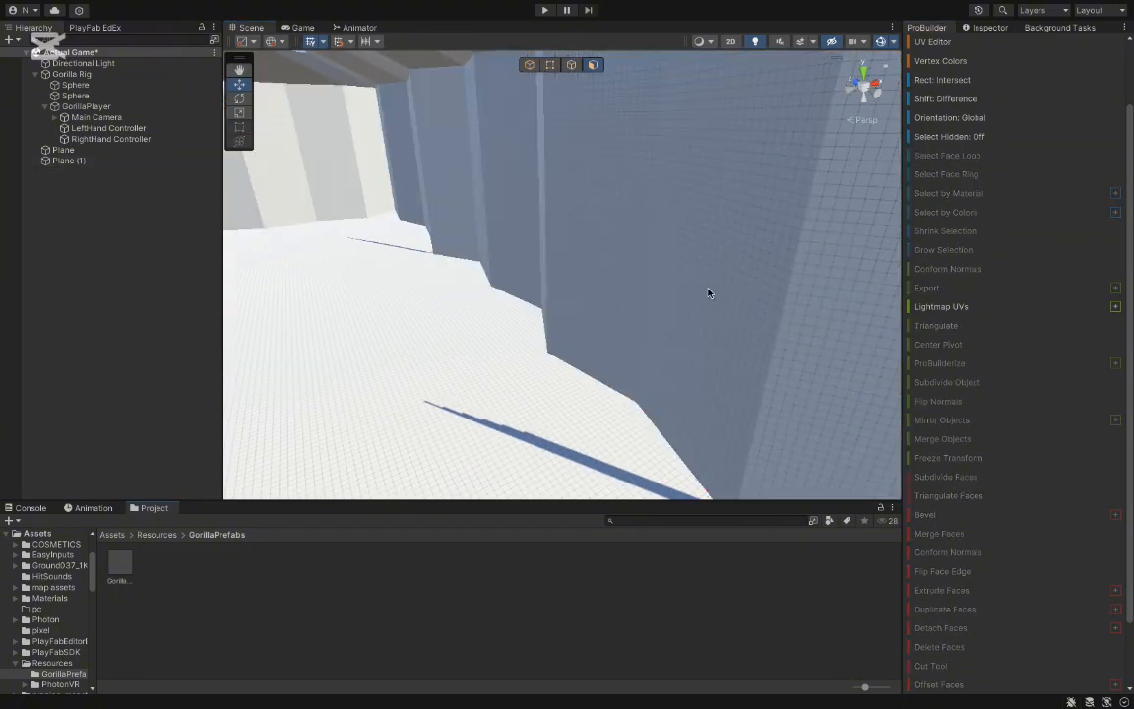
Pull individual faces out of the detached wall to form protruding bumps.
left_click(719, 297)
left_click(719, 296)
left_click(719, 297)
left_click(644, 210)
right_click_drag(628, 218, 552, 236)
left_click_drag(393, 172, 340, 165, "shift")
right_click_drag(340, 165, 716, 215)
key("s")
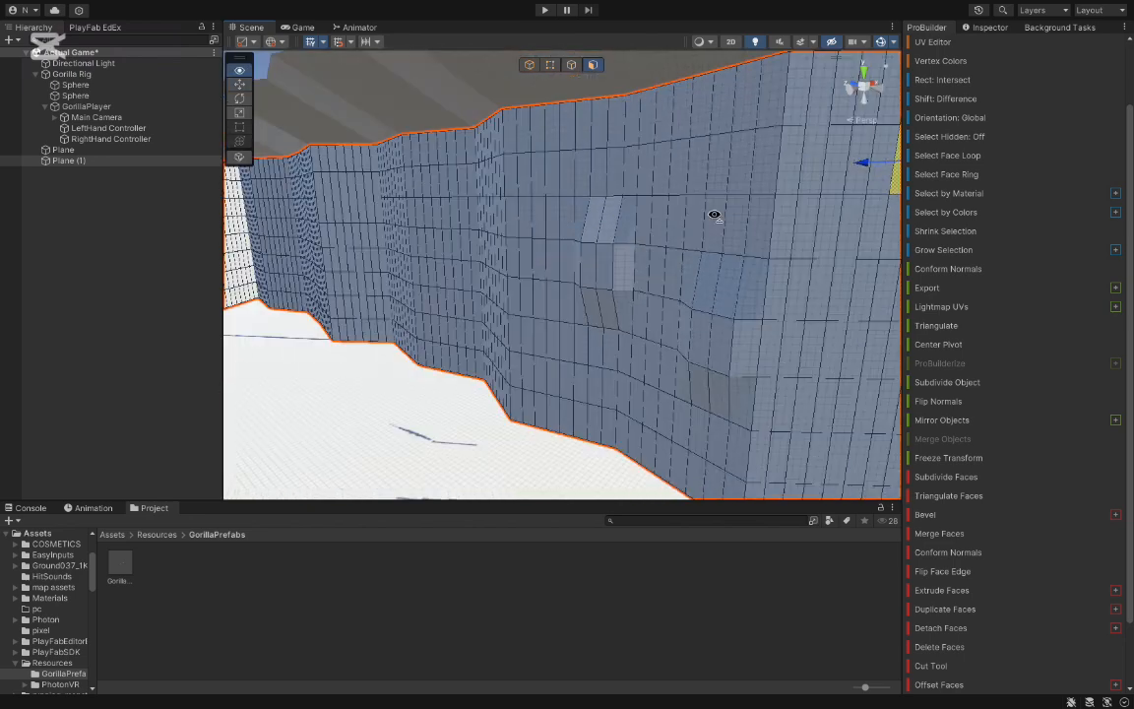
left_click(591, 374)
right_click_drag(591, 374, 413, 443)
key("w")
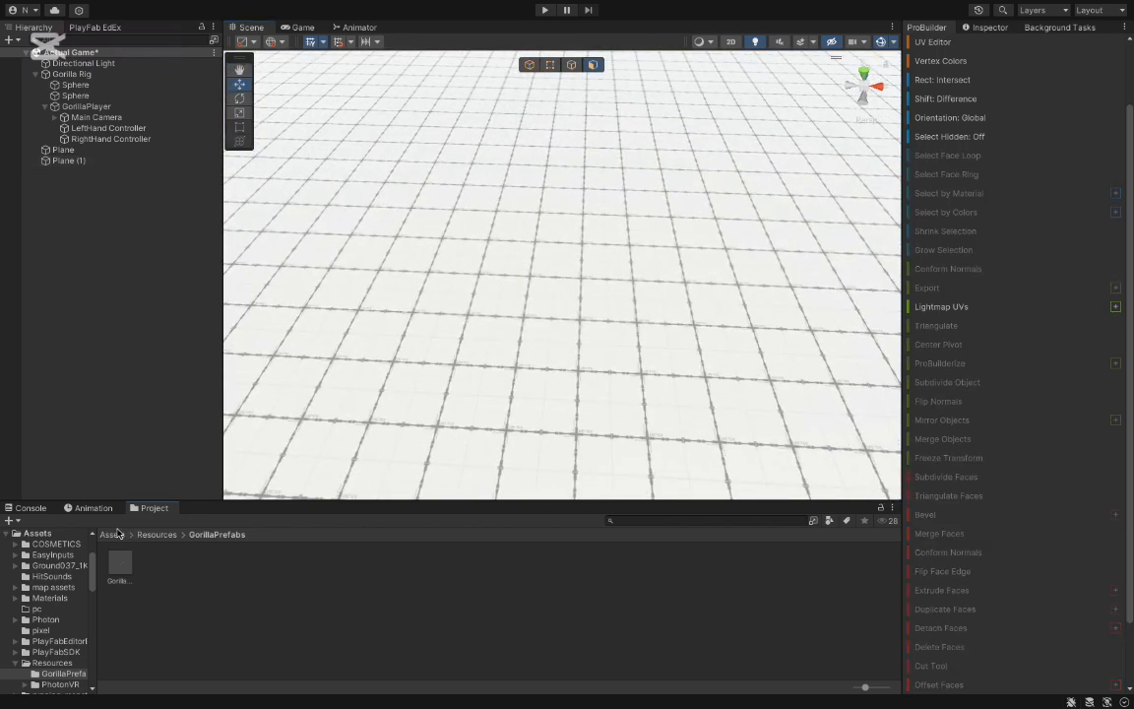
Create a new material in the project's Materials folder.
left_click(115, 533)
scroll(741, 606, "down", 1)
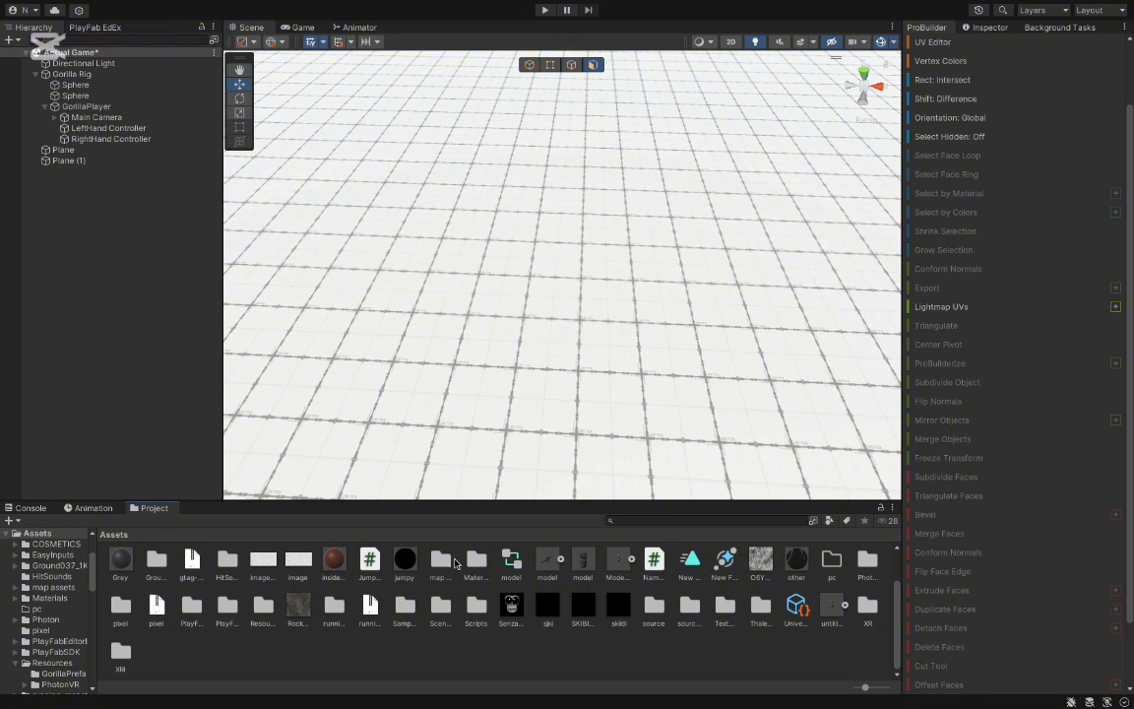
double_click(485, 564)
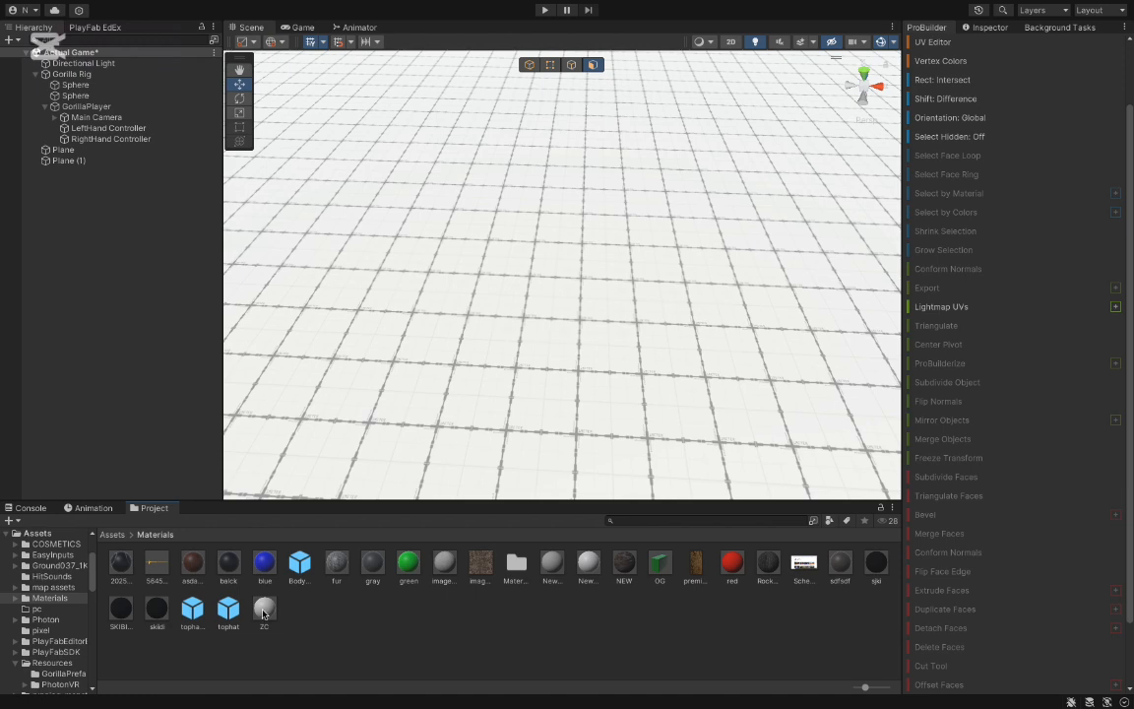
right_click(332, 628)
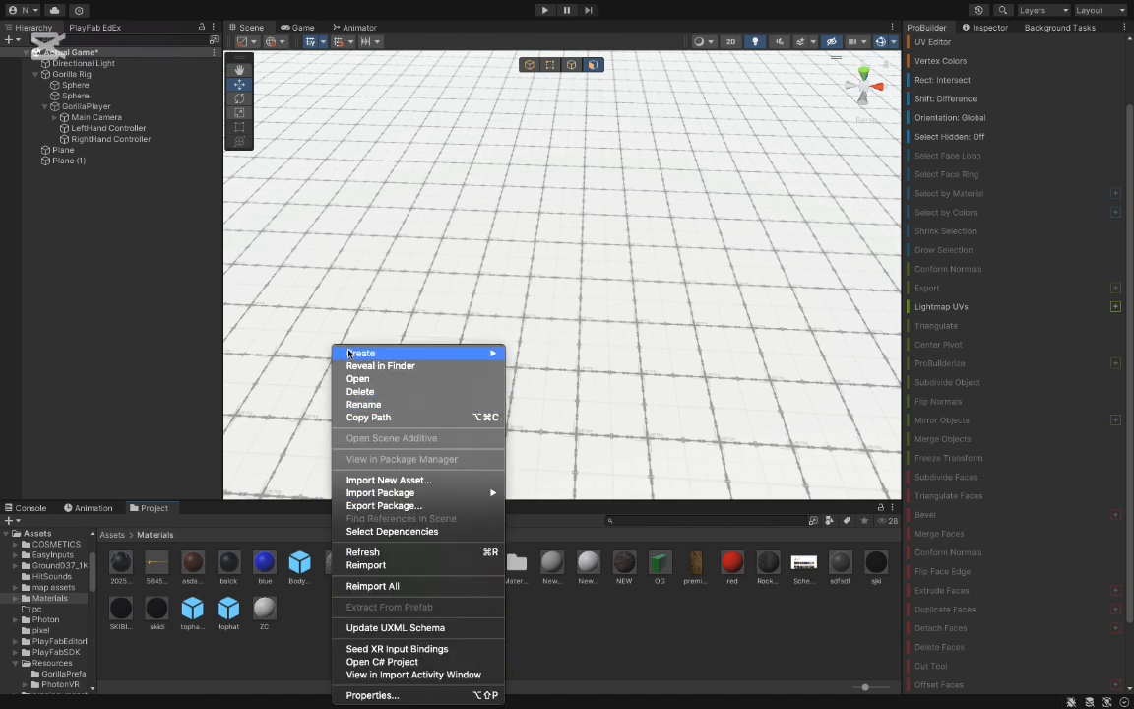
mouse_move(352, 354)
left_click(516, 384)
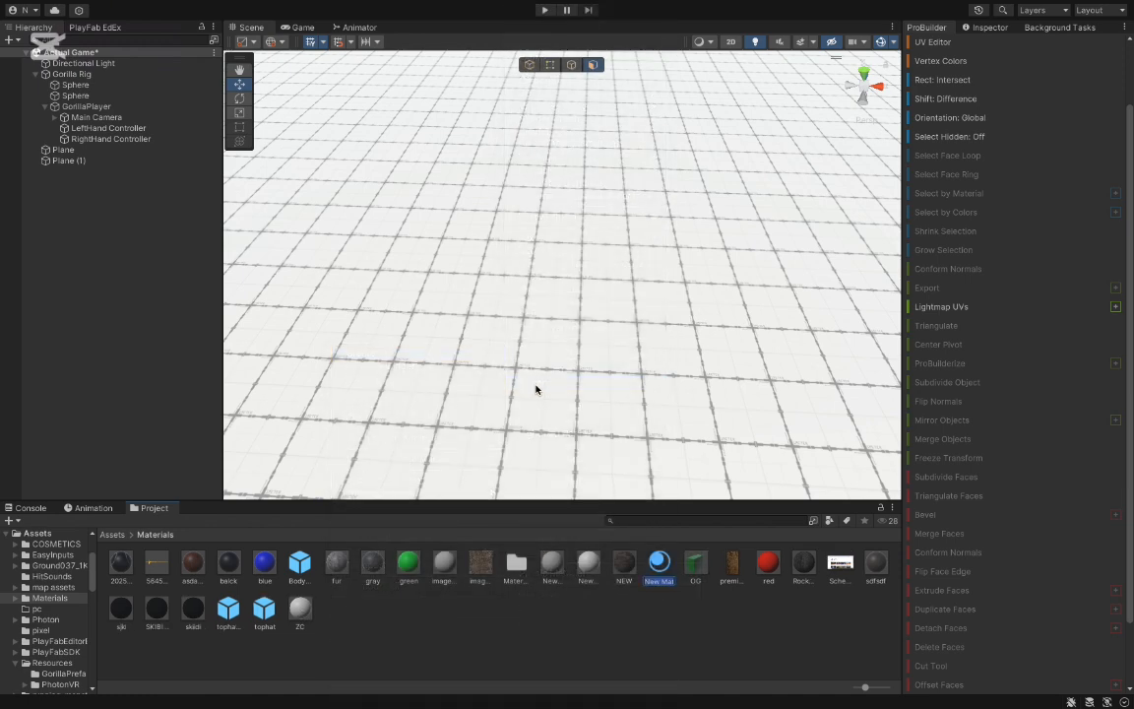
left_click(985, 27)
left_click(647, 650)
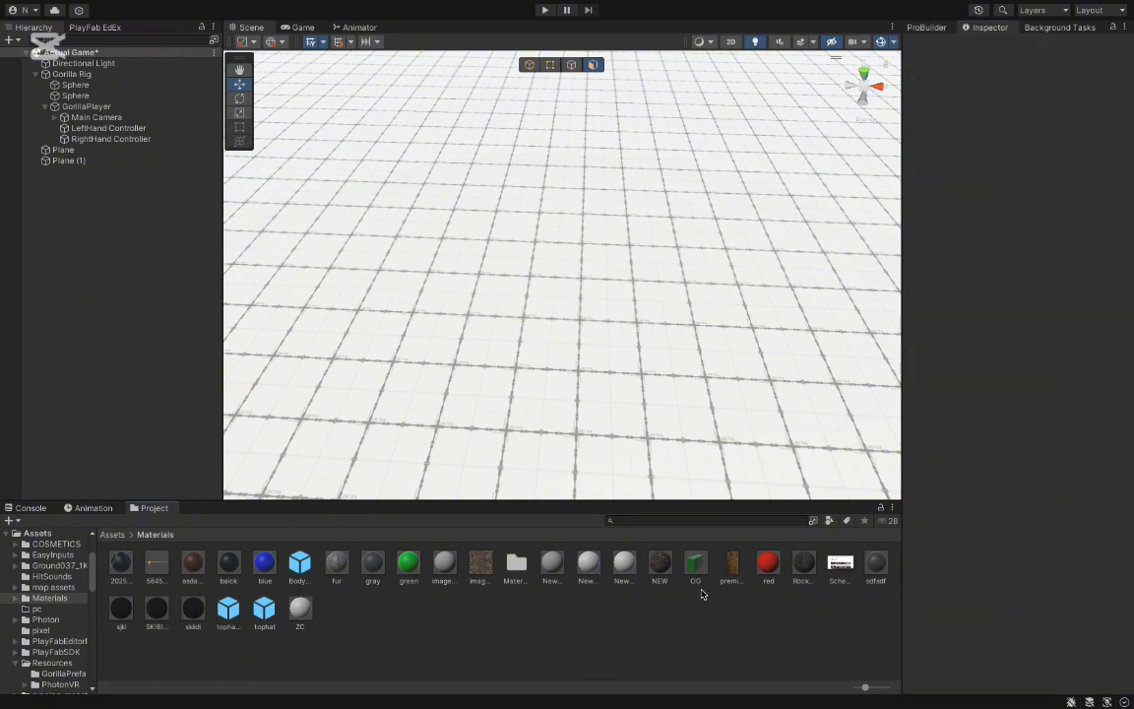
Search the assets for "ground" and assign the ground color texture as the albedo map of New Material 2.
left_click(562, 562)
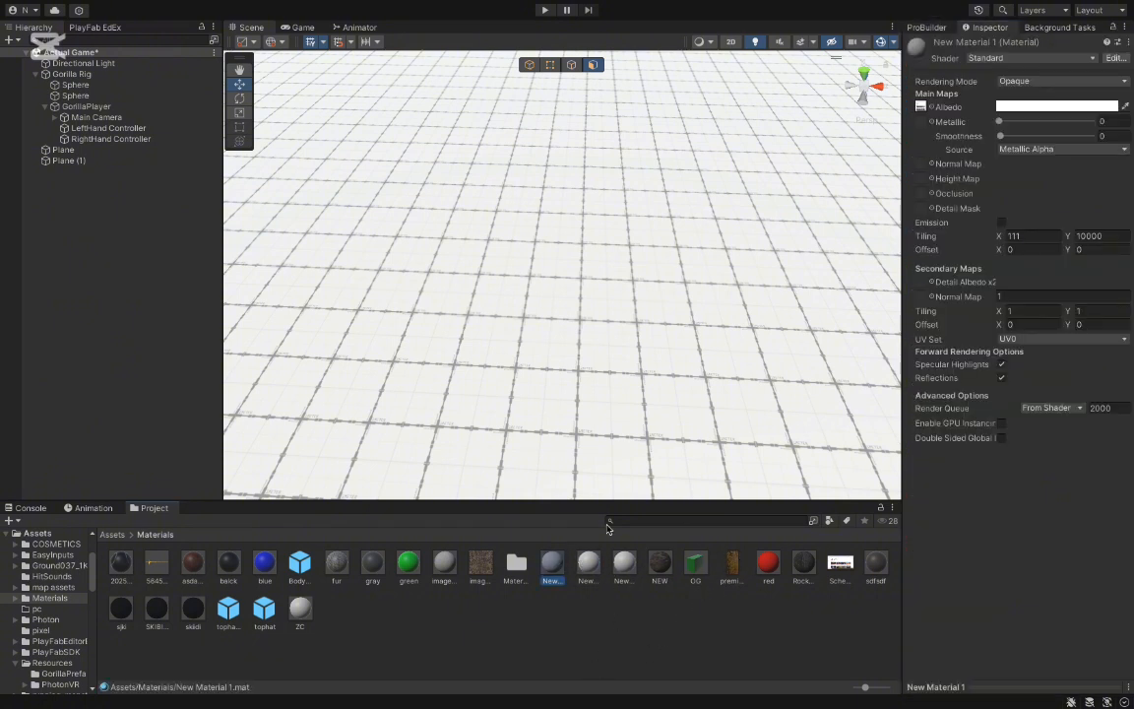
left_click(553, 600)
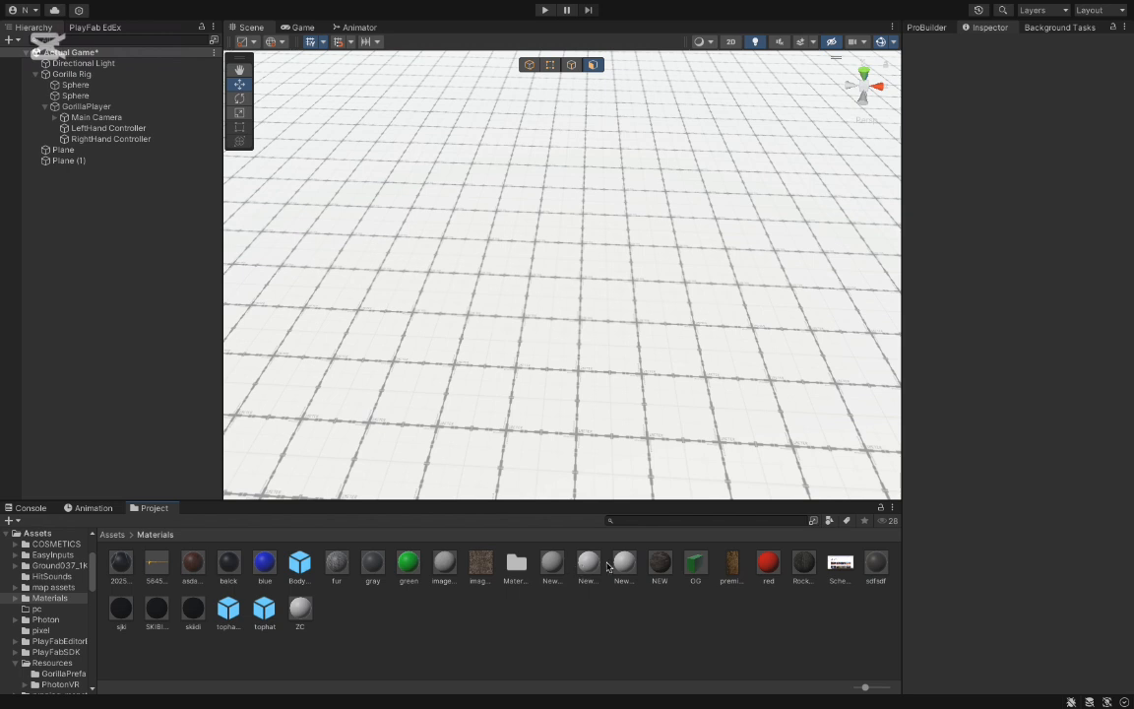
left_click(589, 563)
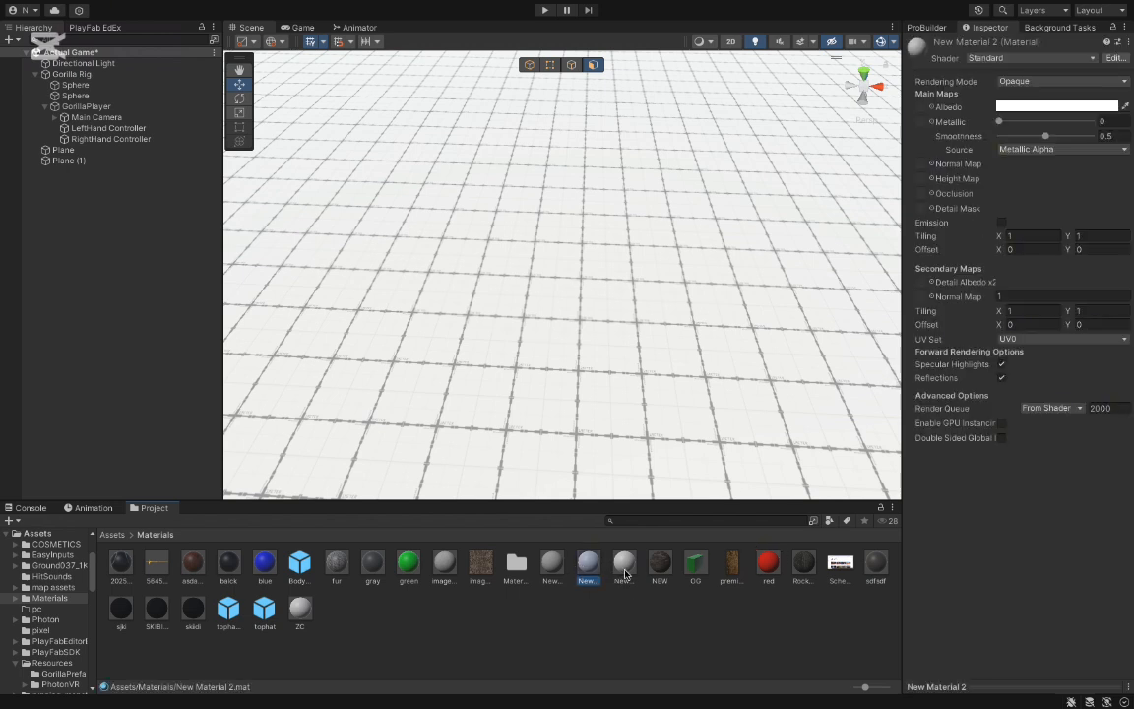
left_click(621, 569)
left_click(589, 569)
left_click(711, 521)
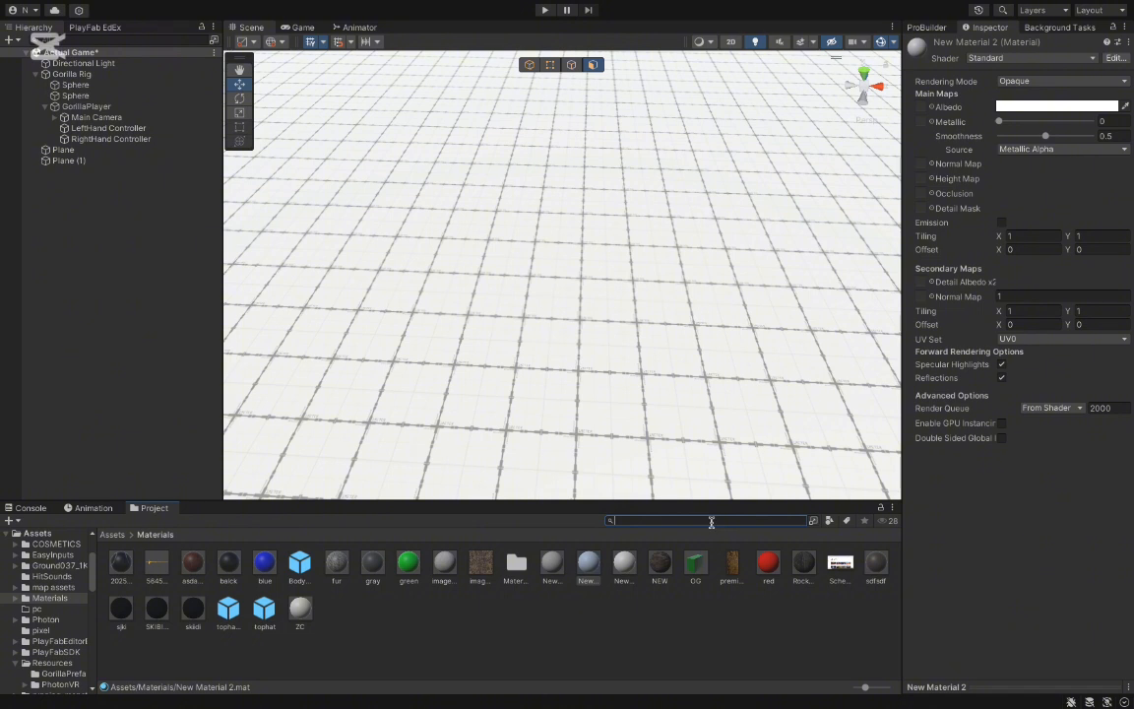
type("ground")
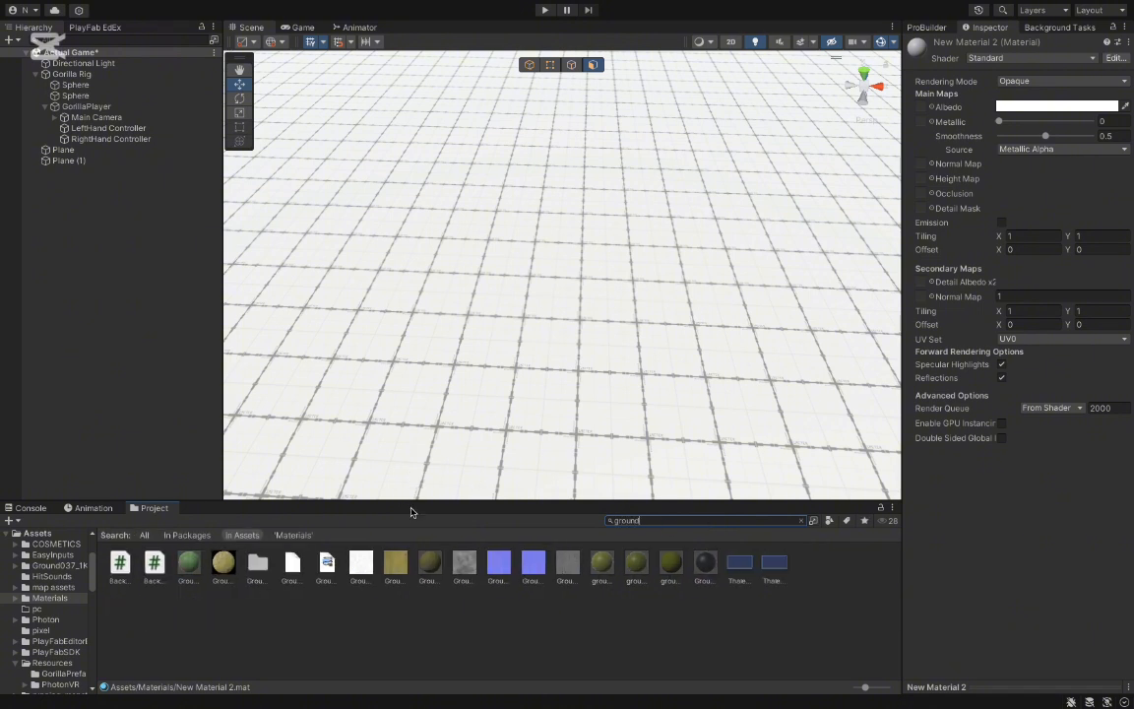
left_click_drag(395, 568, 926, 109)
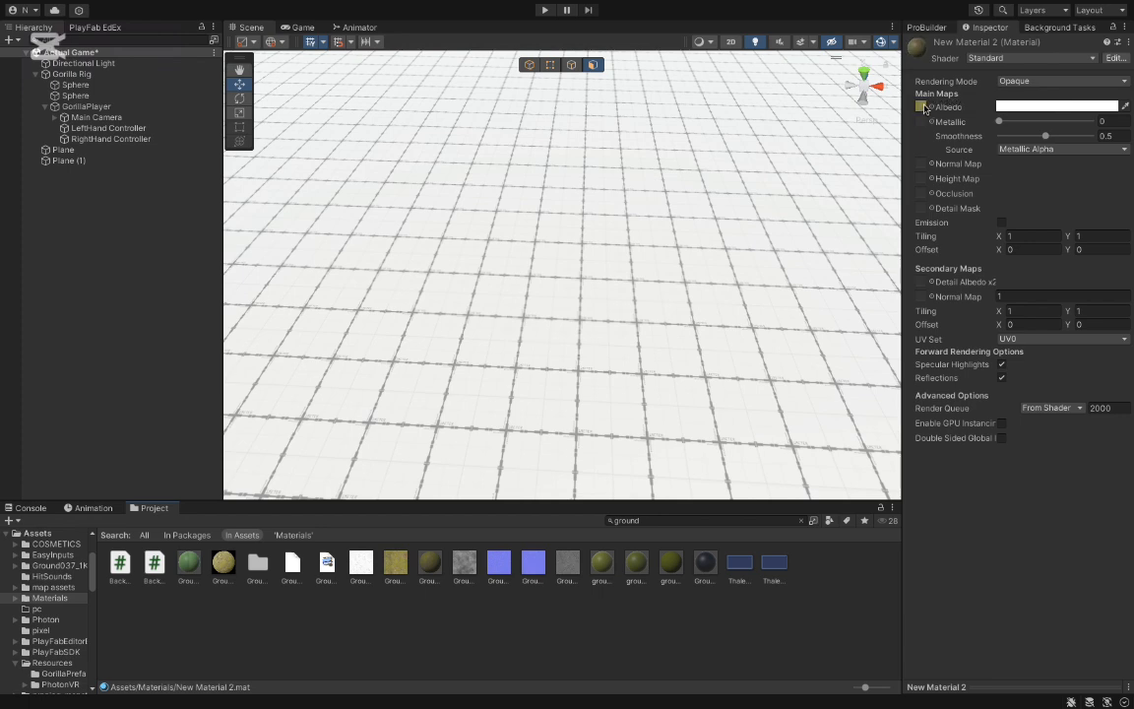
Apply the Ground037_1K-JPG_Color material to the floor of the map.
left_click_drag(415, 574, 543, 357)
key("s")
right_click_drag(555, 366, 509, 422)
key("w")
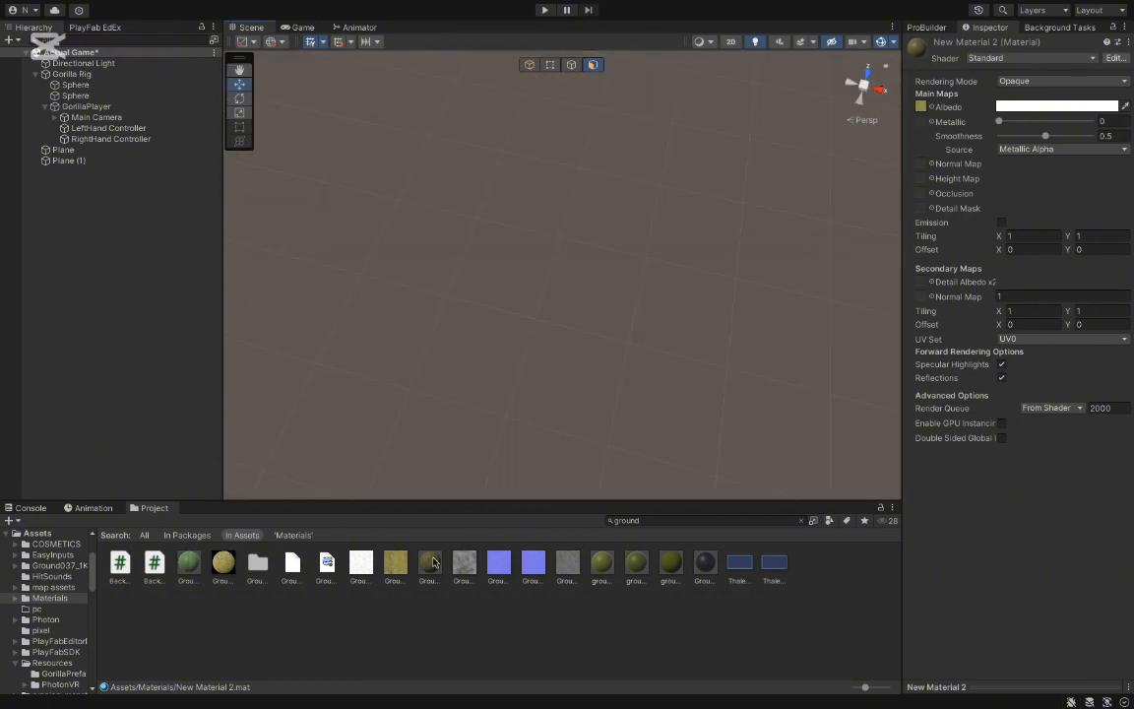
left_click_drag(429, 562, 555, 332)
scroll(556, 329, "down", 5)
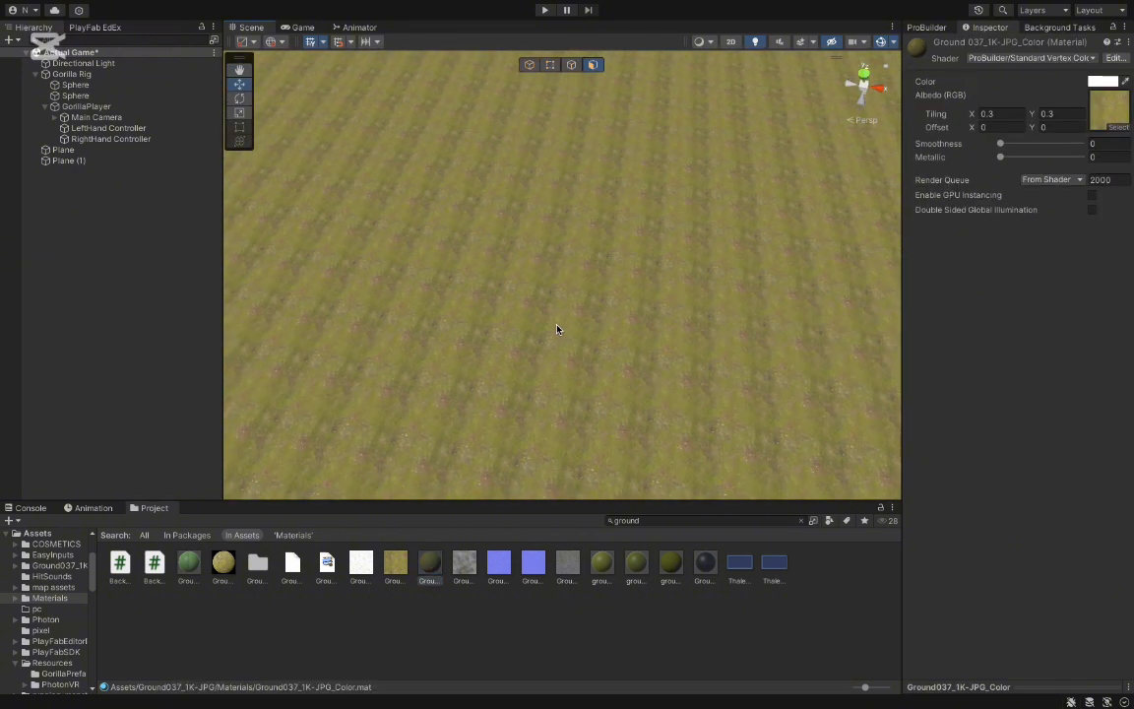
Switch to object selection mode and lower the whole Gorilla Rig to Y -9.5.
right_click_drag(556, 328, 140, 168)
left_click(57, 72)
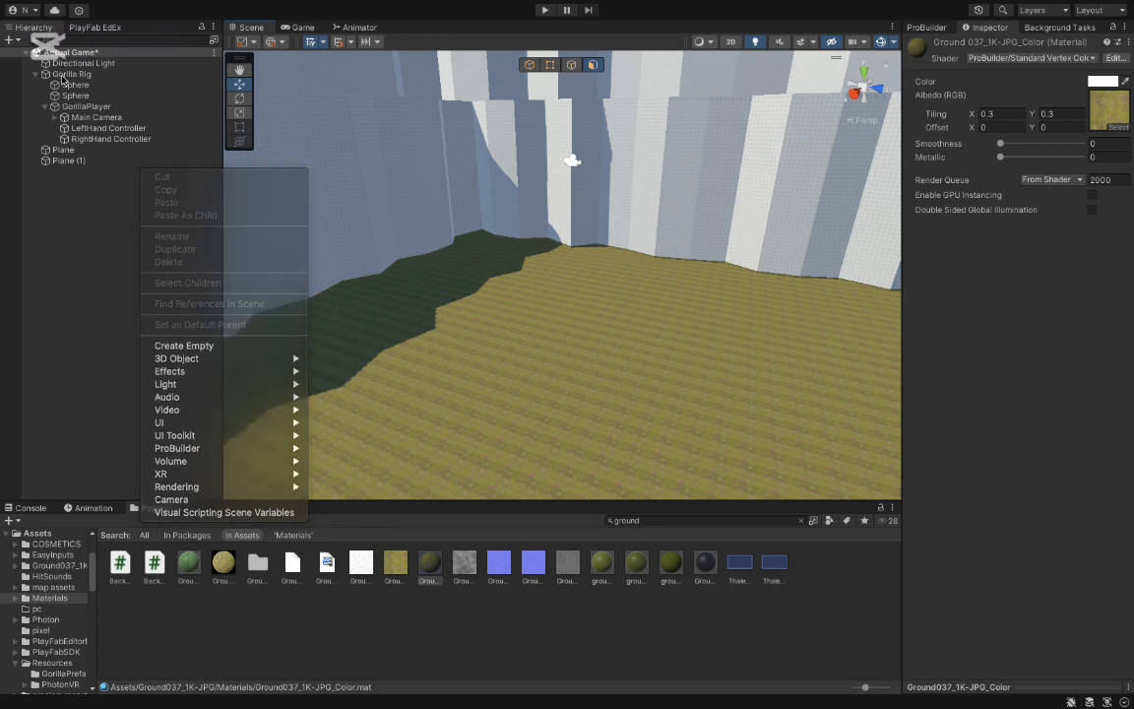
left_click(69, 75)
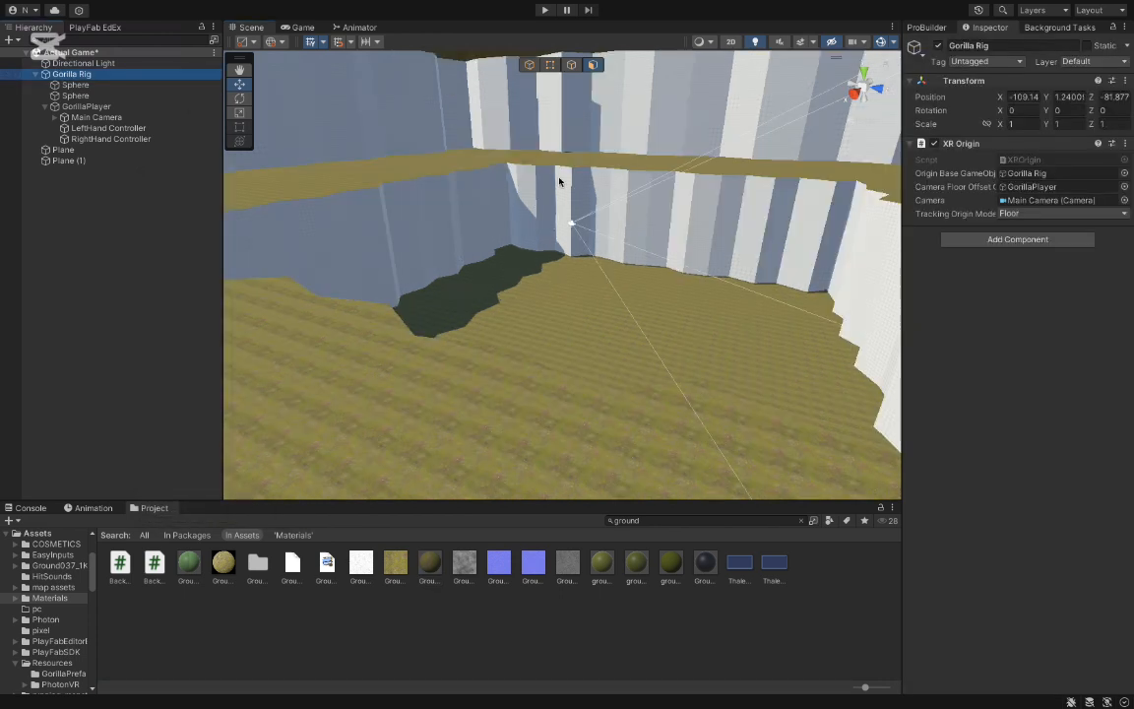
left_click(532, 65)
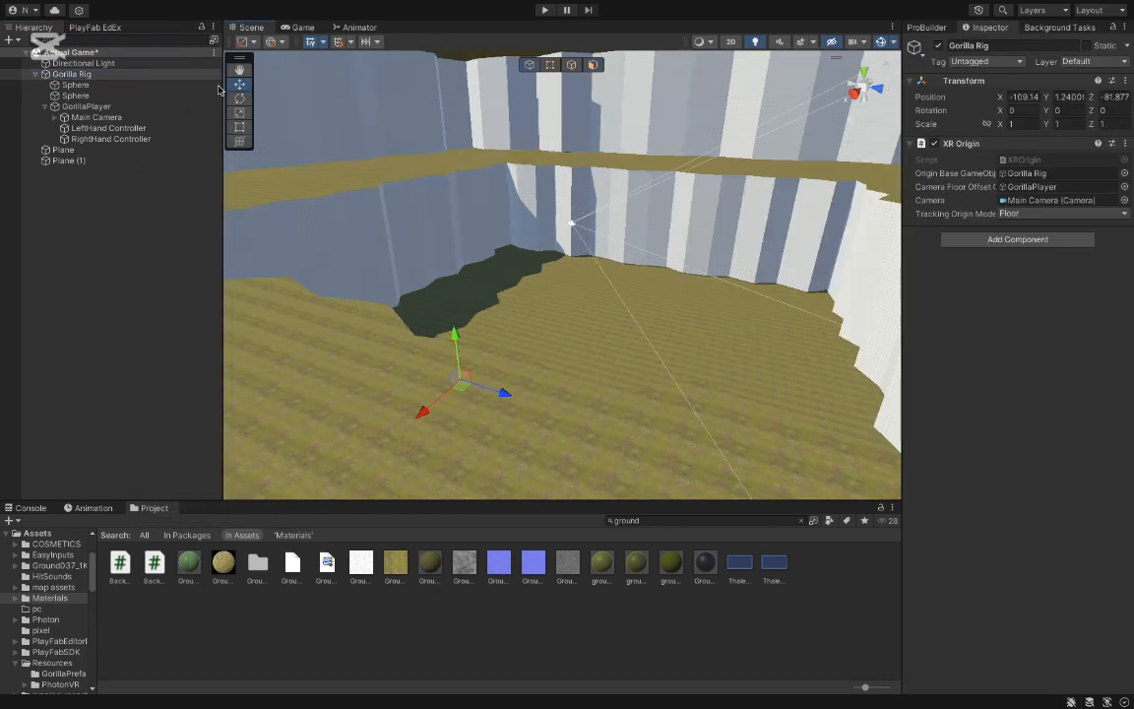
left_click_drag(455, 340, 458, 384)
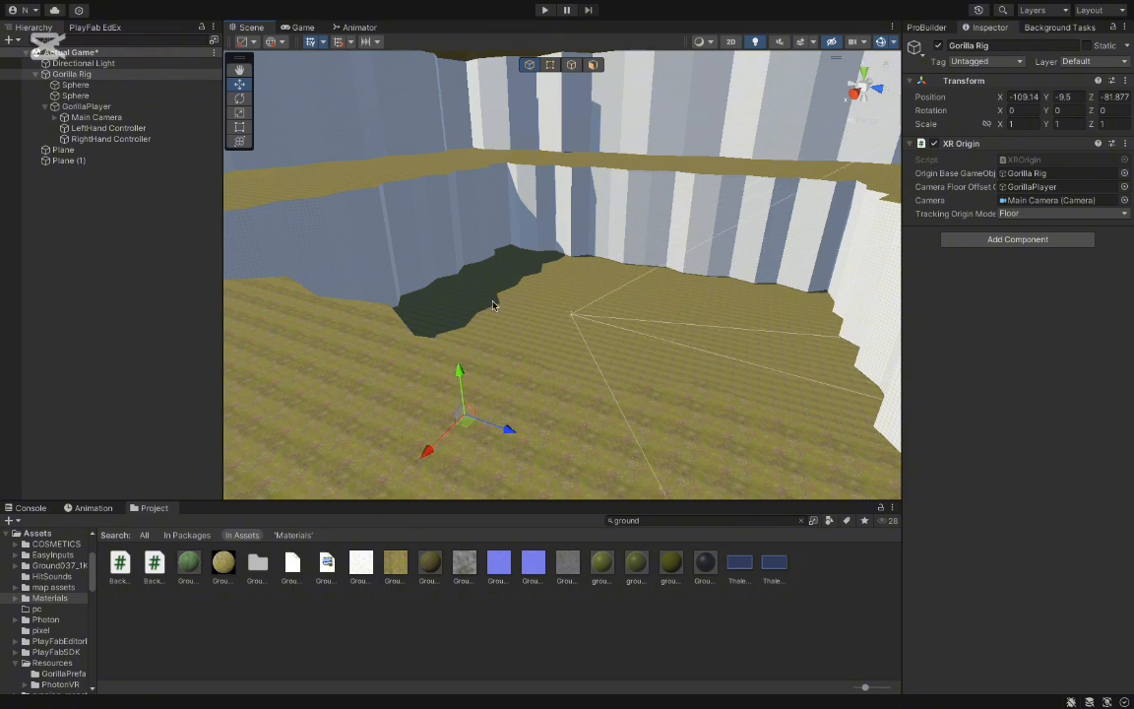
right_click_drag(458, 384, 633, 287)
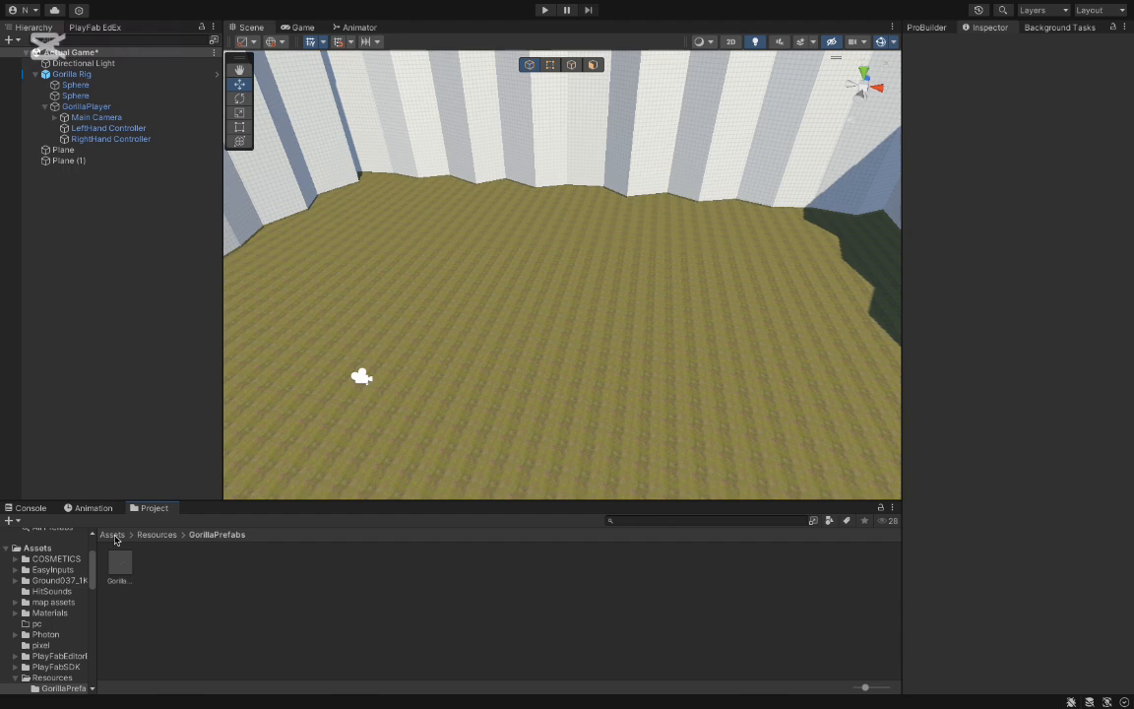
Apply the Rock 020_1K-JPG_Color material from the Assets folder to the detached jagged wall.
left_click(112, 535)
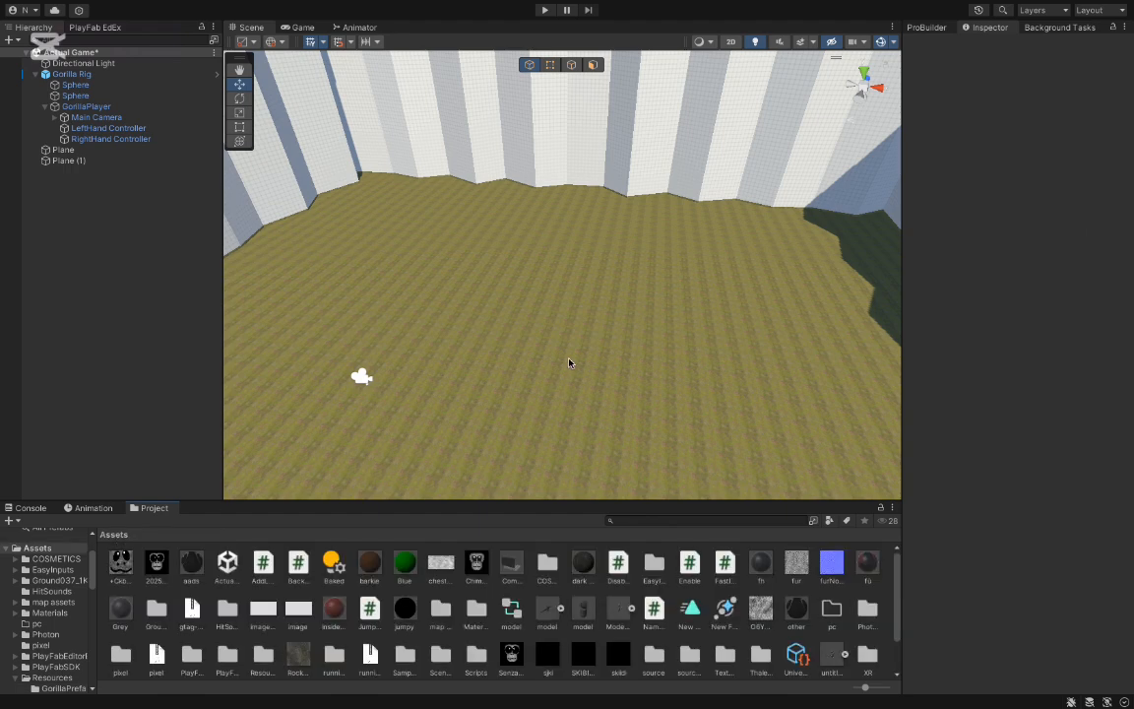
right_click_drag(570, 362, 562, 404)
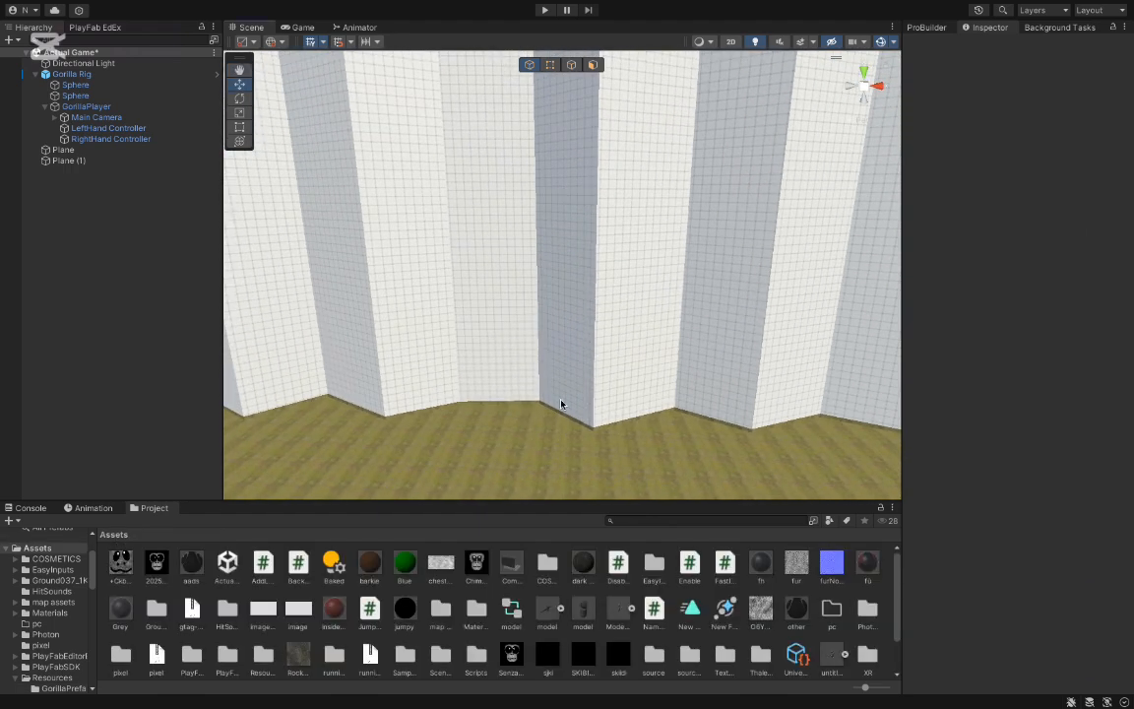
left_click_drag(301, 681, 430, 375)
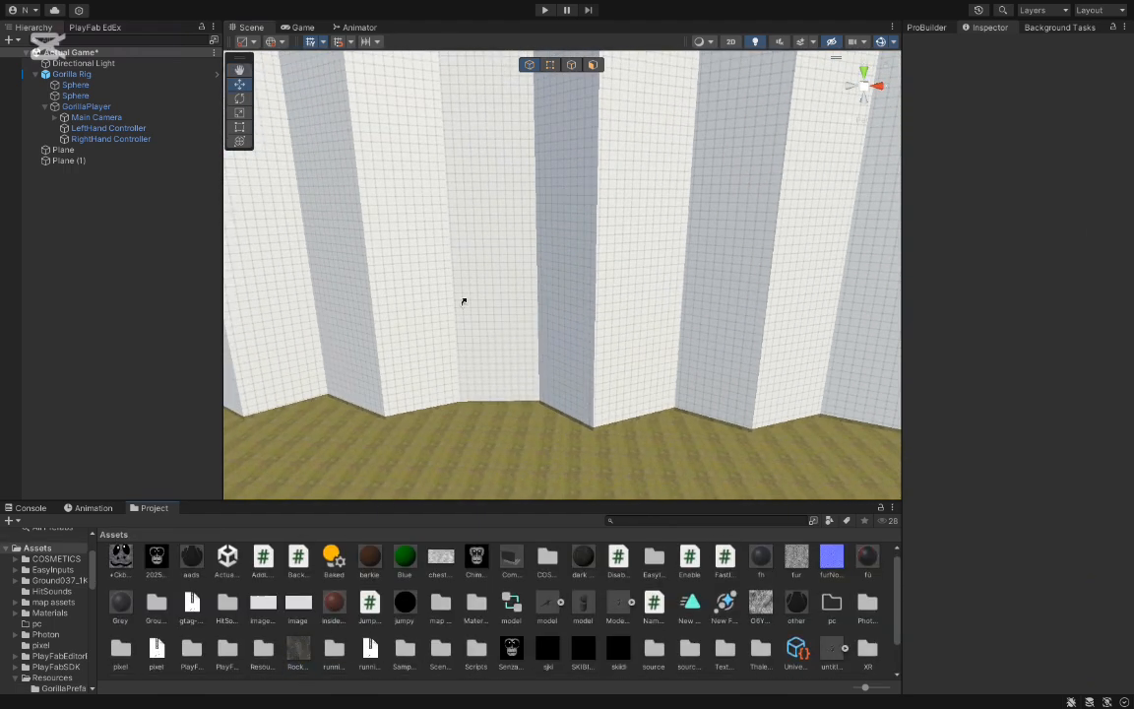
left_click_drag(463, 301, 488, 303)
right_click_drag(531, 312, 580, 271)
Set the wall's rock material tiling to X 0.03 and Y 0.03.
left_click(583, 275)
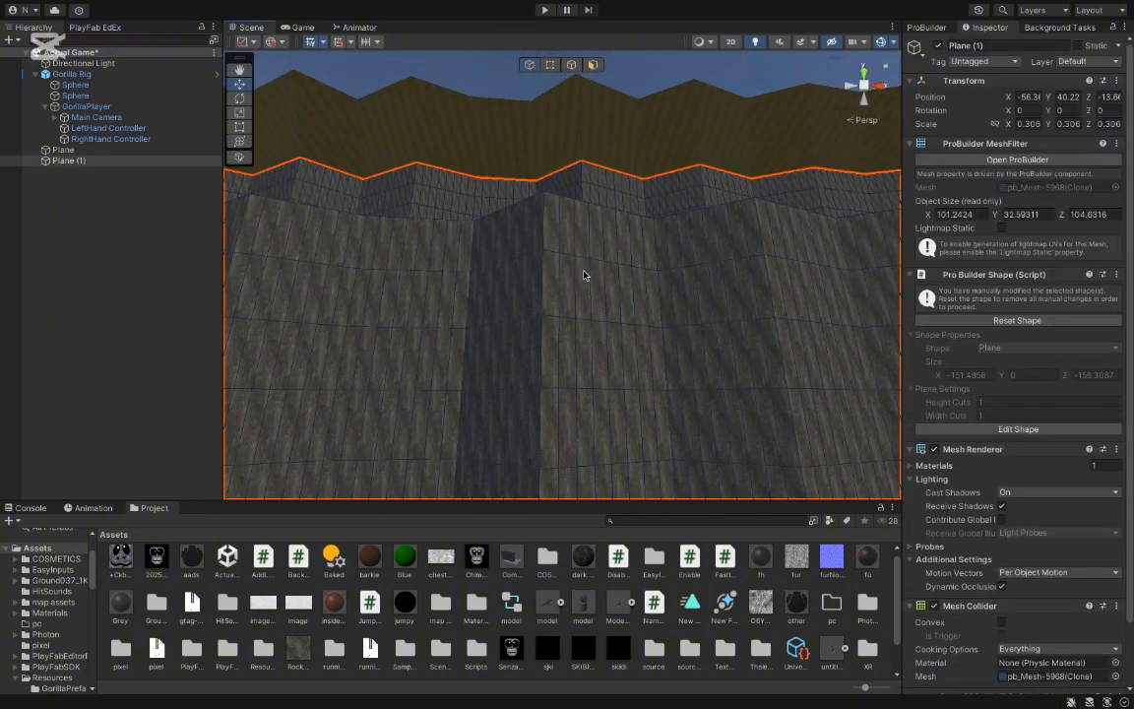
scroll(911, 532, "down", 3)
scroll(911, 653, "down", 6)
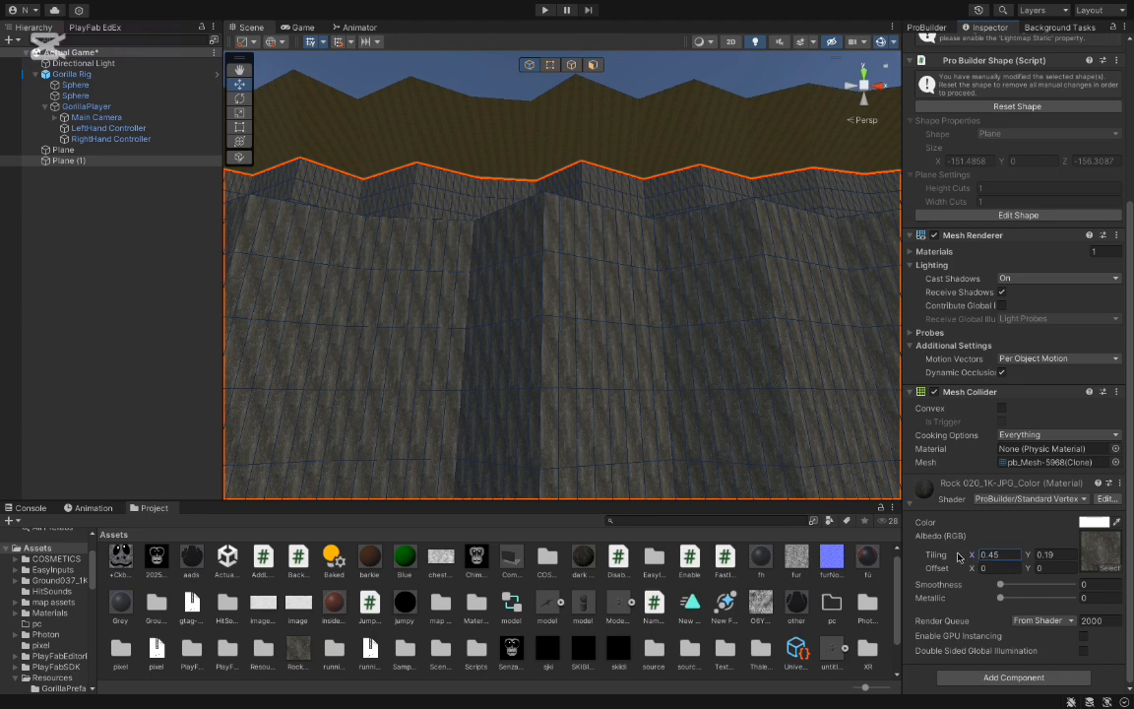
left_click_drag(960, 556, 933, 557)
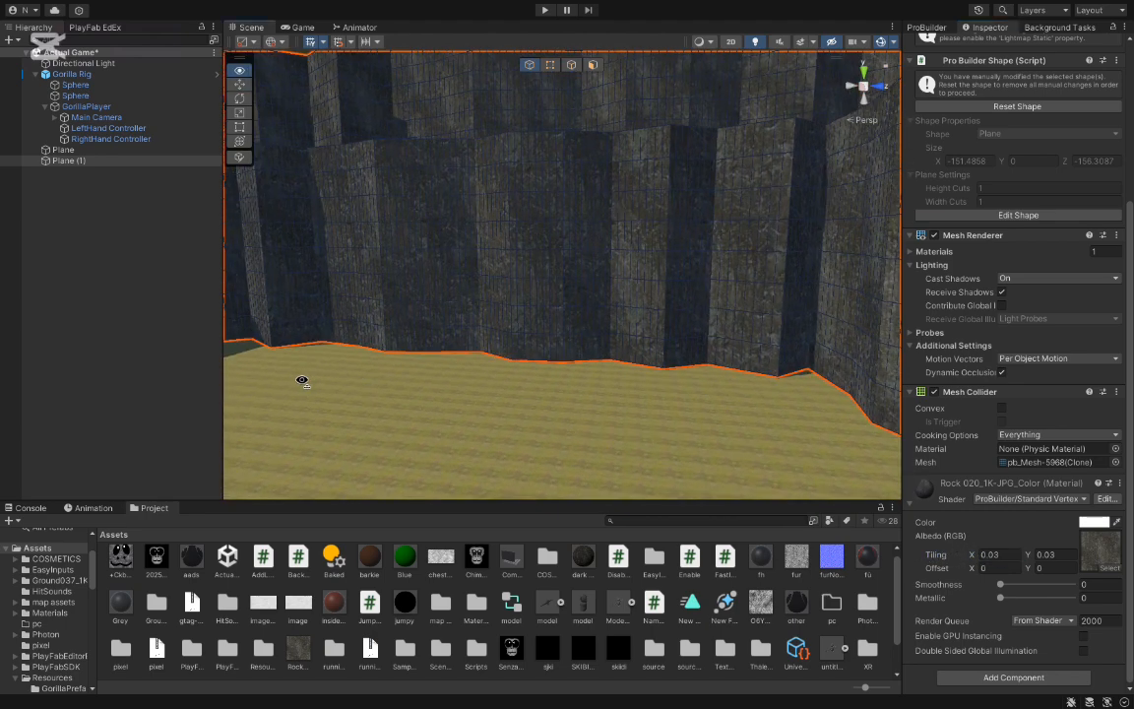
right_click_drag(301, 382, 202, 456)
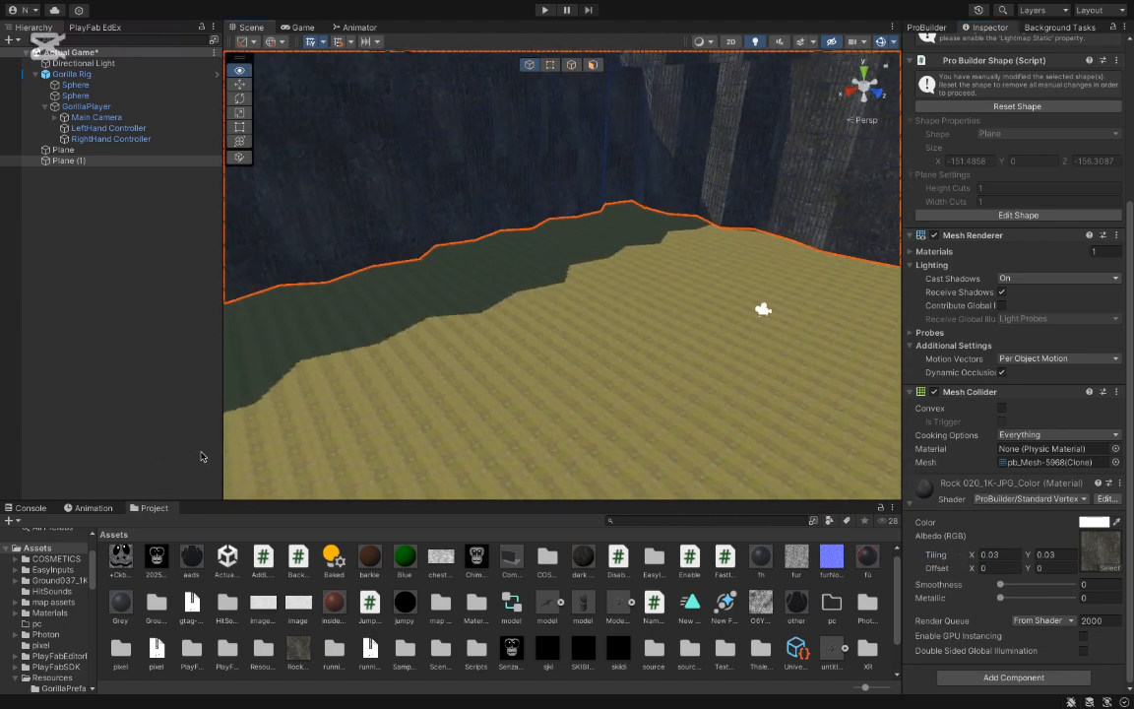
Scale both map planes, the floor and the jagged wall, down together to about 0.236 on all axes.
left_click(69, 74)
left_click(80, 162)
left_click(74, 150, "ctrl")
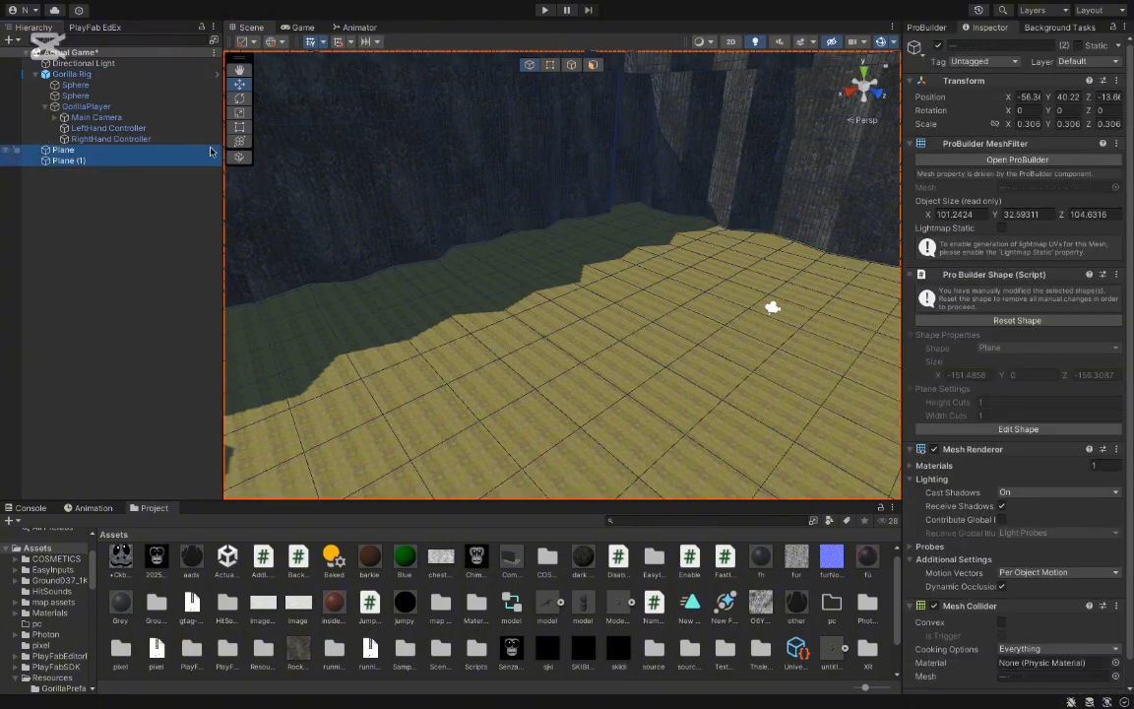
left_click(236, 117)
key("s")
right_click_drag(520, 287, 526, 303)
left_click_drag(596, 388, 583, 397)
key("w")
right_click_drag(583, 398, 19, 268)
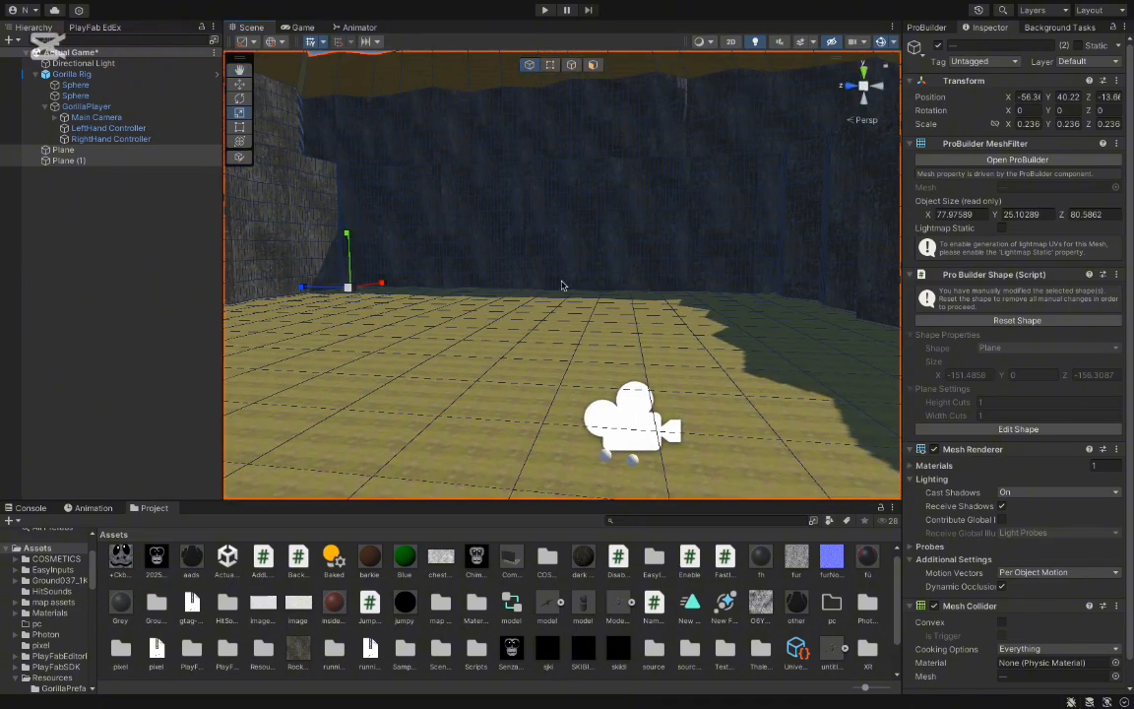
right_click_drag(562, 285, 355, 241)
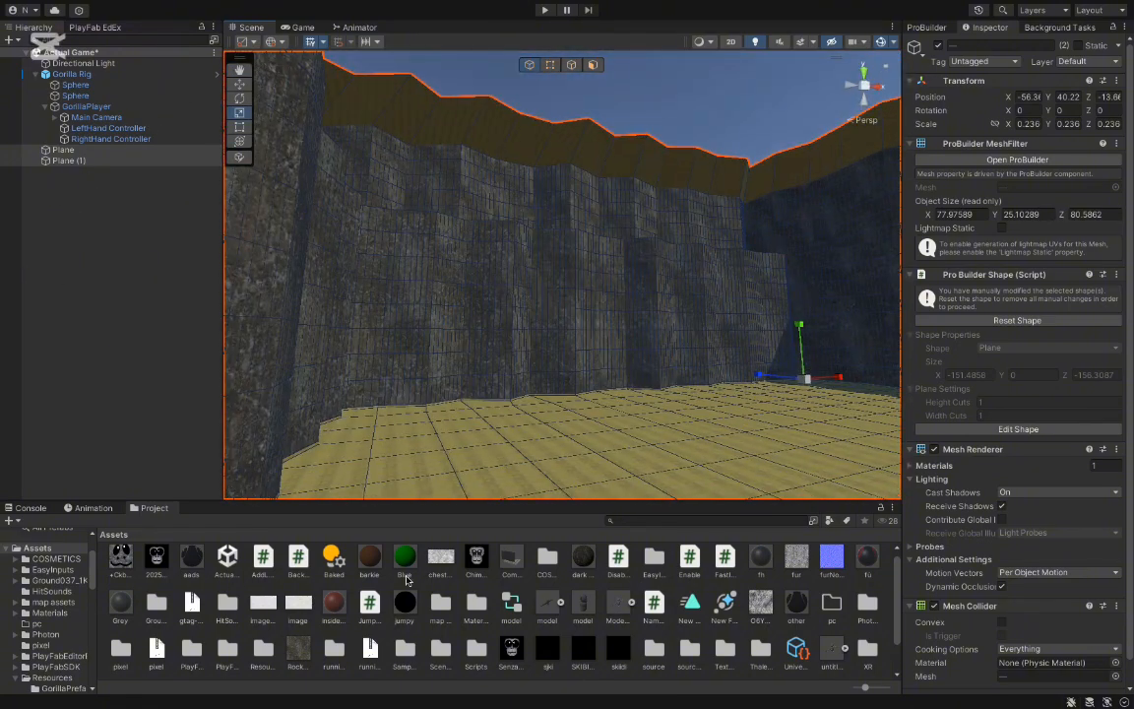
Create an empty object at the root of the scene and name it MAp.
left_click(333, 635)
right_click_drag(436, 405, 559, 455)
right_click(150, 311)
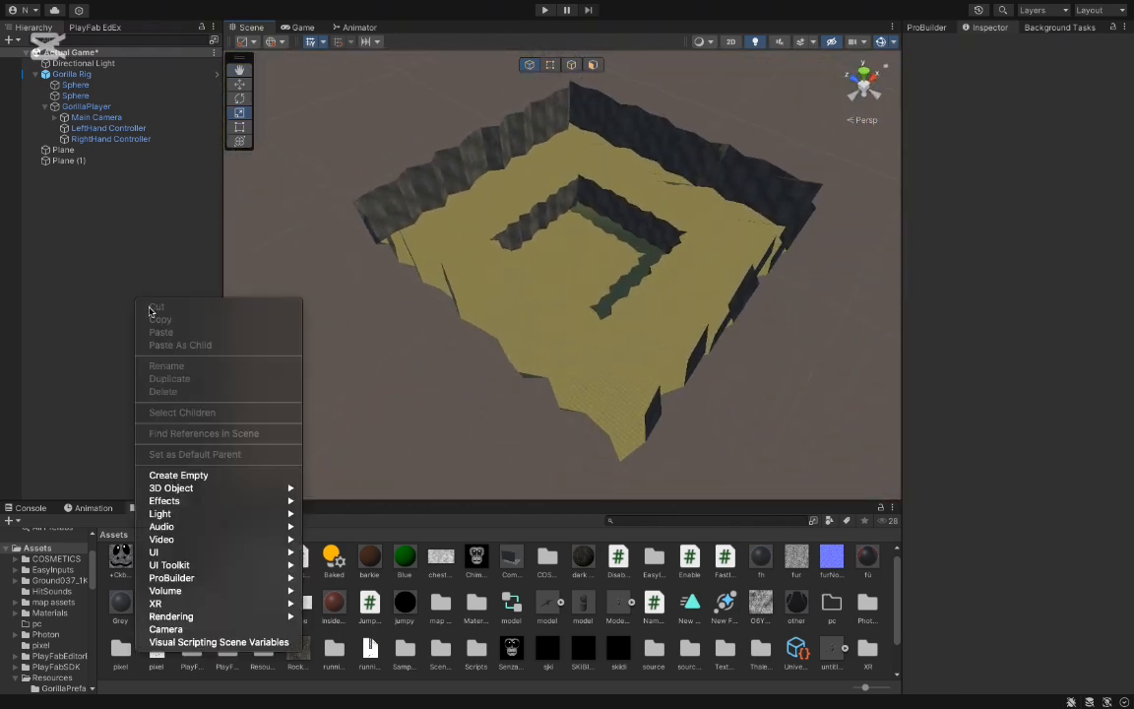
left_click(206, 484)
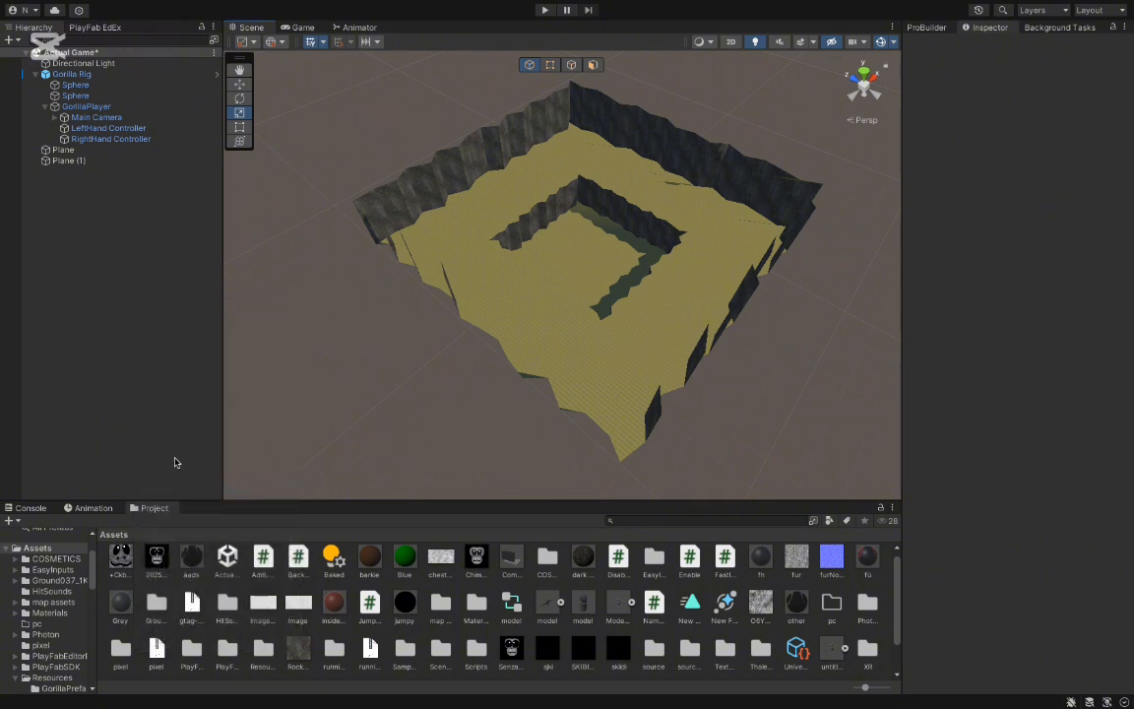
right_click(151, 323)
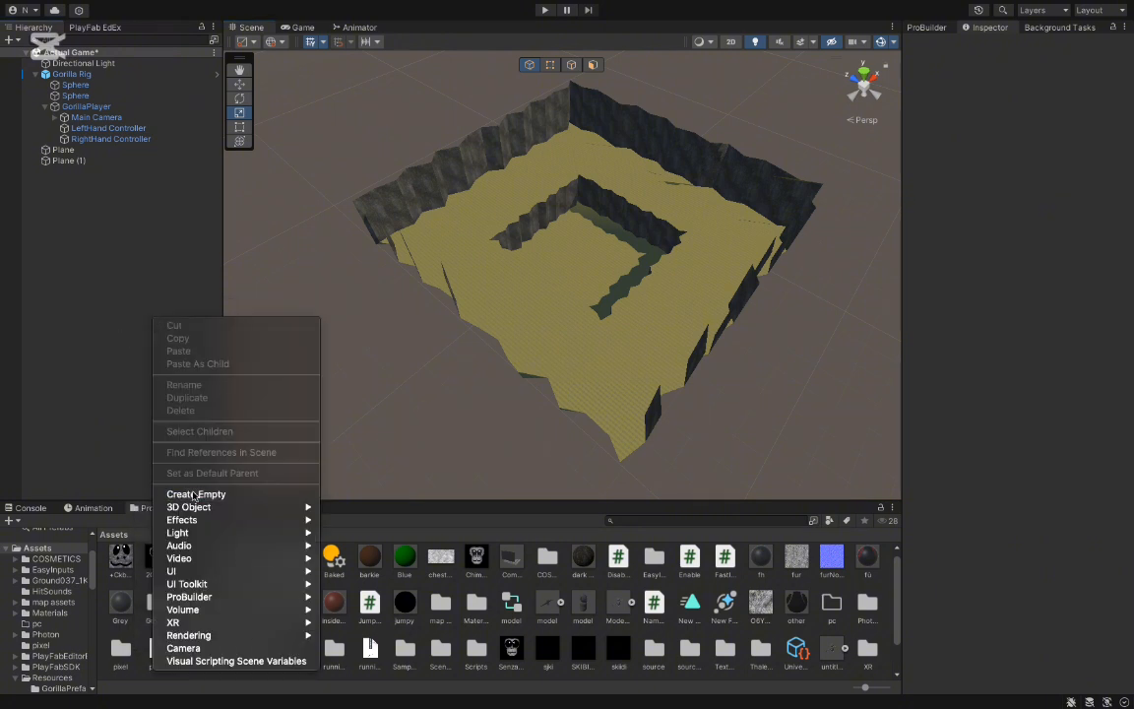
left_click(182, 489)
type("MA")
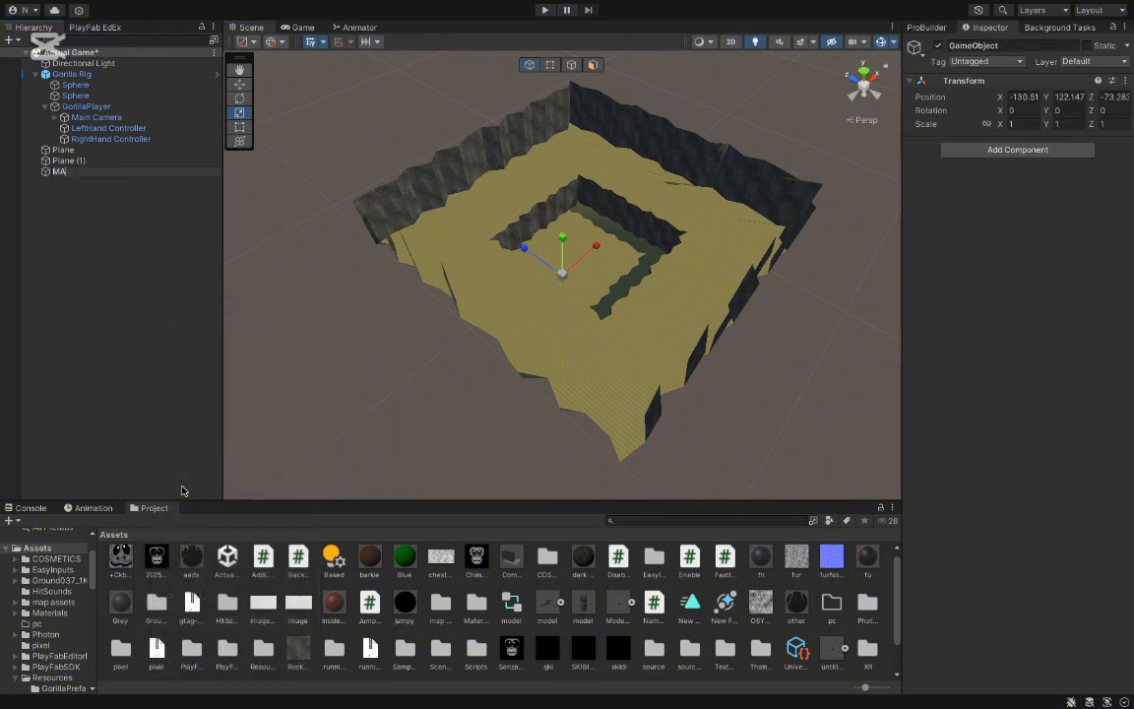
type("p")
key("Return")
Make Plane and Plane (1) children of the MAp object.
left_click_drag(100, 141, 81, 172)
left_click(94, 158)
left_click(92, 151, "shift")
left_click(59, 150)
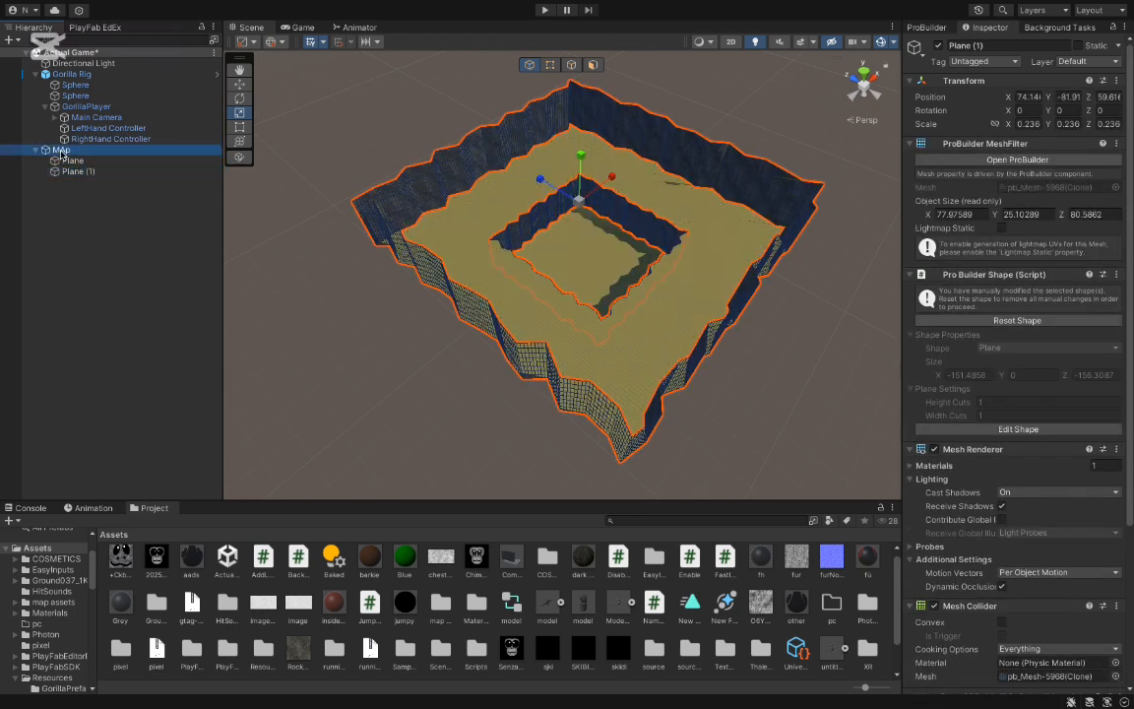
mouse_move(753, 329)
left_mouse_down("alt")
mouse_move(740, 317)
mouse_move(772, 318)
left_mouse_up("alt")
key("w")
right_click_drag(772, 317, 825, 369)
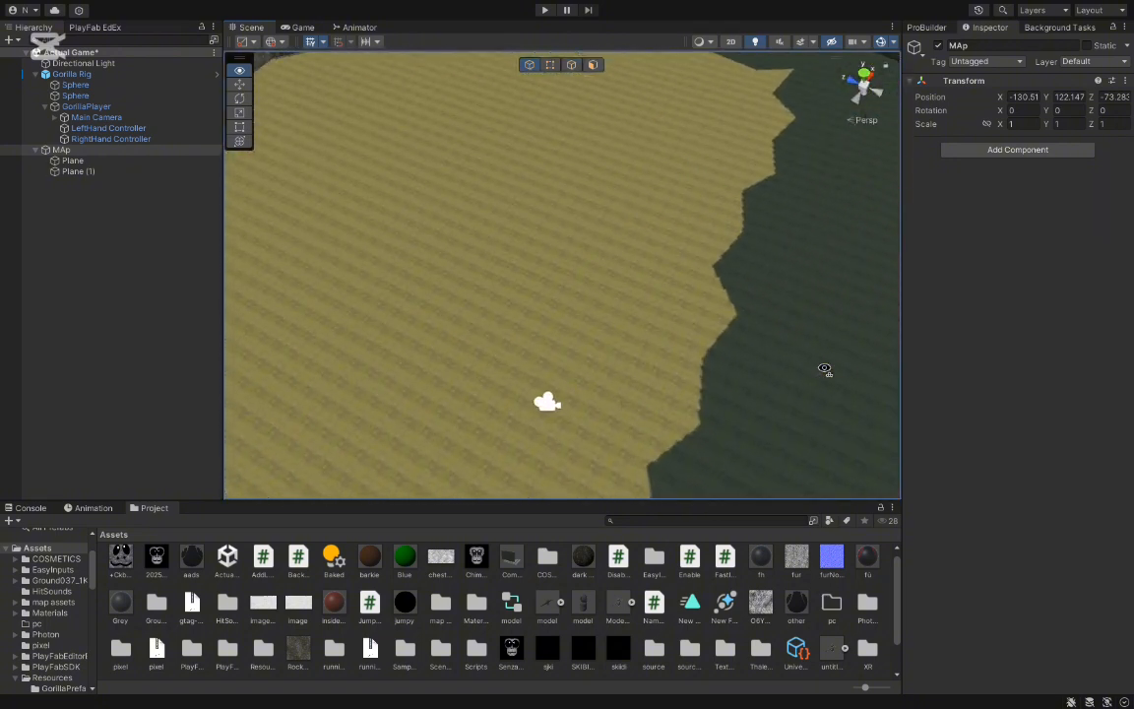
left_click(85, 230)
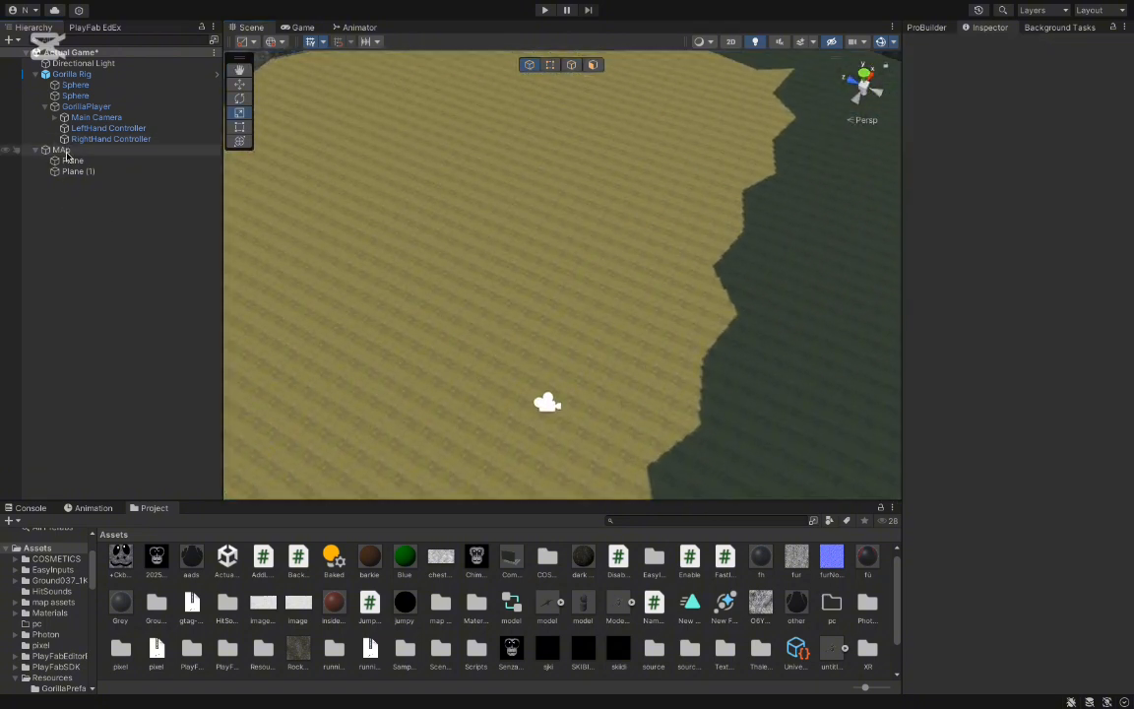
Run the game in play mode, return to the scene view and clear the console messages.
right_click_drag(384, 195, 495, 85)
key("s")
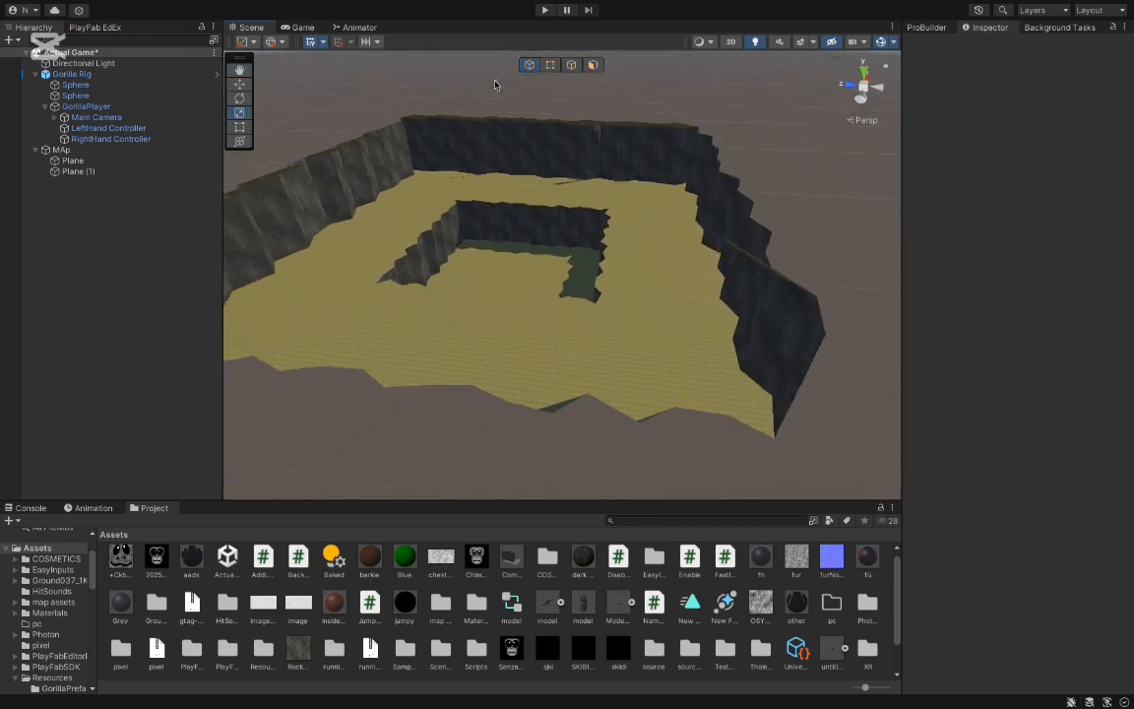
left_click(544, 11)
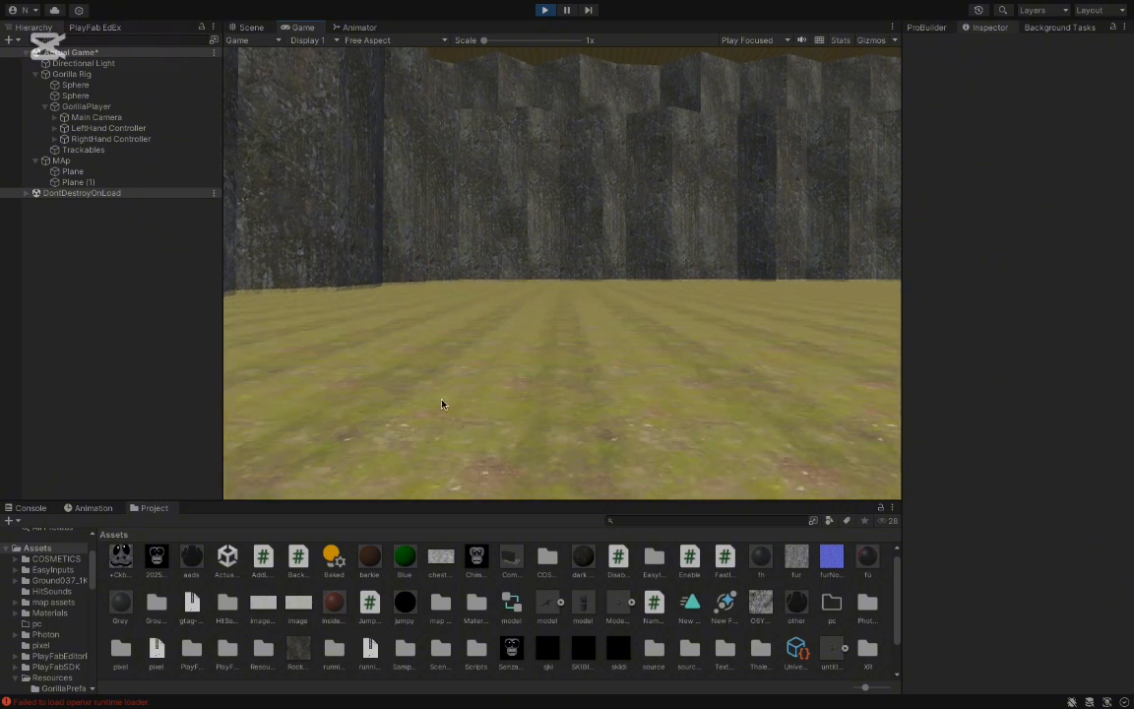
left_click(251, 27)
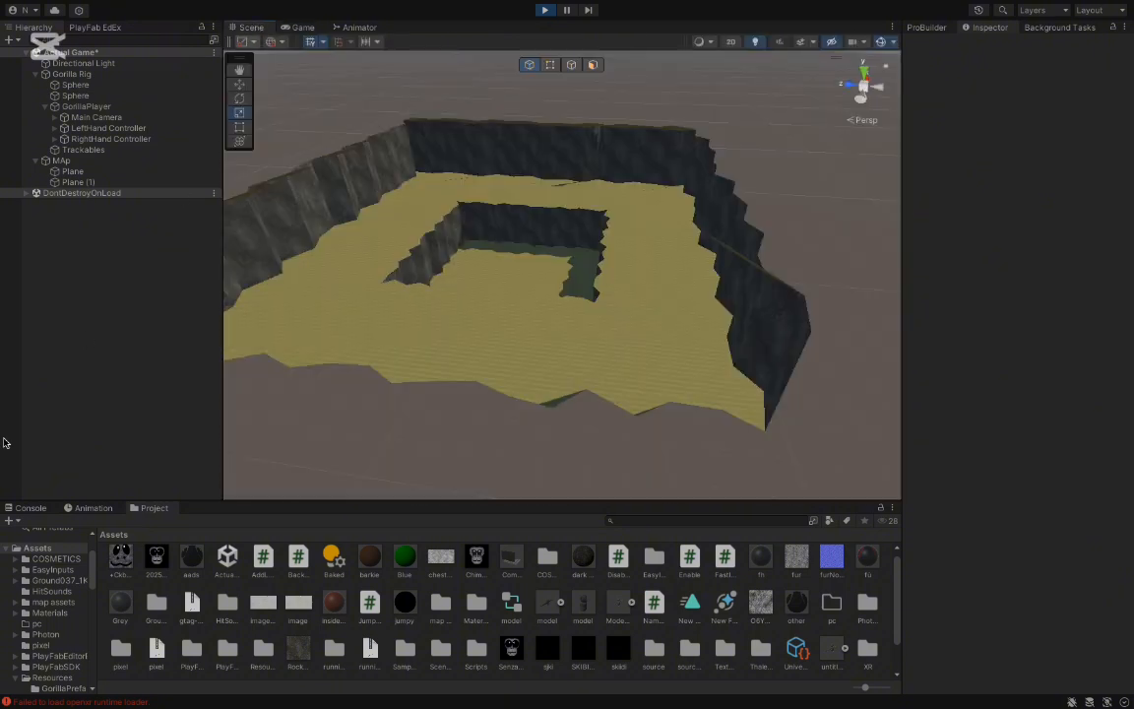
left_click(29, 508)
left_click(15, 520)
left_click(133, 508)
Select GorillaPlayer in the running game and examine it up close on the map floor.
right_click_drag(423, 368, 192, 358)
key("w")
left_click(407, 316)
right_click_drag(731, 279, 876, 276)
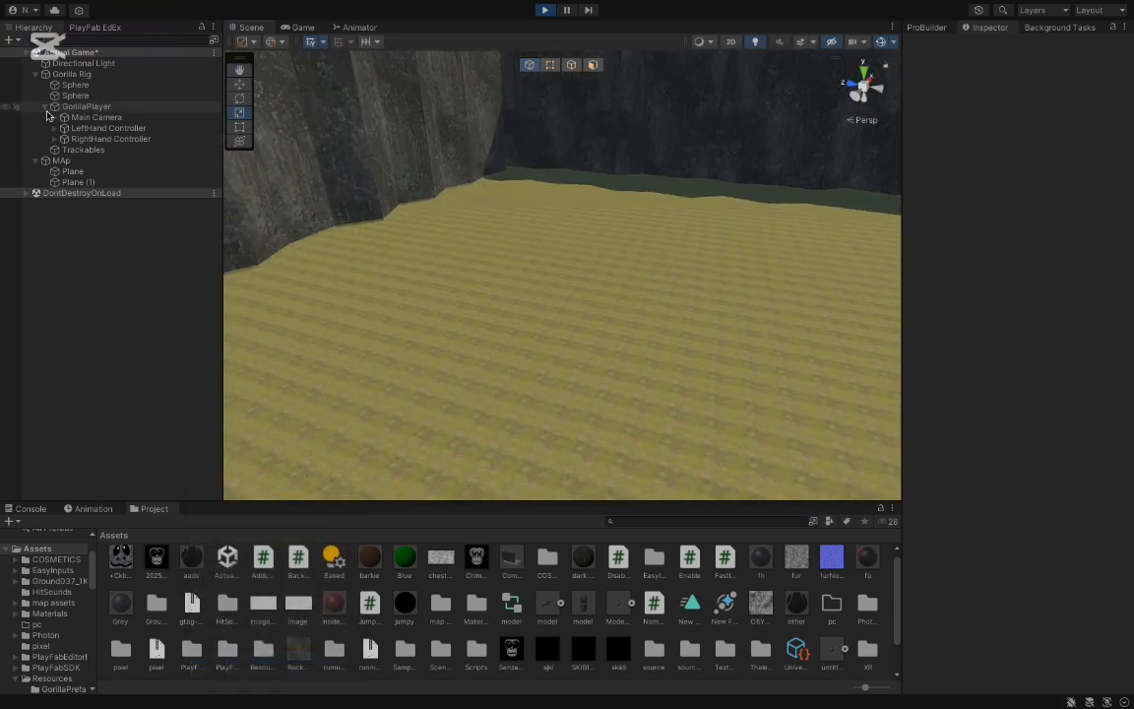
left_click(108, 109)
right_click_drag(488, 185, 718, 258)
key("w")
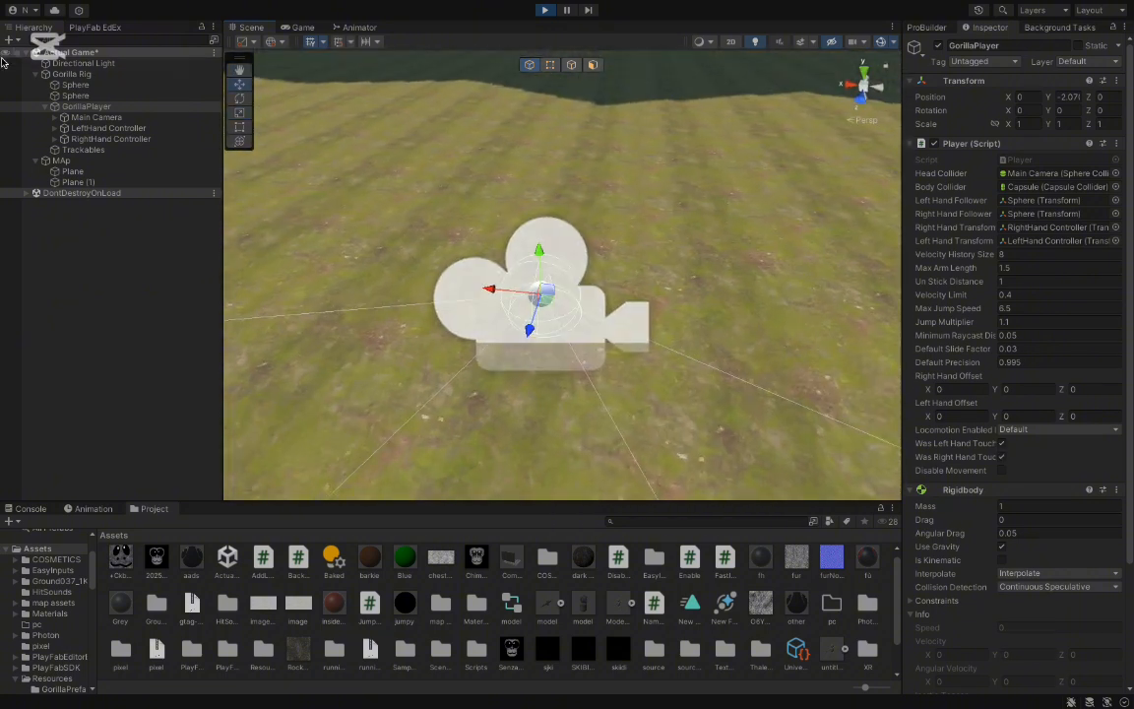
Test hand movement by lowering the LeftHand Controller to about Y -2 and raising it to about Y -0.3, and end play mode.
left_click(106, 128)
left_click_drag(549, 306, 569, 479)
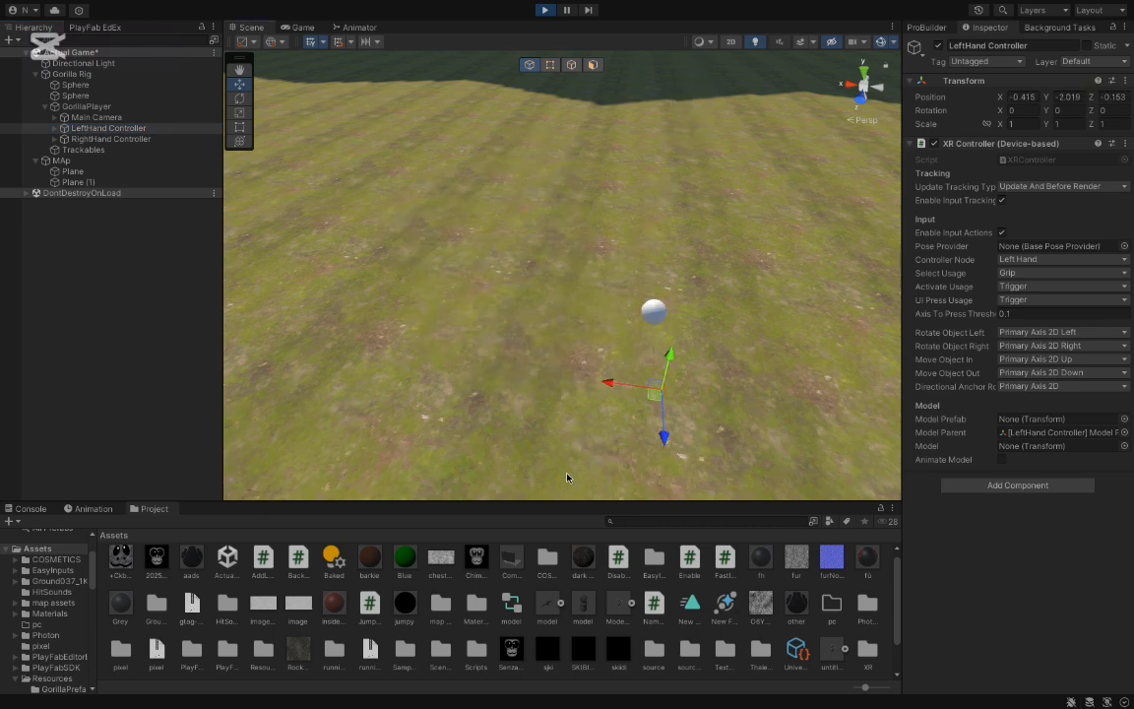
right_click_drag(587, 350, 579, 332)
key("s")
key("w")
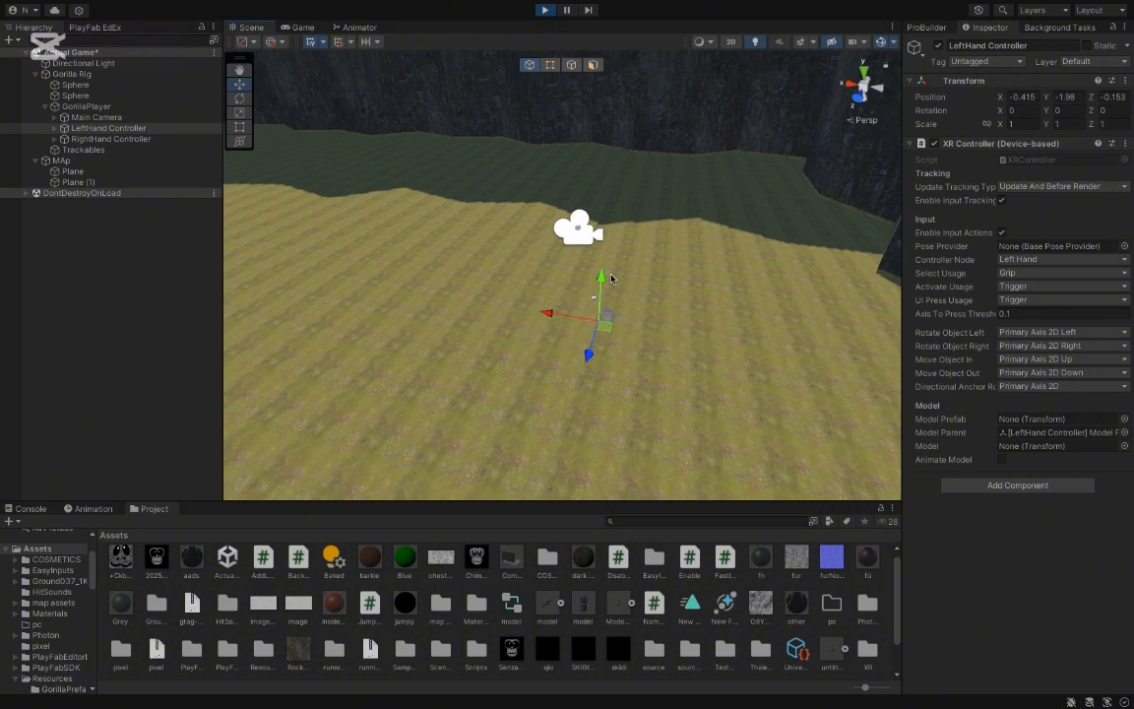
left_click_drag(602, 269, 543, 288)
left_click(547, 10)
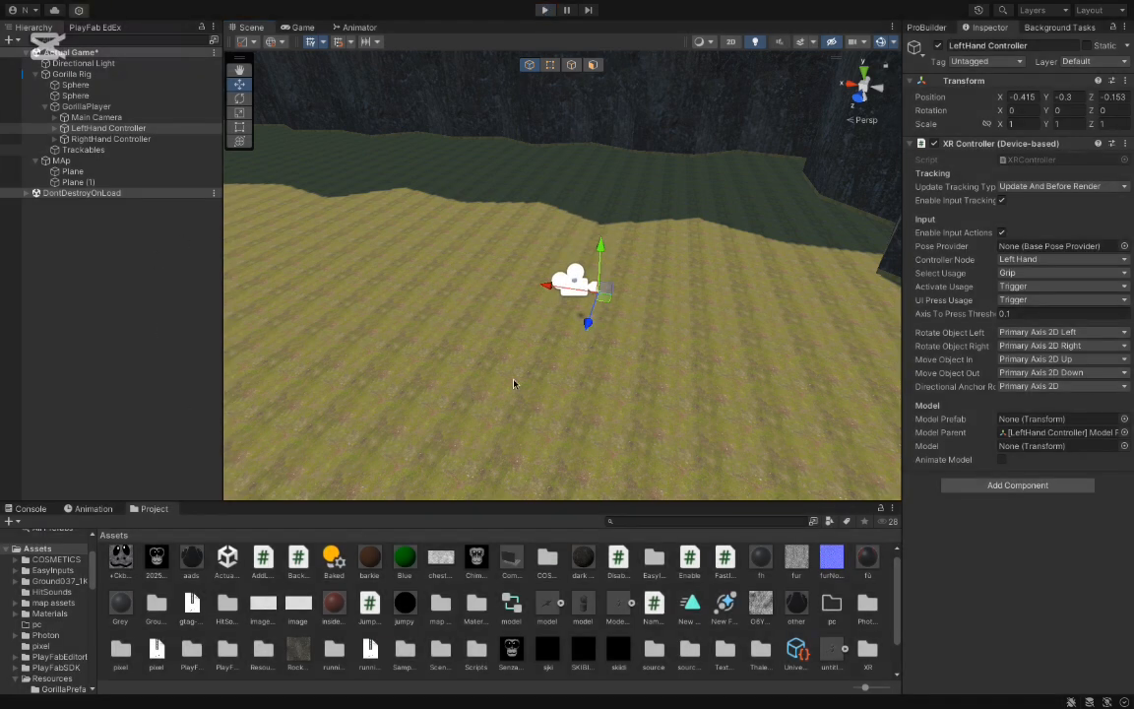